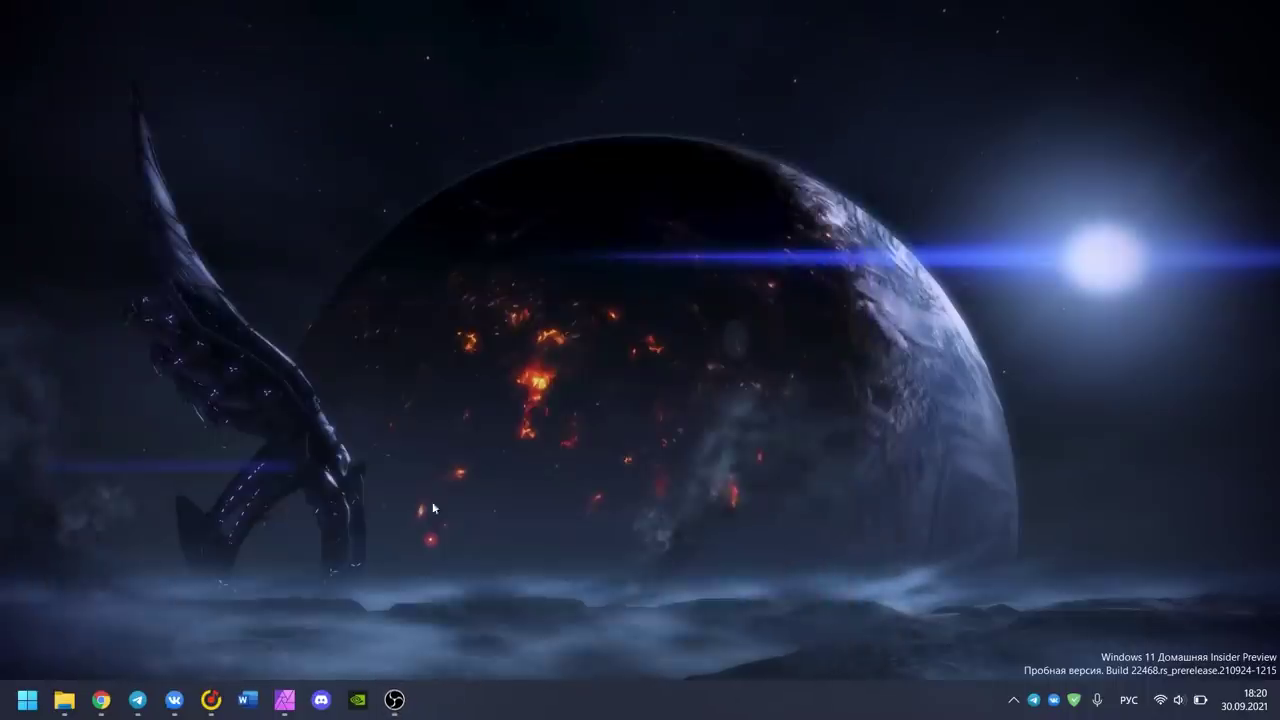
Step: Open the Windows Settings and examine the device and Windows specifications on the О системе page
click(24, 695)
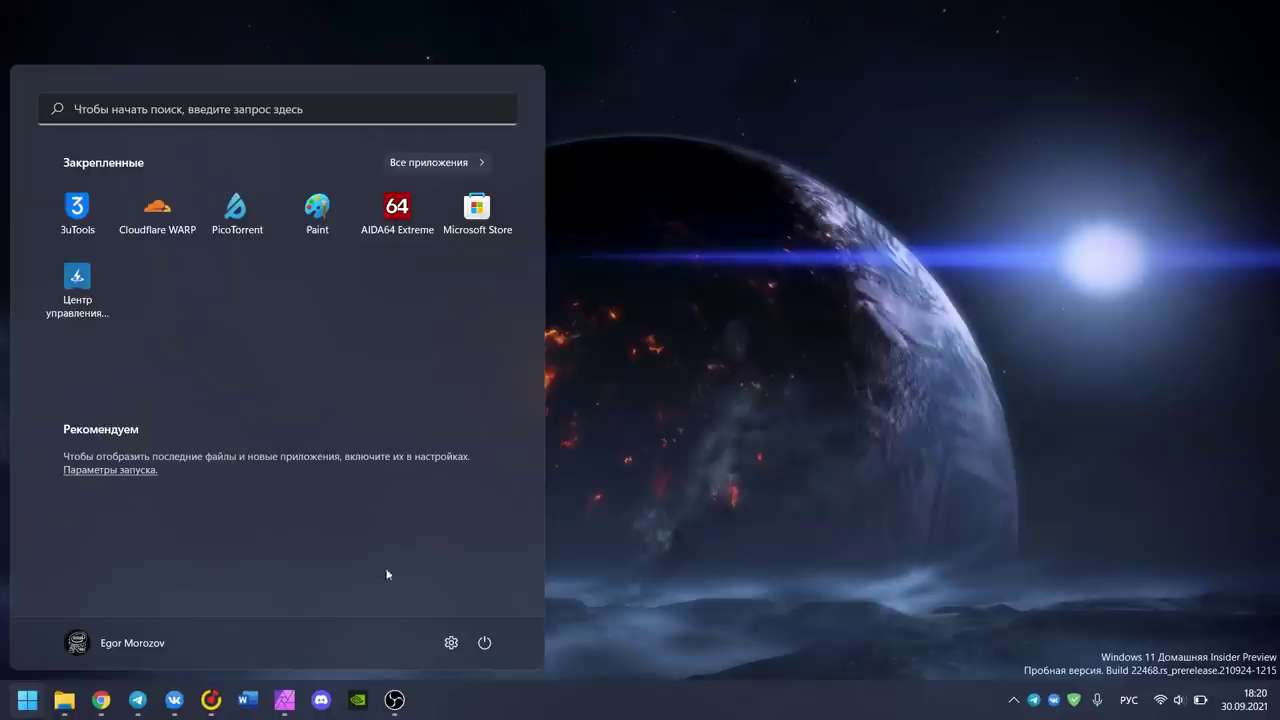
click(451, 643)
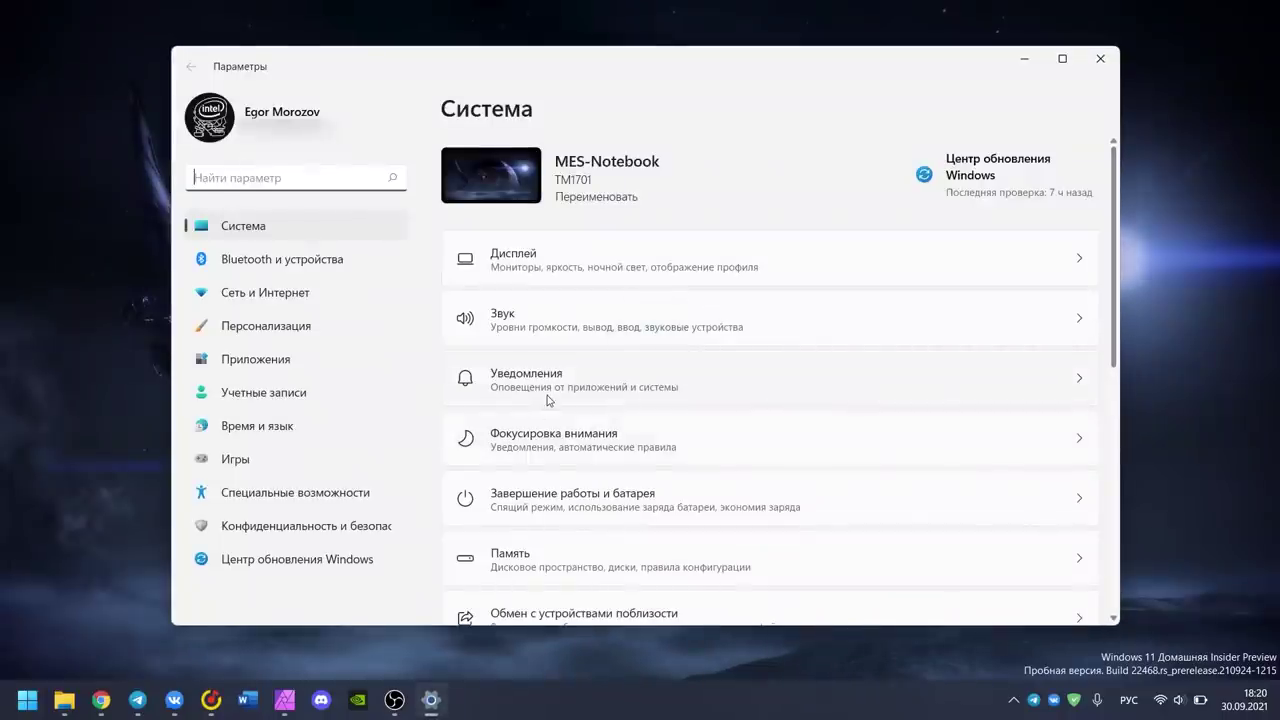
scroll(547, 400, down, 4)
scroll(547, 400, down, 2)
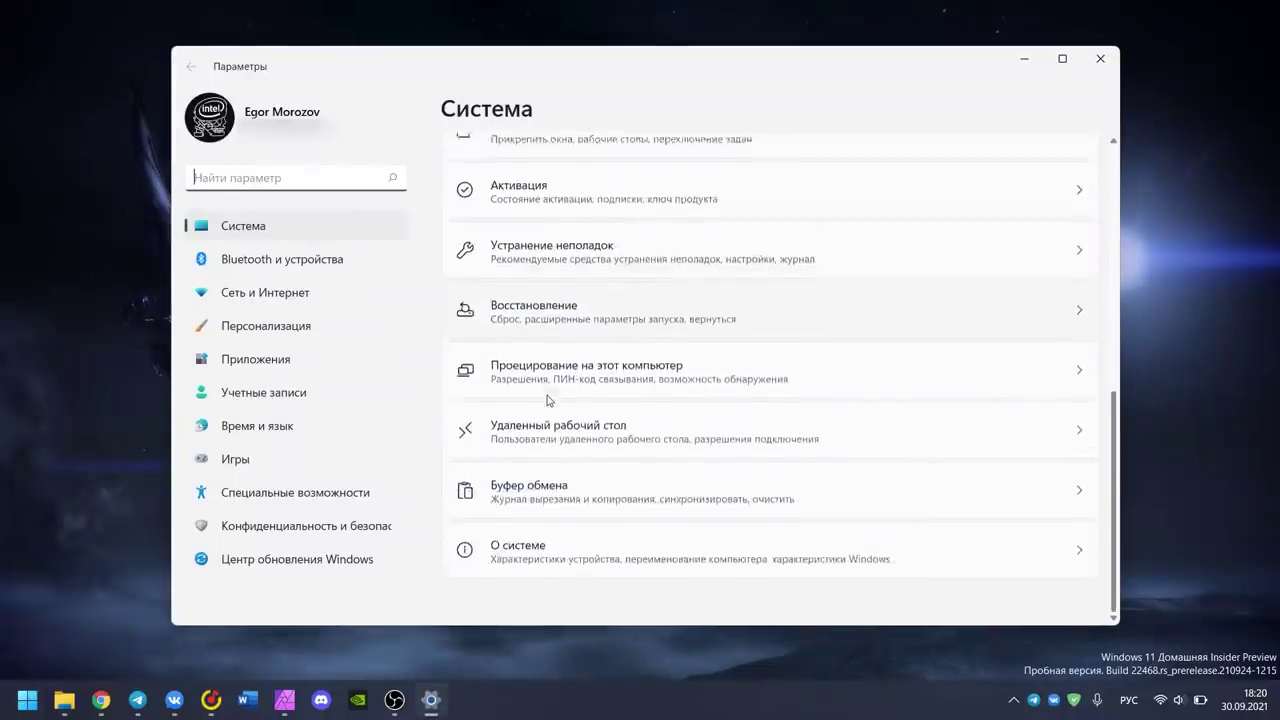
click(540, 573)
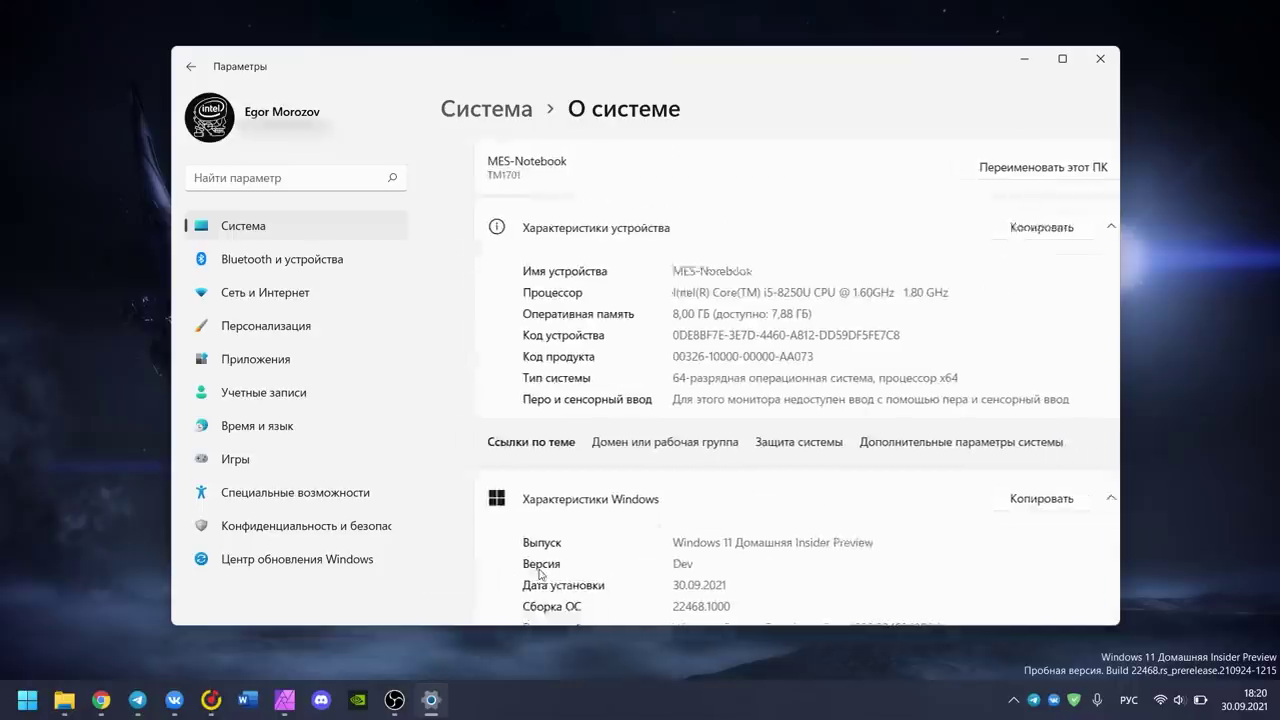
scroll(667, 398, down, 3)
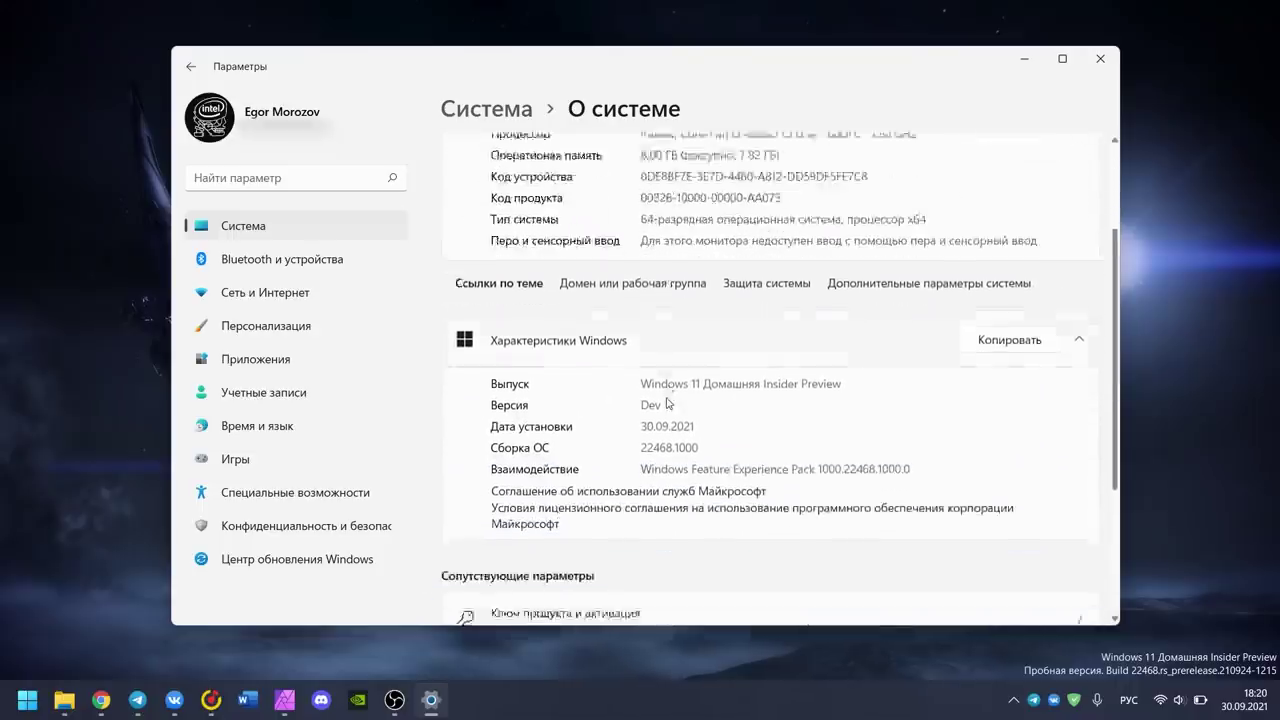
scroll(667, 402, up, 3)
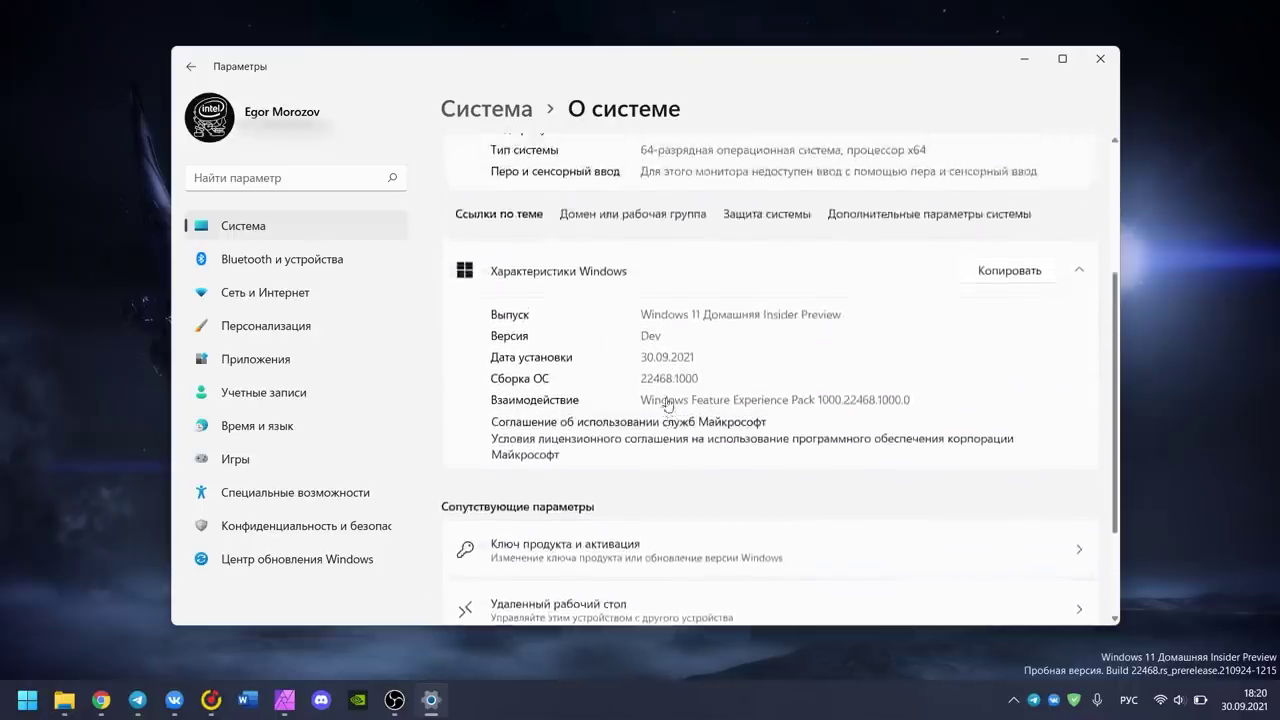
scroll(667, 404, up, 1)
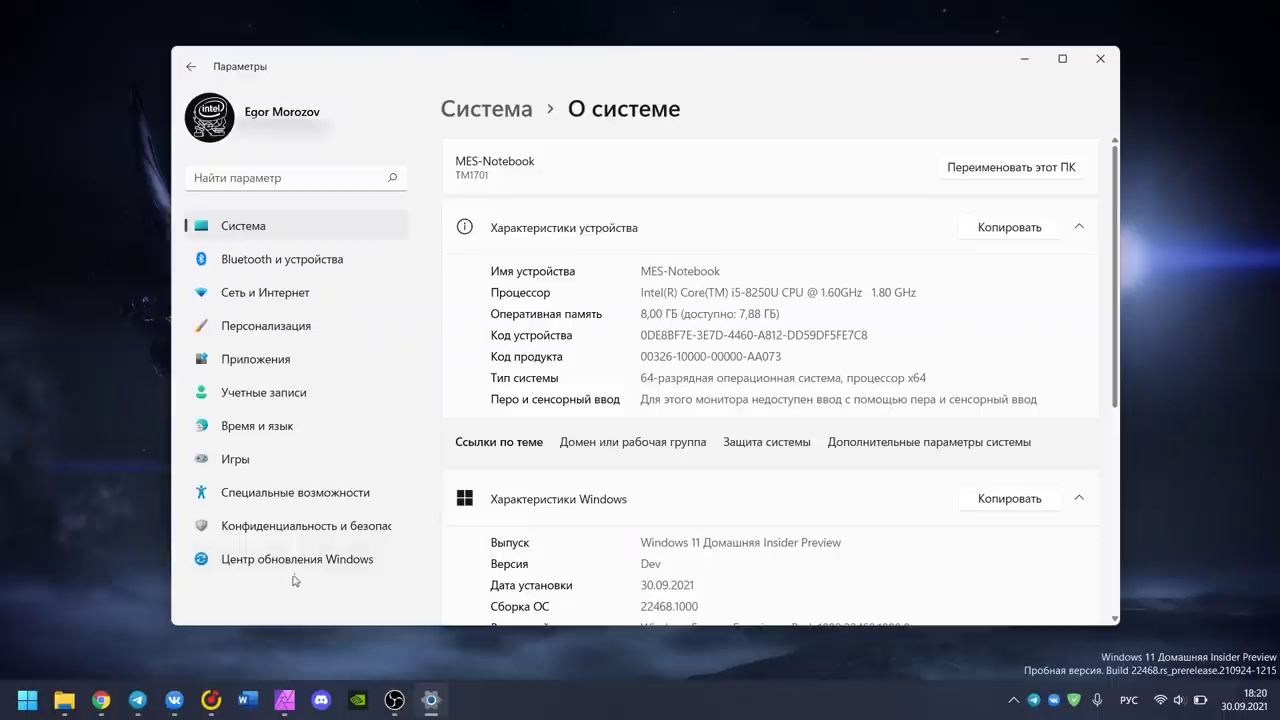
Step: View the Xbox Game Bar options under Игры and look through the related Графика settings
click(298, 459)
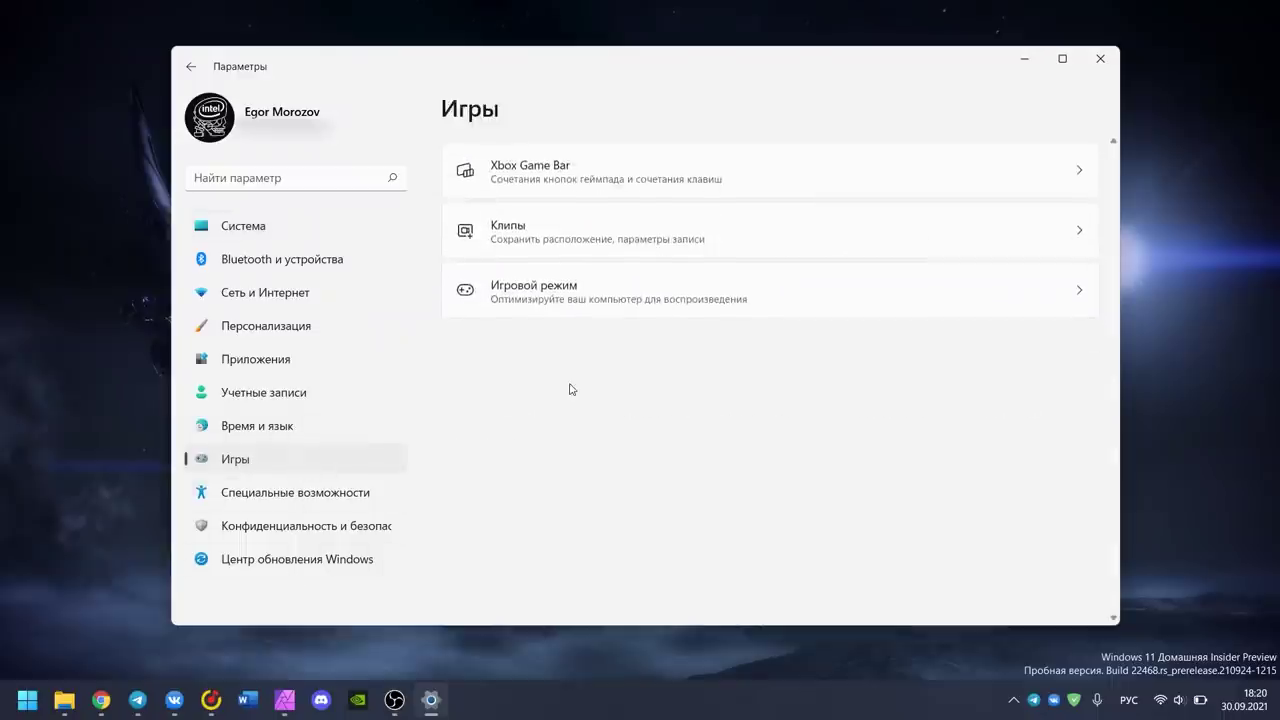
click(573, 179)
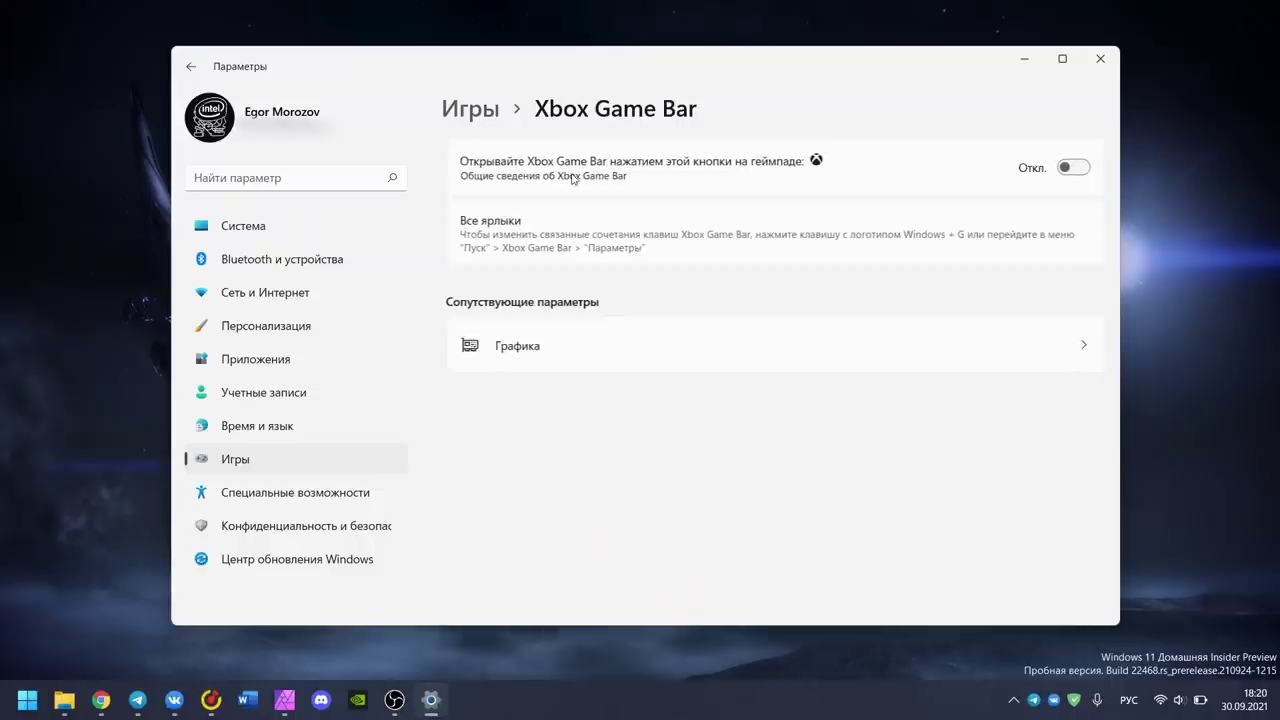
click(585, 345)
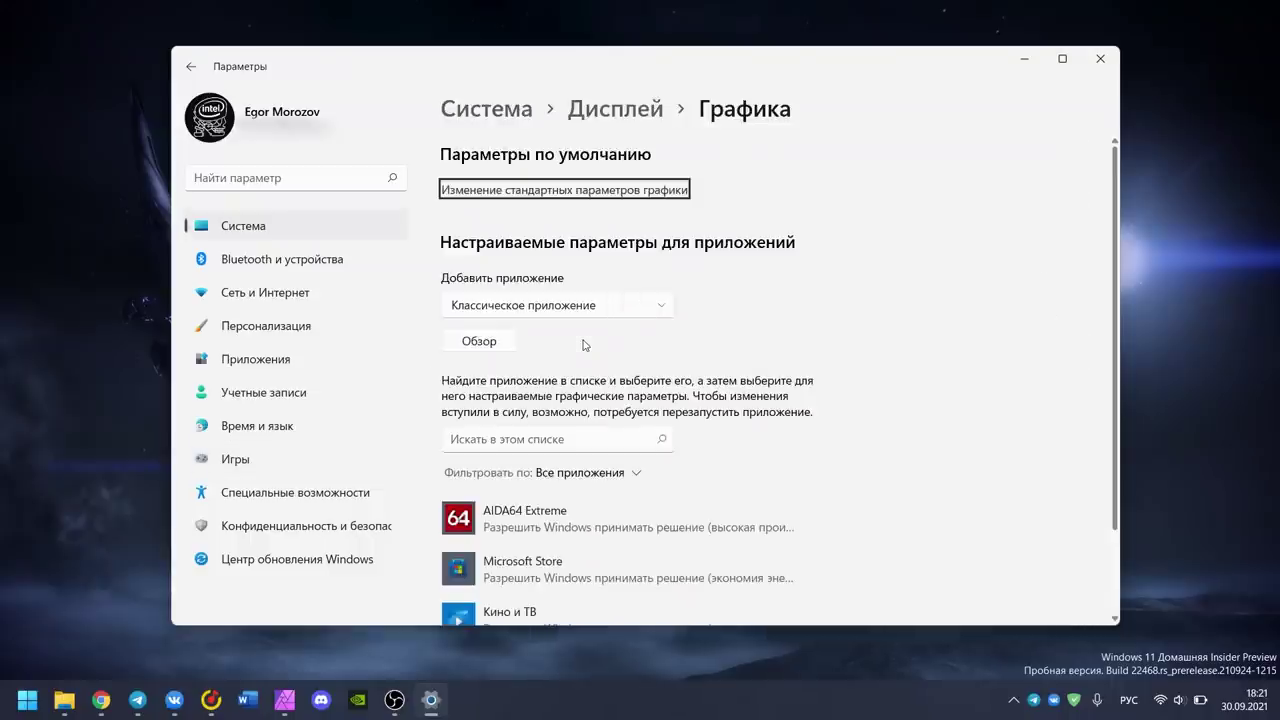
scroll(585, 345, down, 2)
scroll(585, 345, up, 2)
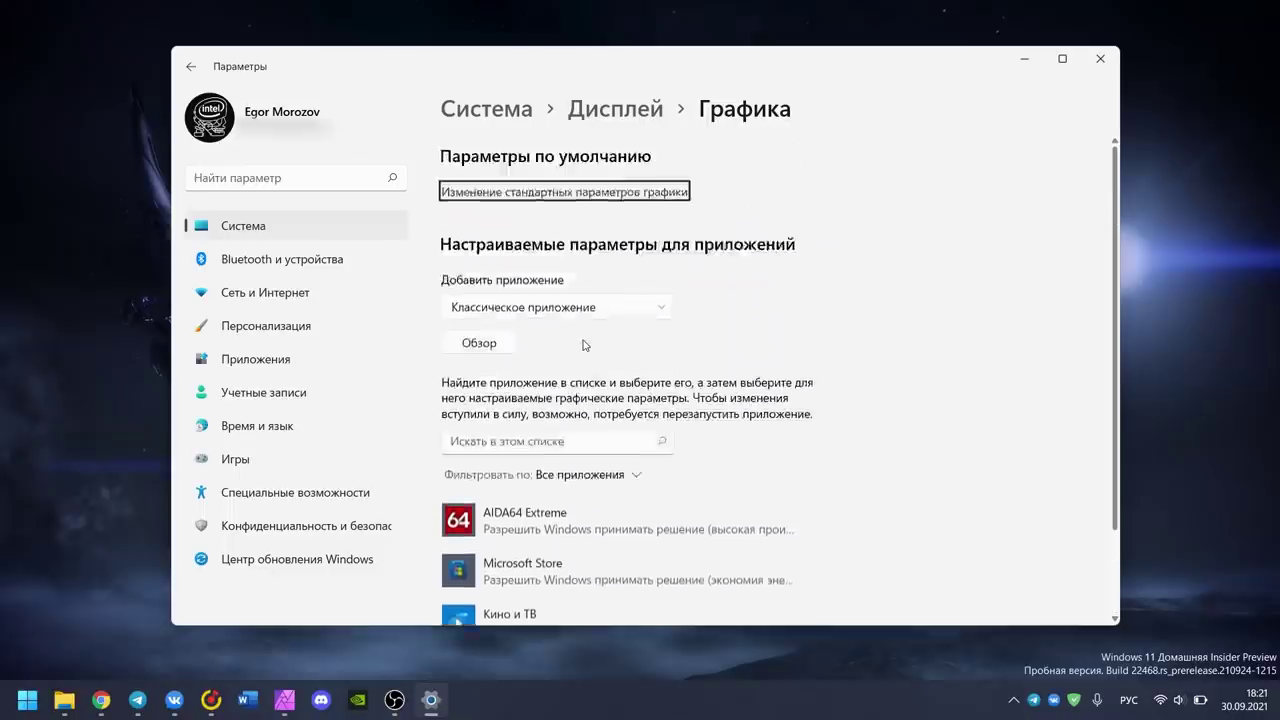
Step: Look through the Bluetooth и устройства settings and open the Video Card Description details in the Steam hardware survey
click(297, 254)
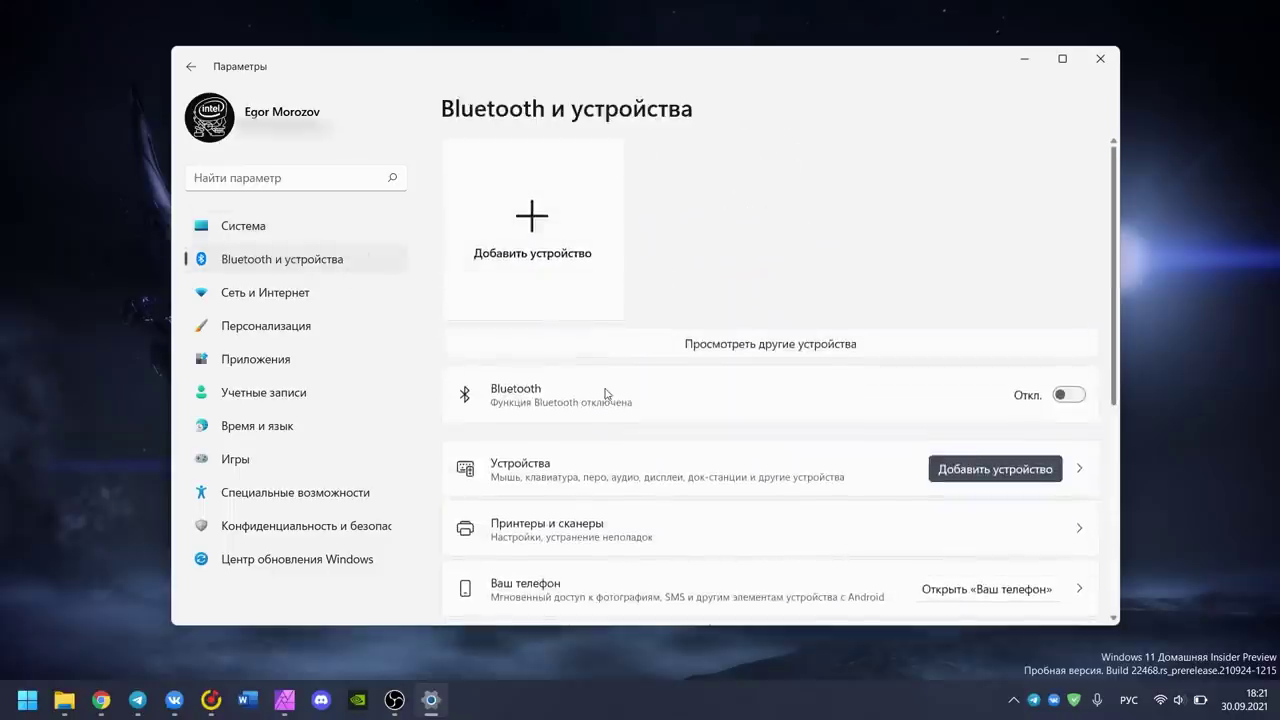
scroll(605, 394, down, 3)
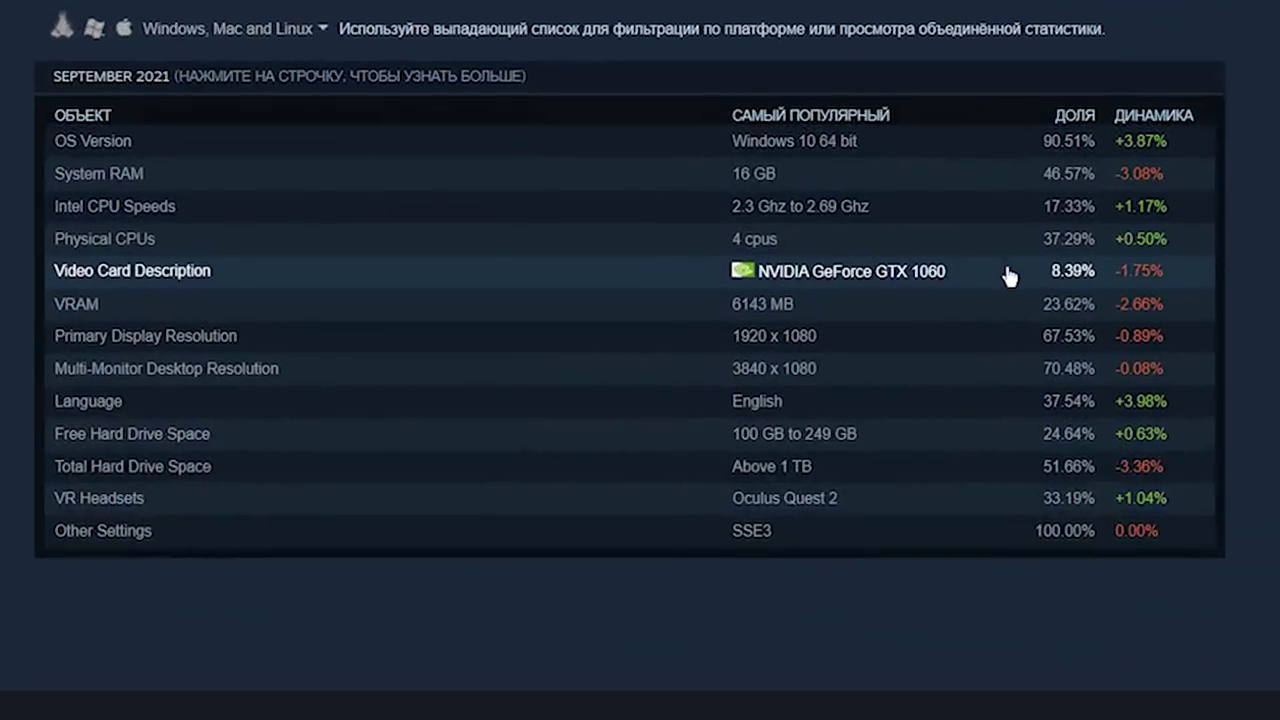
click(1008, 276)
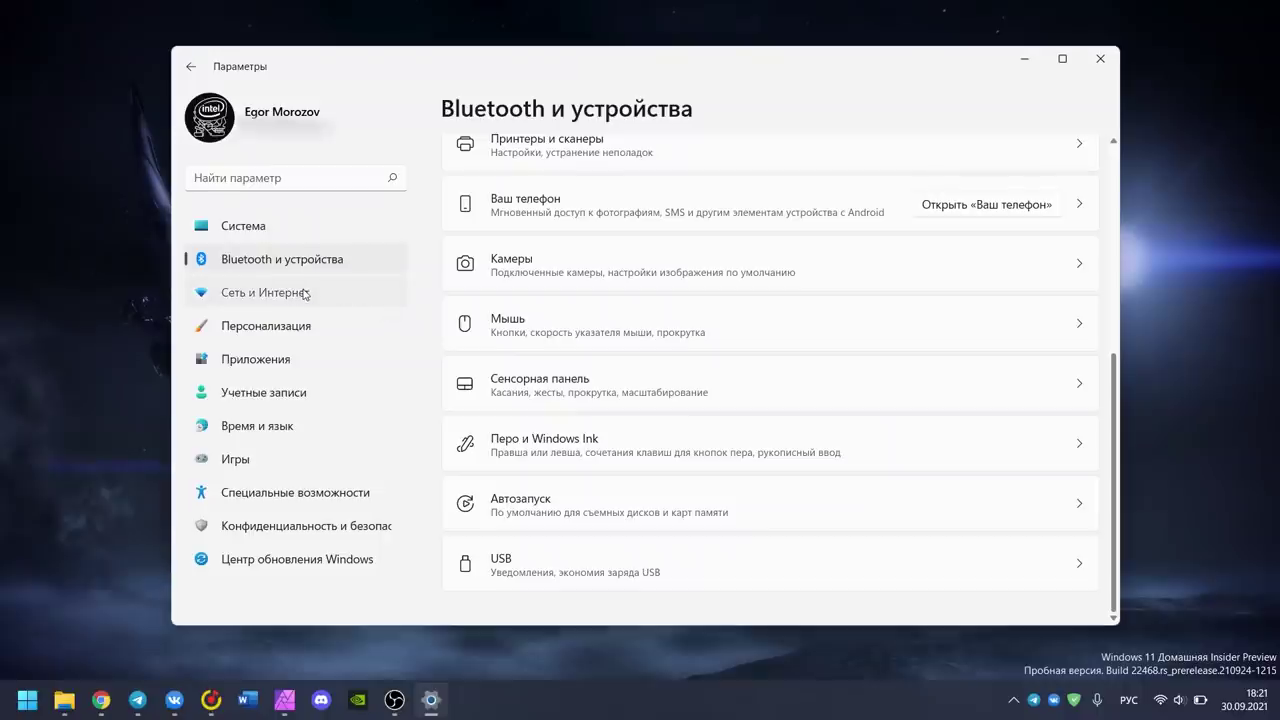
Step: Examine the Сеть и Интернет settings and the connected wireless network's properties, and return to the Система section
click(305, 294)
scroll(594, 355, down, 2)
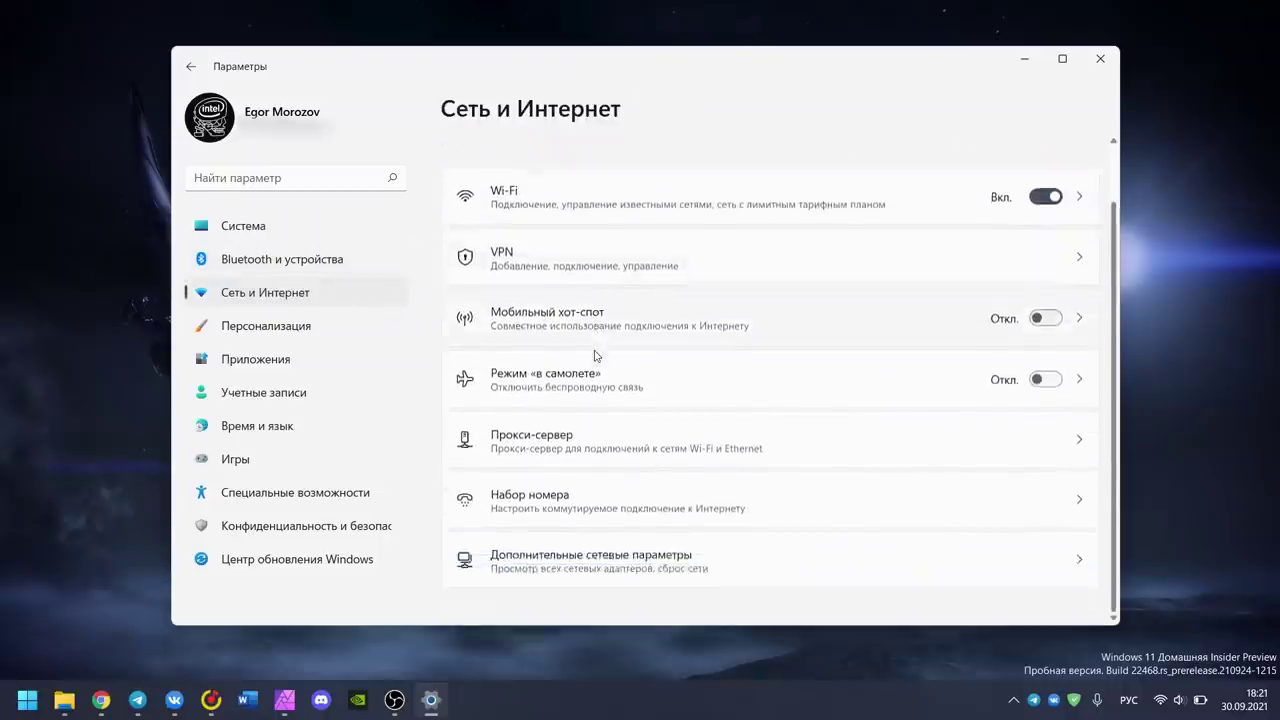
scroll(594, 355, up, 2)
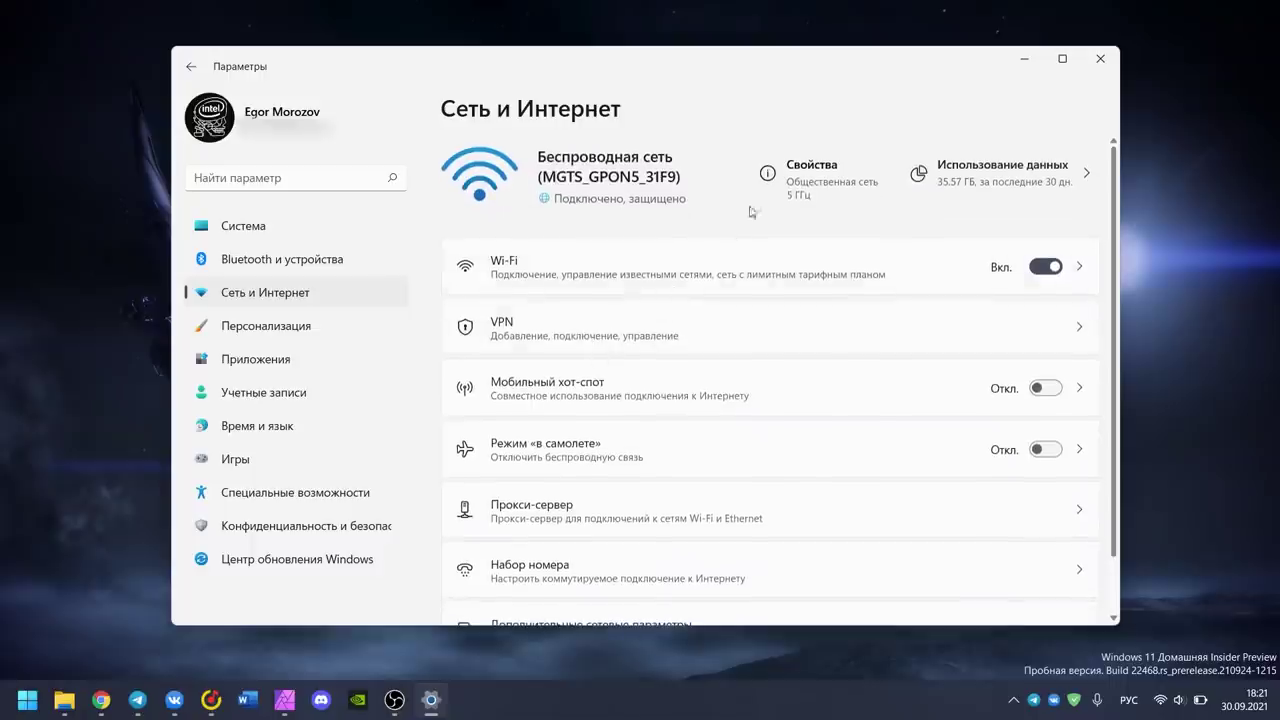
click(783, 188)
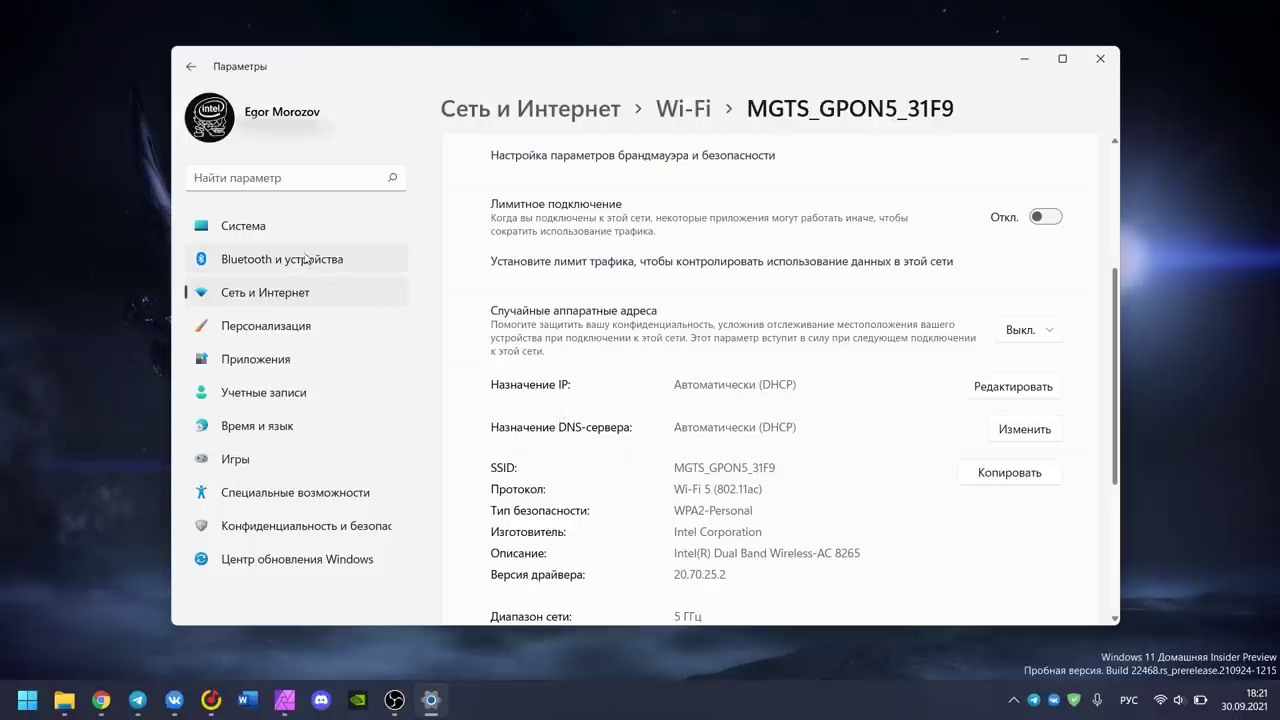
click(243, 228)
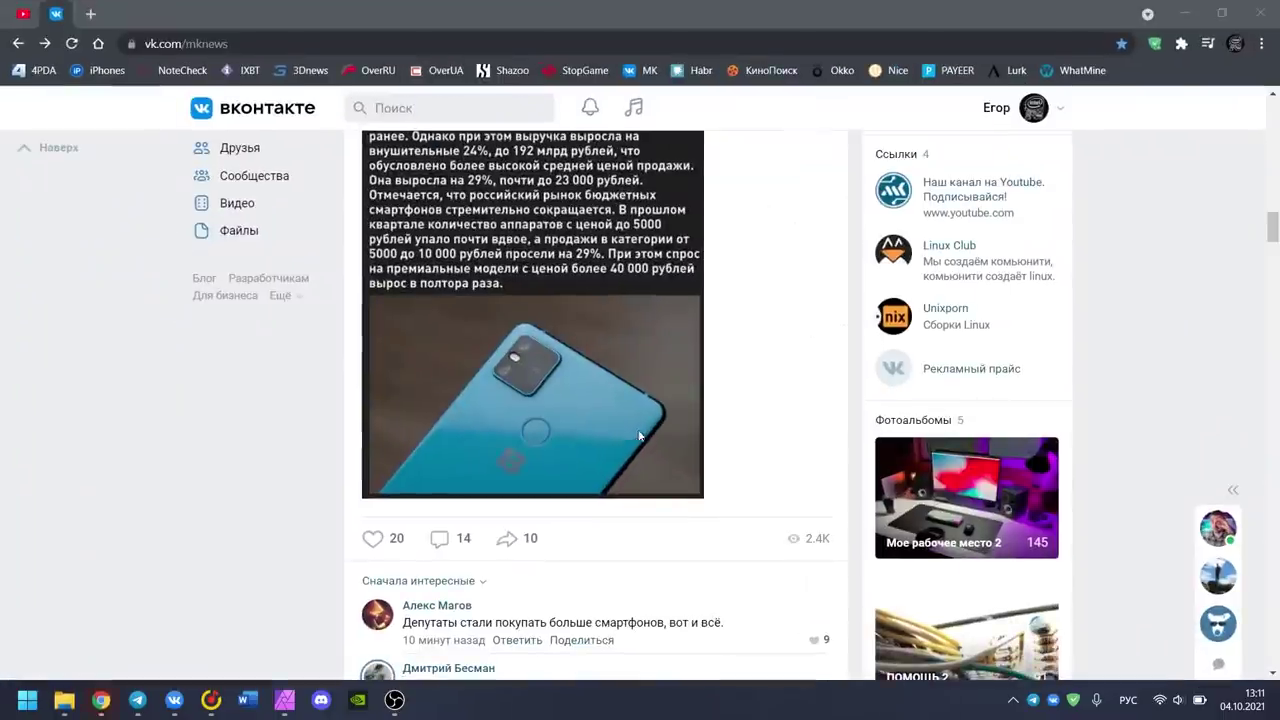
Step: Show all open windows in Task View and switch to the Affinity Photo document
key(super+Tab)
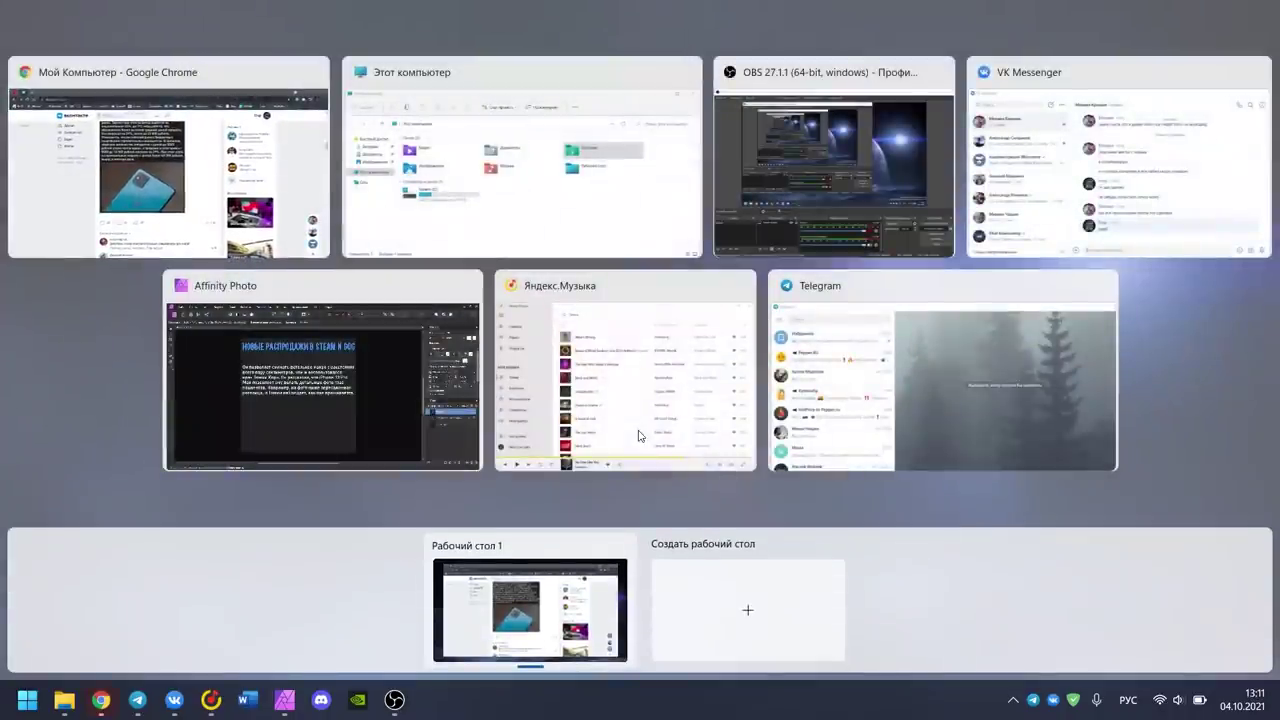
click(373, 410)
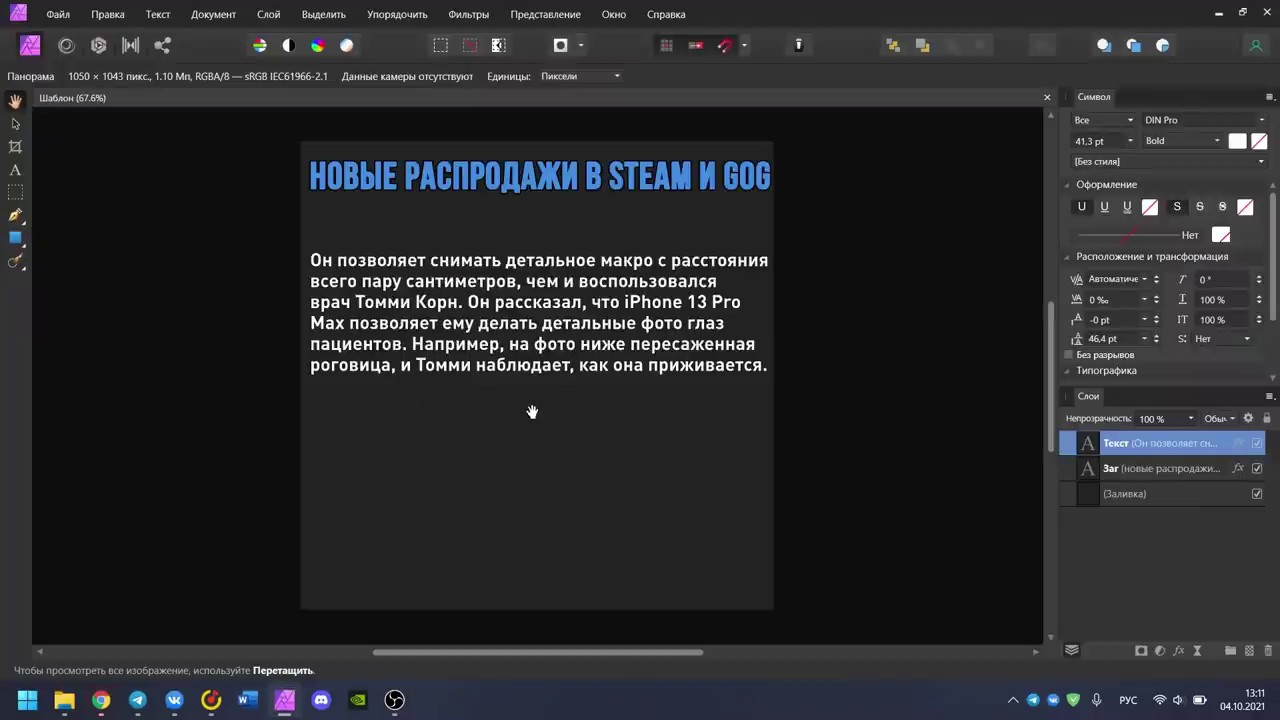
drag(532, 412, 543, 366)
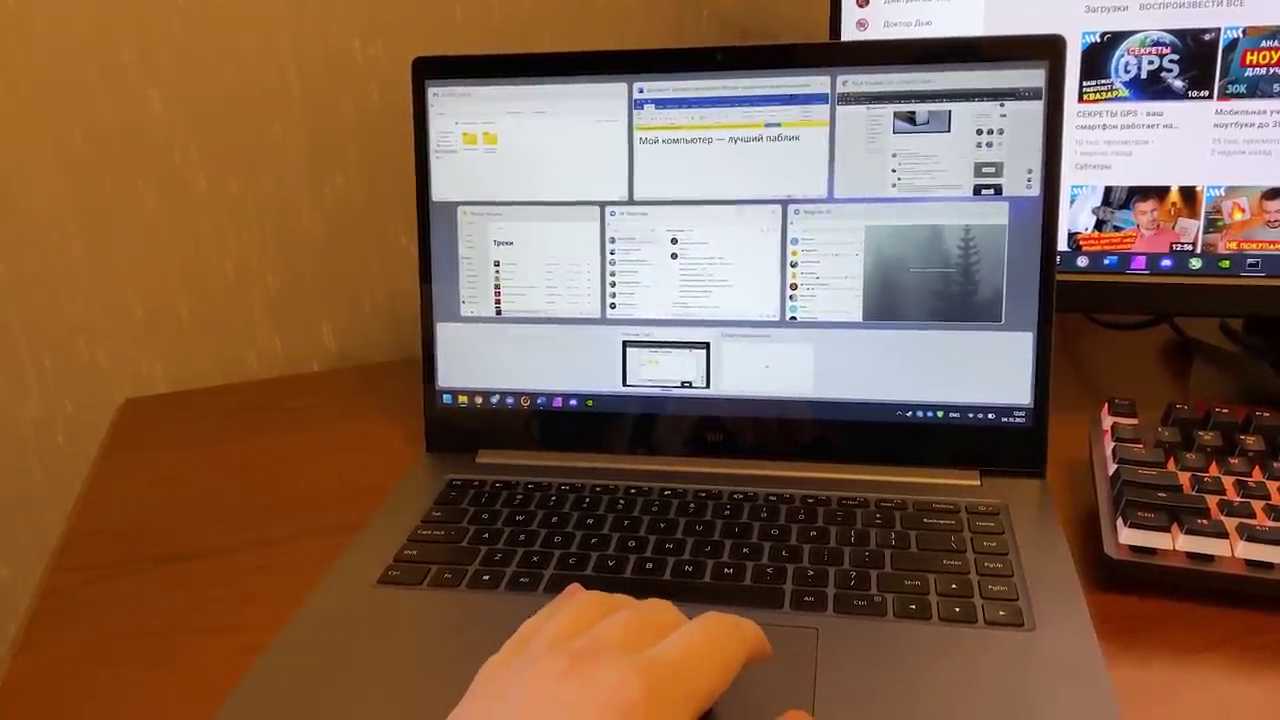
click(576, 178)
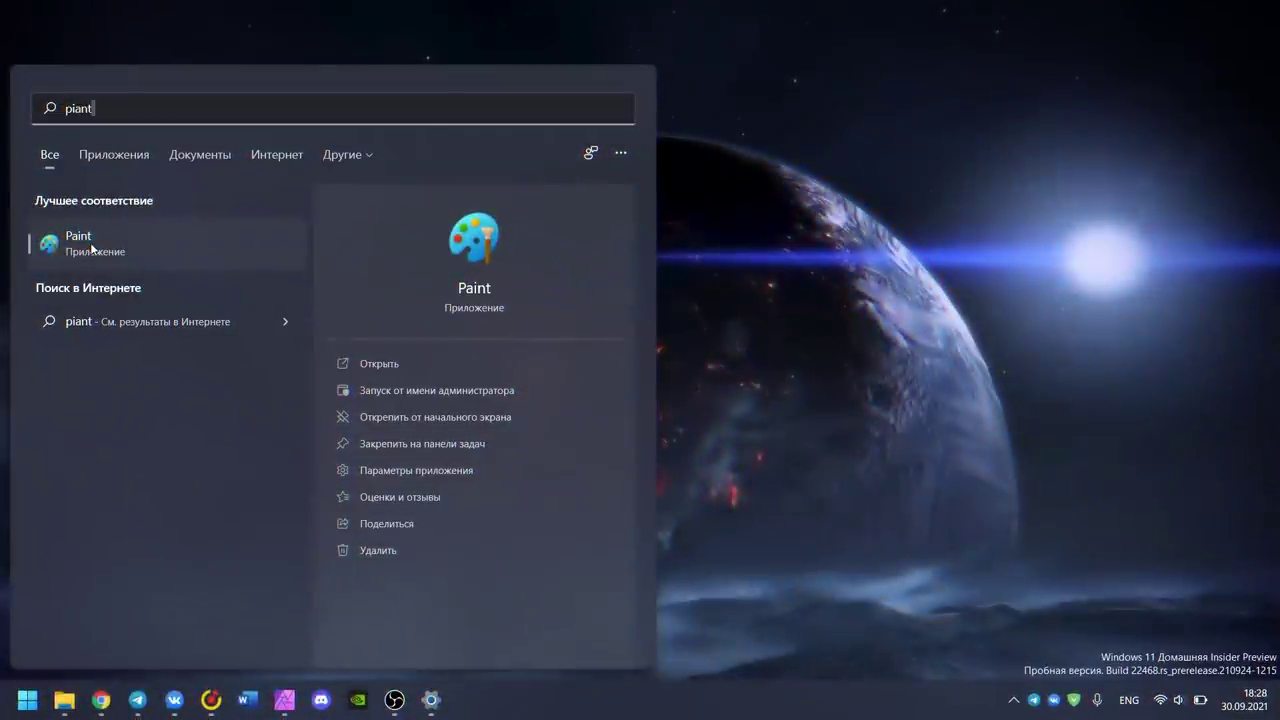
Step: Launch the Paint app from the system search results
click(91, 244)
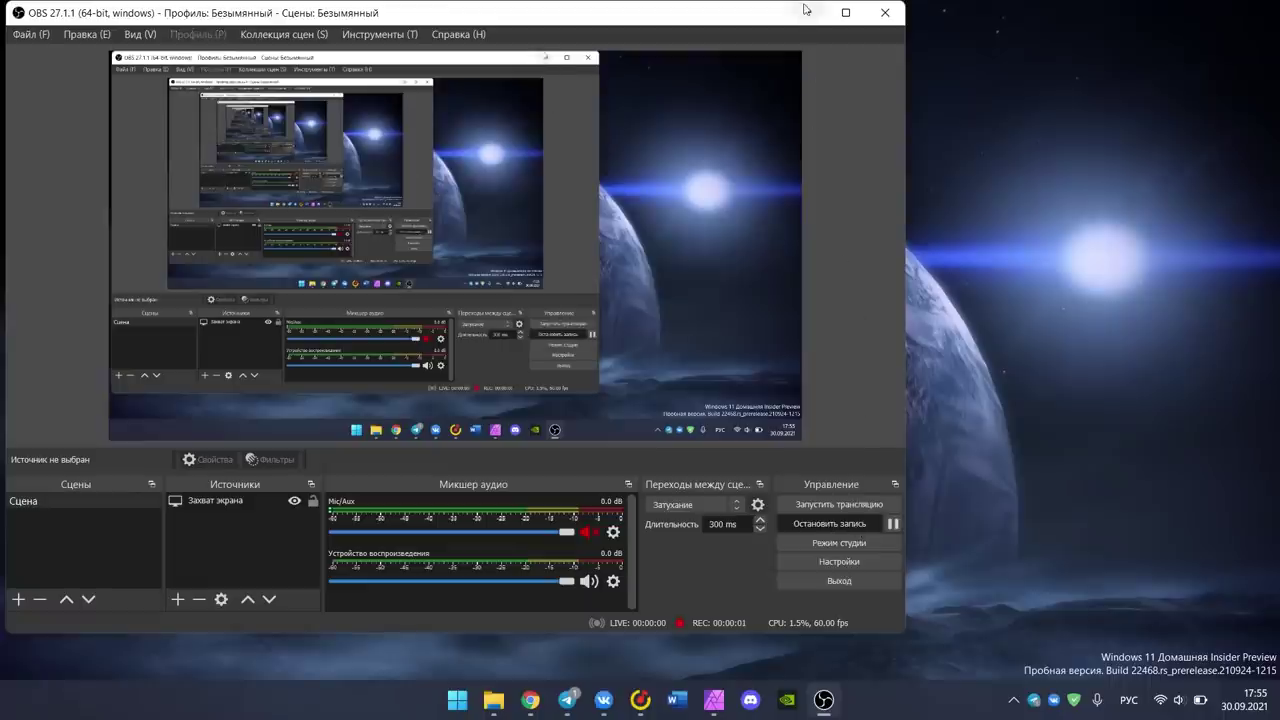
Step: Minimise the OBS window and open the Windows Settings (Параметры)
click(805, 11)
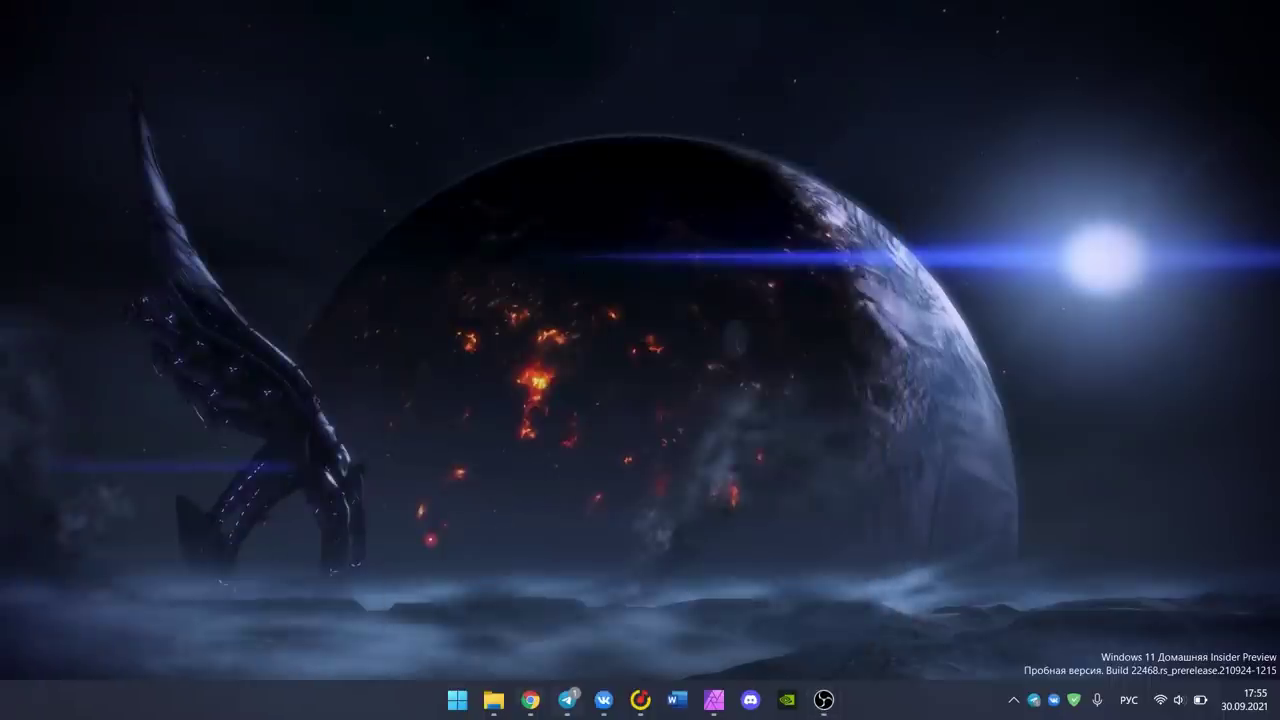
mouse_move(826, 716)
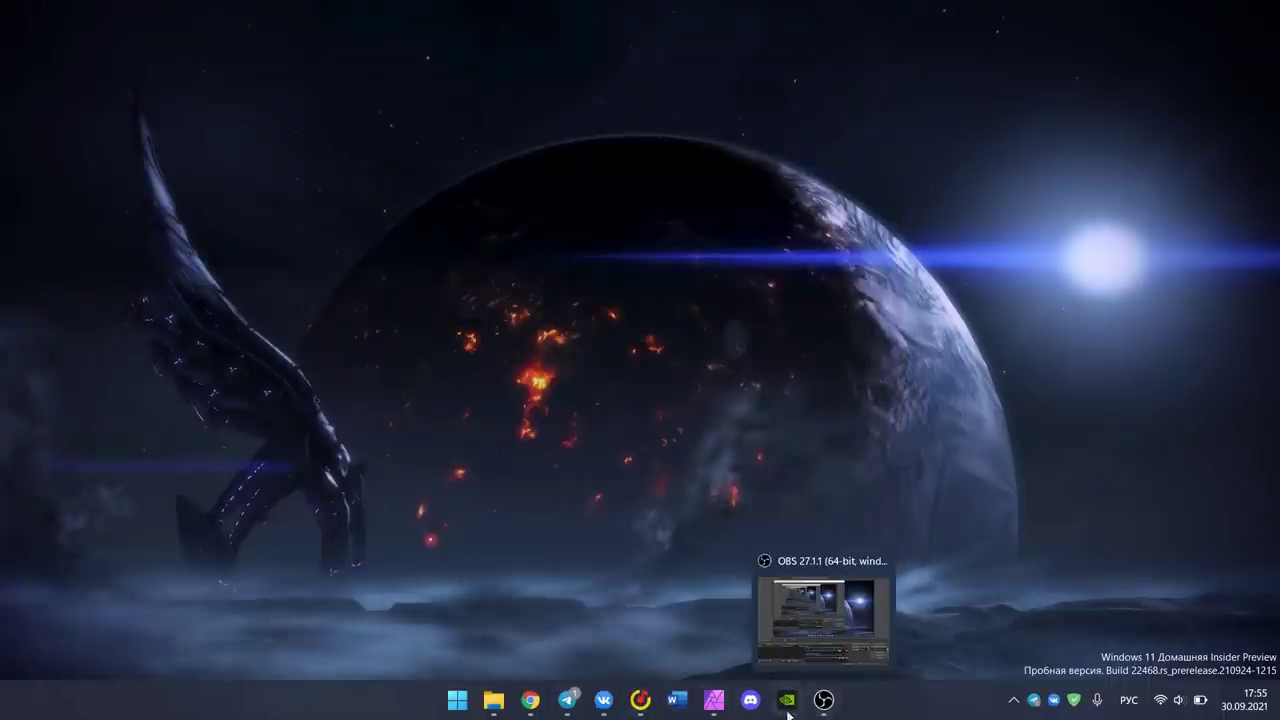
right_click(453, 706)
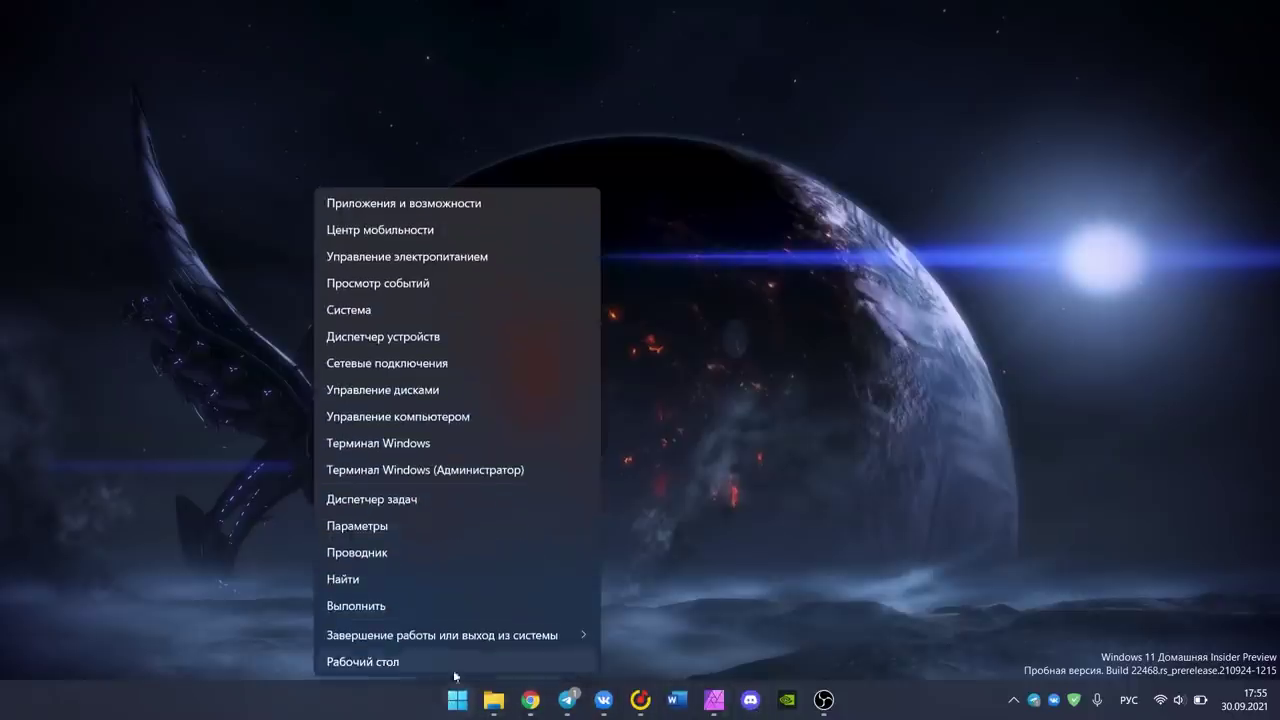
click(404, 520)
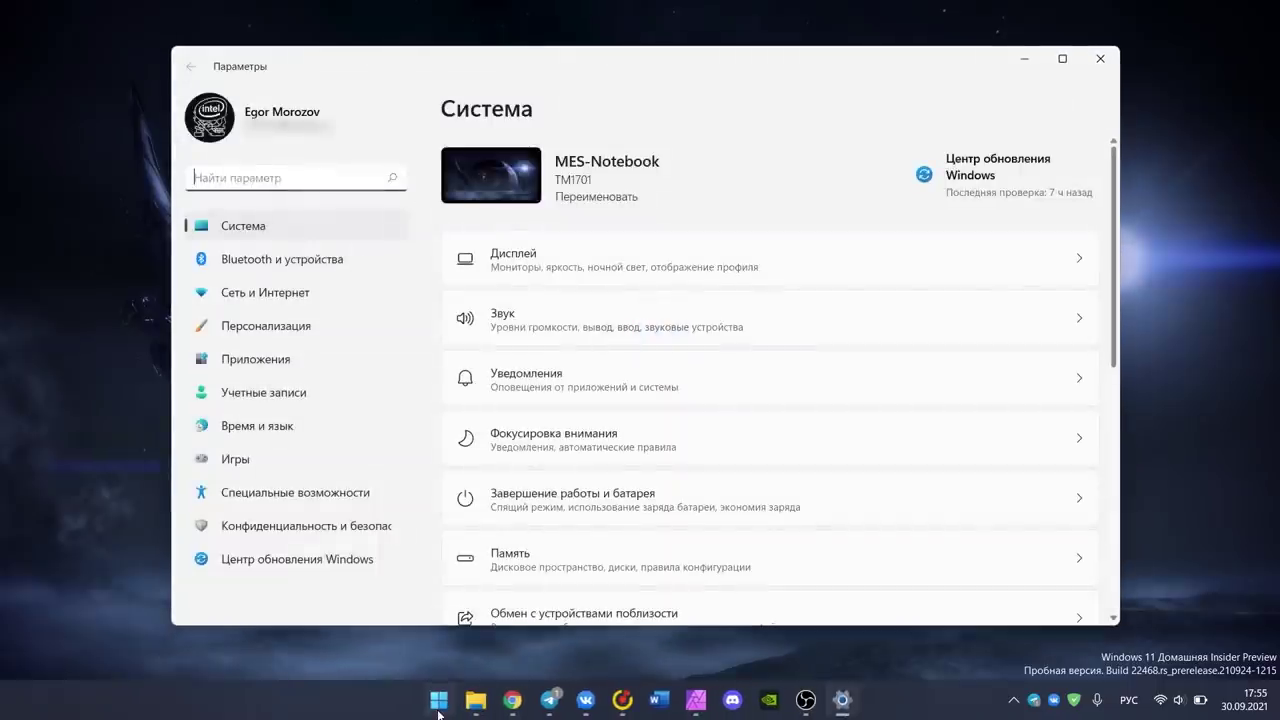
Step: Open Device Manager (Диспетчер устройств) and view the О системе page with the computer's specifications
right_click(439, 710)
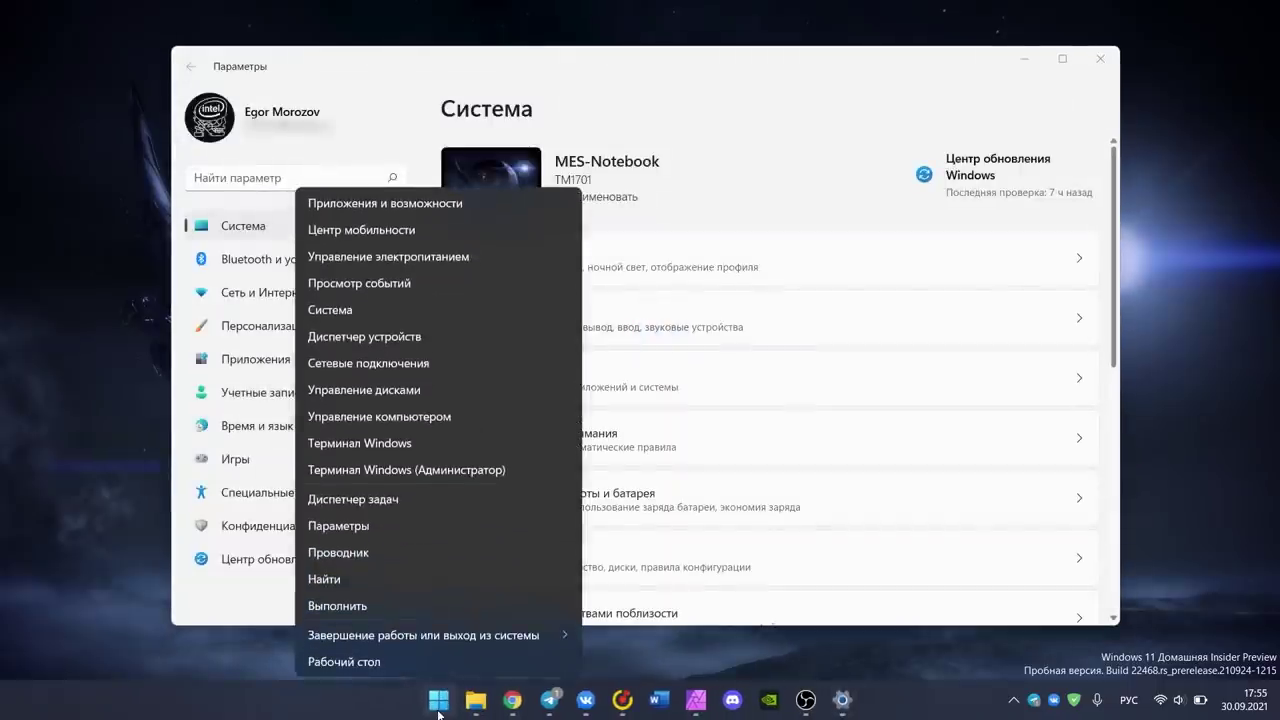
click(366, 340)
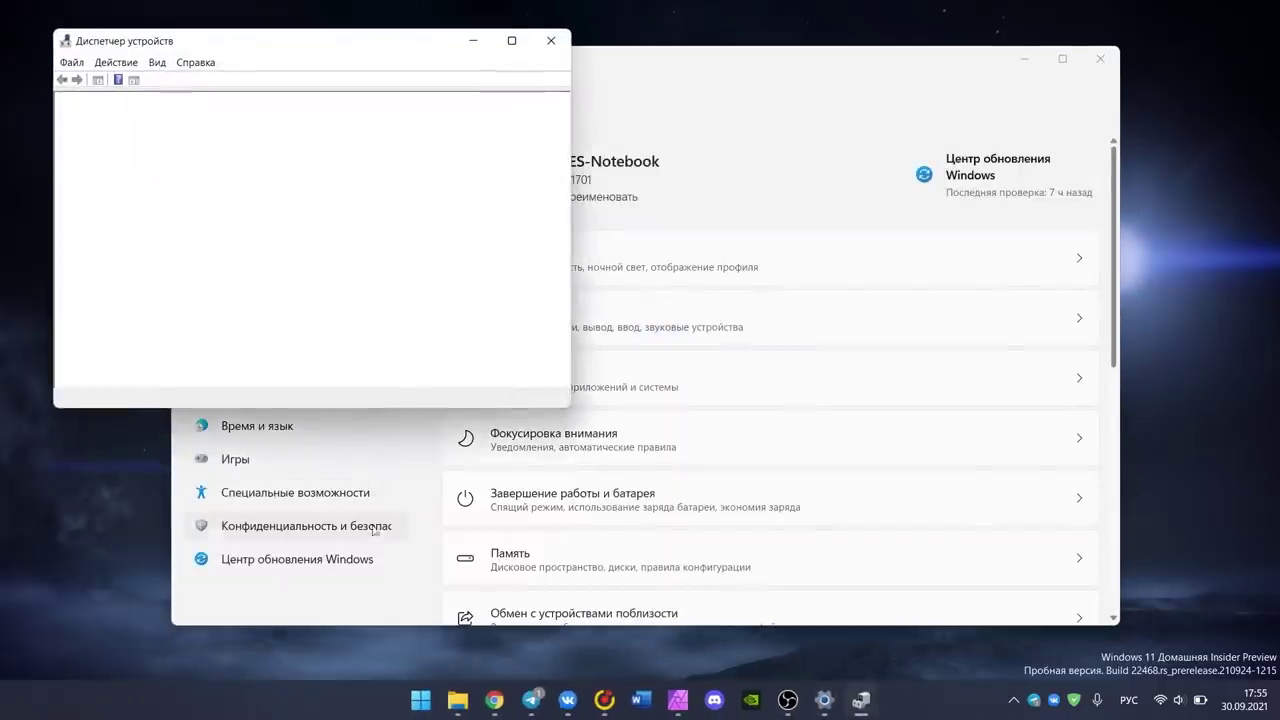
right_click(421, 700)
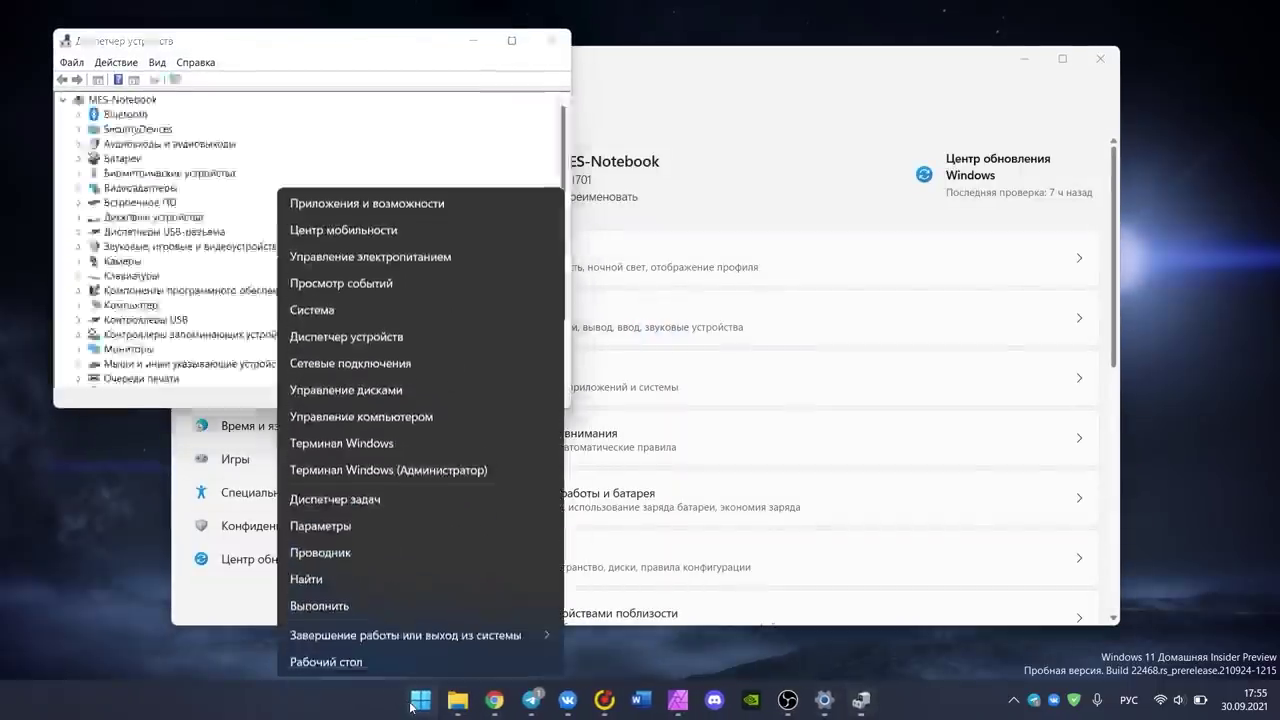
click(353, 309)
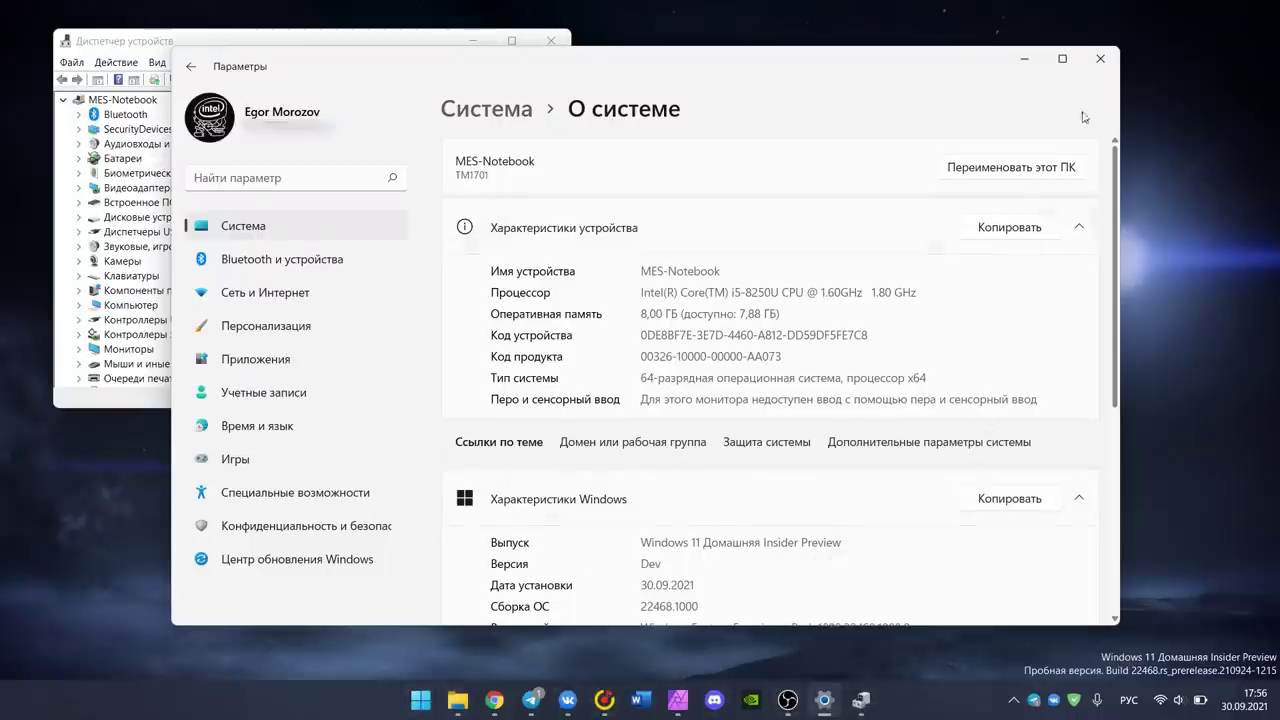
Step: Close the Settings and Device Manager windows, and open Settings again on the Система page
click(1100, 60)
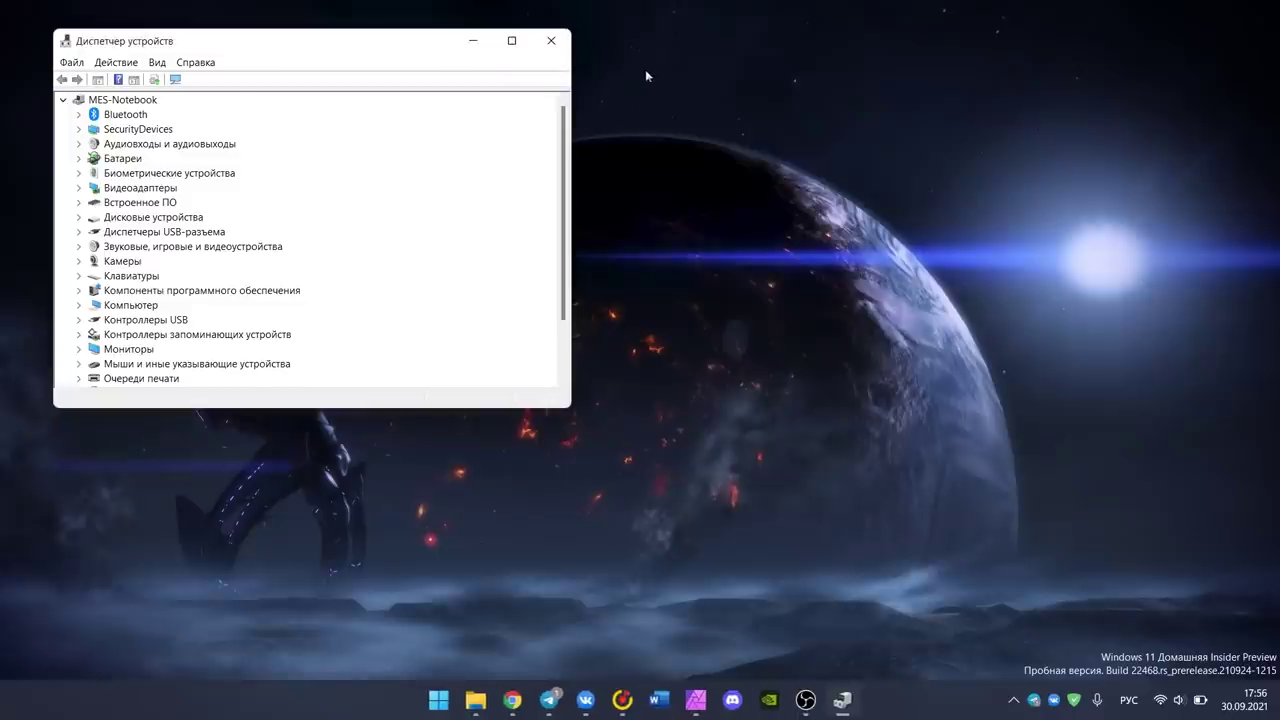
click(551, 40)
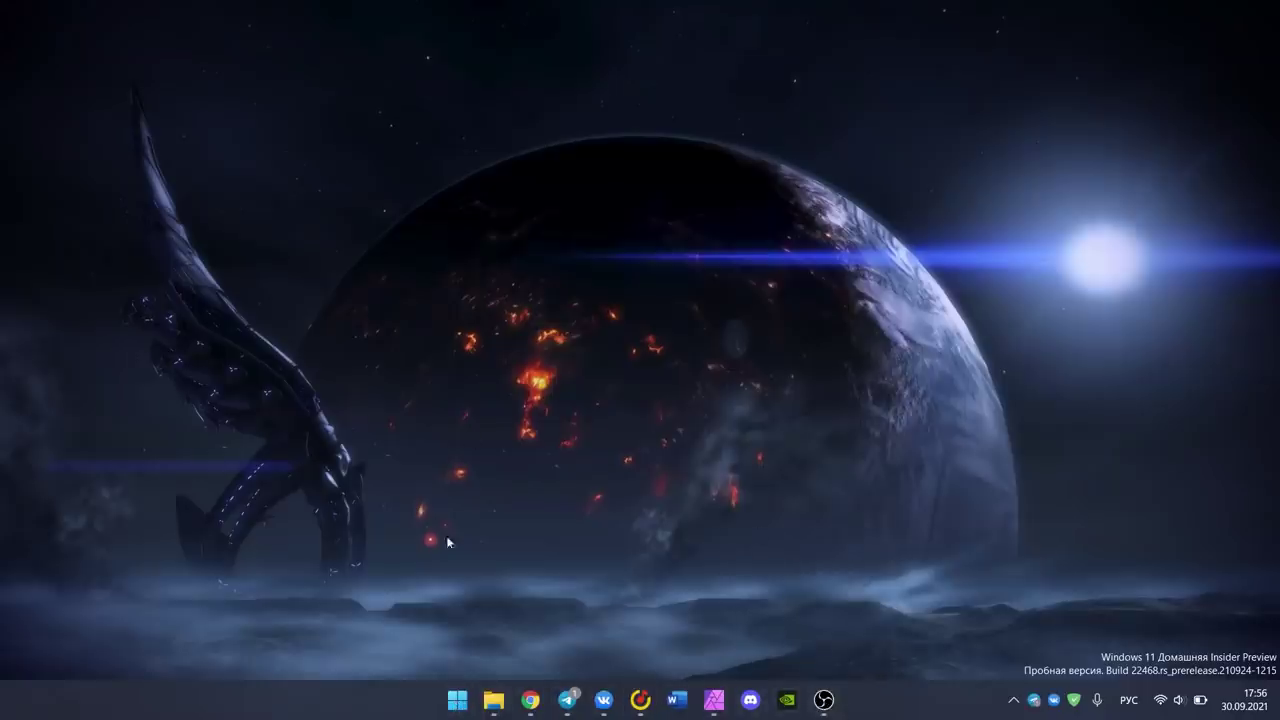
click(457, 700)
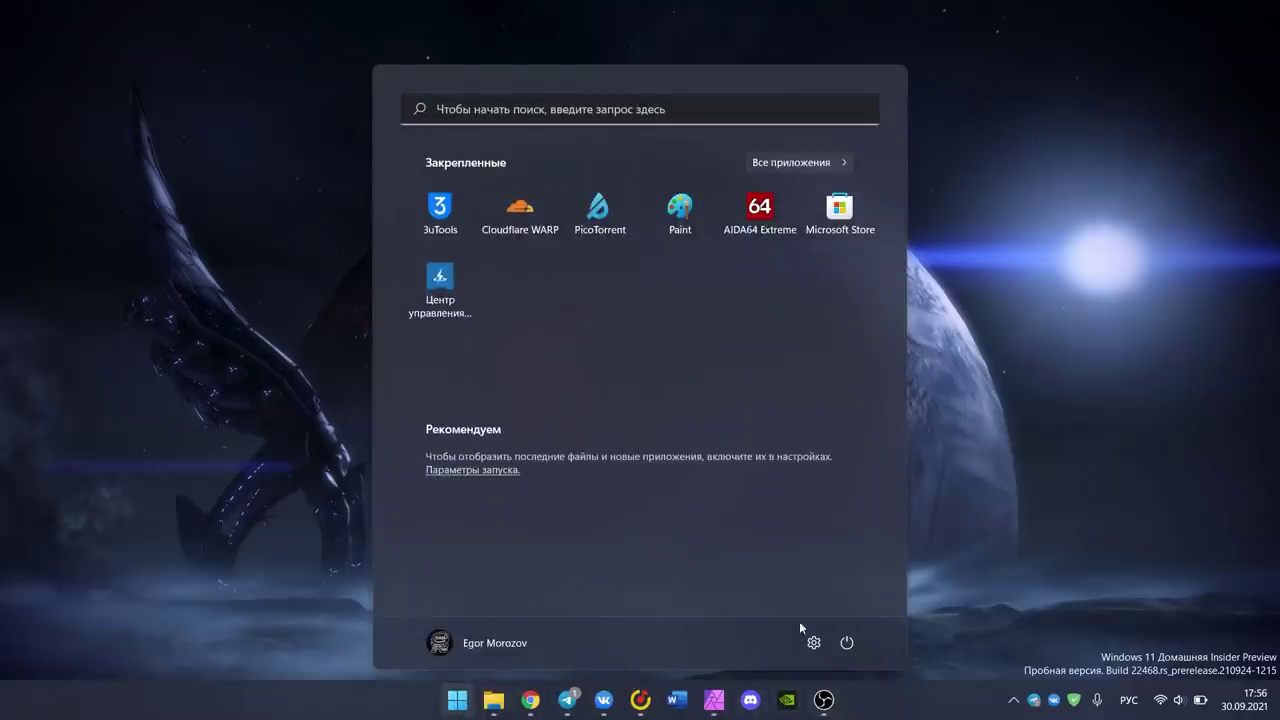
click(812, 641)
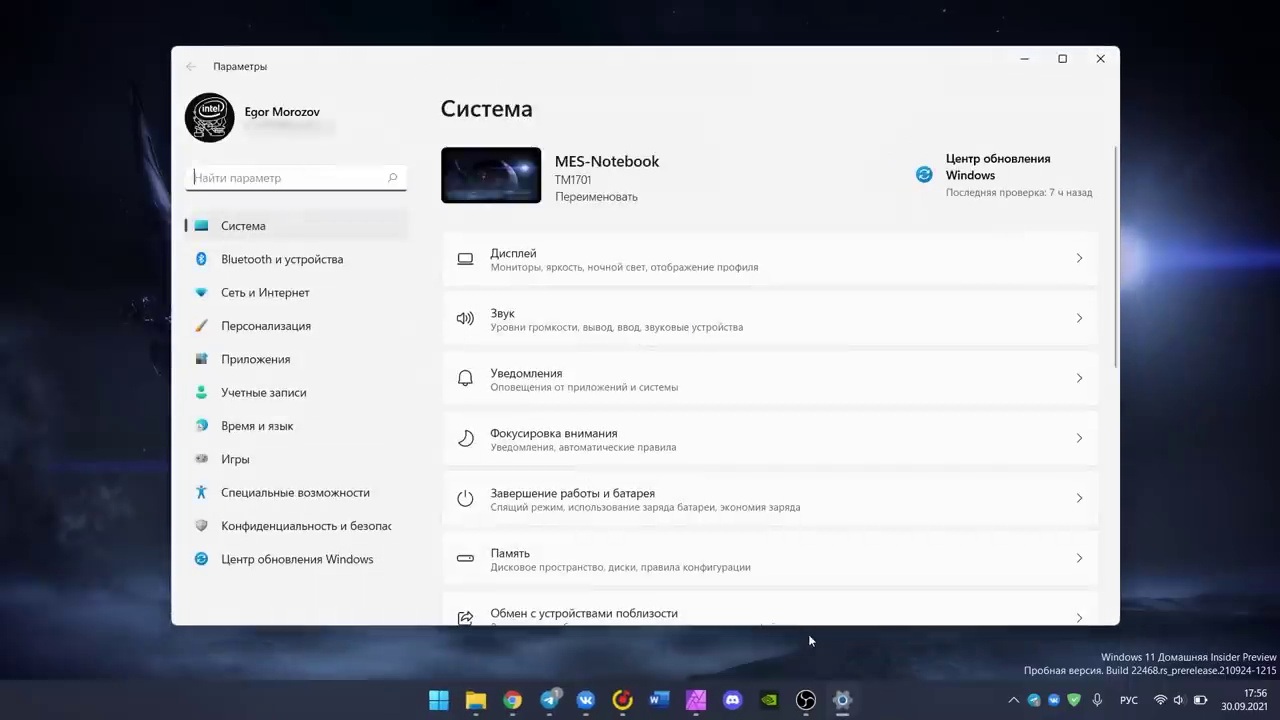
Step: Set the taskbar alignment to Слева in the Поведение панели задач section of the Персонализация settings
click(328, 333)
scroll(594, 420, down, 3)
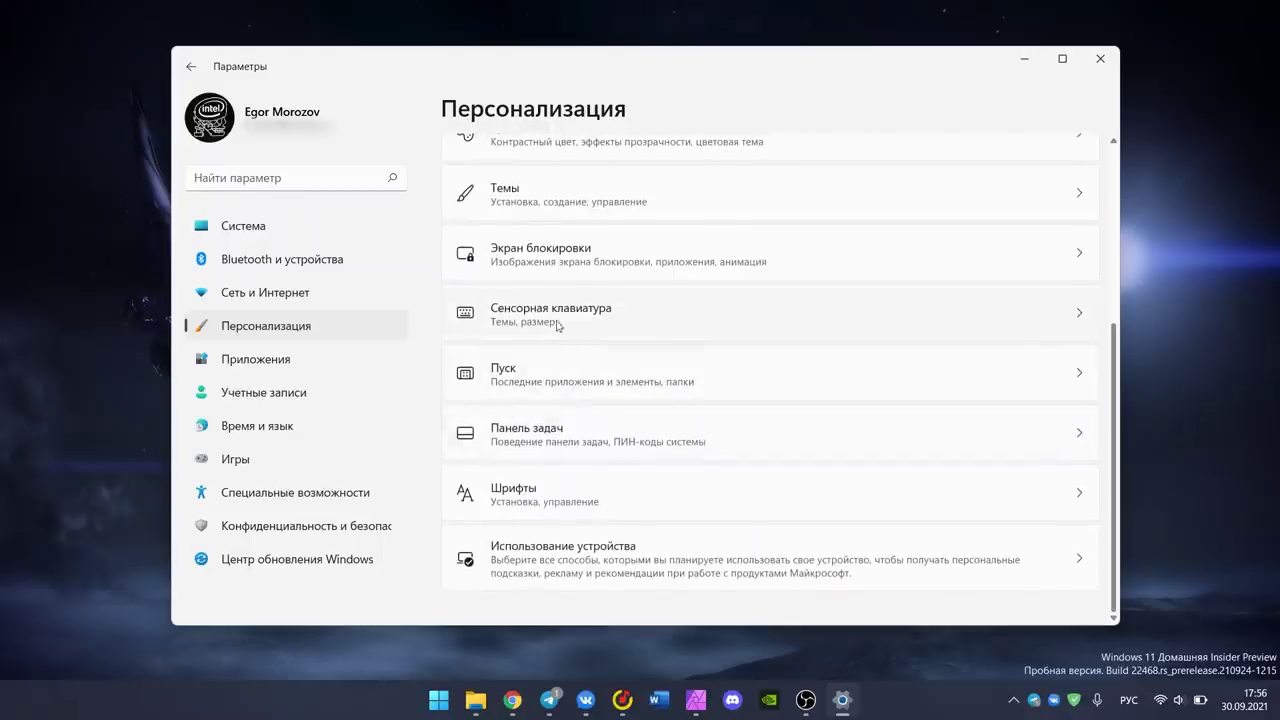
click(591, 428)
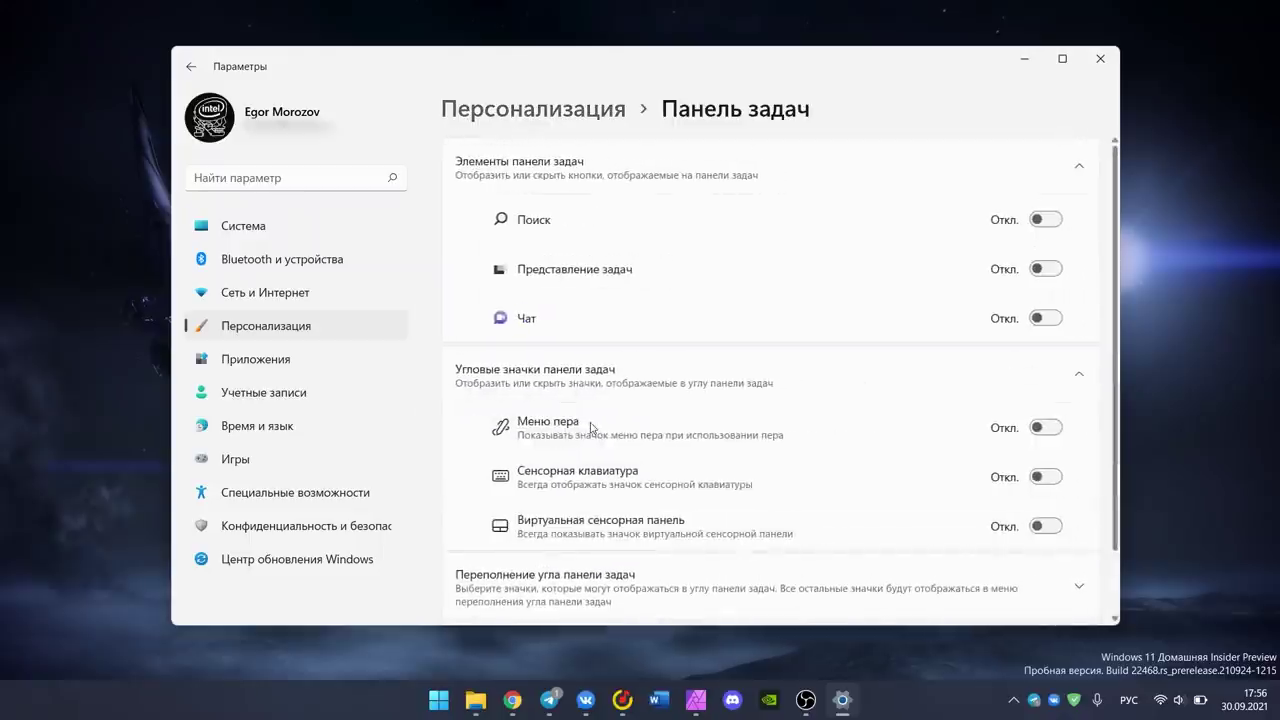
scroll(591, 428, down, 2)
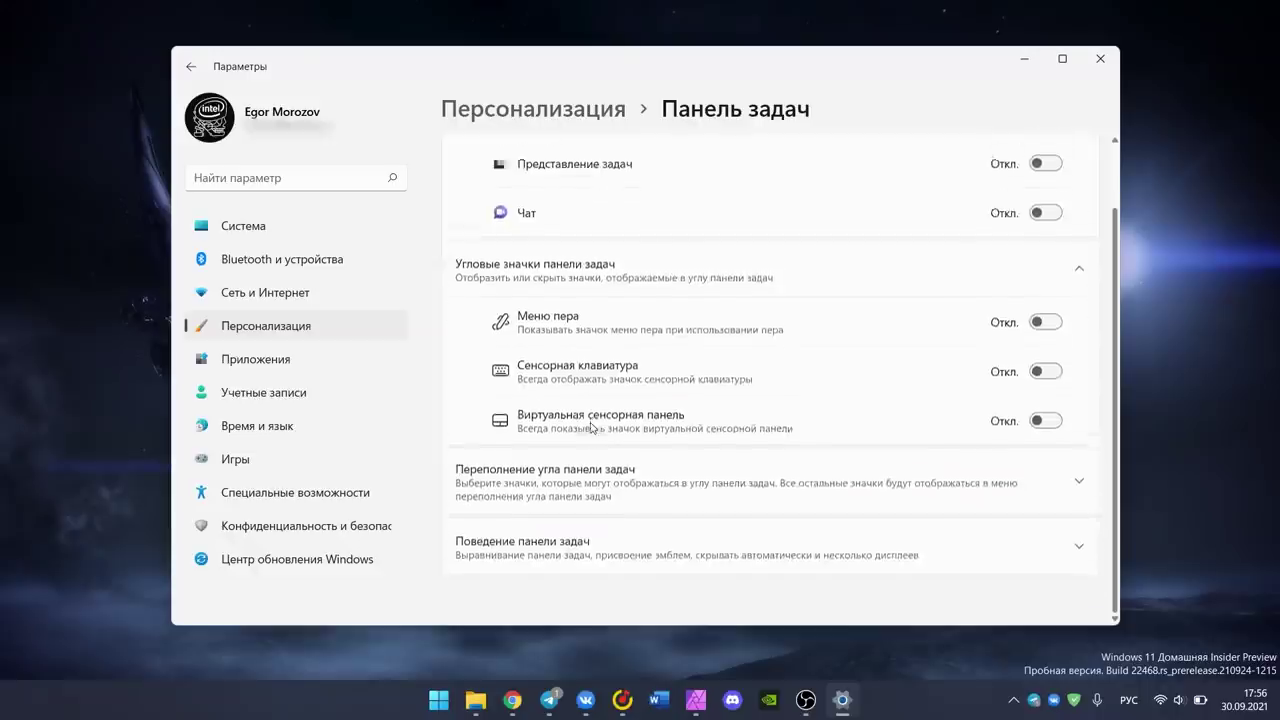
click(591, 566)
scroll(591, 570, down, 3)
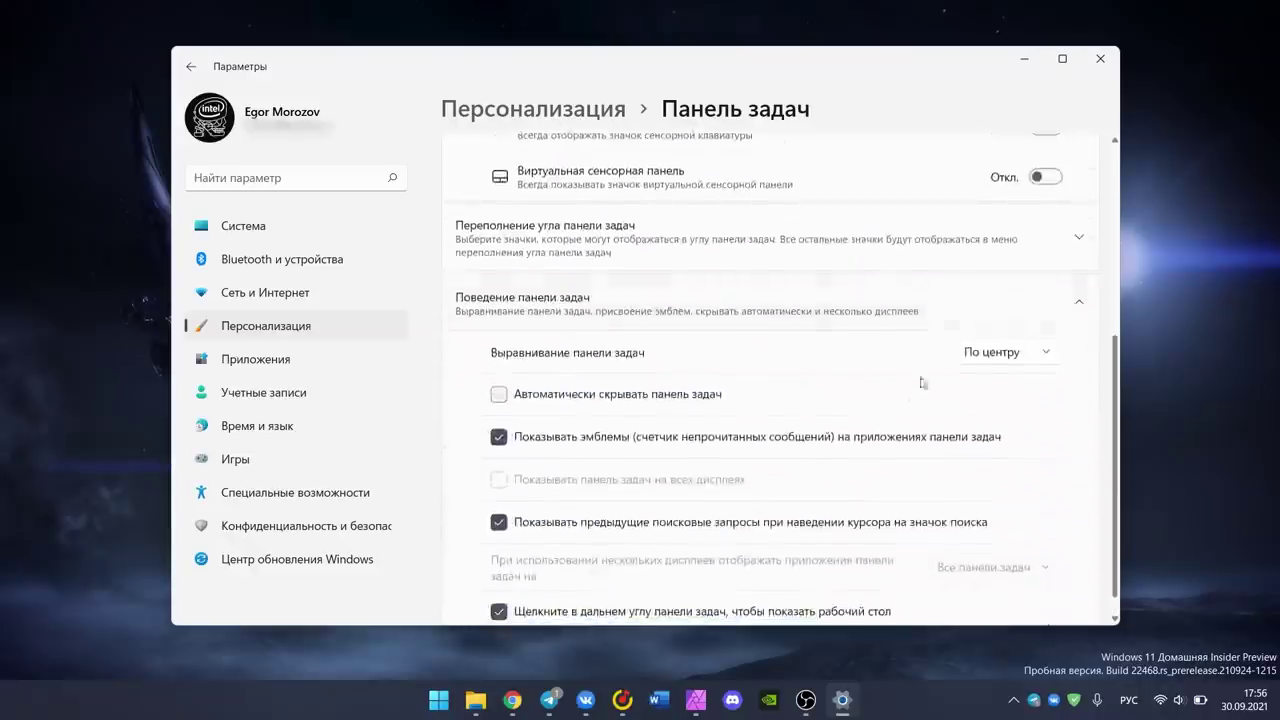
click(1000, 353)
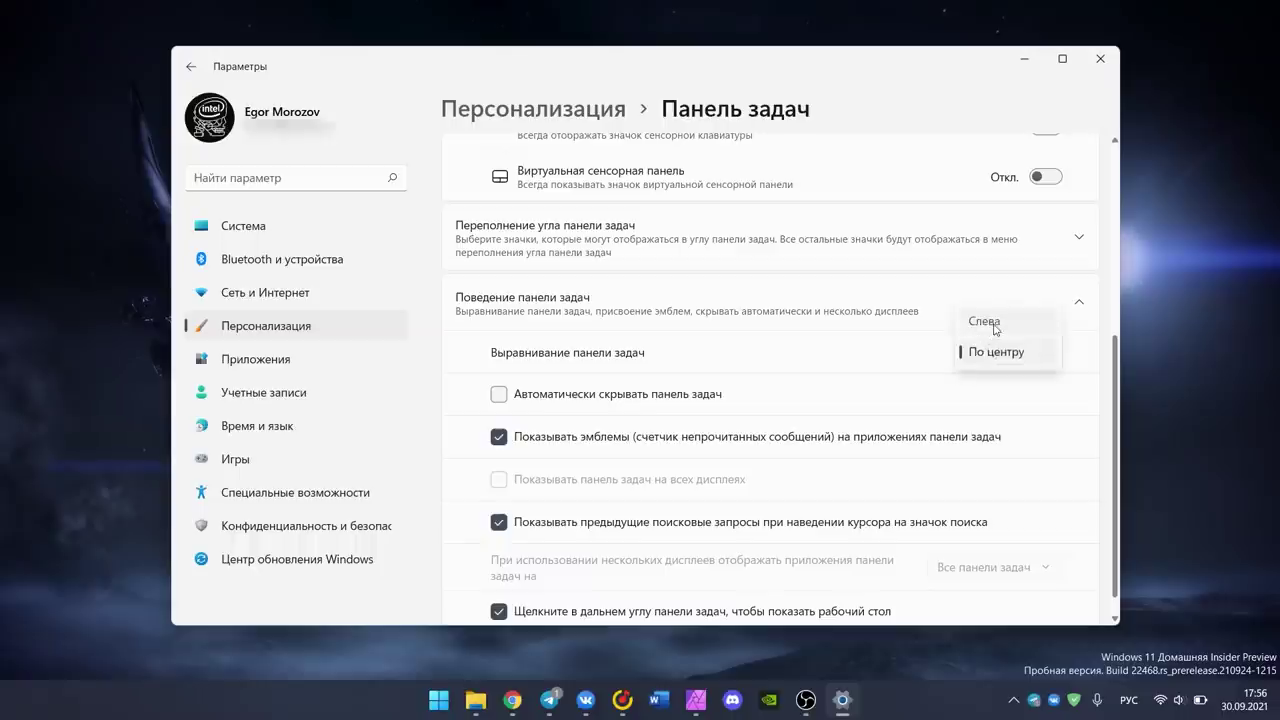
click(984, 321)
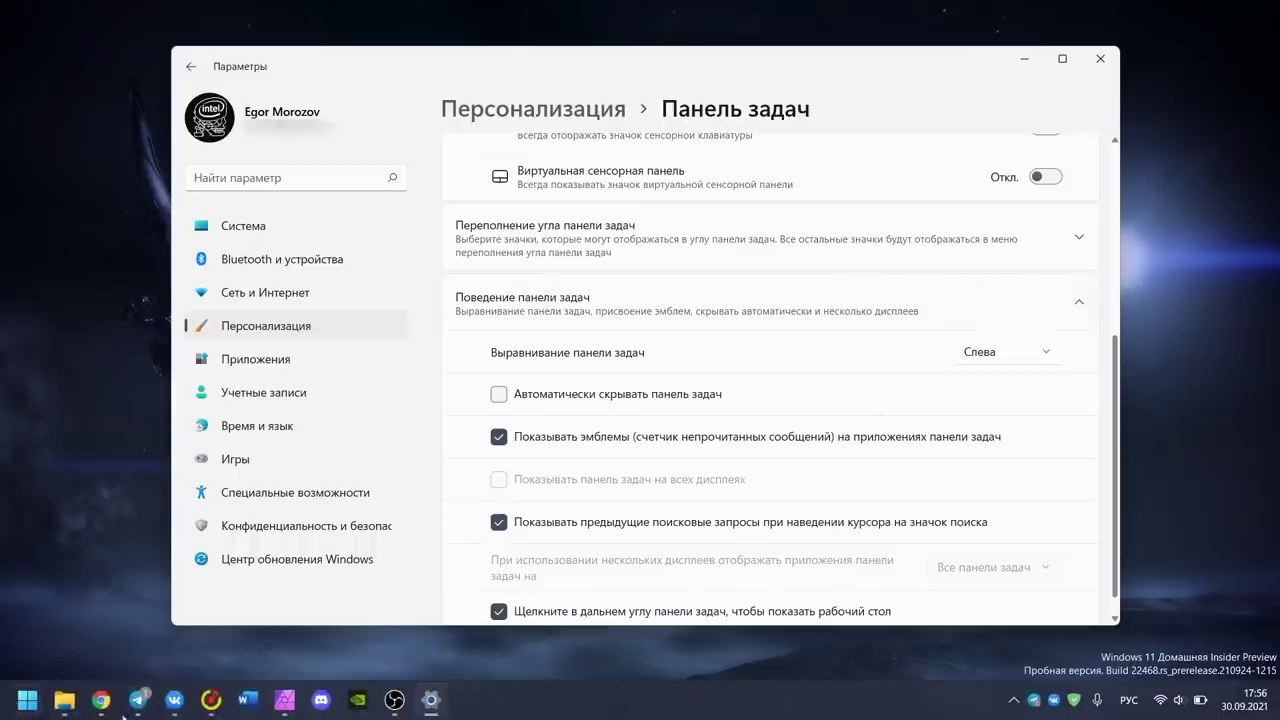
Step: View the open windows and desktops in Task View, and check which options the taskbar's context menu offers
key(super+Tab)
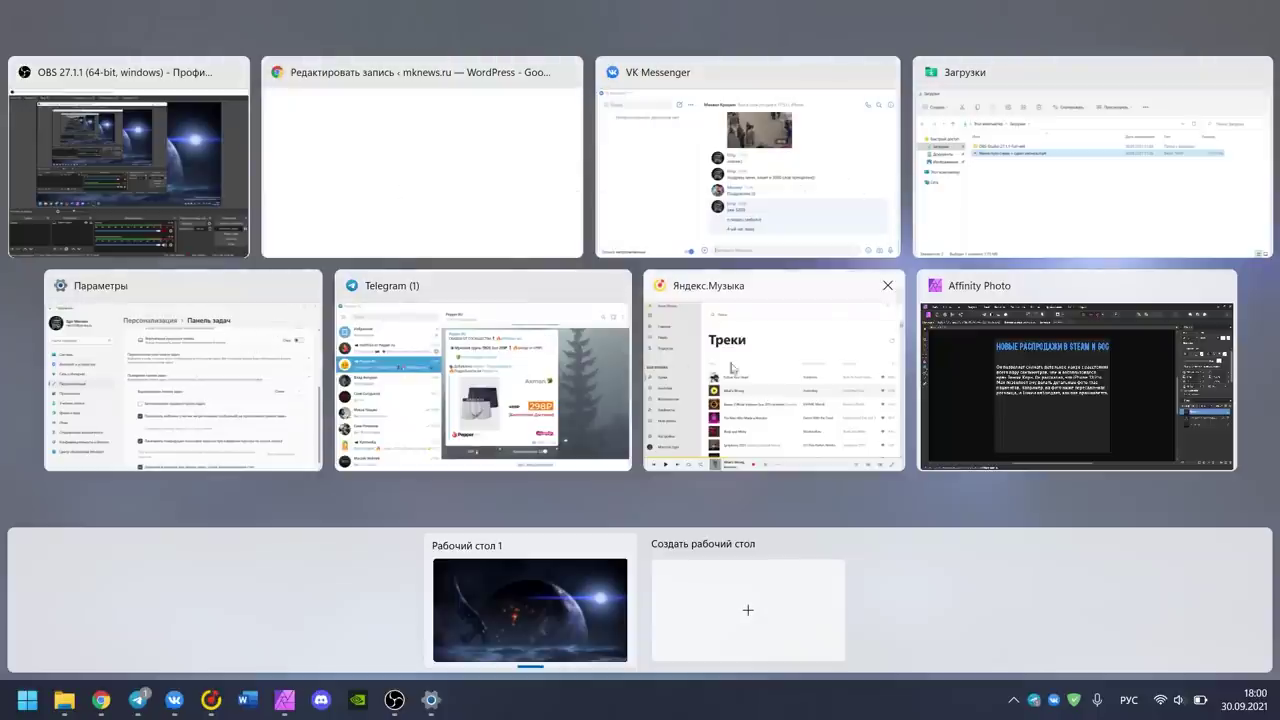
key(Escape)
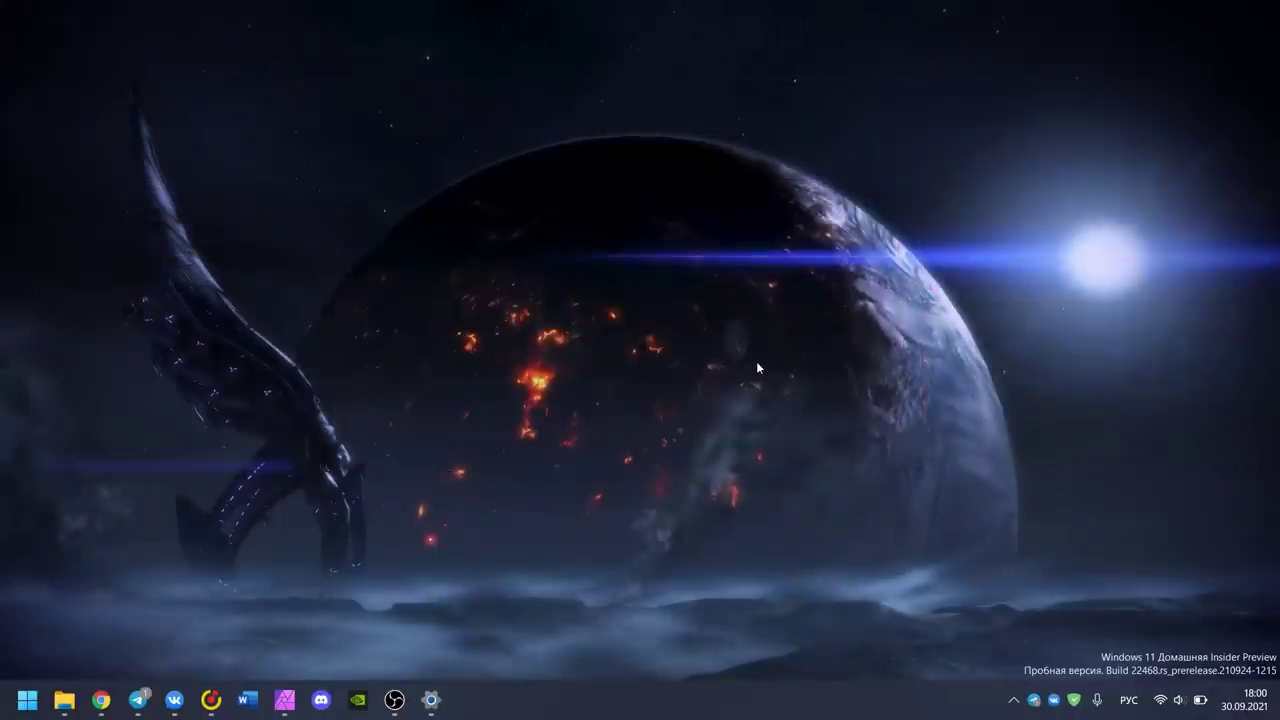
right_click(499, 716)
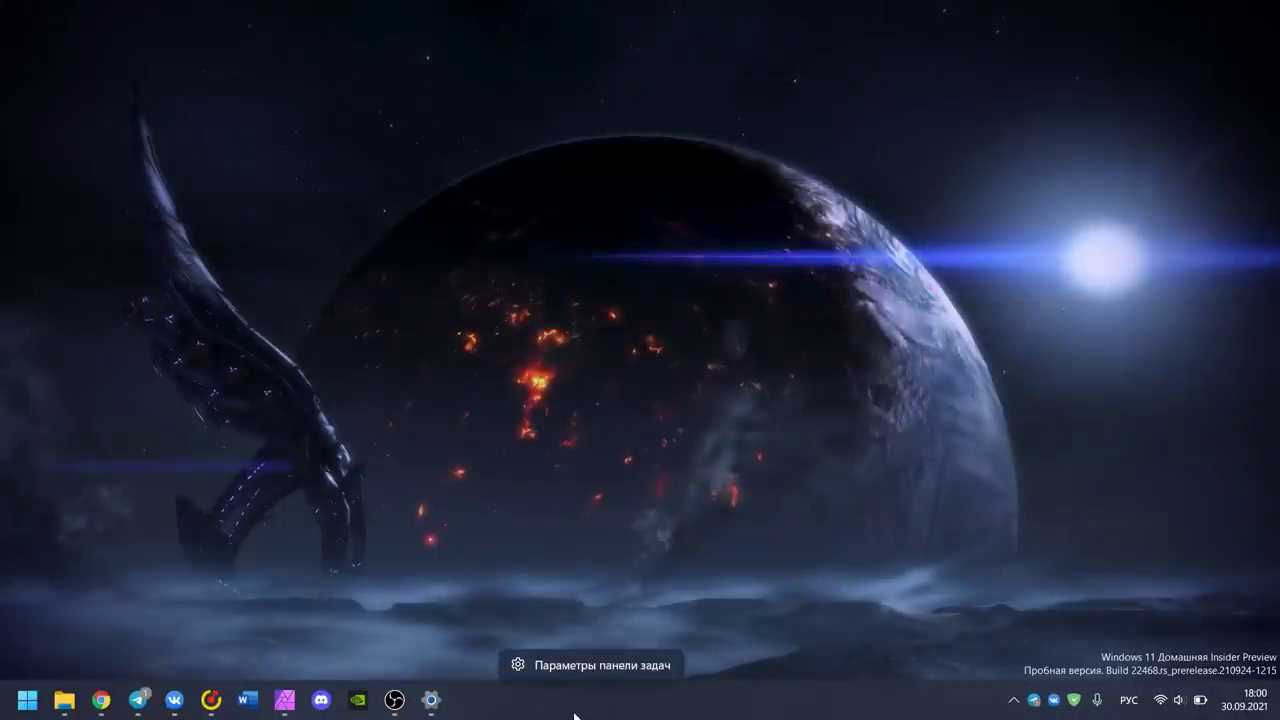
click(483, 587)
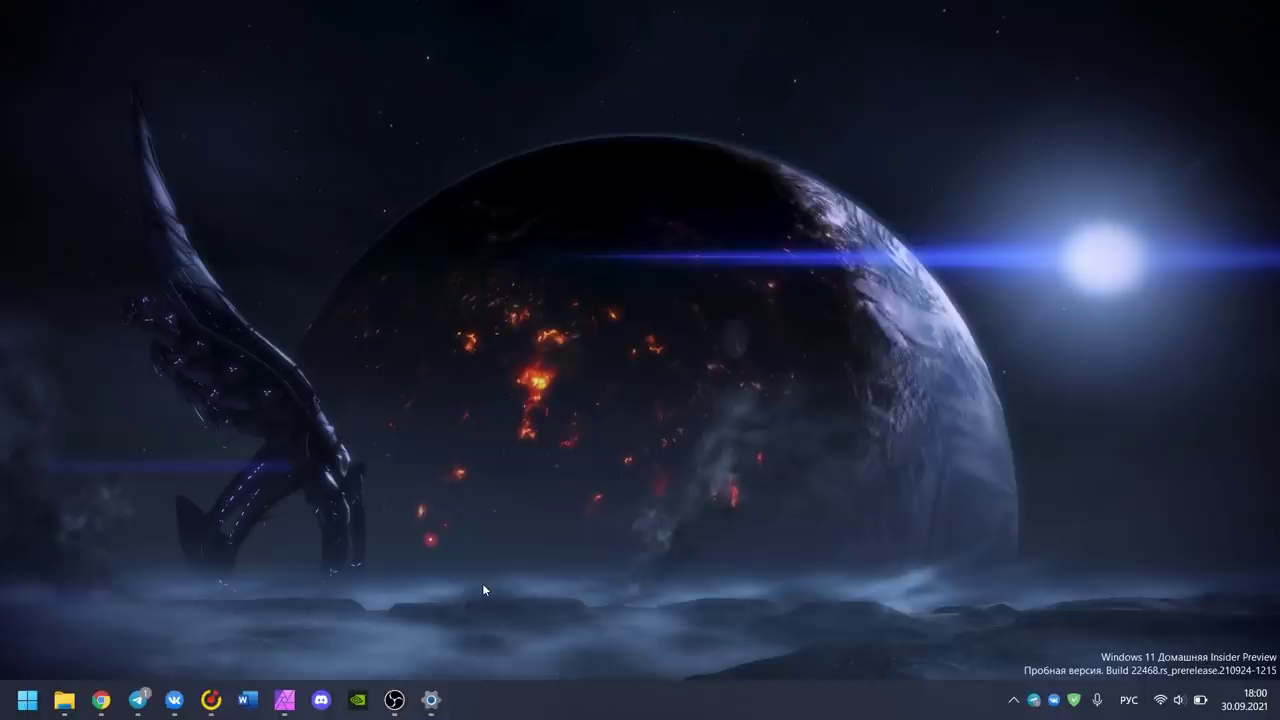
Step: Open Task Manager (Диспетчер задач) and switch from the process list to the Производительность page
right_click(28, 707)
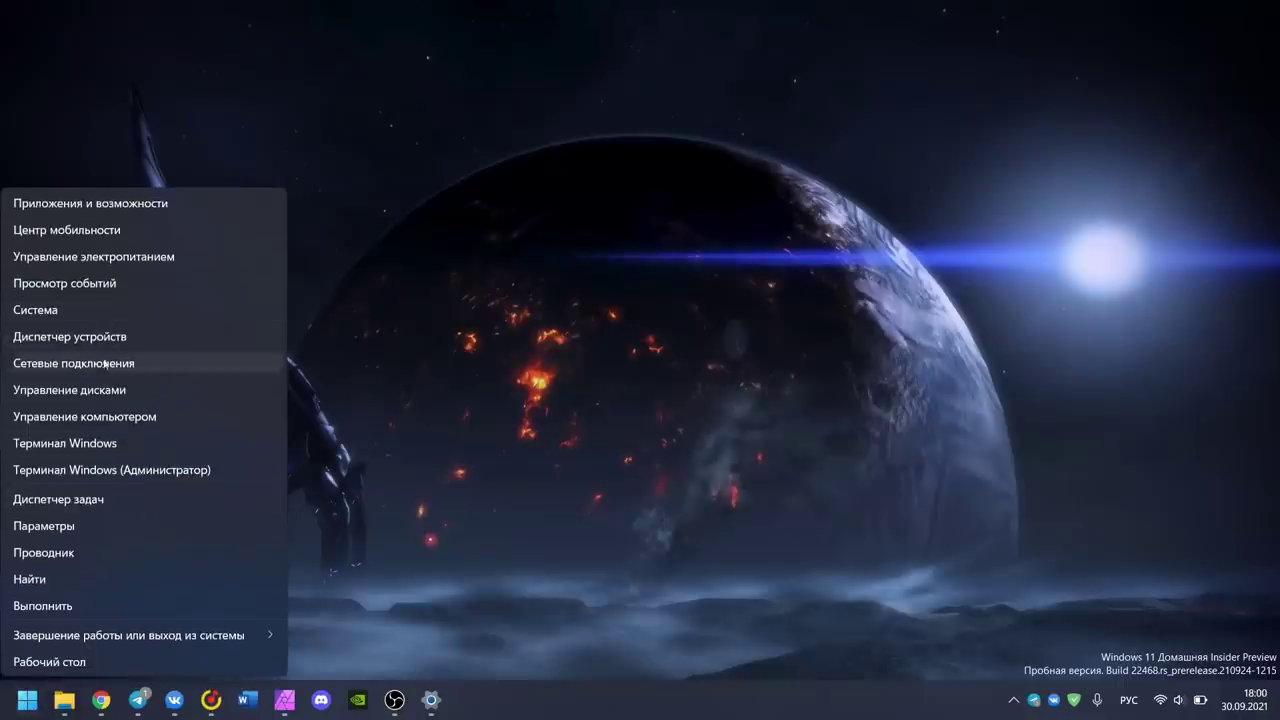
click(104, 501)
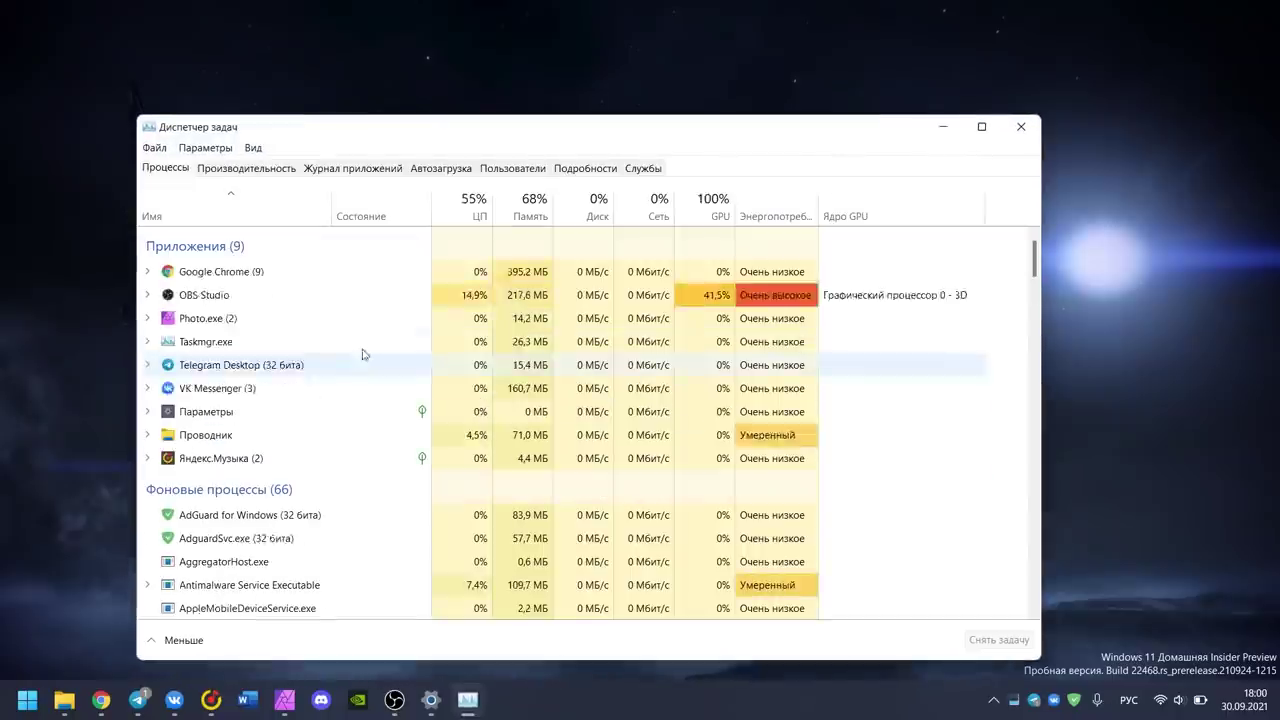
click(230, 172)
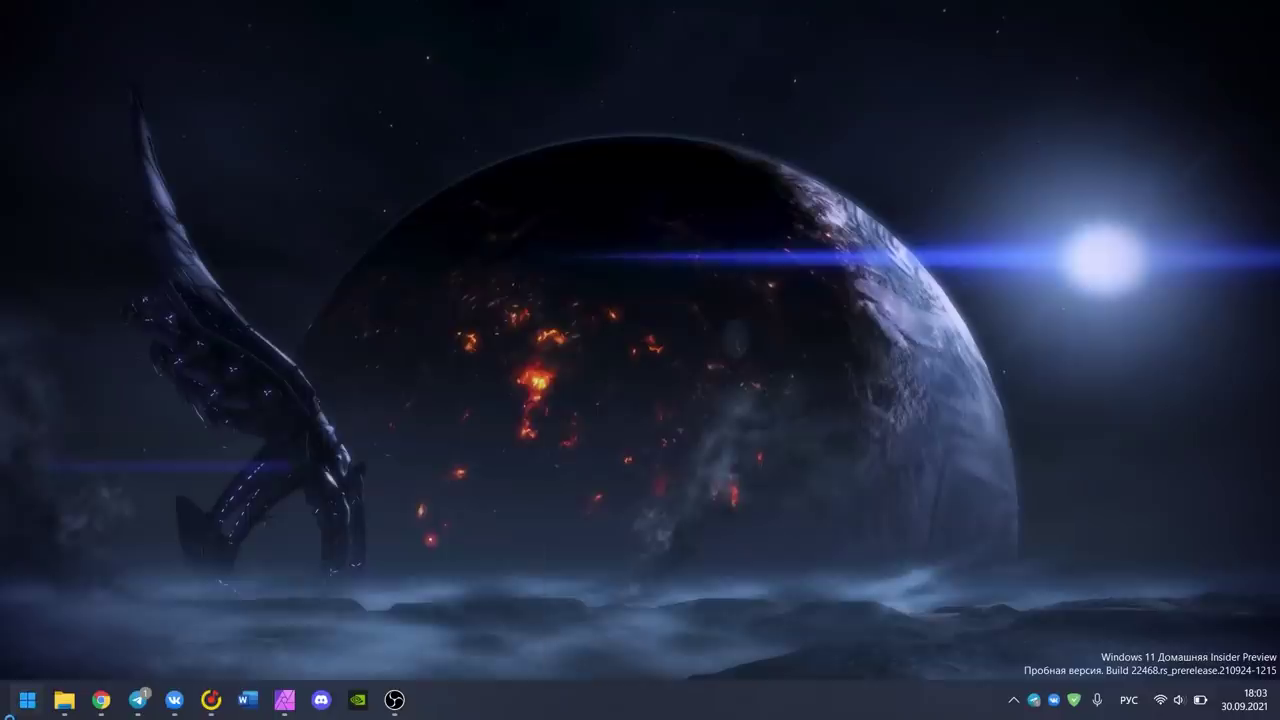
Step: Open Settings and examine the Память usage of System (C:) by category, including Системные и зарезервированные
click(27, 700)
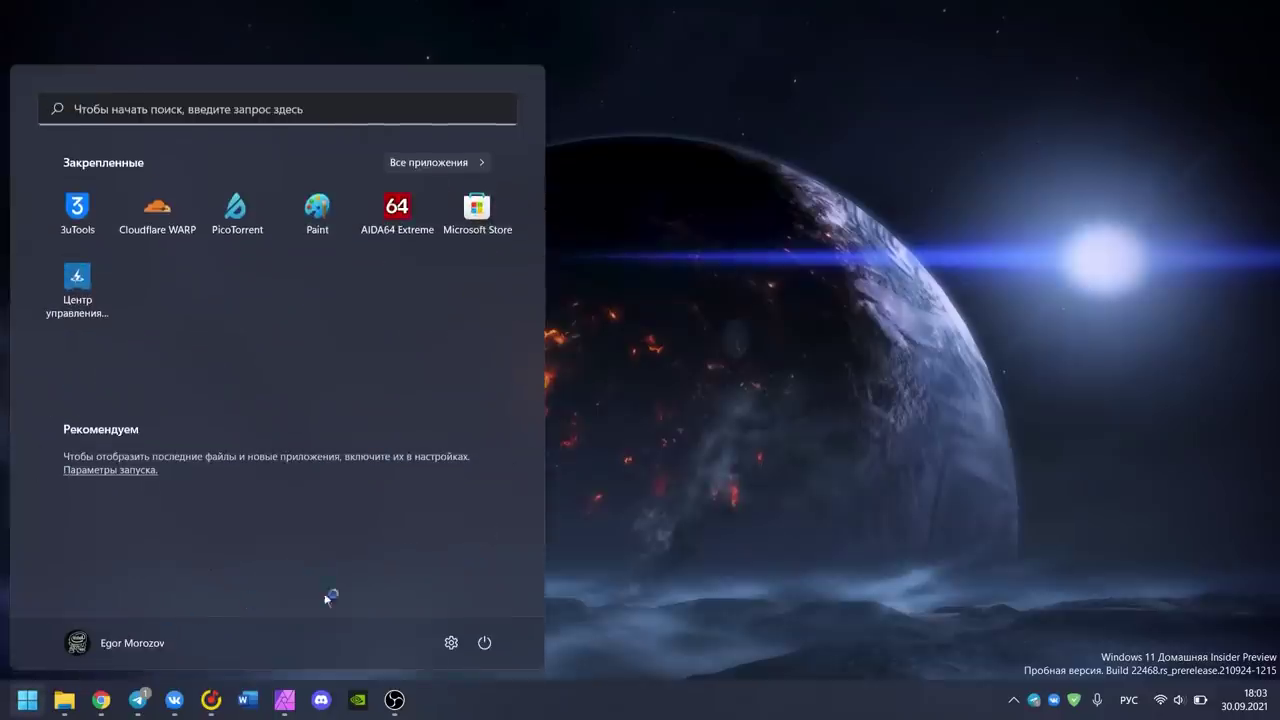
click(451, 641)
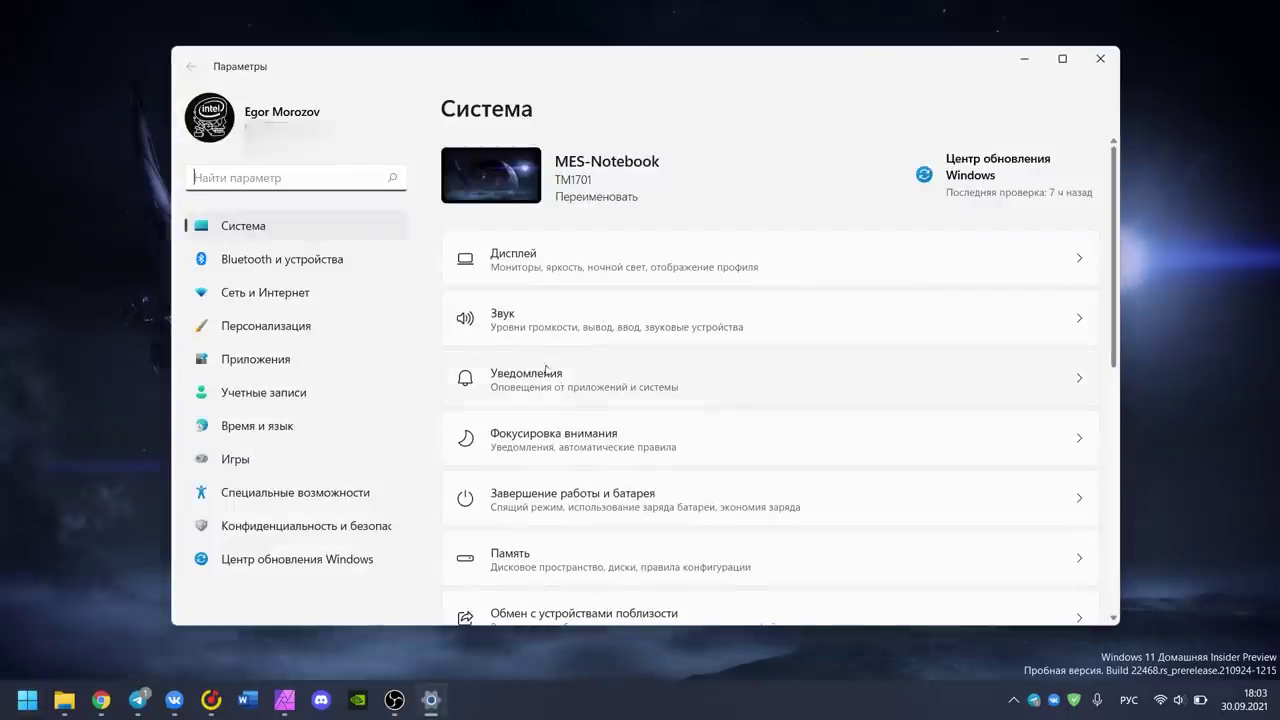
click(567, 559)
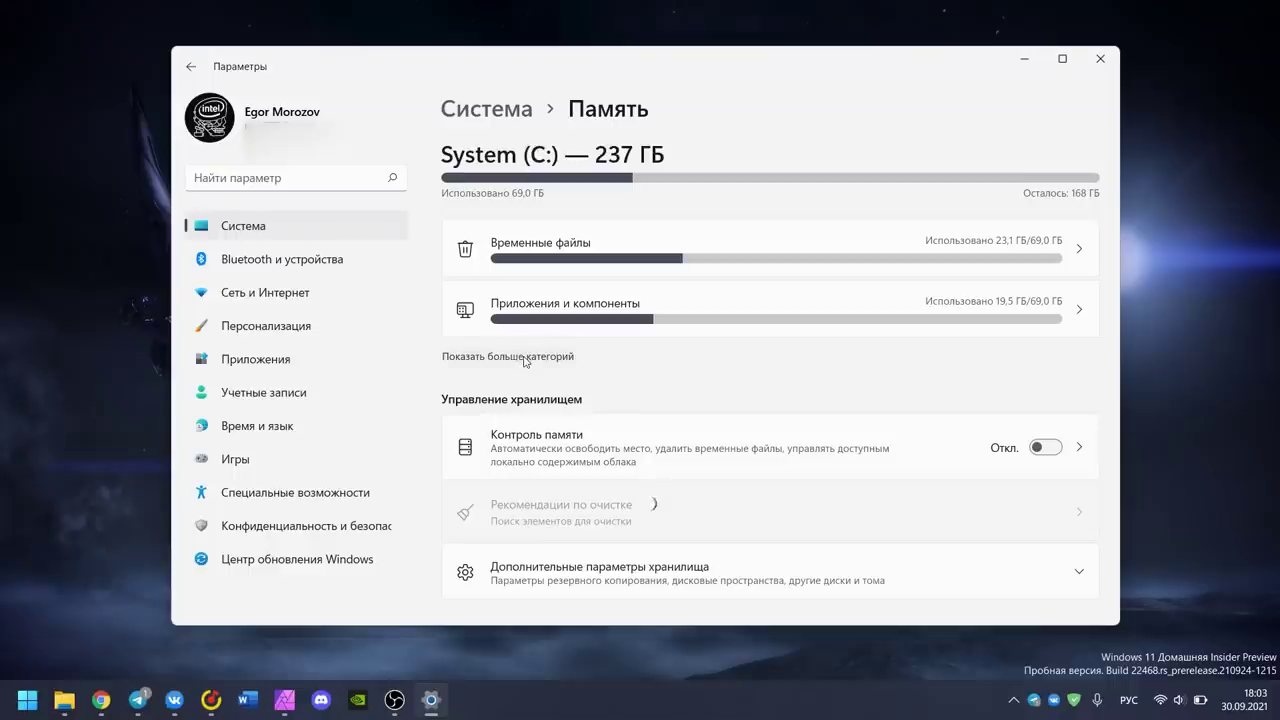
click(524, 357)
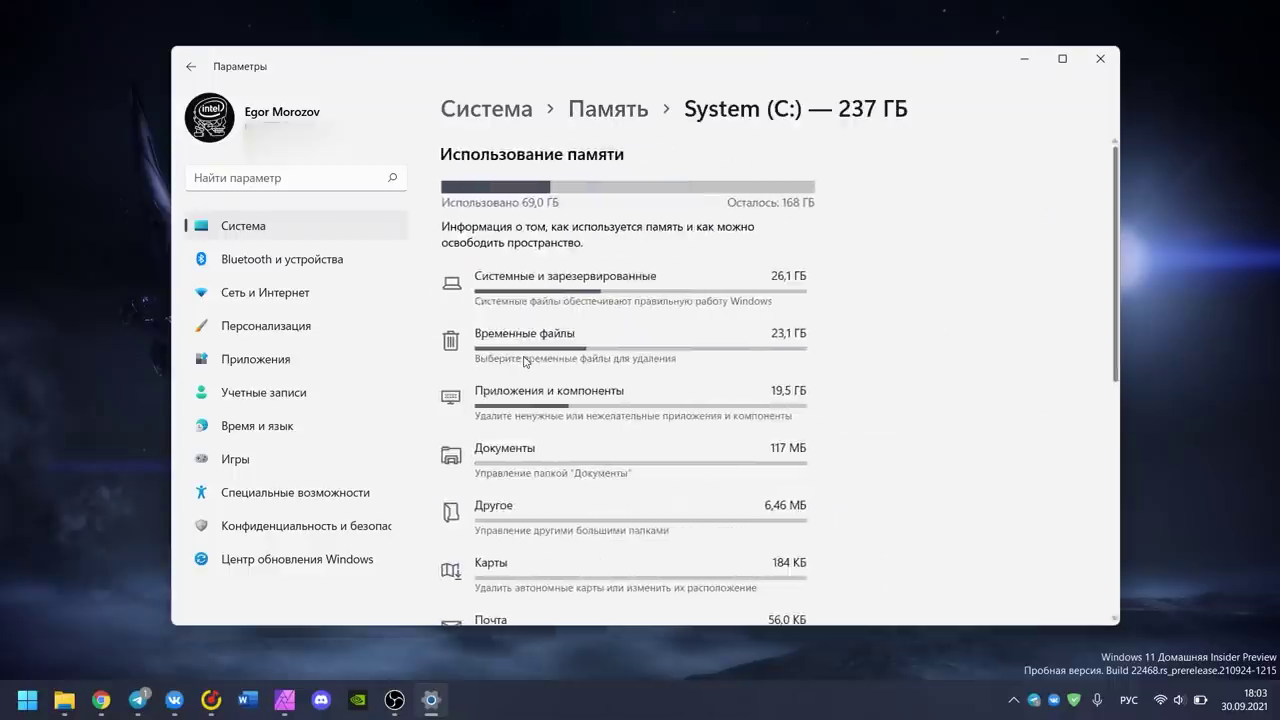
click(637, 284)
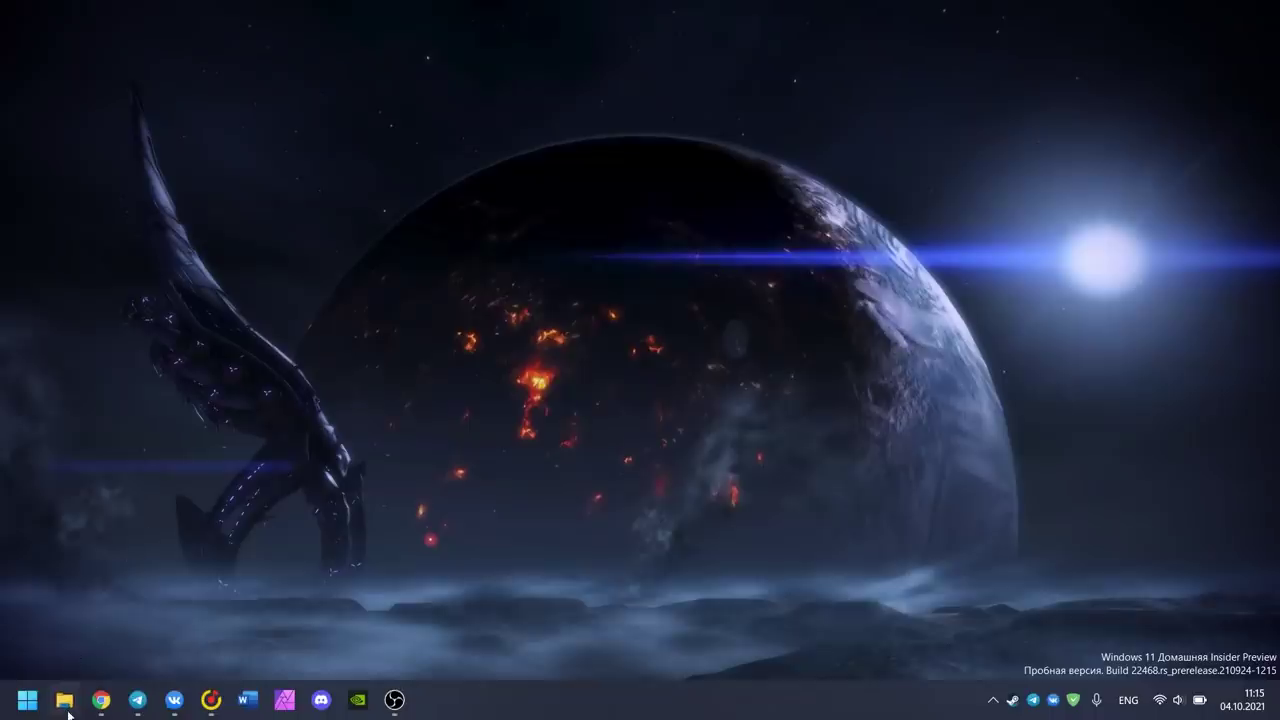
Step: Open the System (C:) drive in File Explorer and switch its folder list to Компактное представление
click(64, 700)
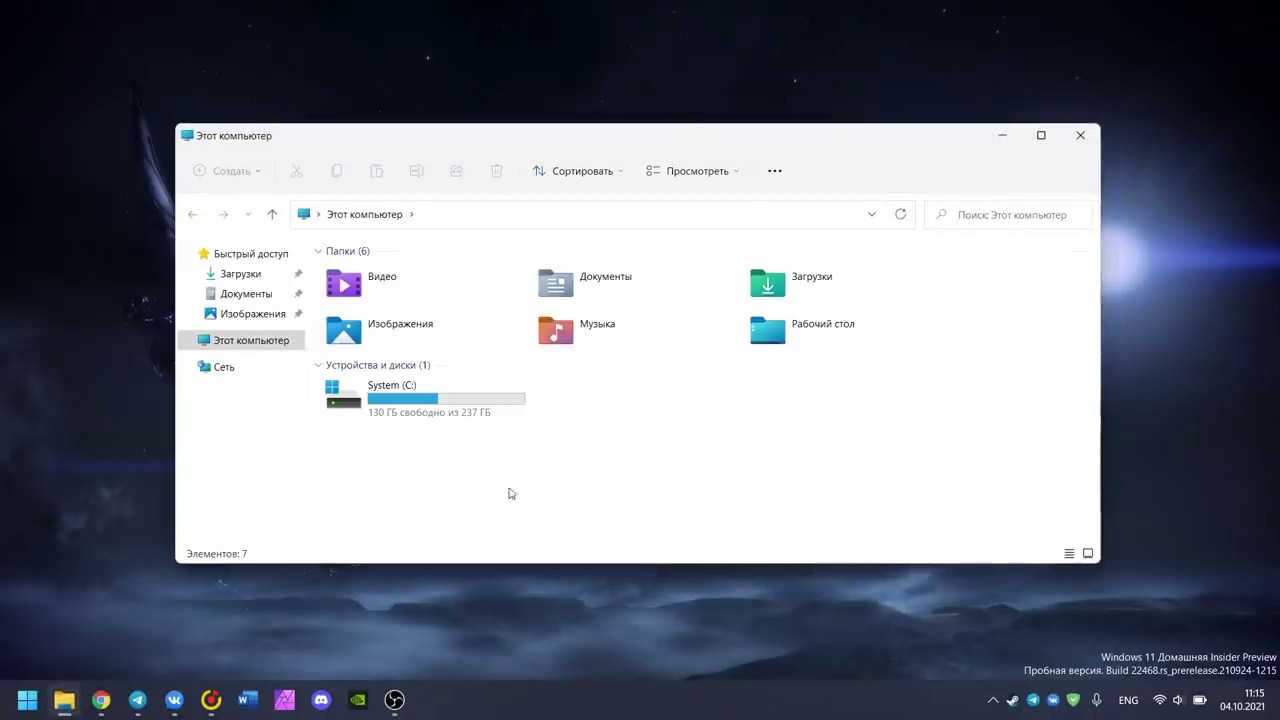
double_click(419, 408)
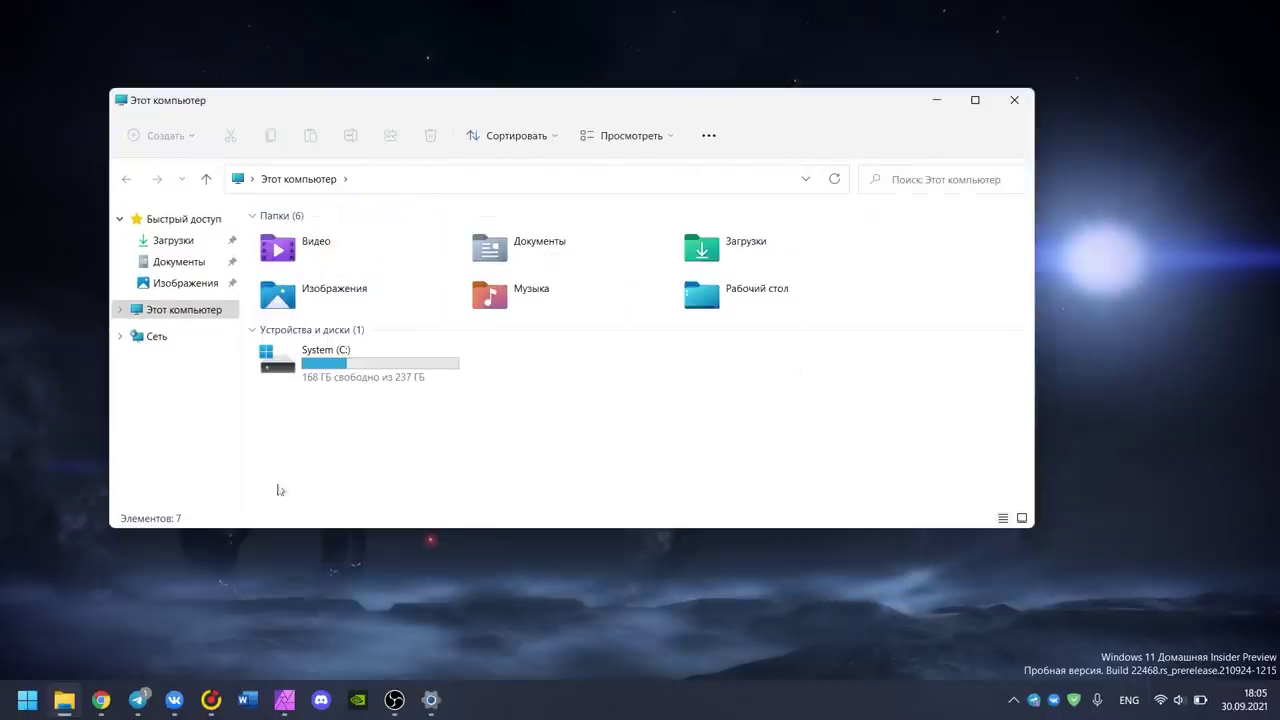
double_click(393, 375)
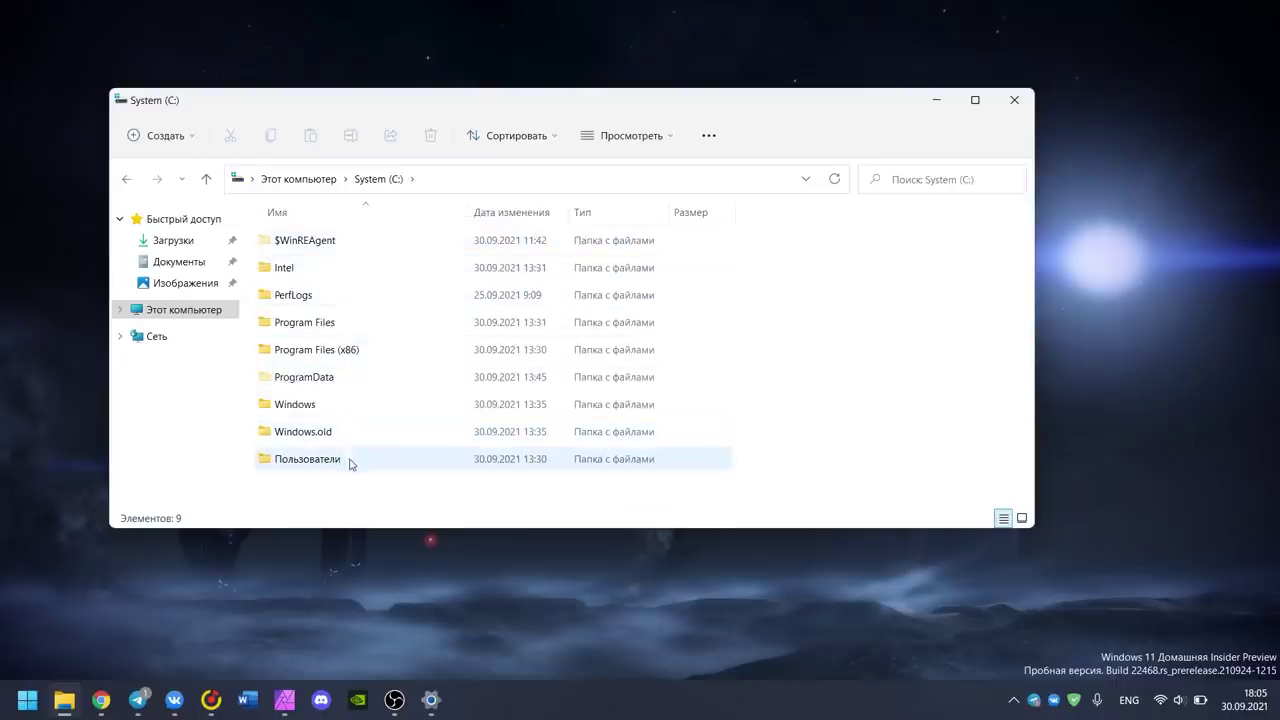
click(620, 133)
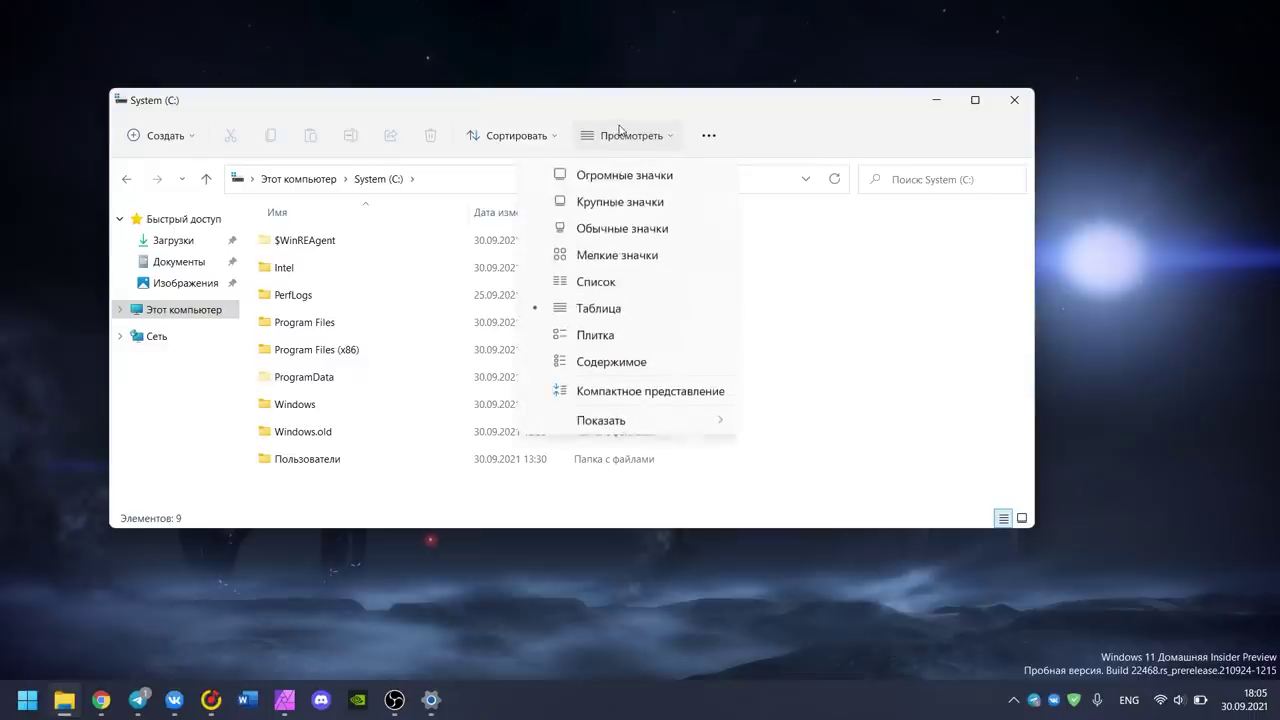
click(616, 396)
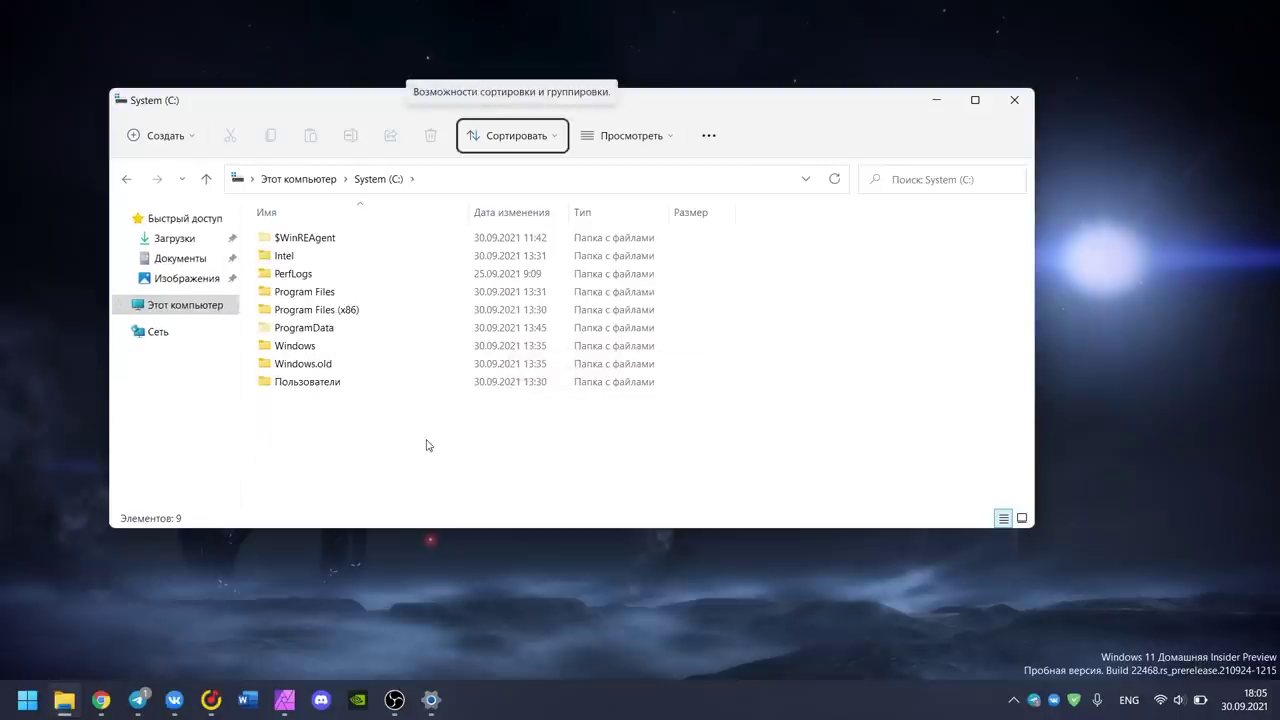
Step: Examine the context menu of the Program Files folder, including its additional options, and close it
click(320, 290)
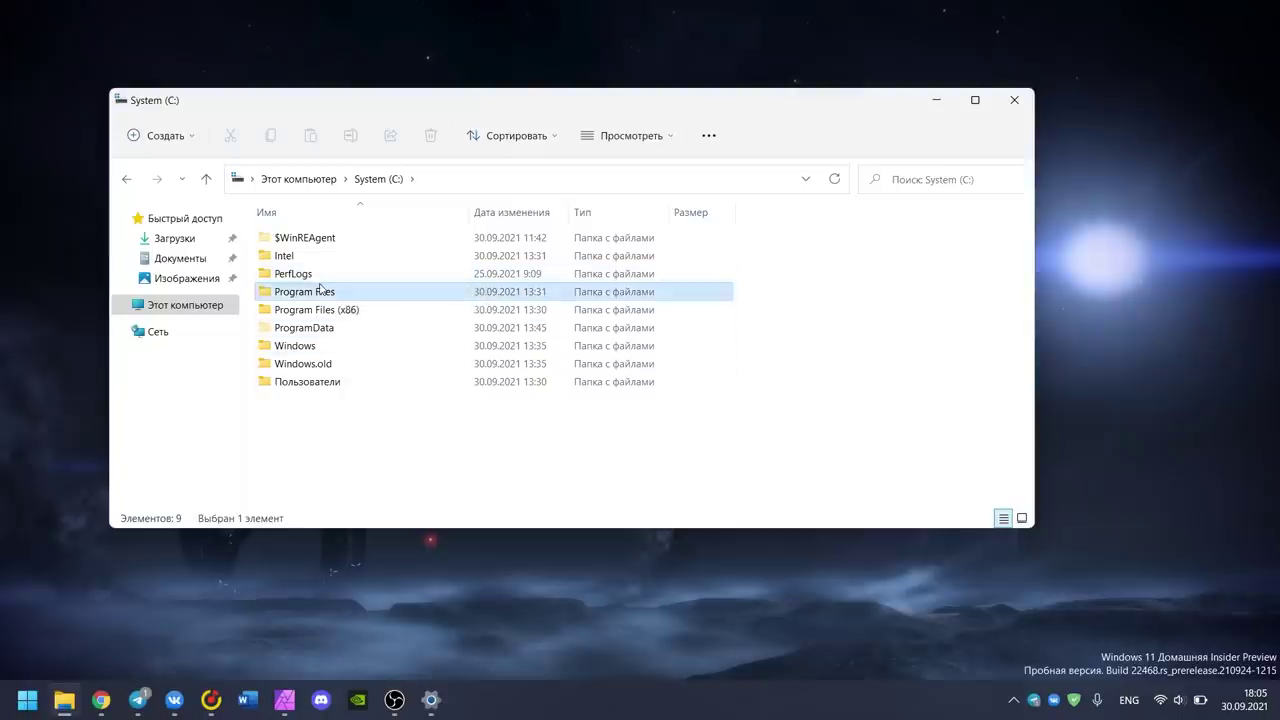
right_click(329, 297)
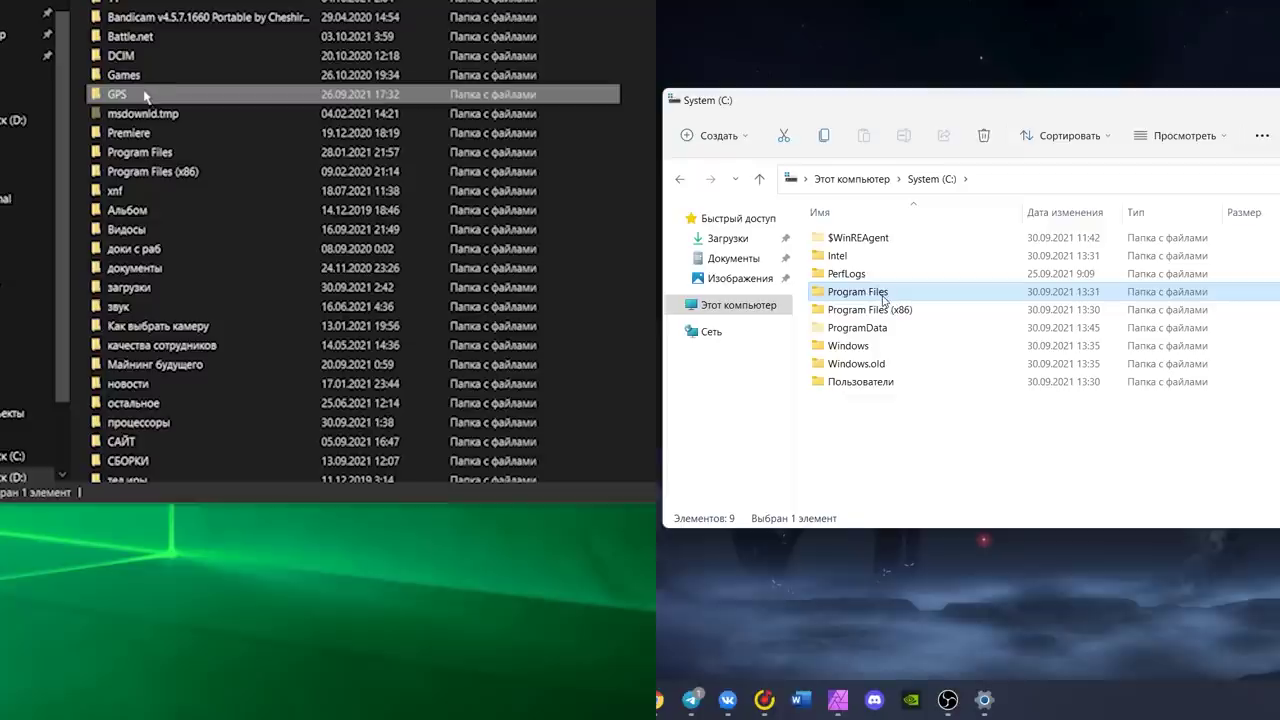
right_click(884, 300)
right_click(145, 95)
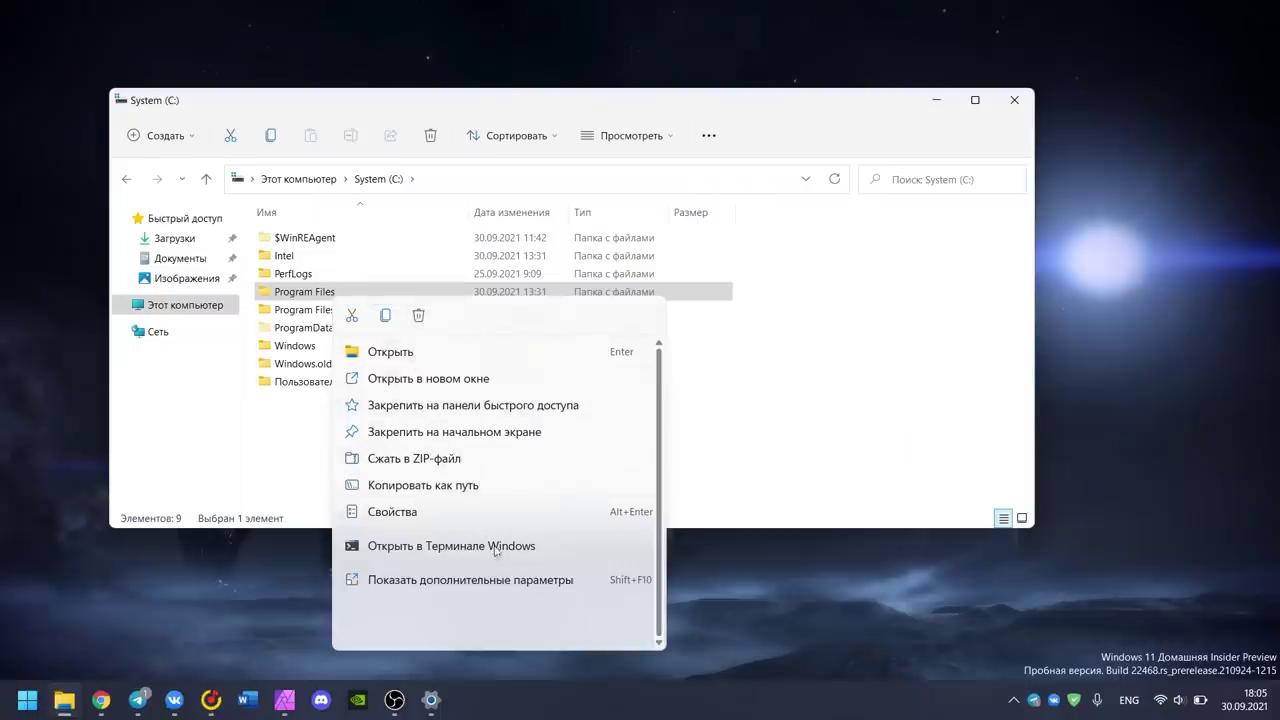
click(513, 581)
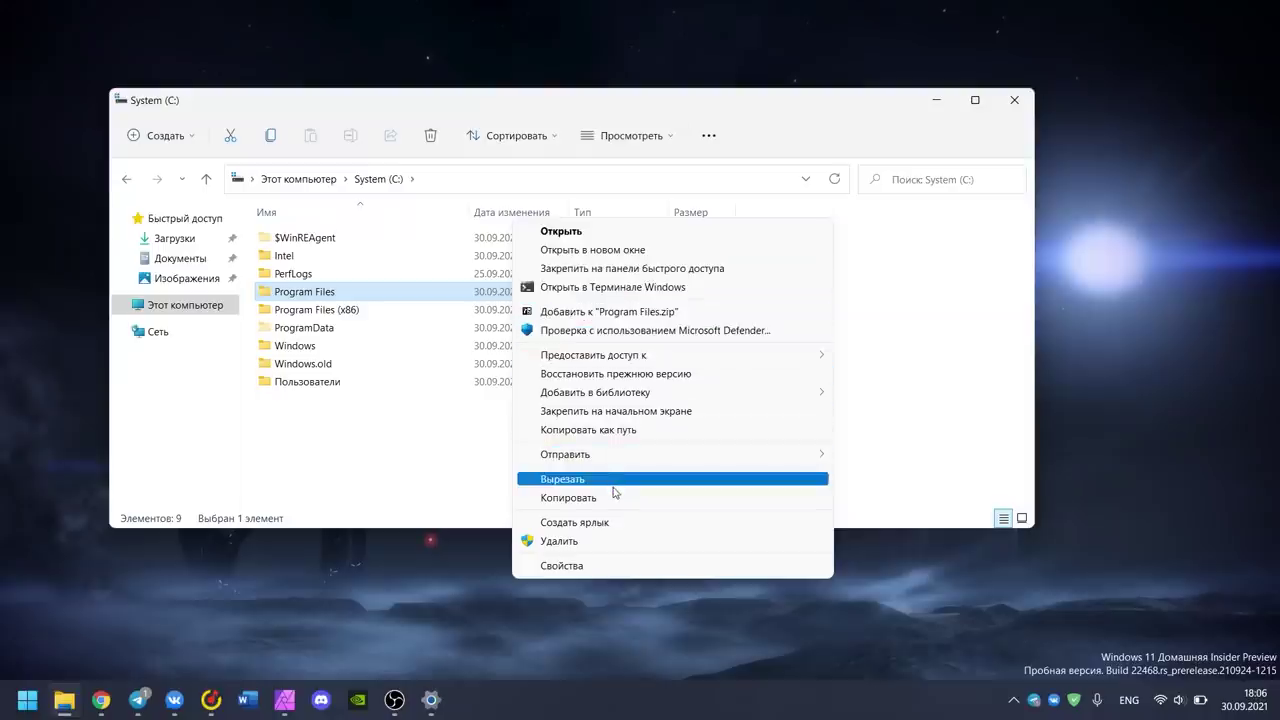
click(404, 431)
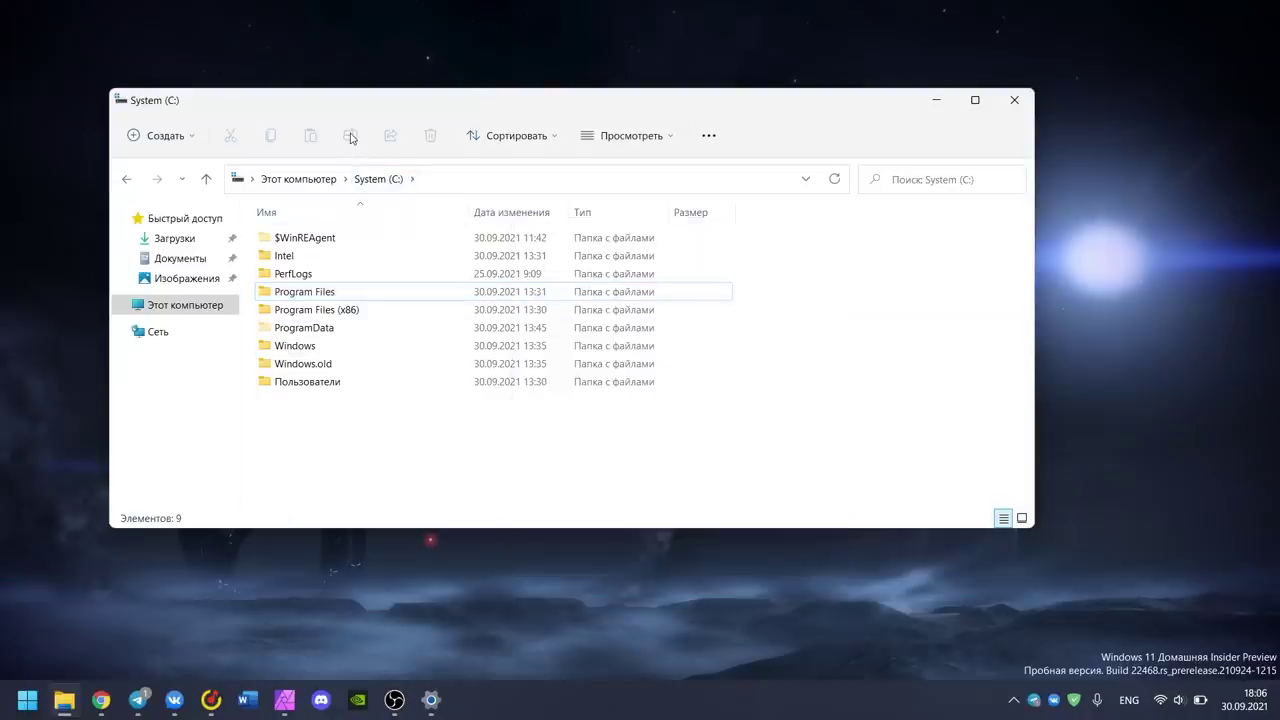
Step: Start renaming the Dolby folder inside Program Files, and open the context menu of the Program Files folder on System (C:)
double_click(304, 291)
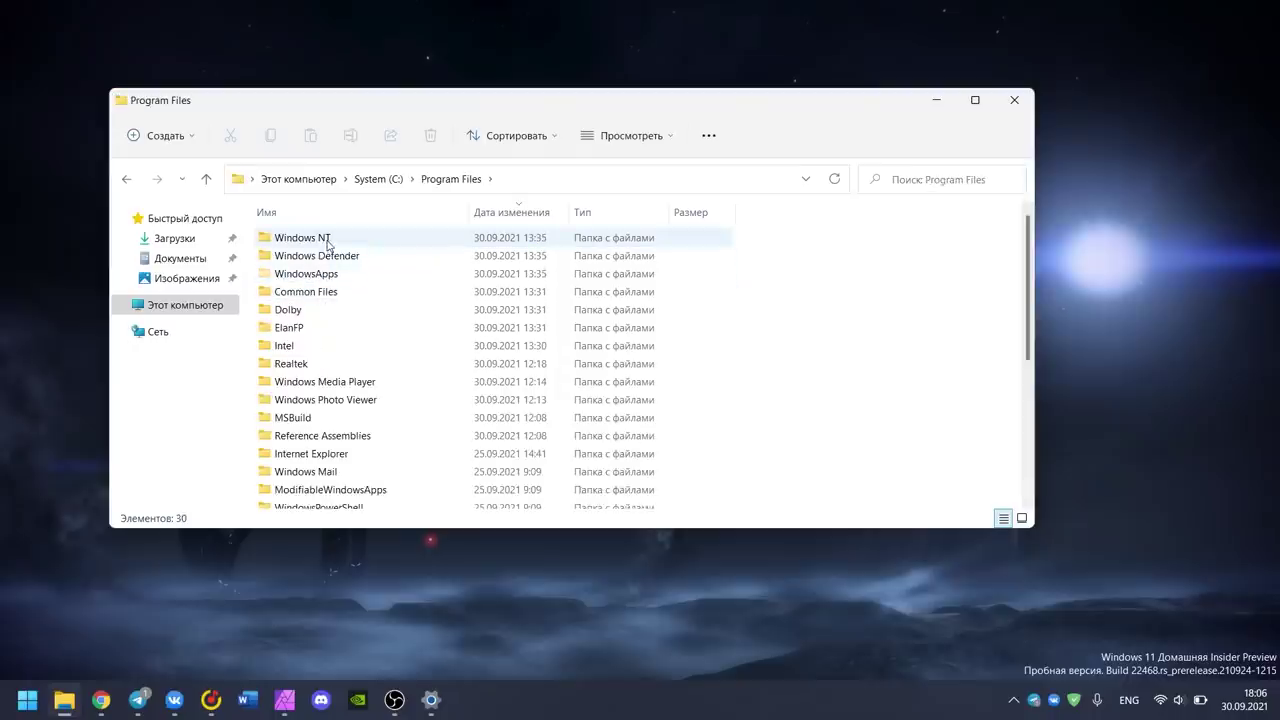
click(334, 316)
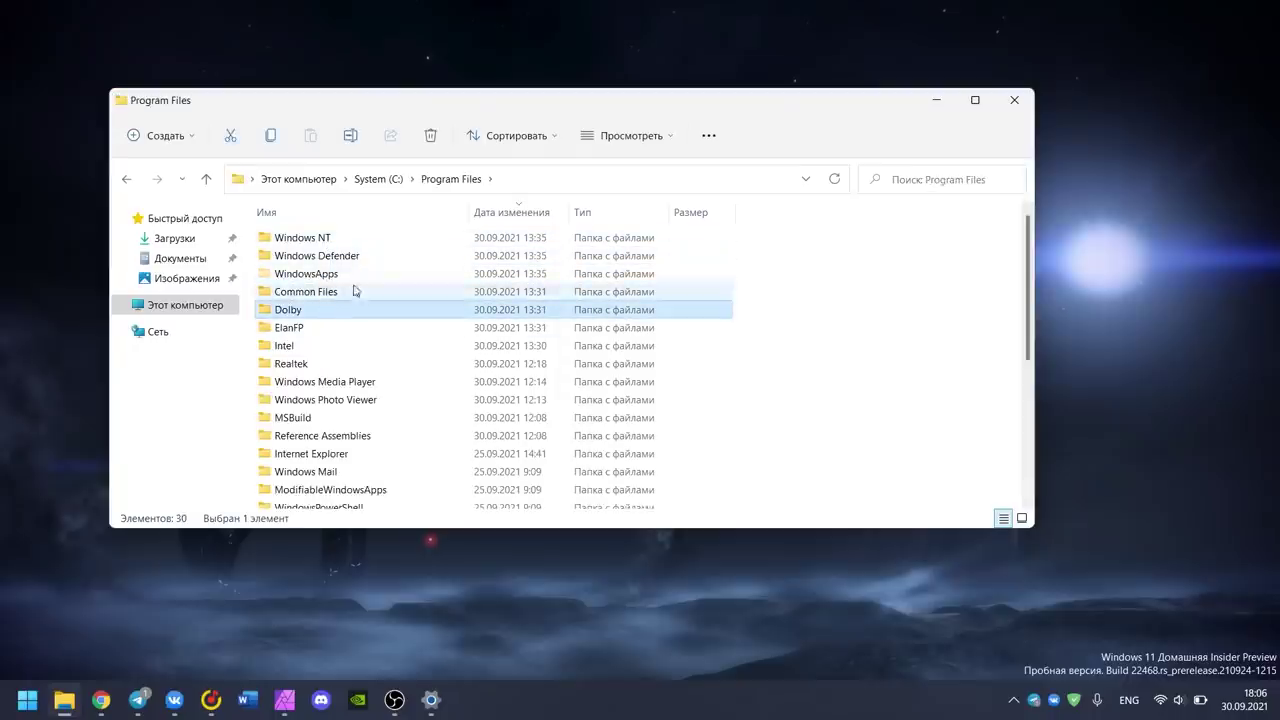
click(354, 144)
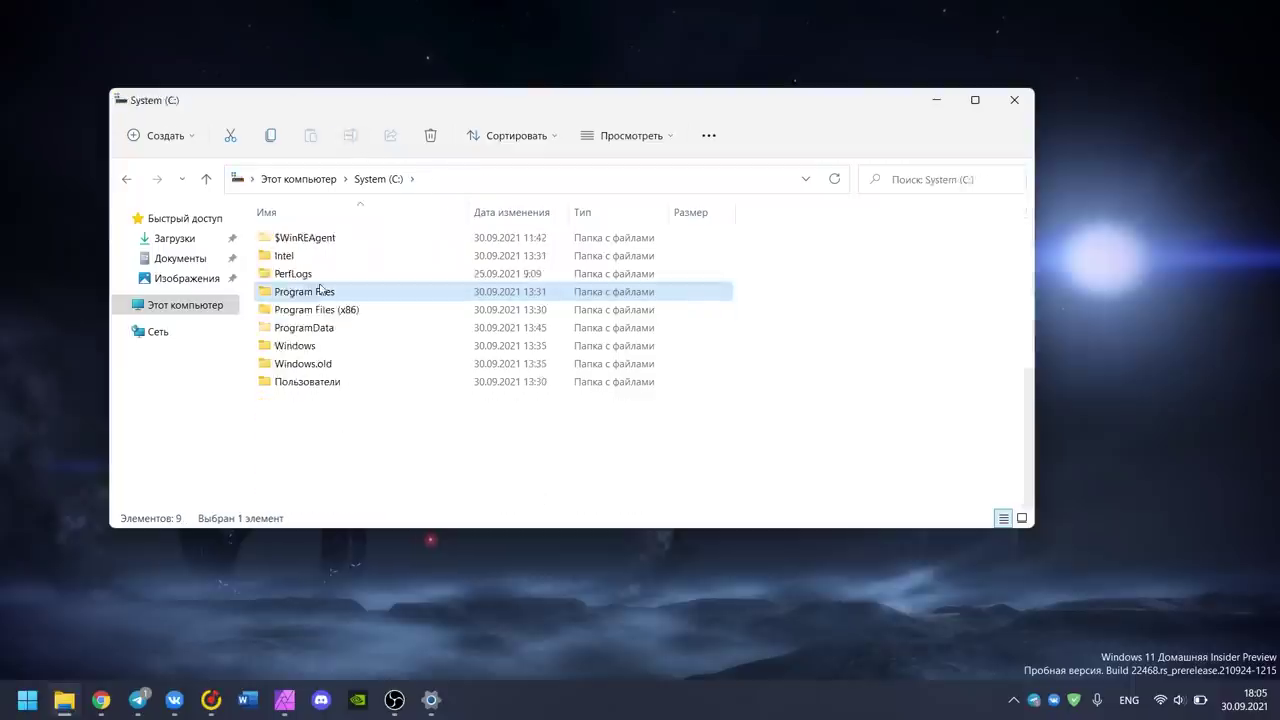
right_click(330, 300)
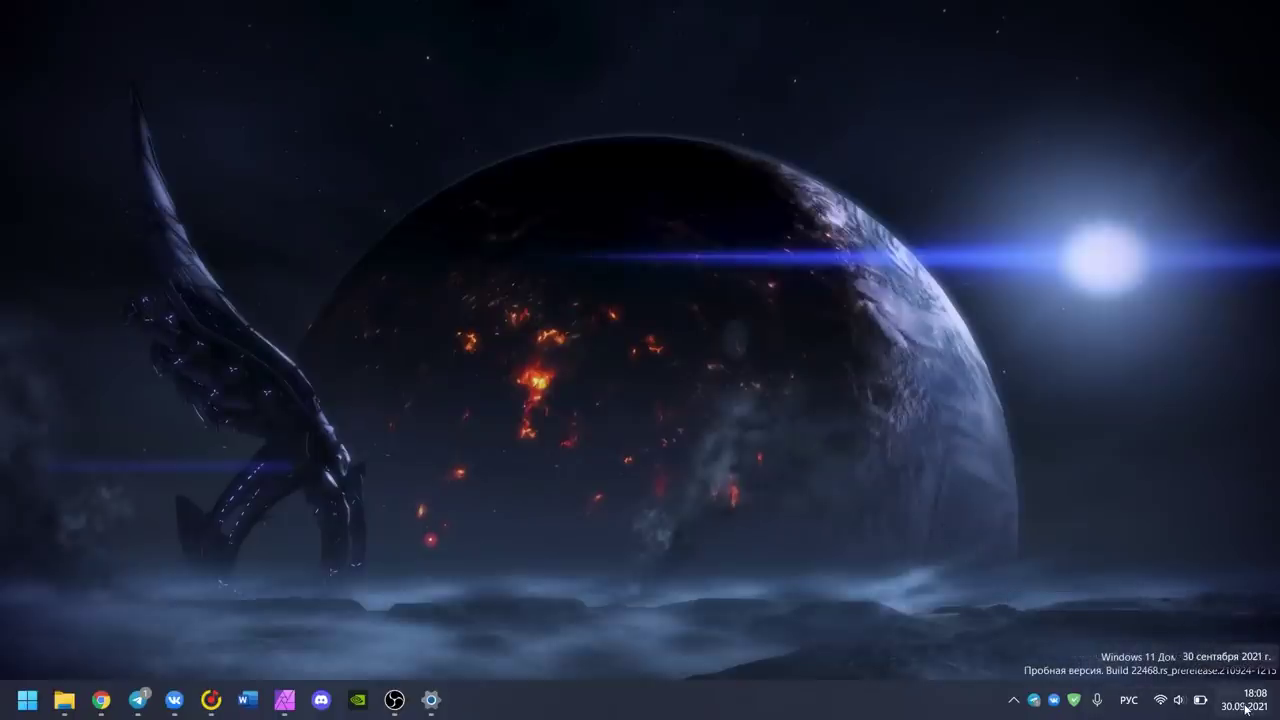
Step: View the available Wi-Fi networks in the quick settings and return to the main quick settings view
click(1178, 704)
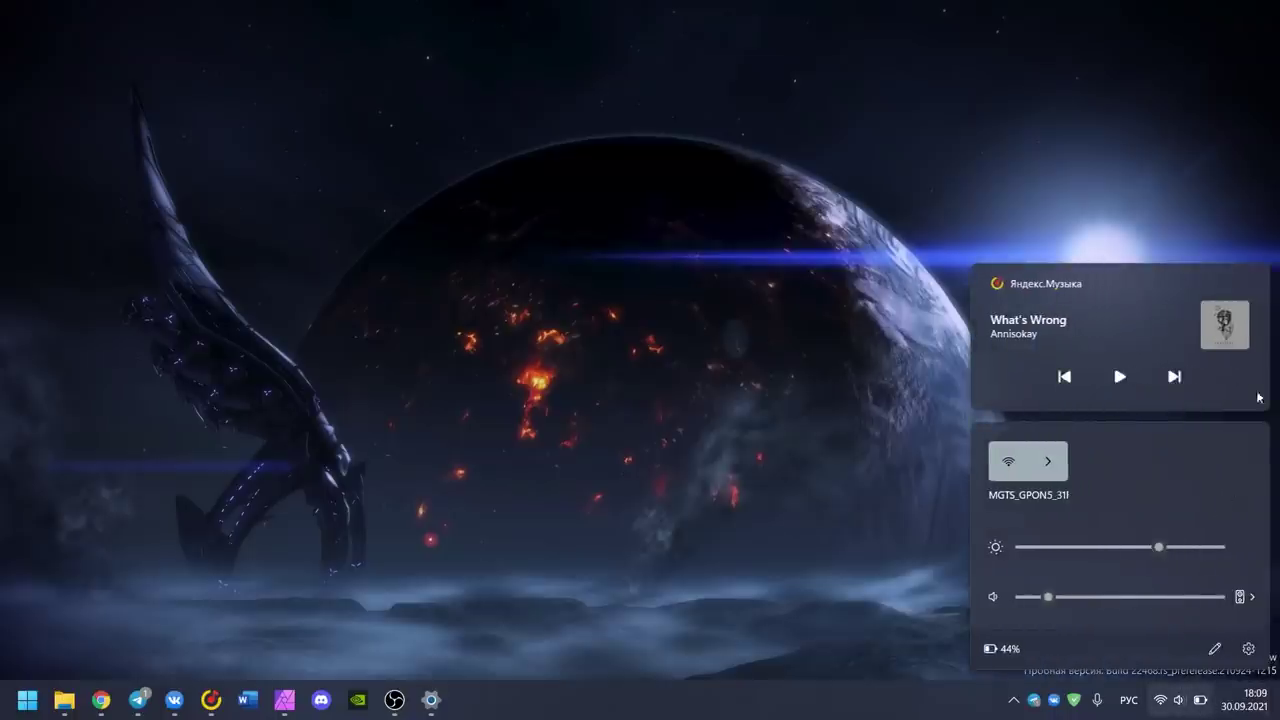
click(1042, 481)
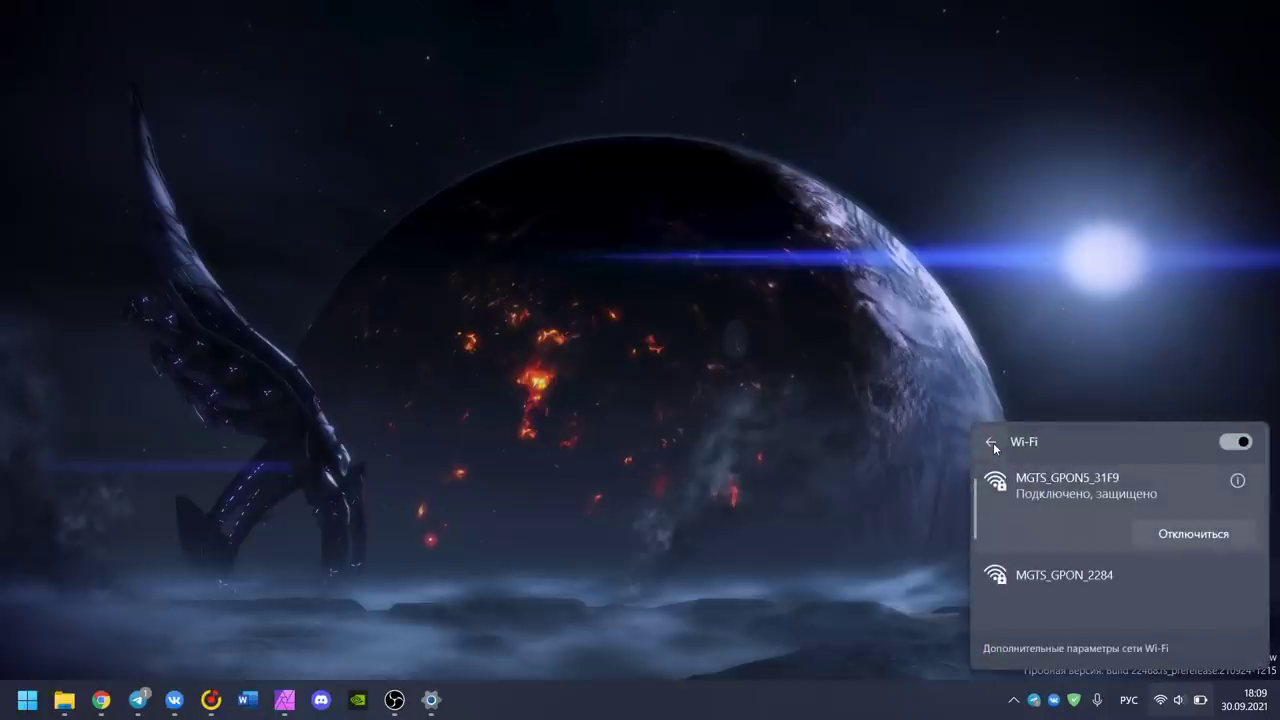
click(992, 443)
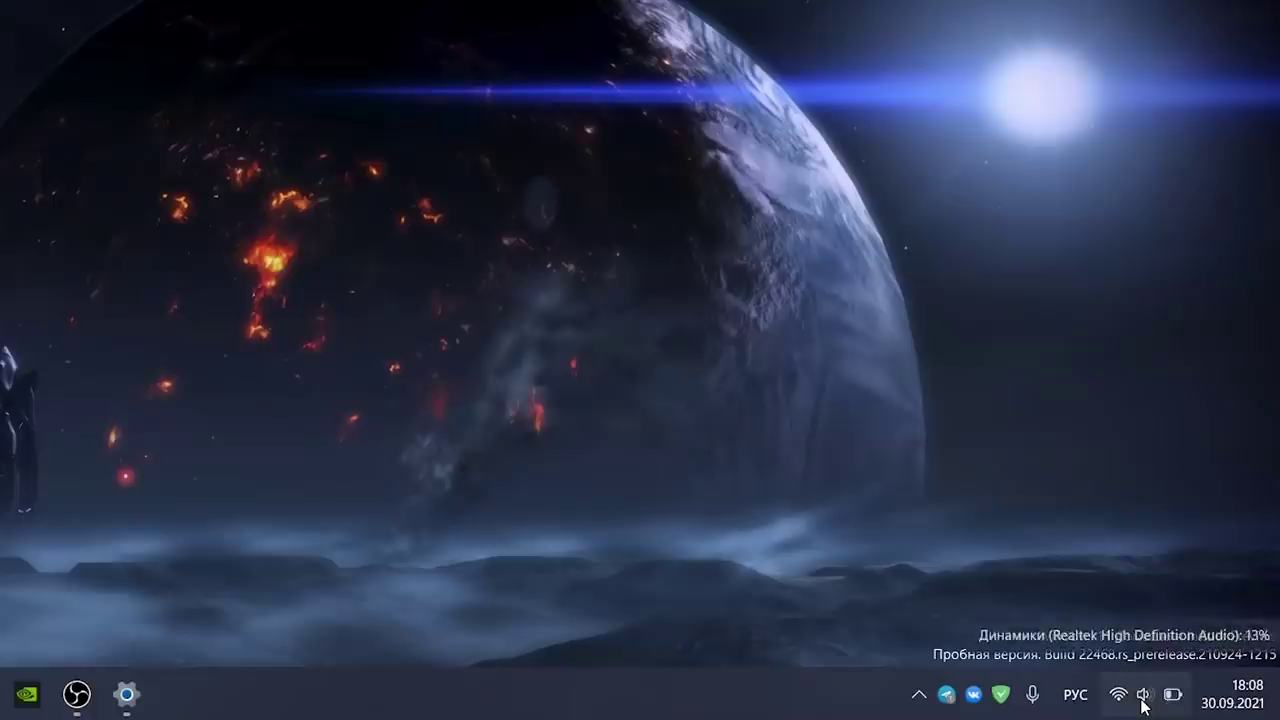
Step: Open the quick settings, and cycle through the brightness presets in the Windows 10 battery flyout
click(1141, 700)
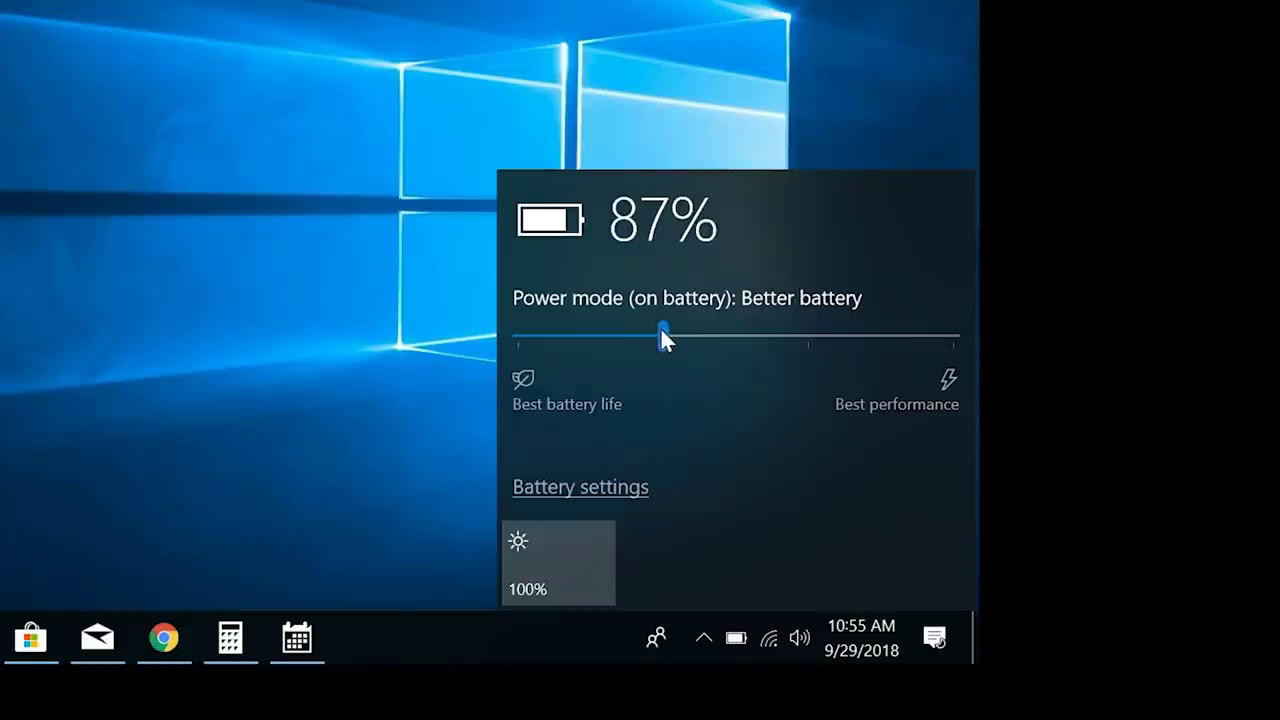
click(559, 548)
click(559, 548)
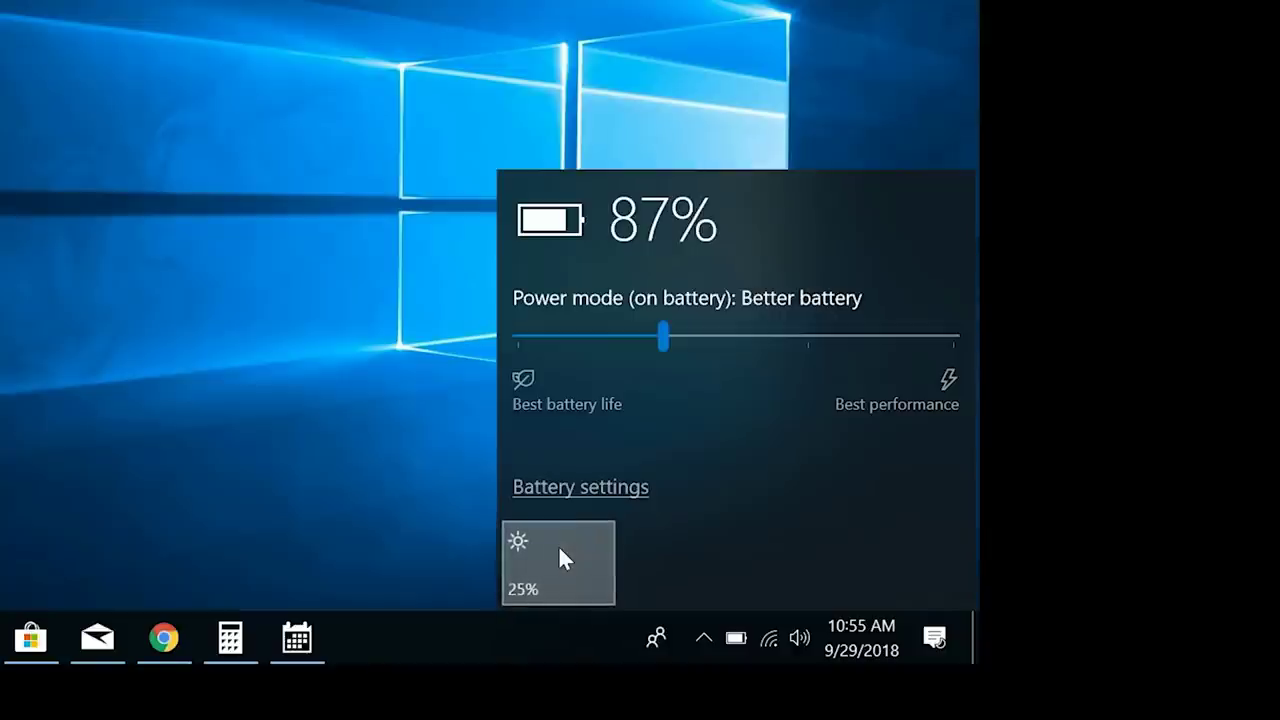
click(559, 548)
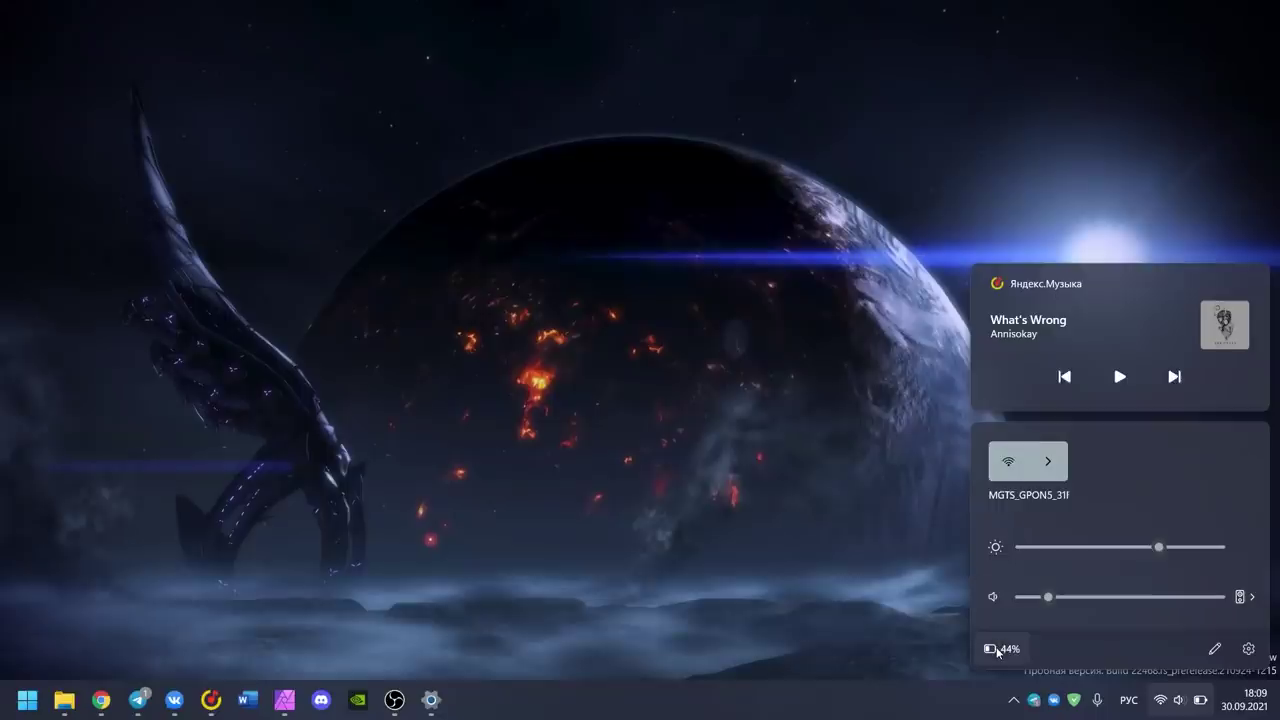
Step: Examine the Завершение работы и батарея settings page, and view the September 2021 calendar flyout
click(995, 649)
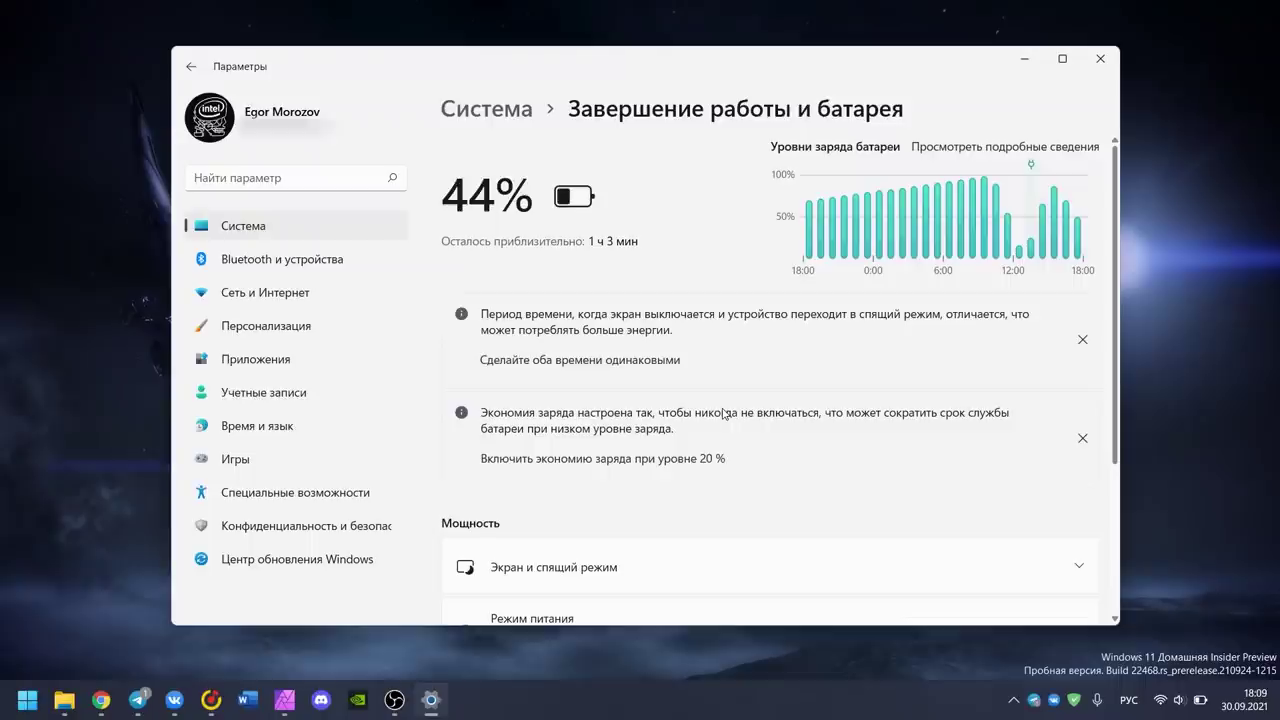
scroll(903, 482, down, 3)
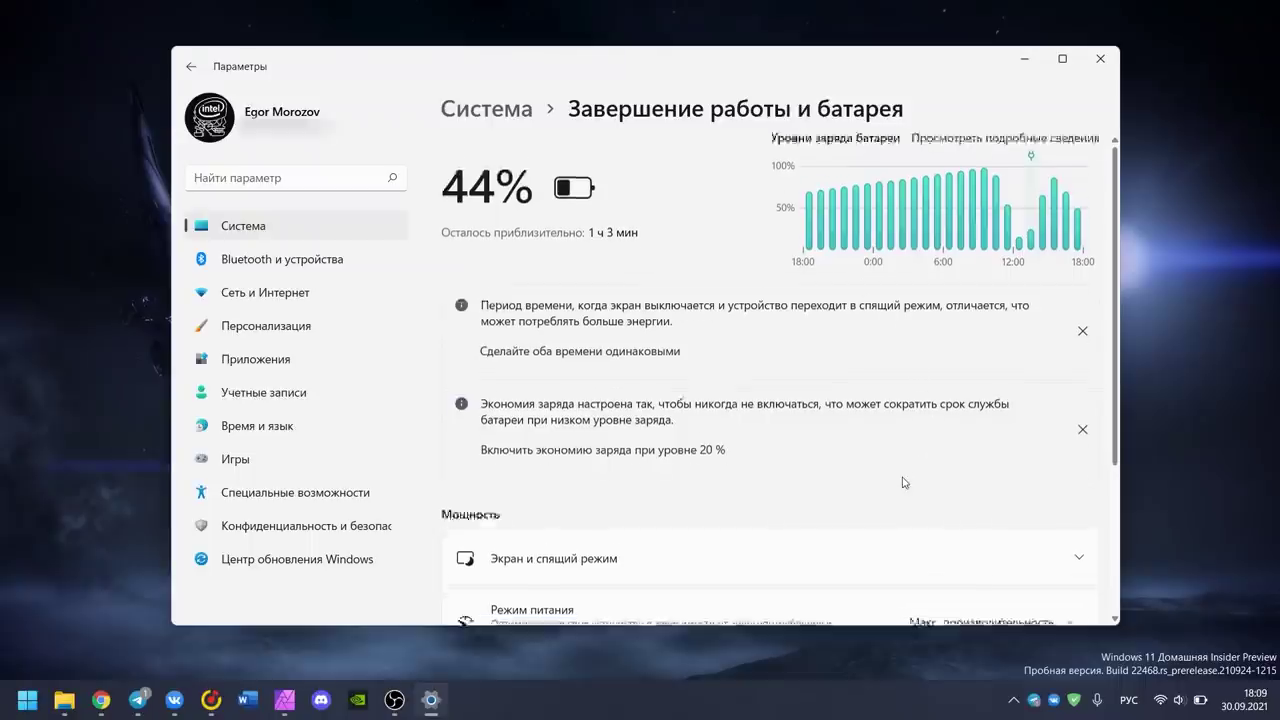
scroll(903, 482, up, 3)
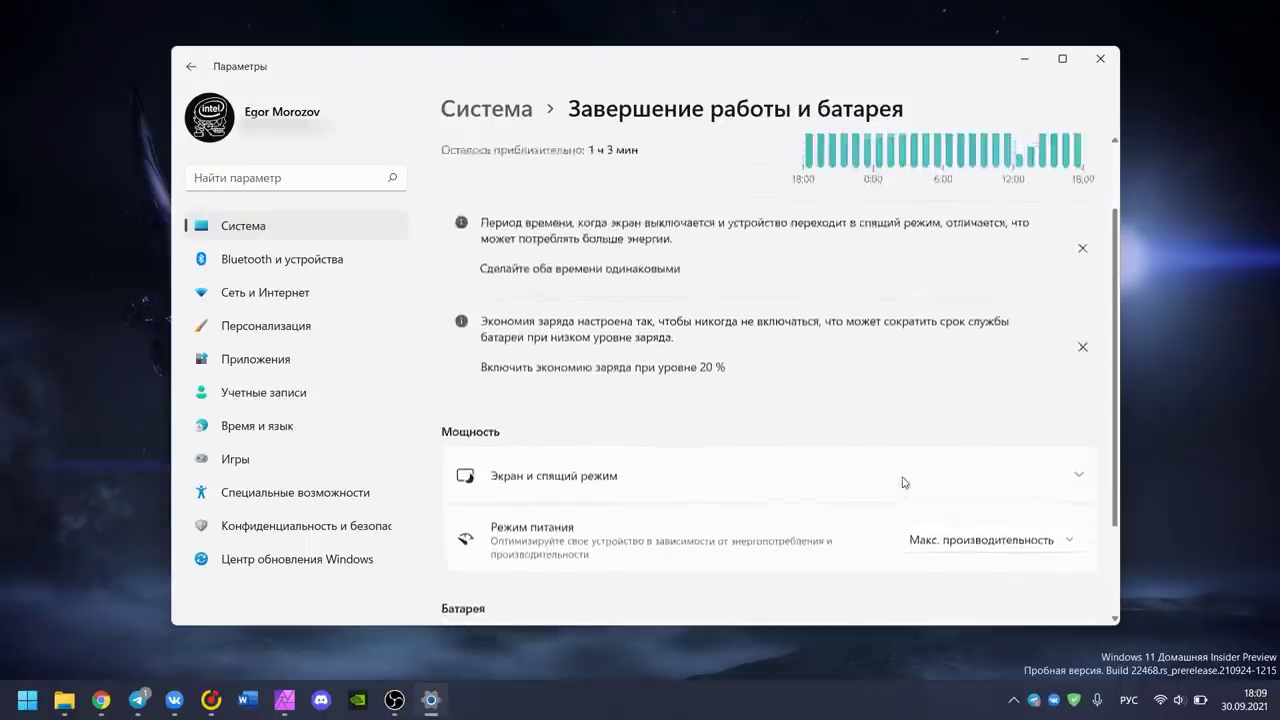
click(1262, 712)
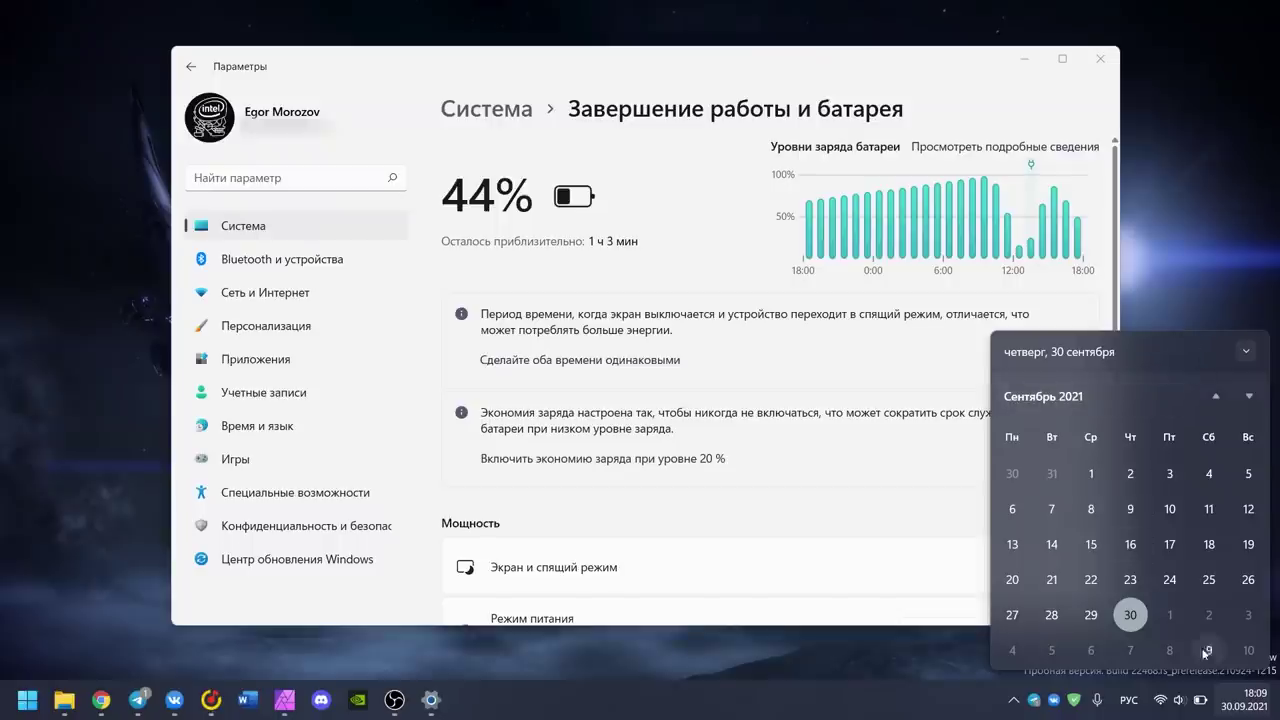
click(1249, 710)
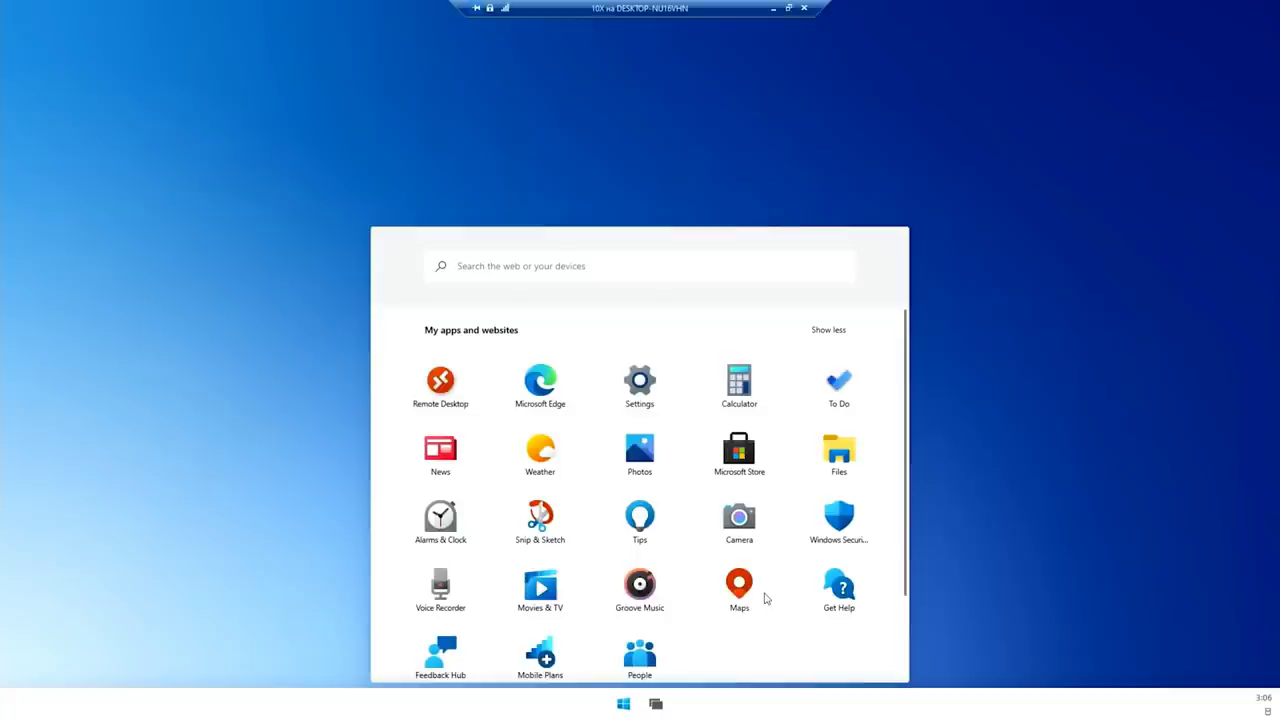
Step: Browse the apps in the Windows 10X launcher, and open the settings from its quick settings
scroll(765, 598, down, 1)
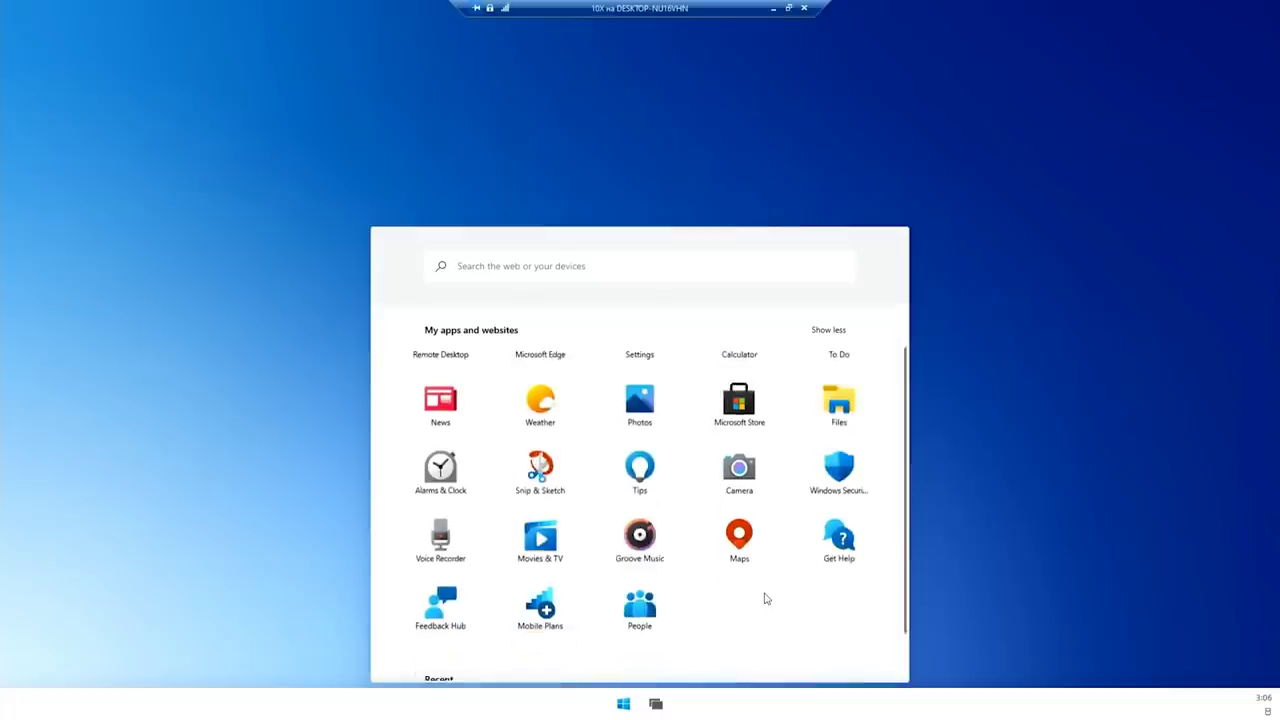
click(1089, 538)
click(1265, 710)
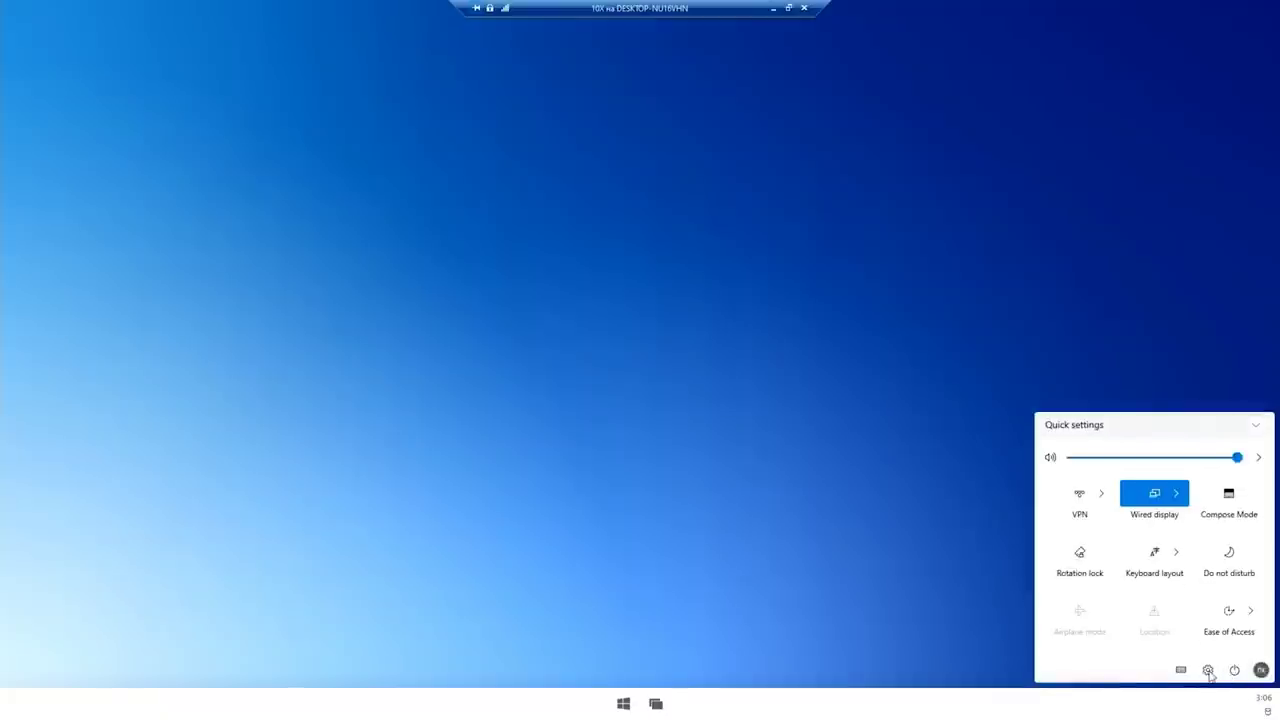
click(1208, 670)
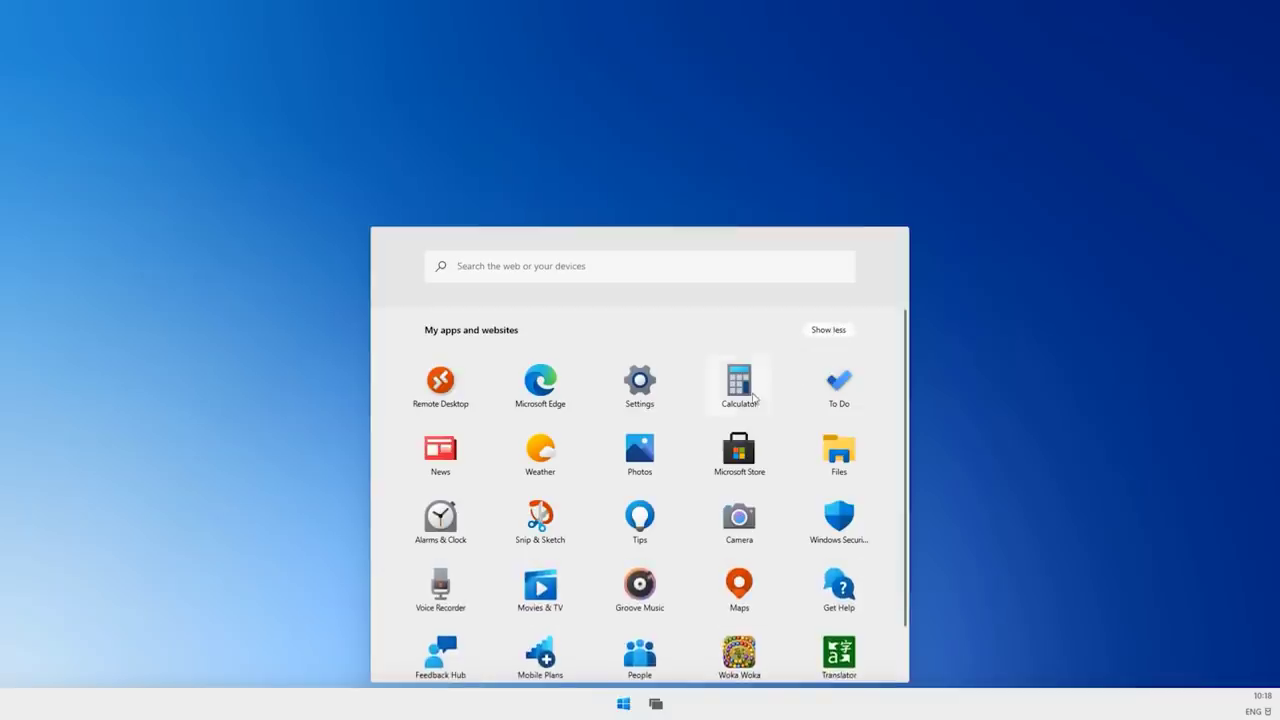
Step: Try to move the Calculator app from the Windows 10X launcher onto the desktop
drag(739, 380, 133, 131)
scroll(440, 500, down, 2)
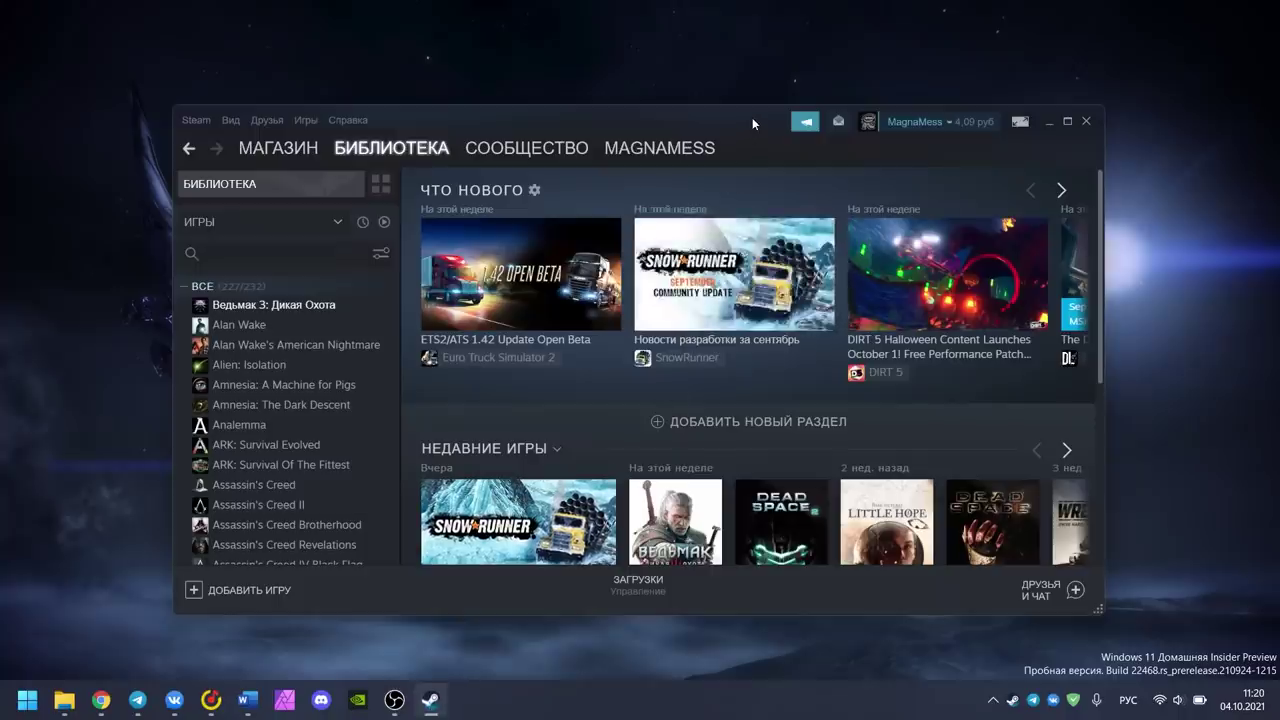
Step: Move the Steam window lower on the desktop, and switch to Chrome and restore its maximized window to a lower floating position
drag(752, 117, 760, 263)
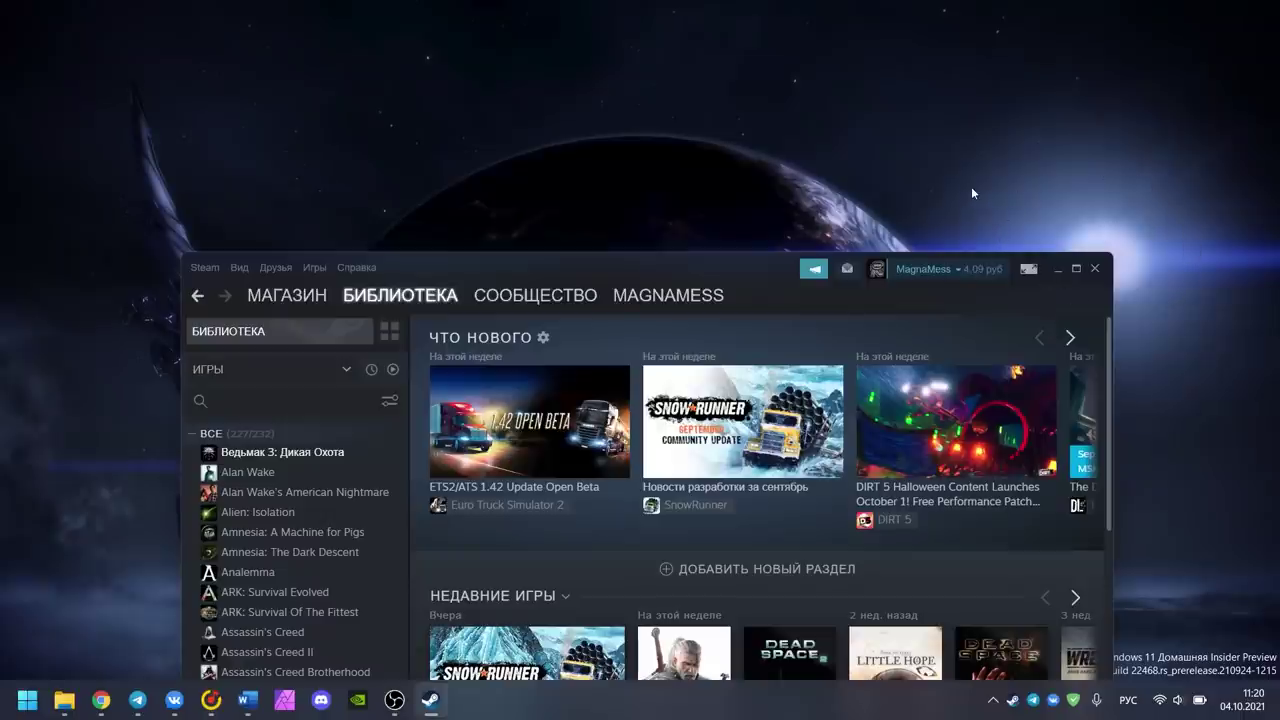
click(101, 700)
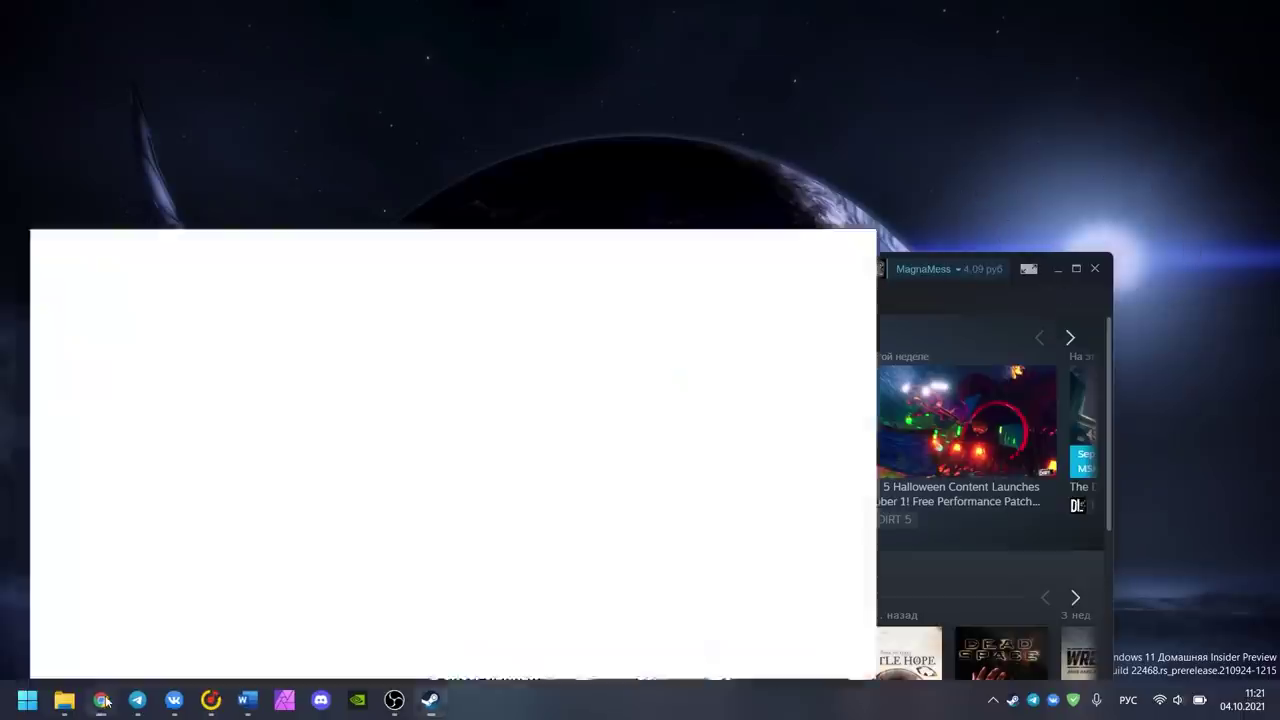
drag(803, 8, 619, 248)
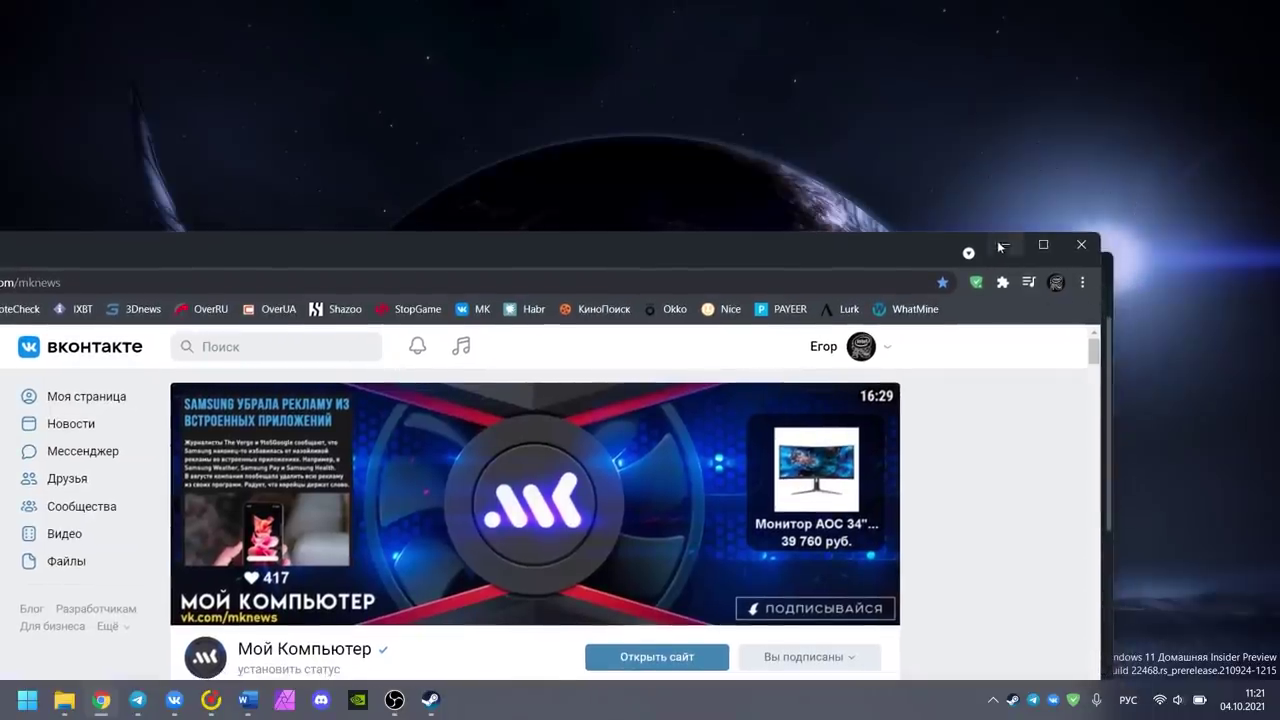
Step: Turn on Системная рамка окна in Telegram's Продвинутые настройки and close the settings
click(138, 237)
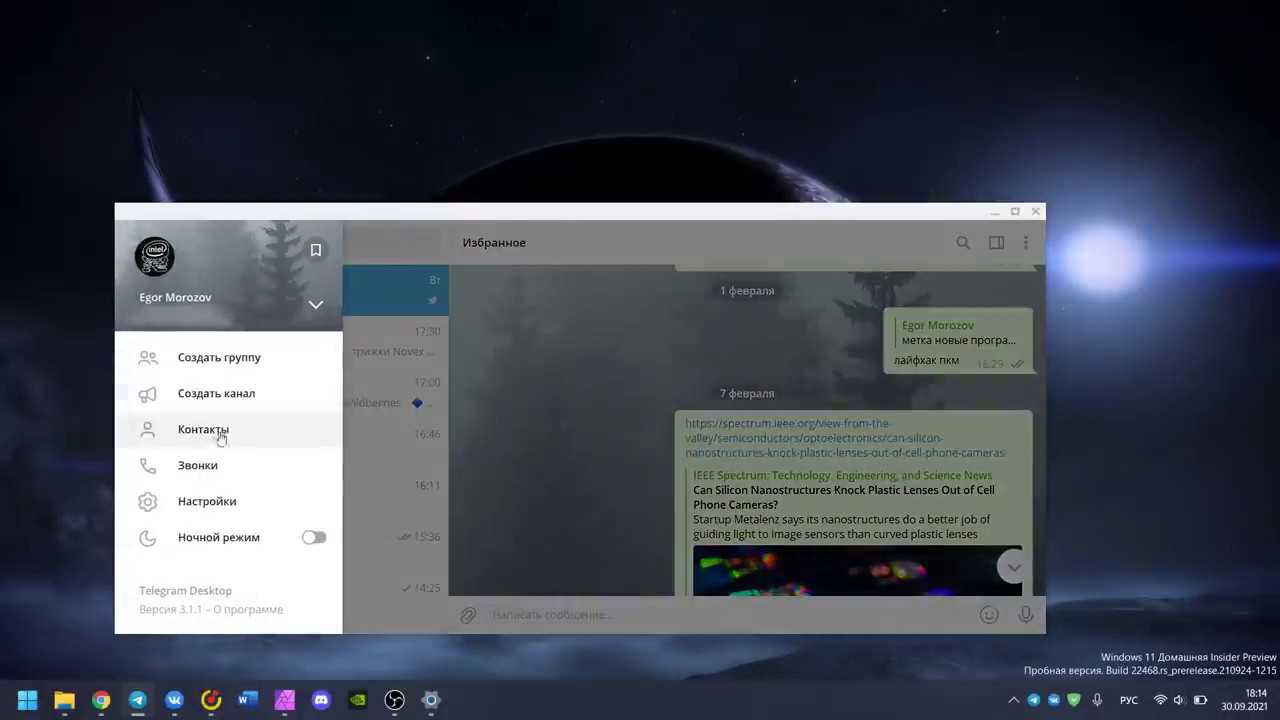
click(238, 500)
scroll(499, 486, down, 2)
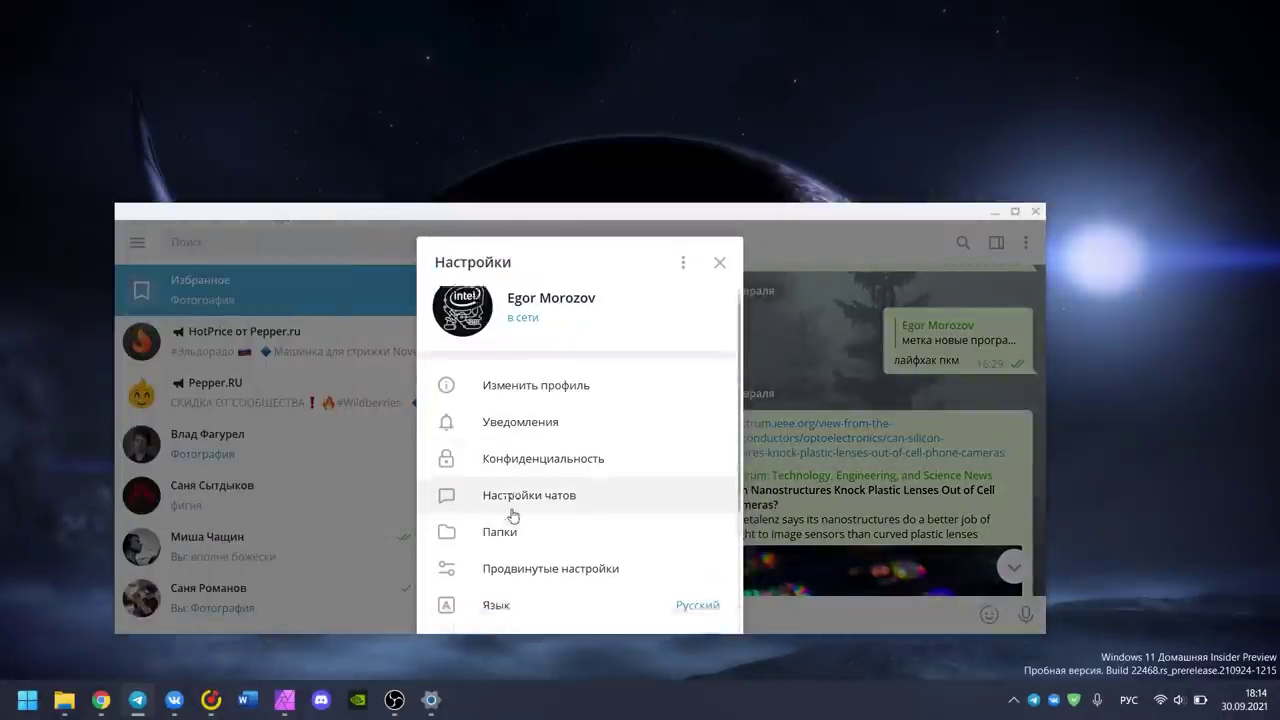
click(547, 488)
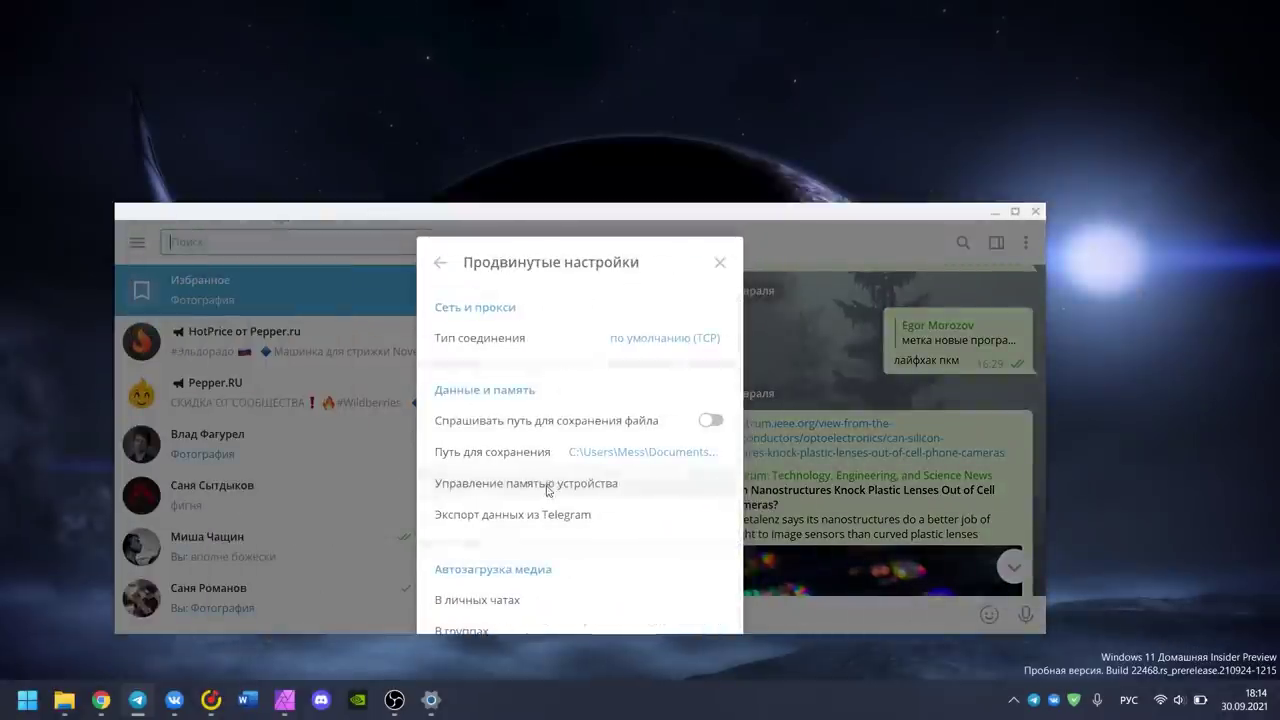
scroll(548, 492, down, 5)
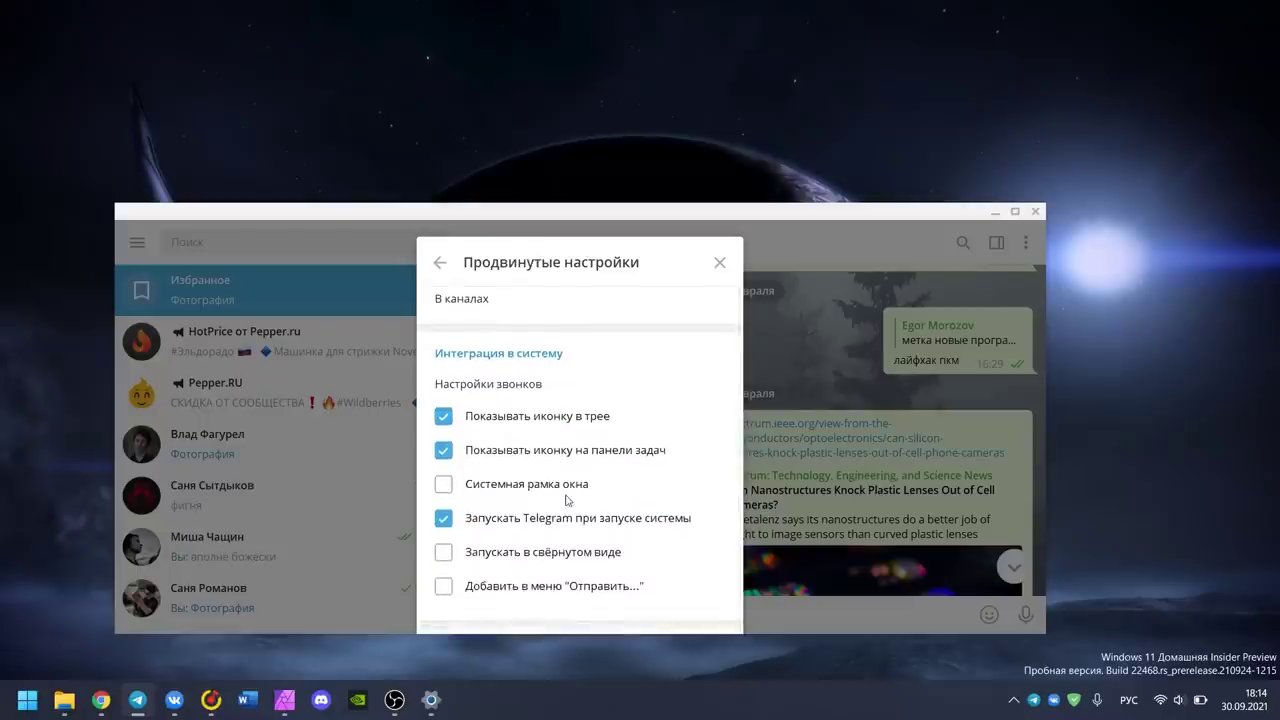
click(443, 486)
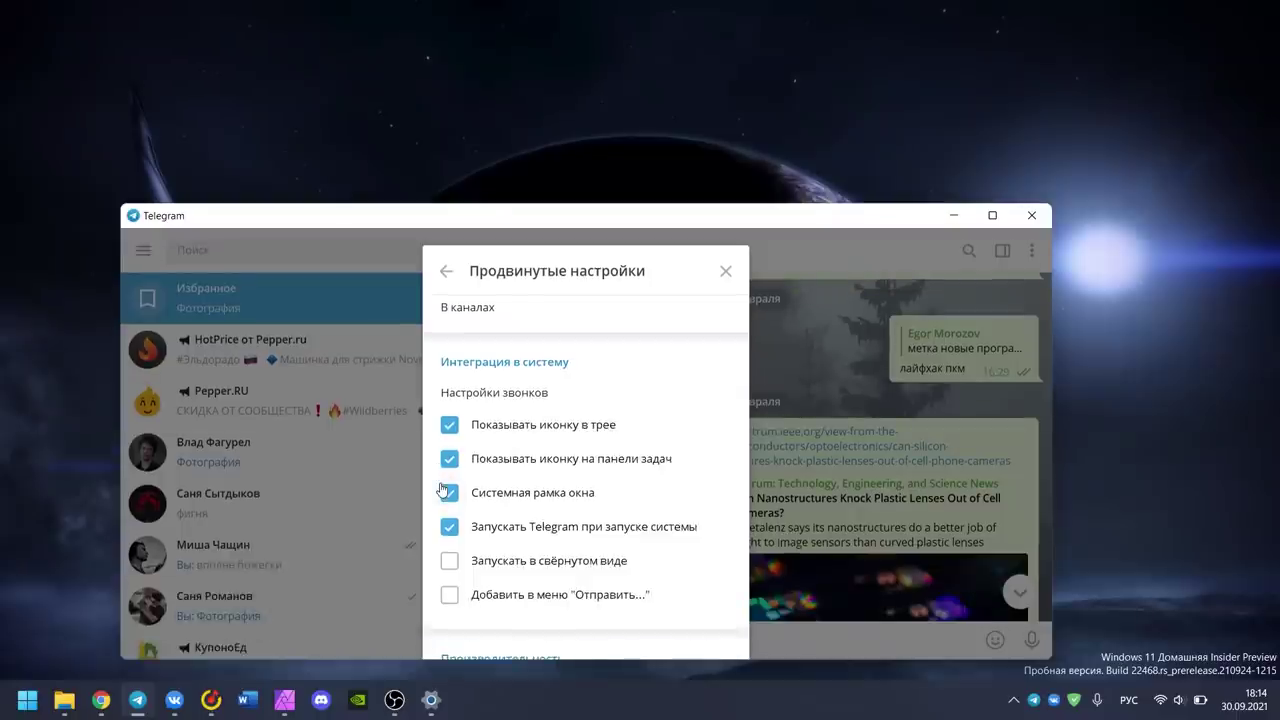
click(725, 271)
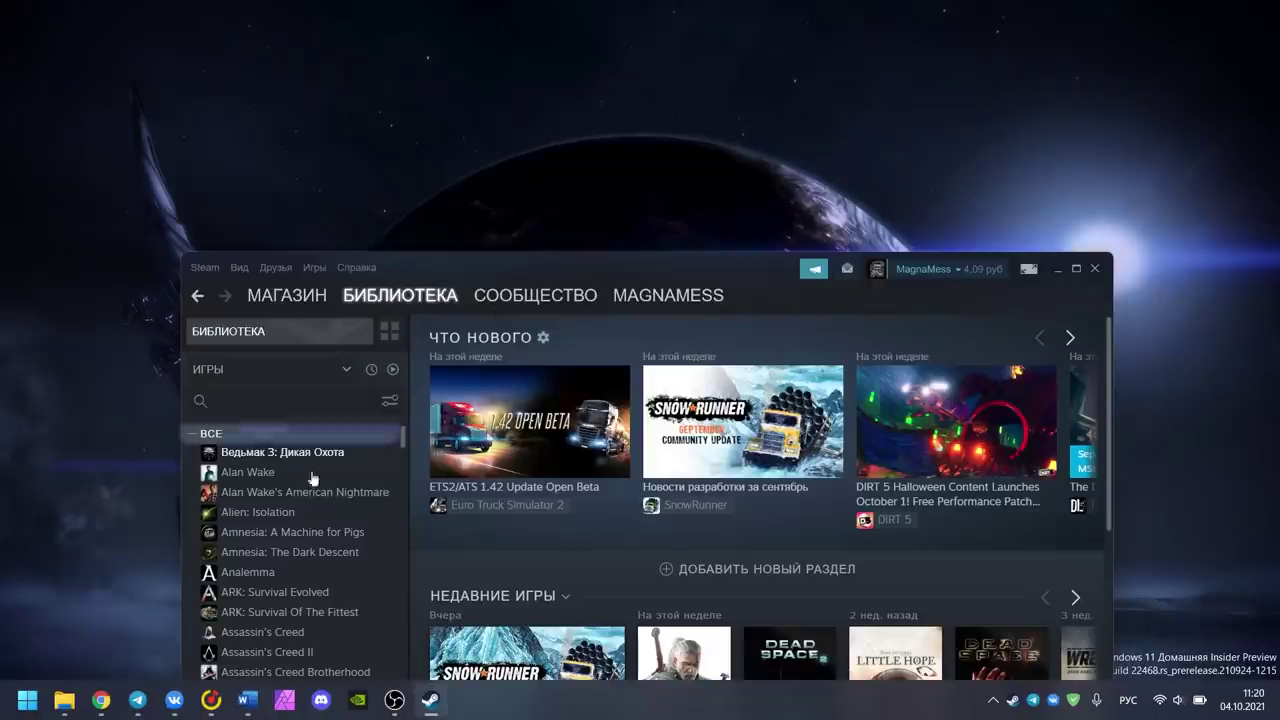
Step: Switch to Chrome and turn its maximized window into a floating one, and restore the Affinity Photo window and maximize it again
click(102, 700)
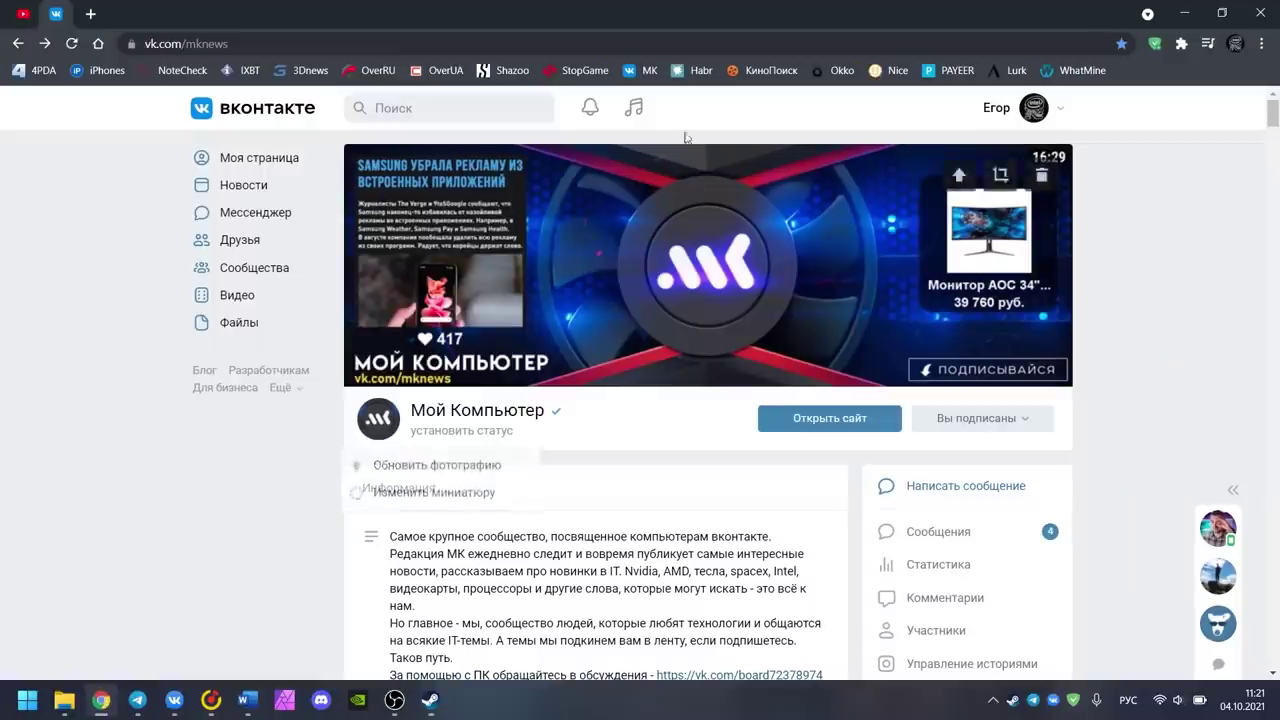
drag(803, 8, 629, 252)
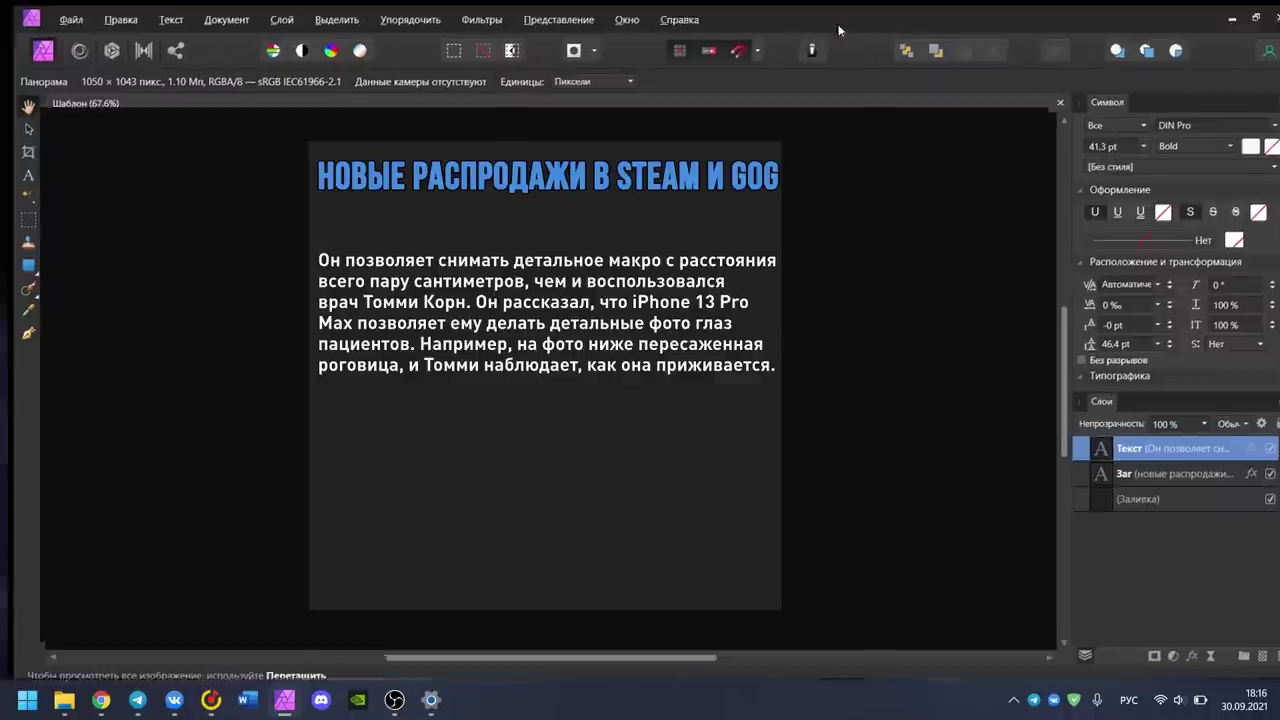
drag(640, 10, 665, 277)
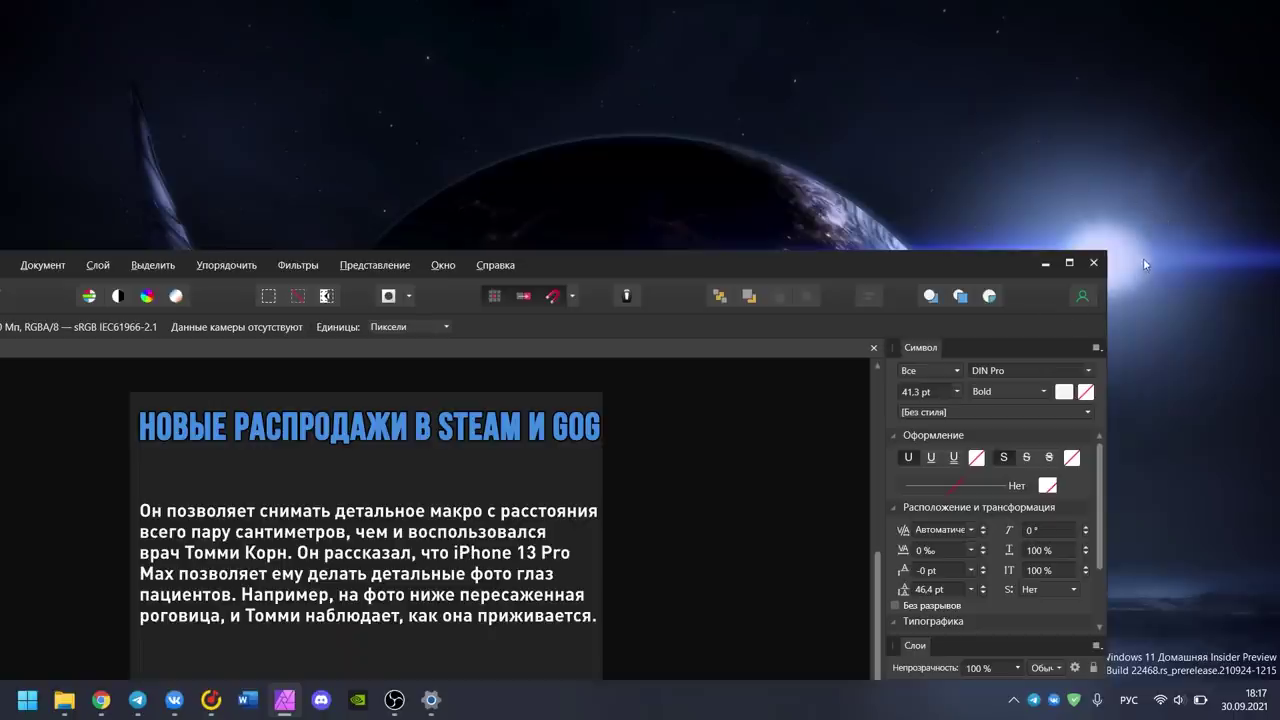
click(1067, 261)
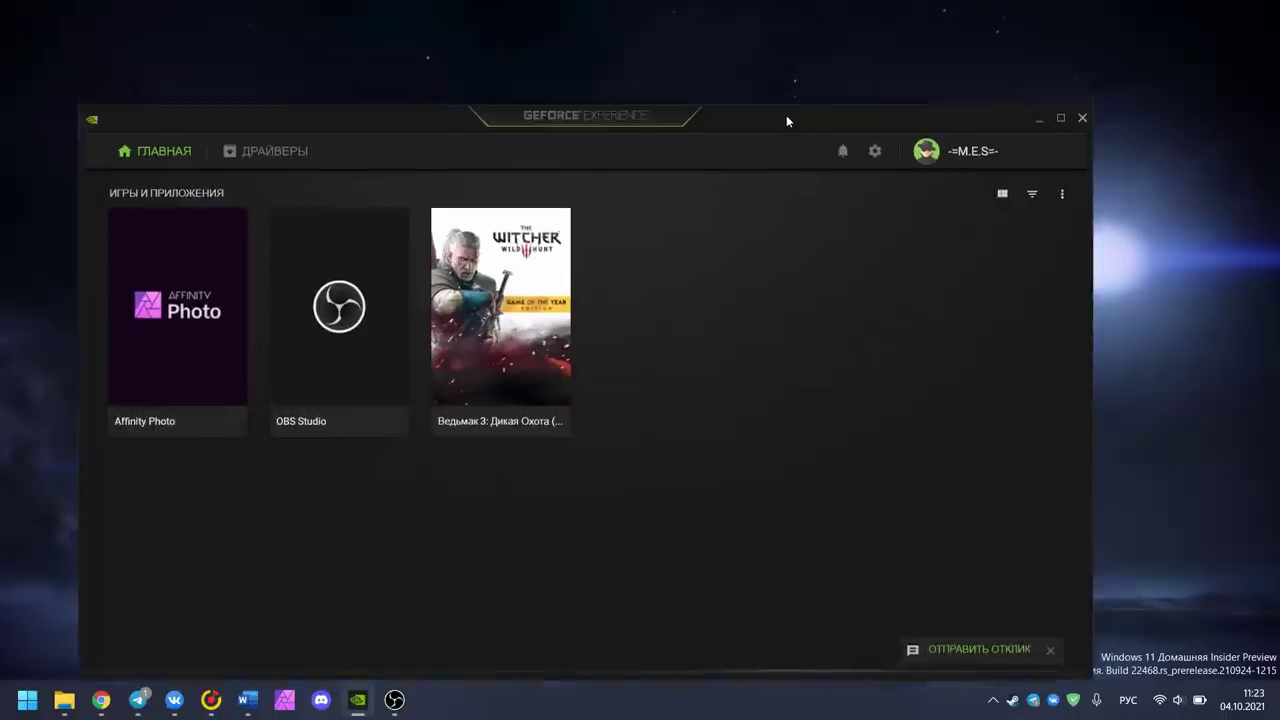
Step: Move the GeForce Experience window to the lower part of the desktop and switch to Chrome
drag(789, 120, 813, 267)
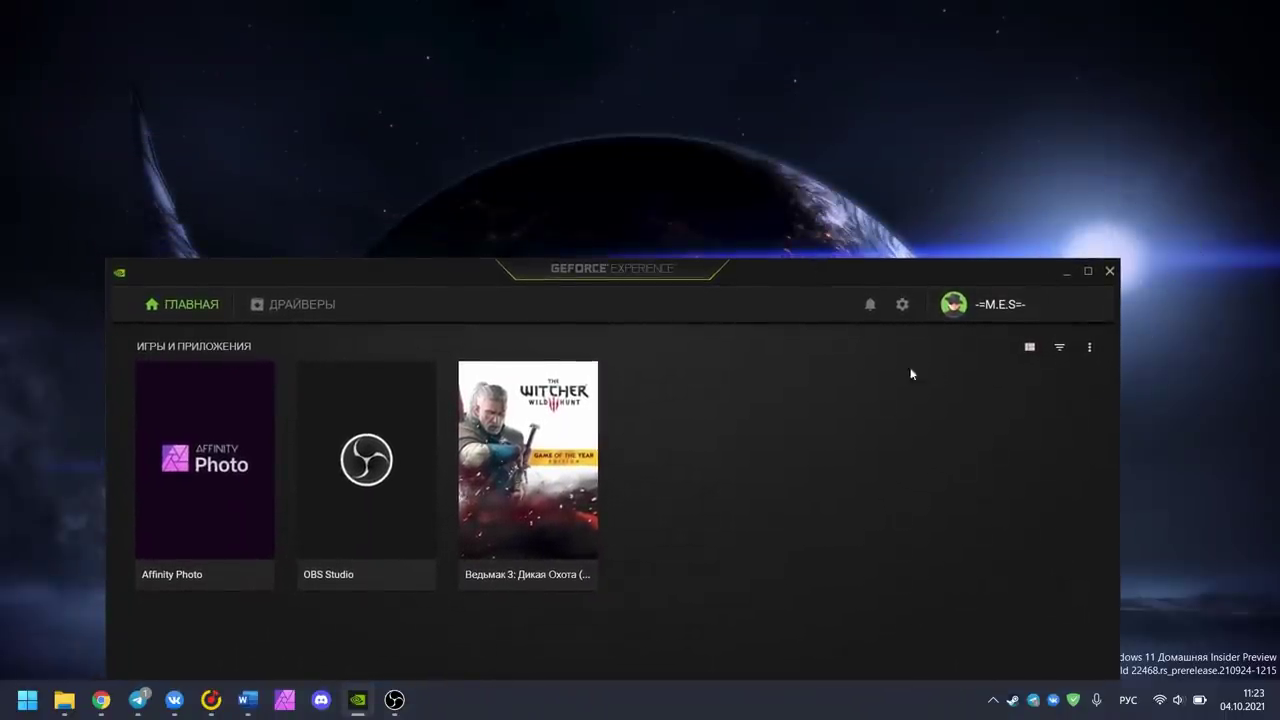
click(101, 700)
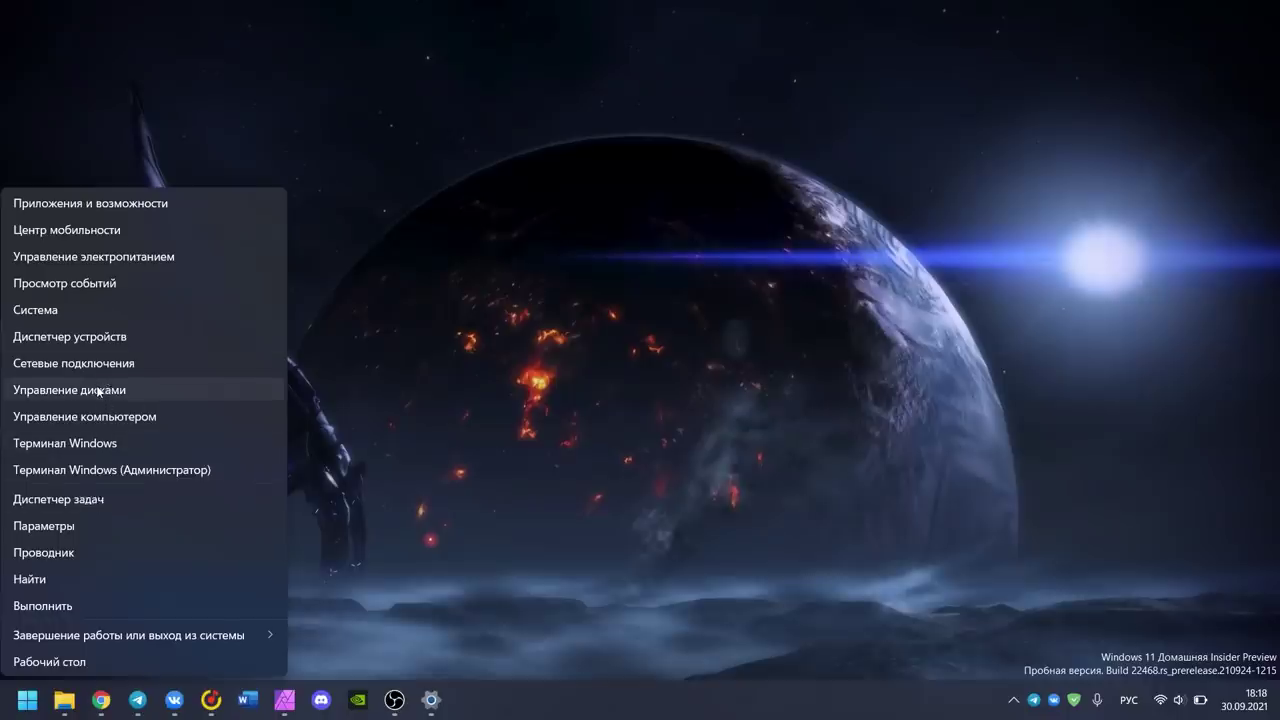
Step: Open Управление дисками in an enlarged window and select the 499 МБ recovery partition of Диск 0
click(98, 390)
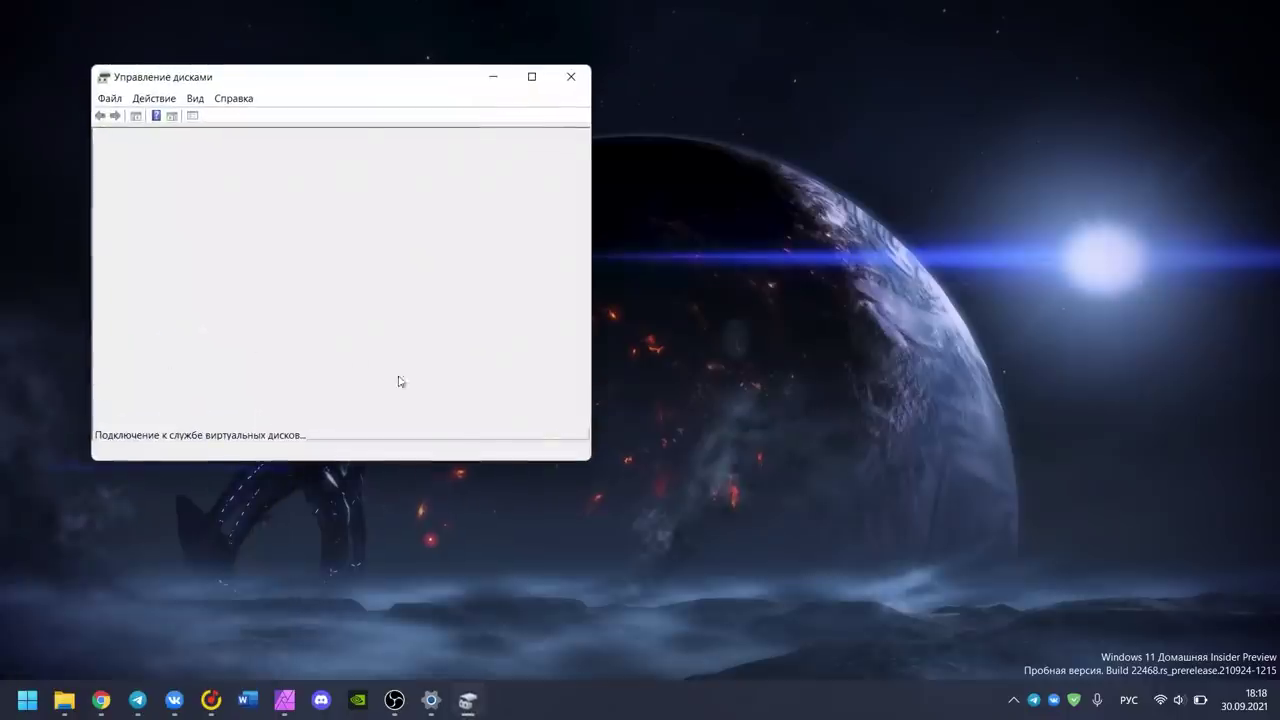
drag(596, 463, 975, 551)
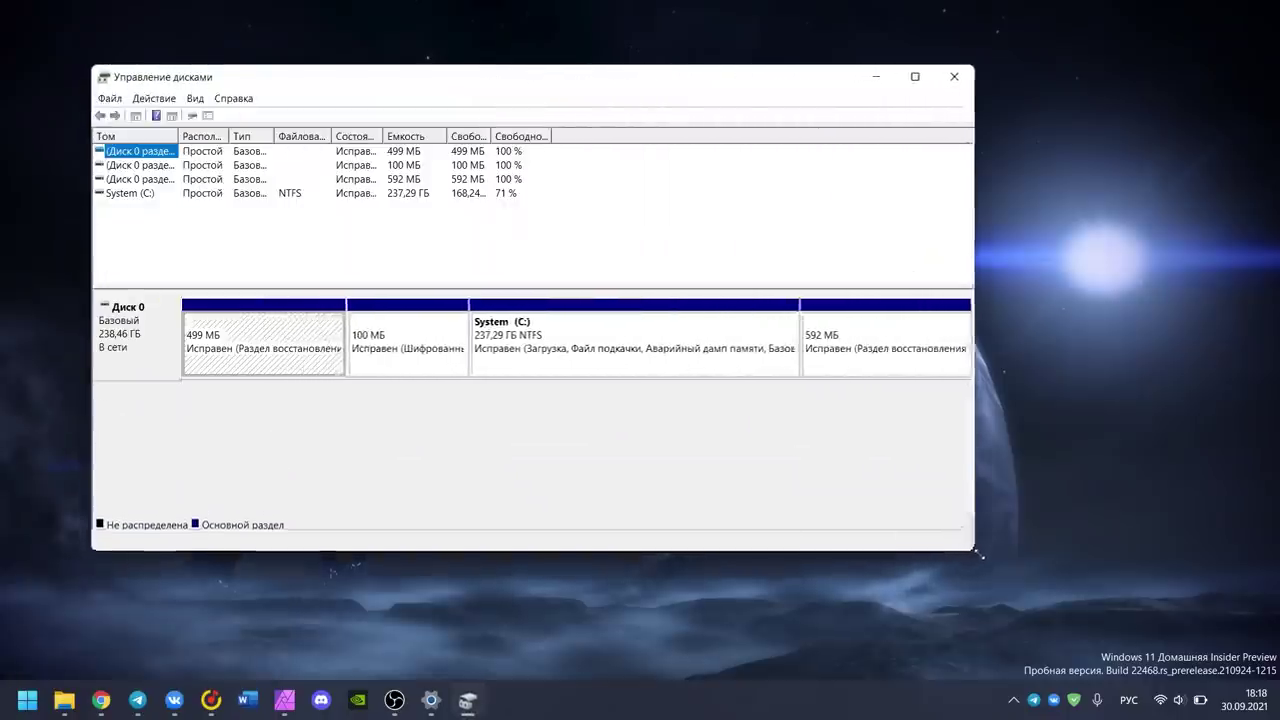
click(385, 361)
key(Right)
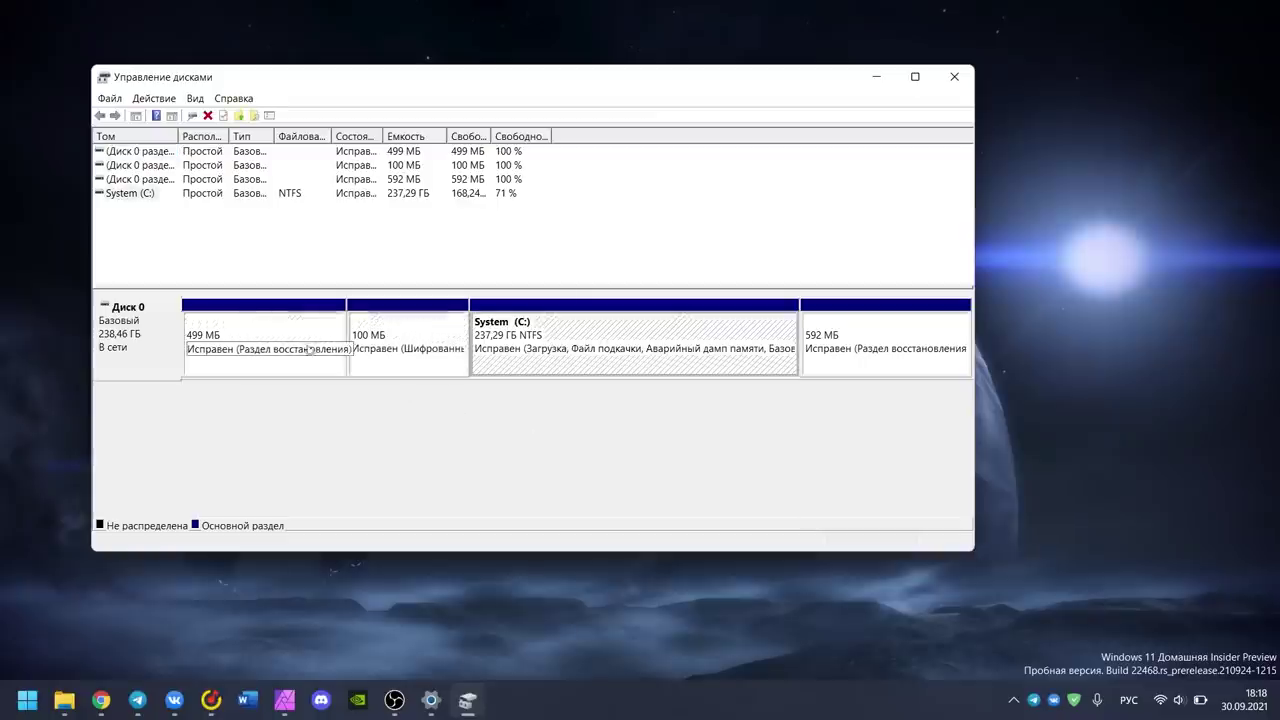
click(254, 349)
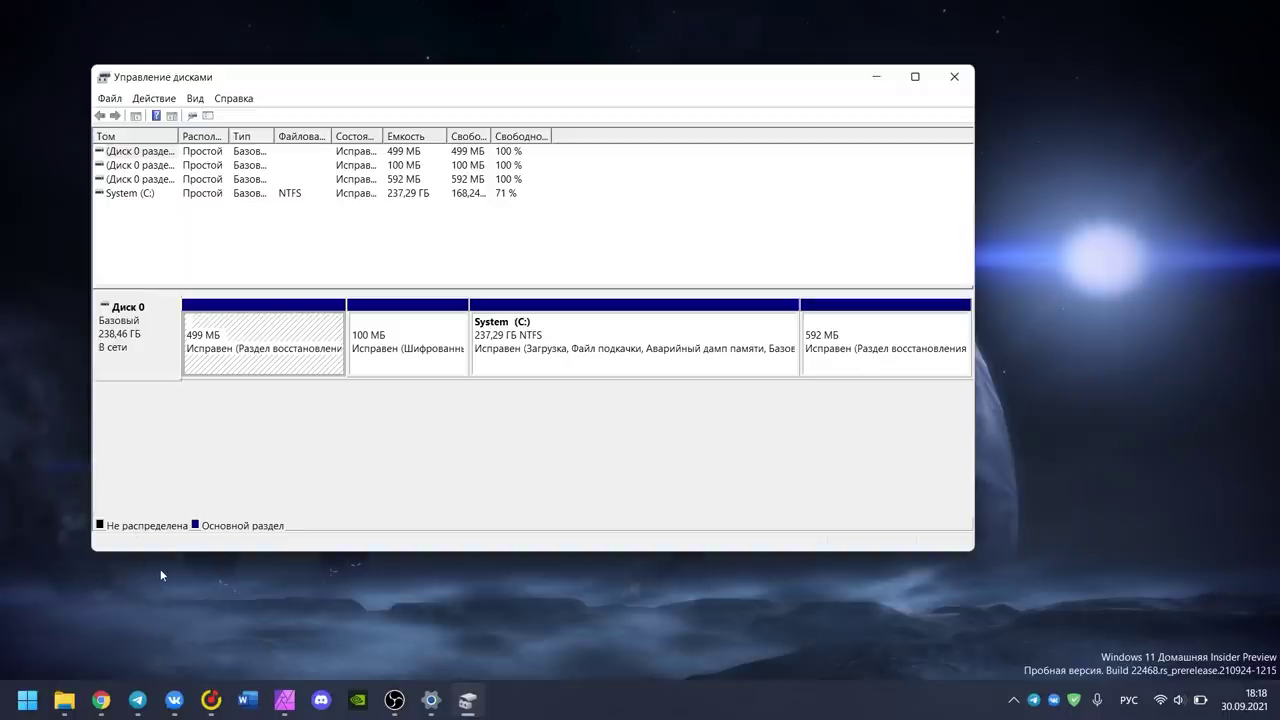
Step: Search for "пан" to open Панель управления, and change the view mode of its items
click(27, 699)
text(пан)
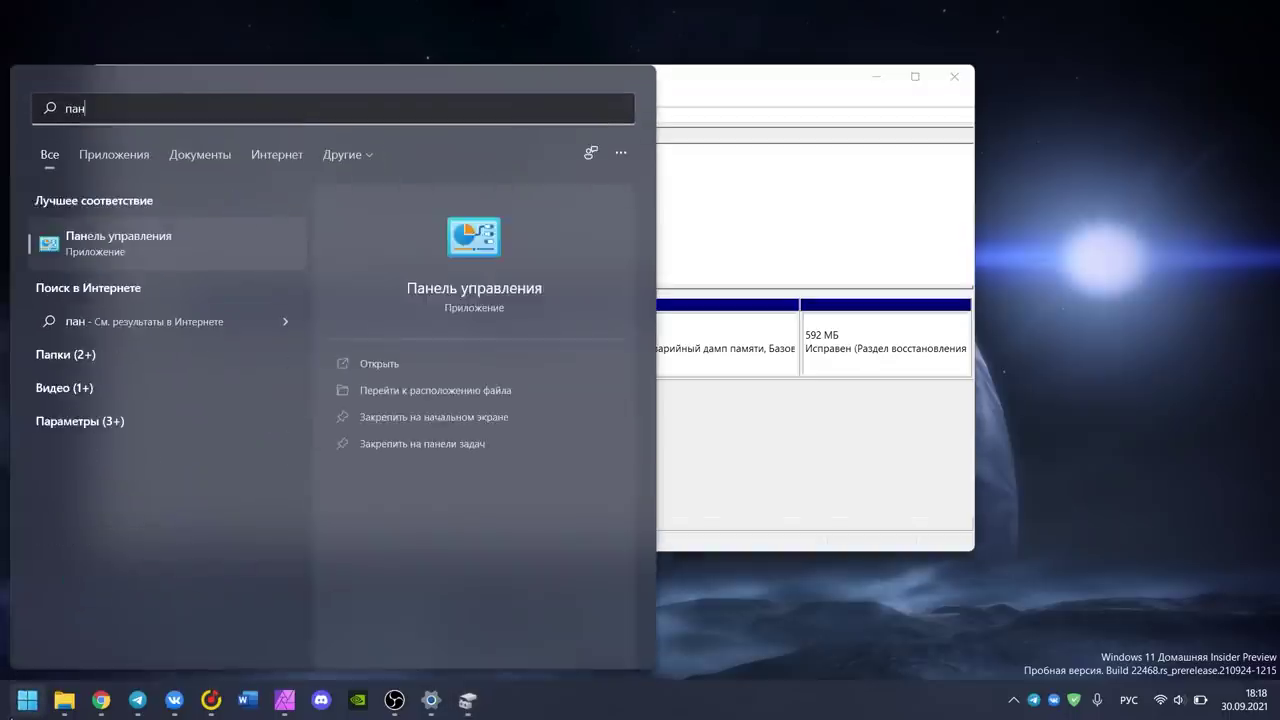
key(Return)
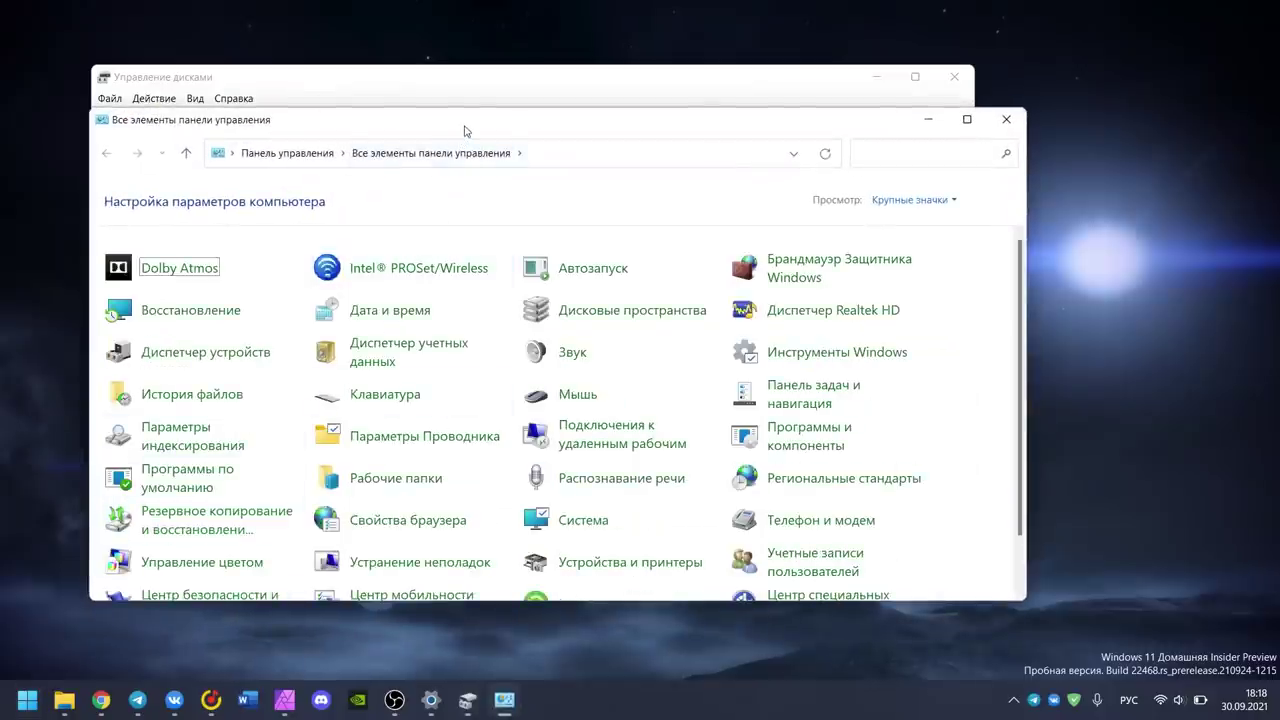
drag(464, 131, 435, 174)
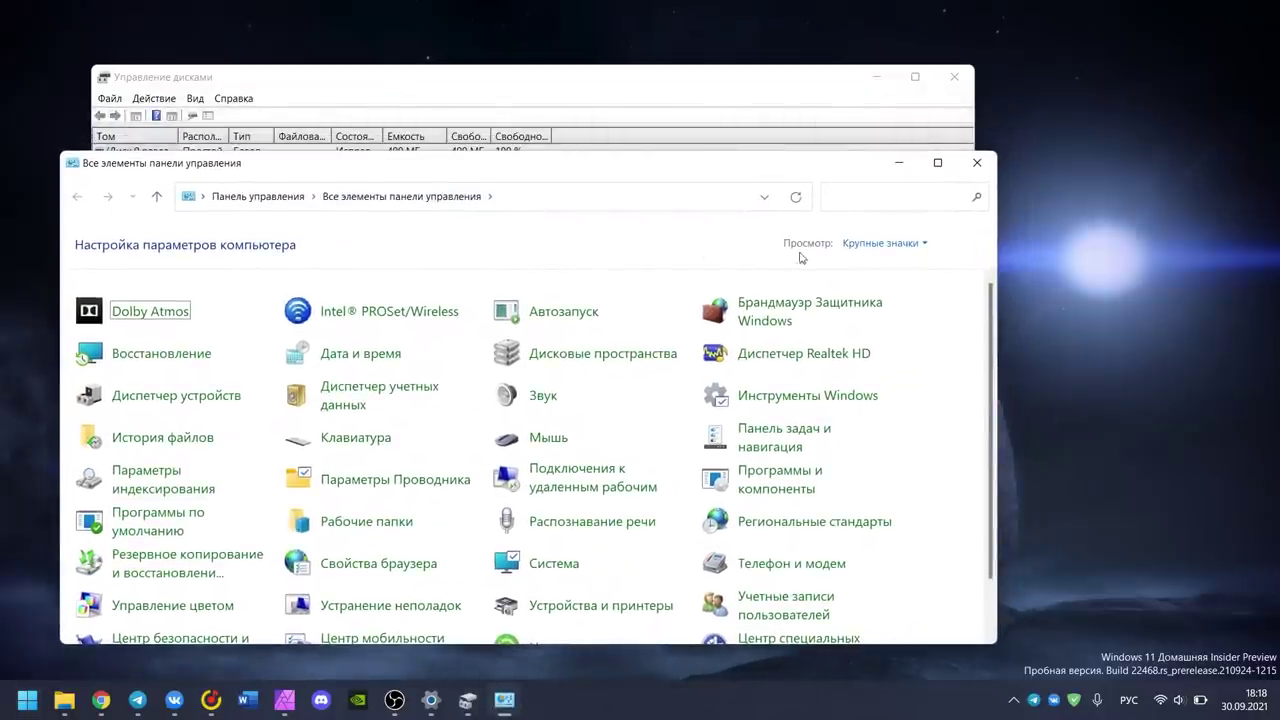
click(880, 243)
click(867, 264)
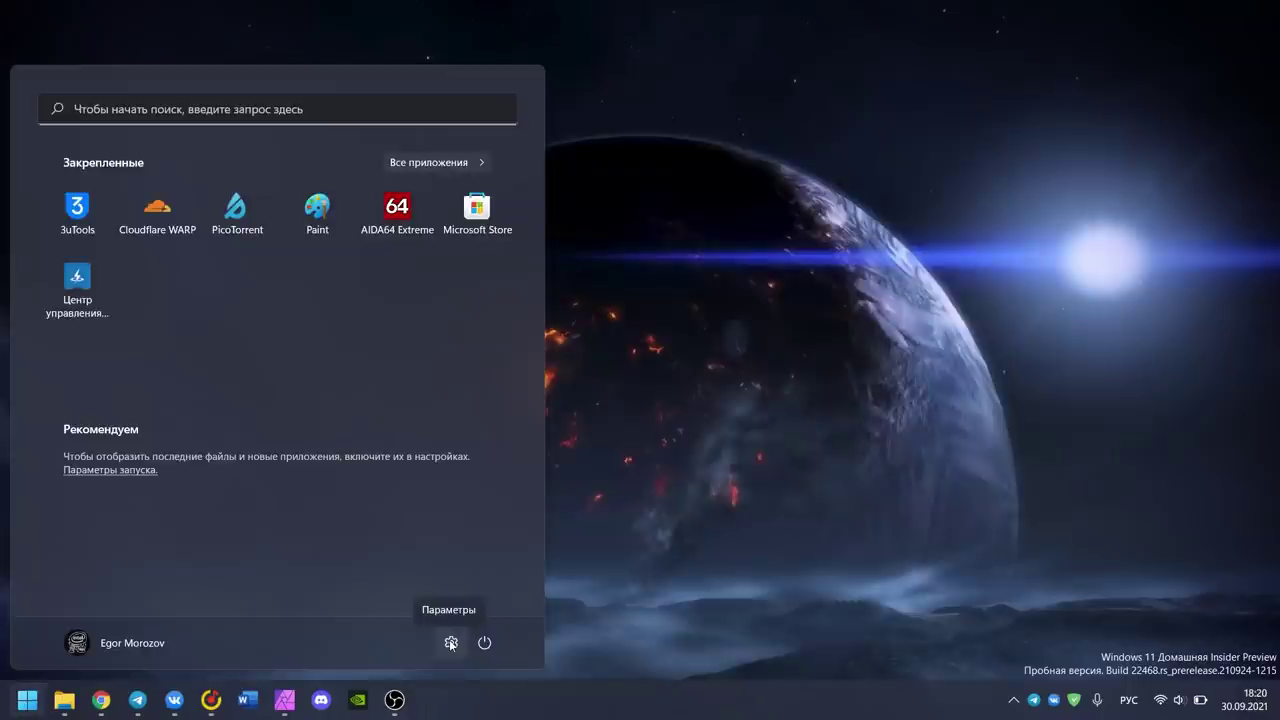
Step: Open Параметры and go to the О системе page of the Система section to examine the device and Windows specifications
click(451, 643)
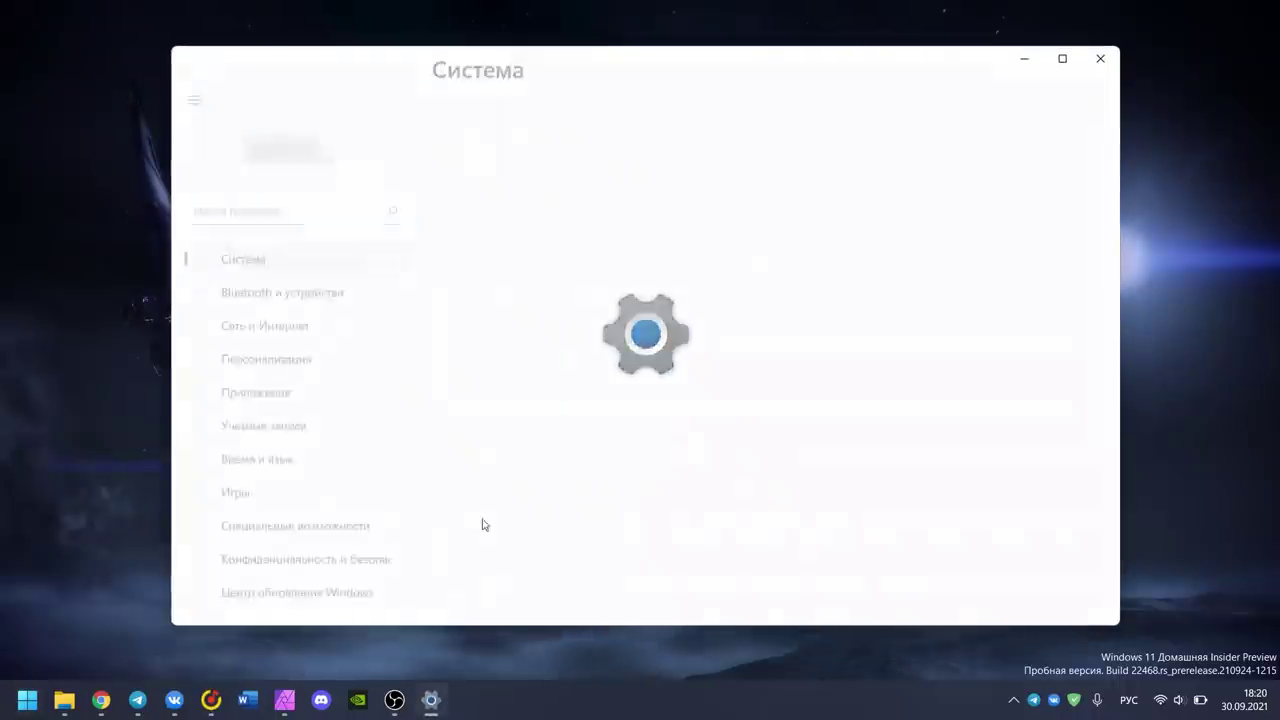
scroll(547, 400, down, 4)
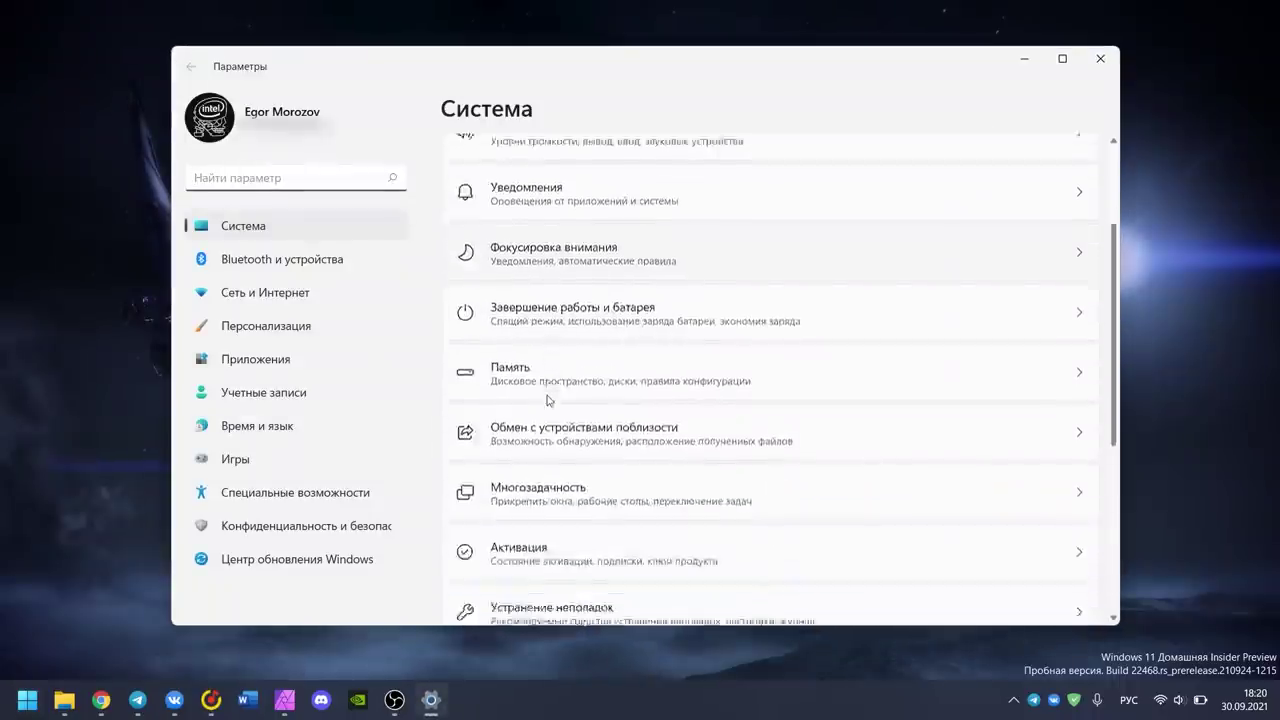
scroll(547, 400, down, 2)
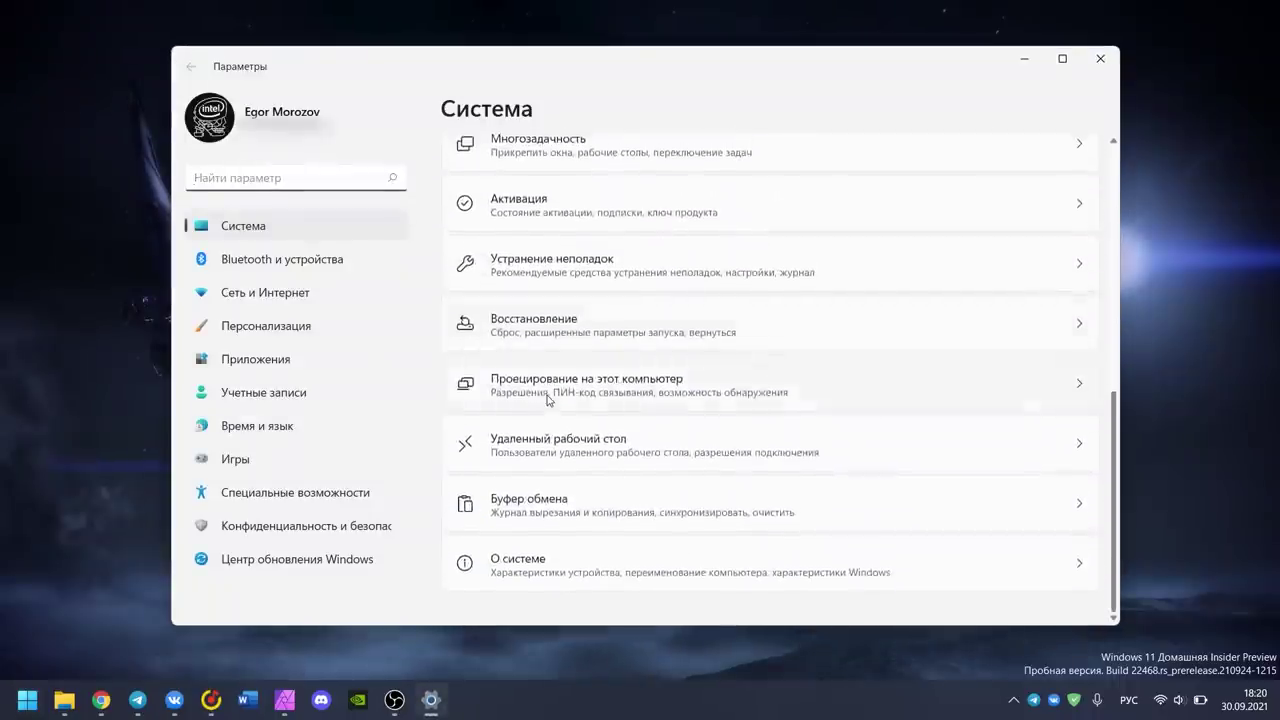
click(539, 573)
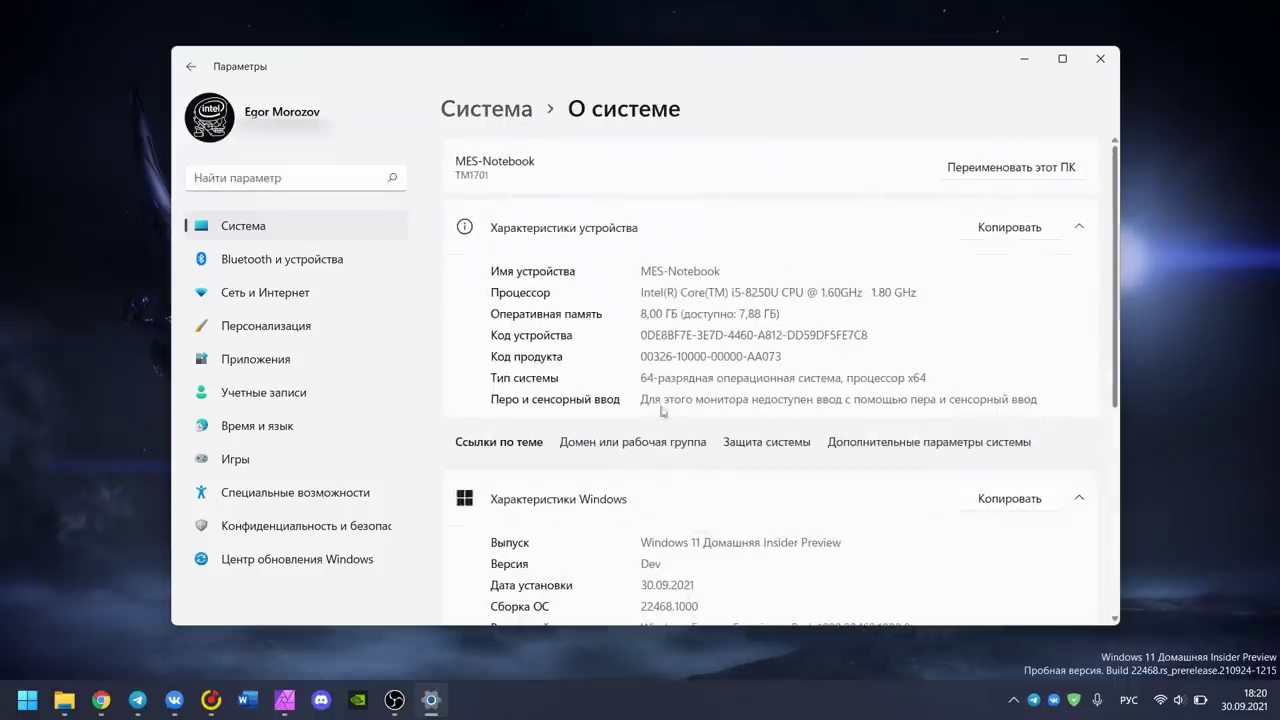
scroll(668, 403, down, 1)
Step: Open Дополнительные параметры звука from the Звук settings and view its Запись, Звуки and Связь pages
scroll(668, 403, down, 3)
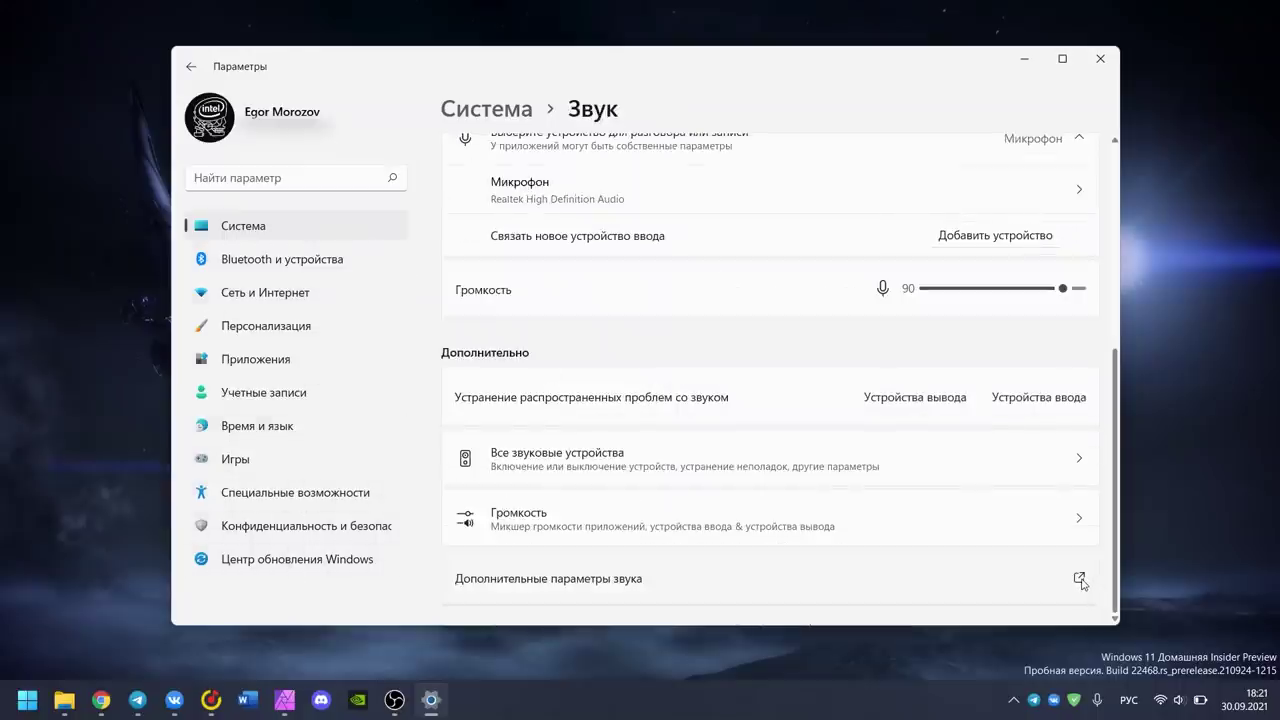
click(1080, 580)
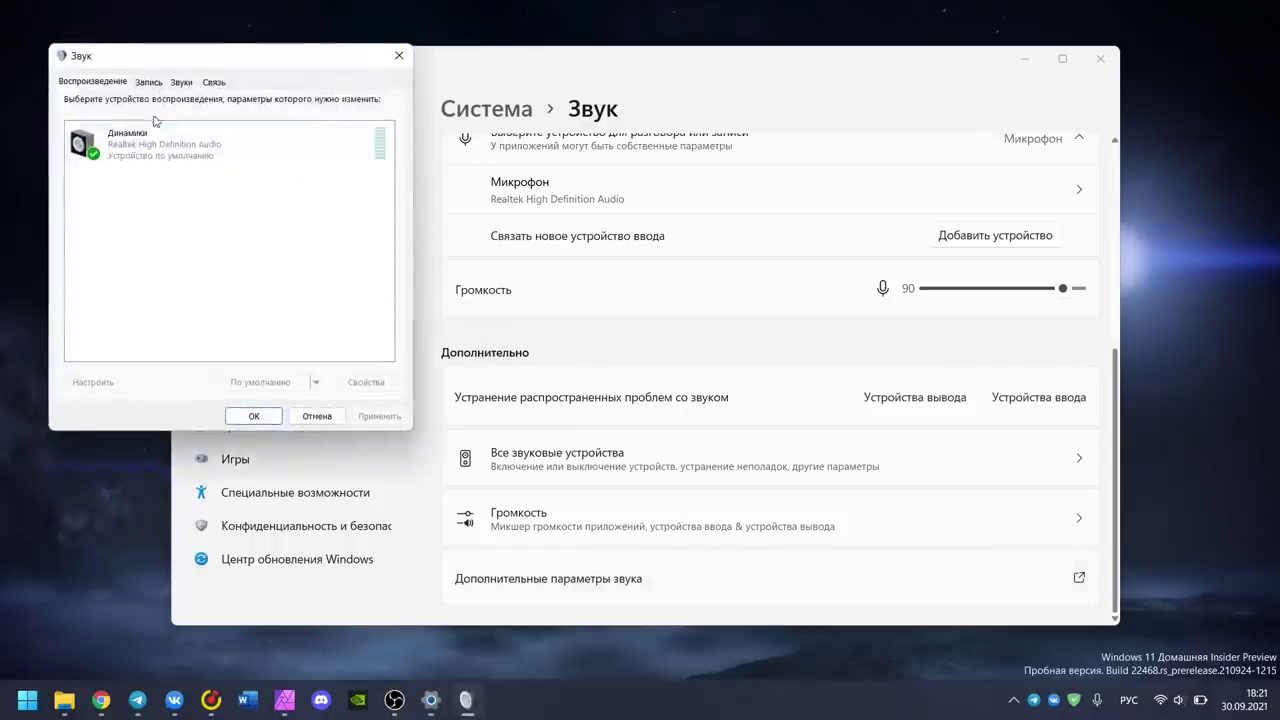
click(148, 84)
click(181, 84)
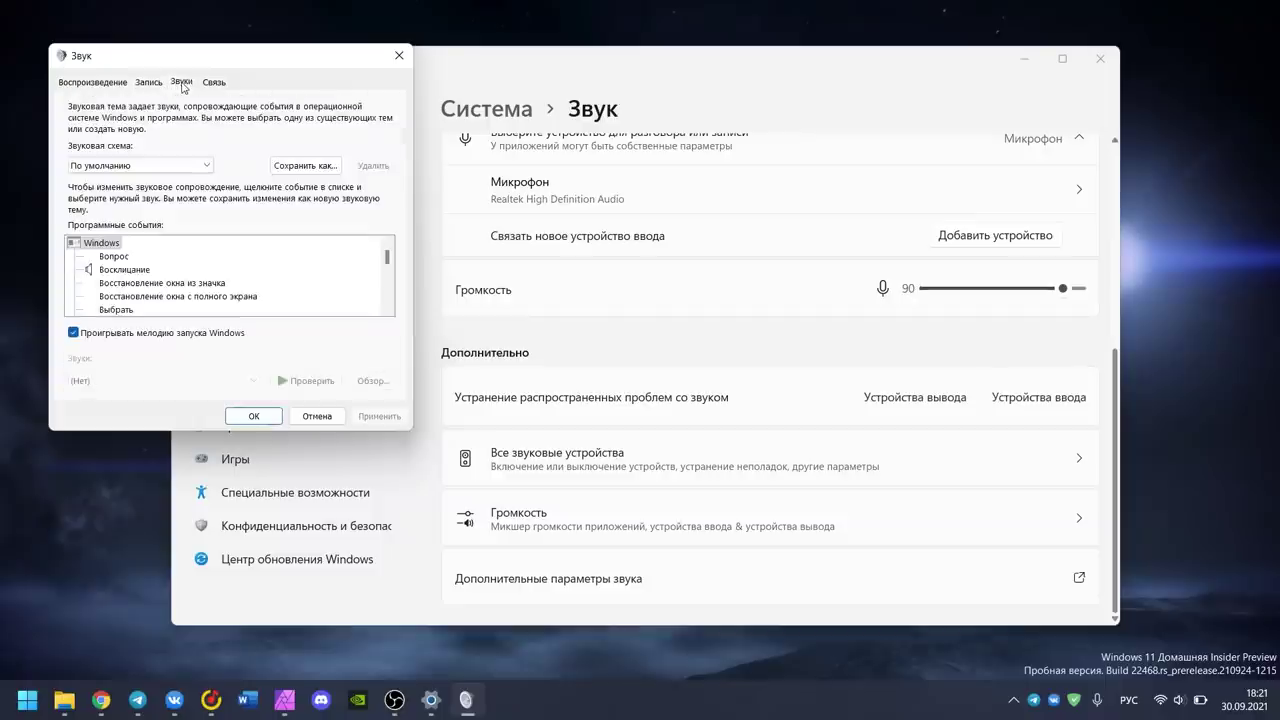
click(215, 82)
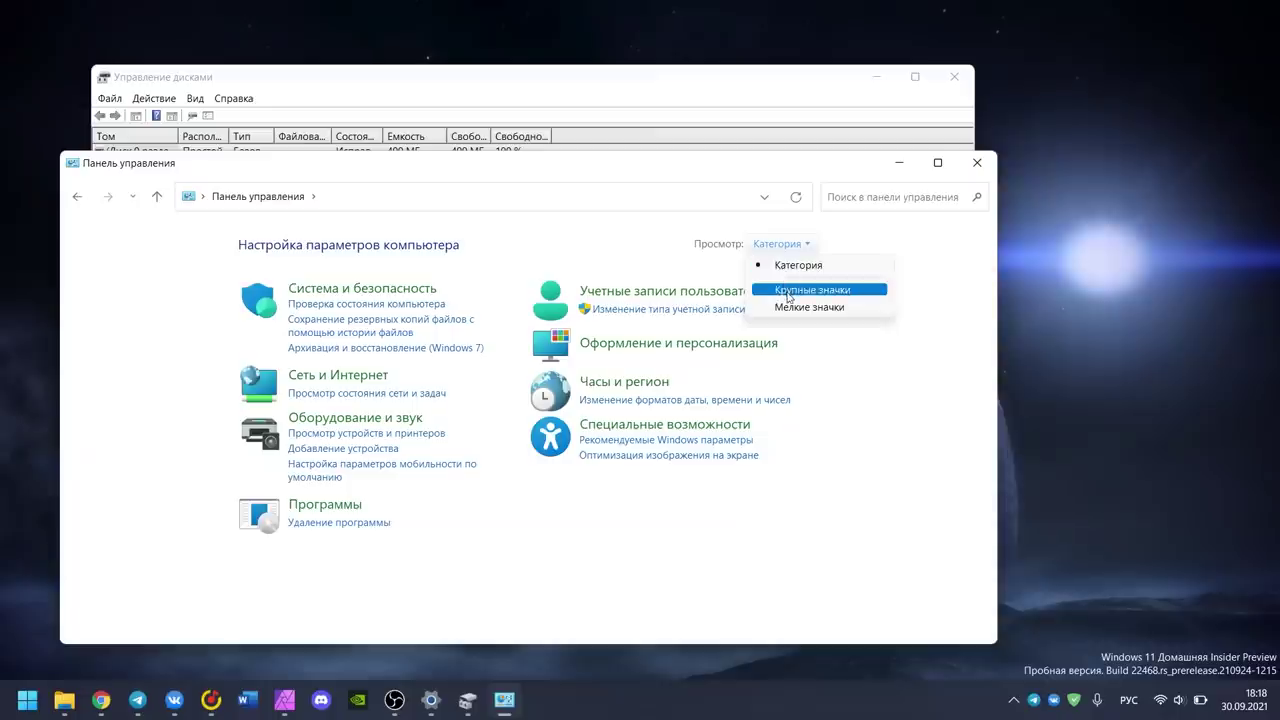
Step: Set the Панель управления view to Крупные значки and look through all its items
click(829, 286)
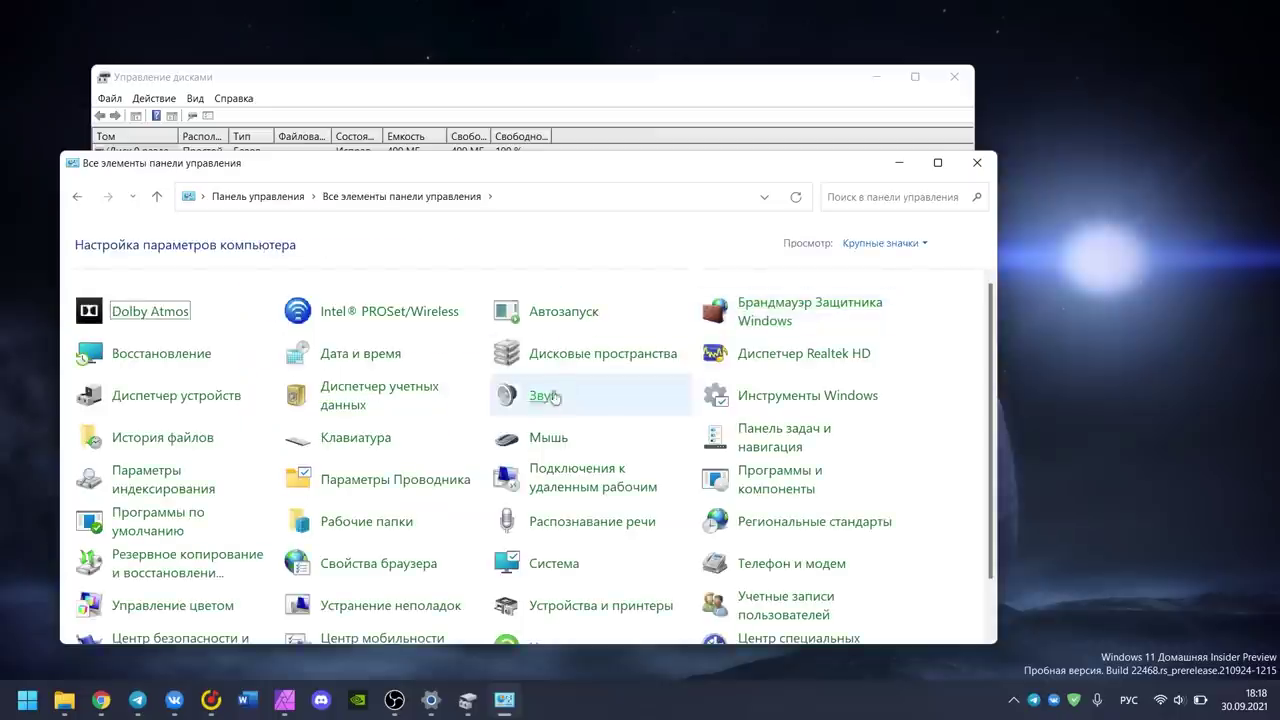
scroll(520, 440, down, 1)
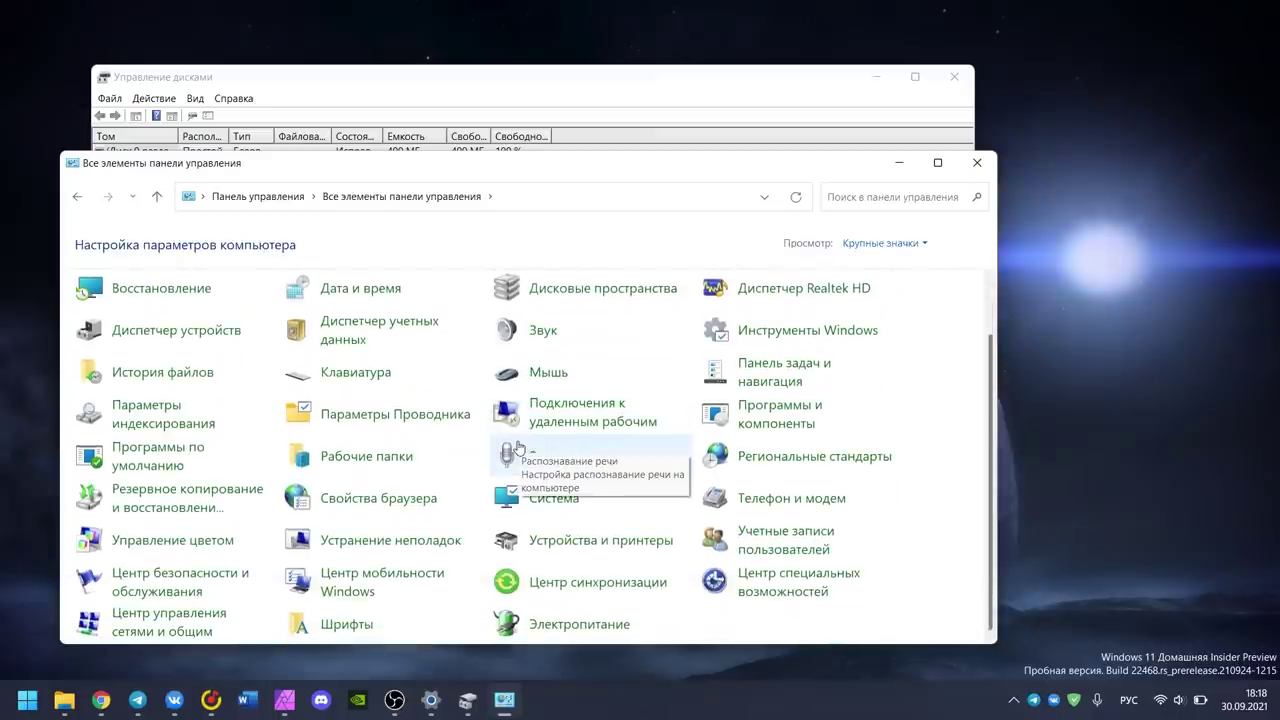
scroll(518, 450, up, 1)
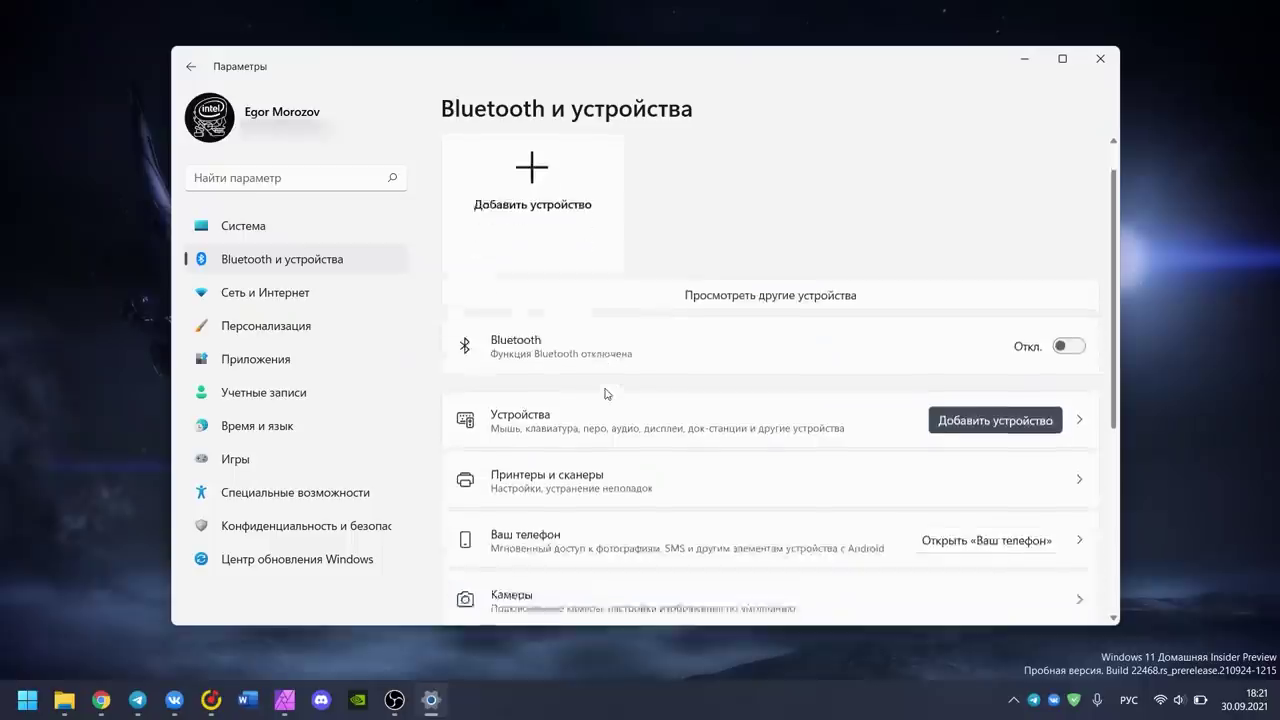
Step: Look through the settings categories under Bluetooth и устройства and open the Сеть и Интернет section
scroll(590, 390, down, 3)
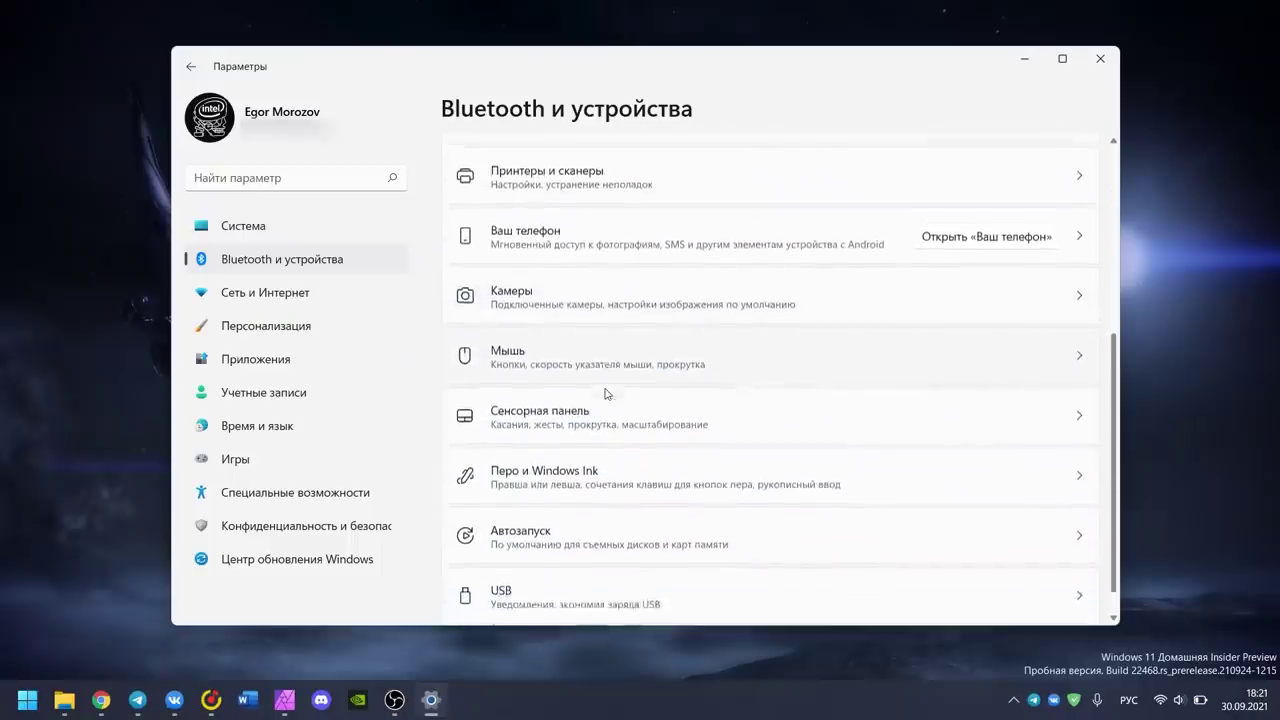
scroll(605, 393, down, 1)
scroll(605, 393, up, 3)
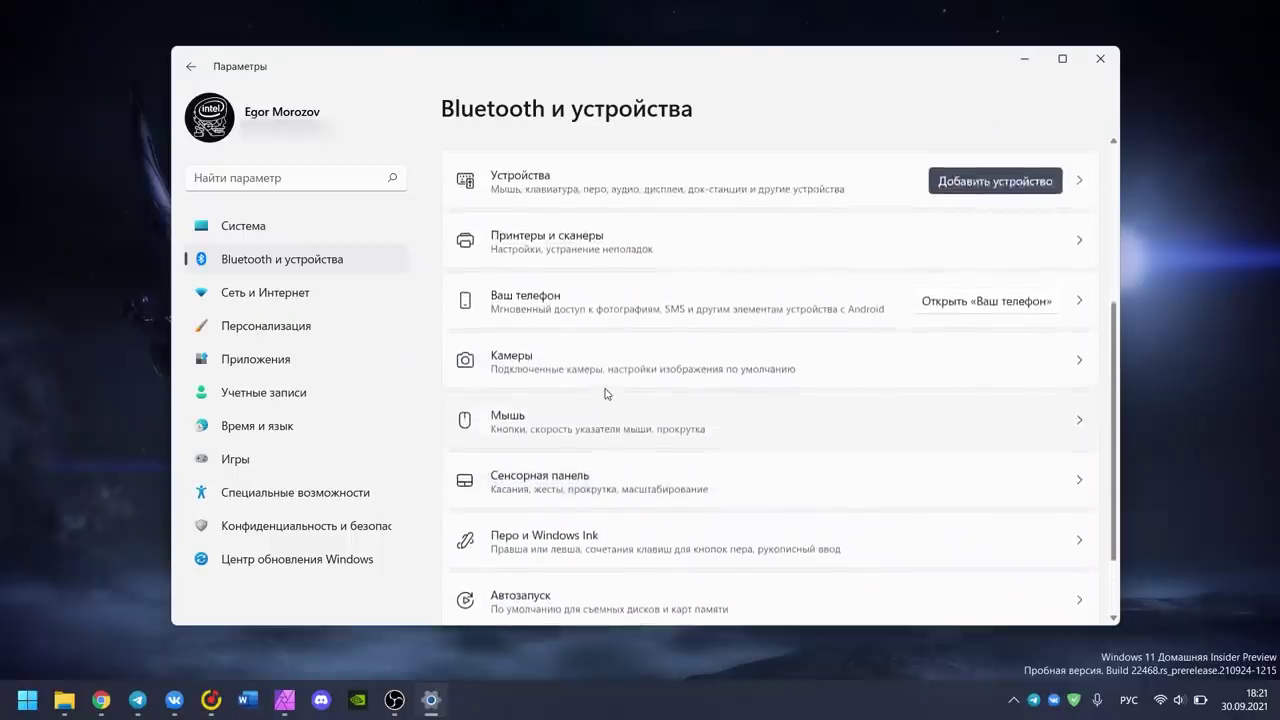
scroll(605, 393, up, 3)
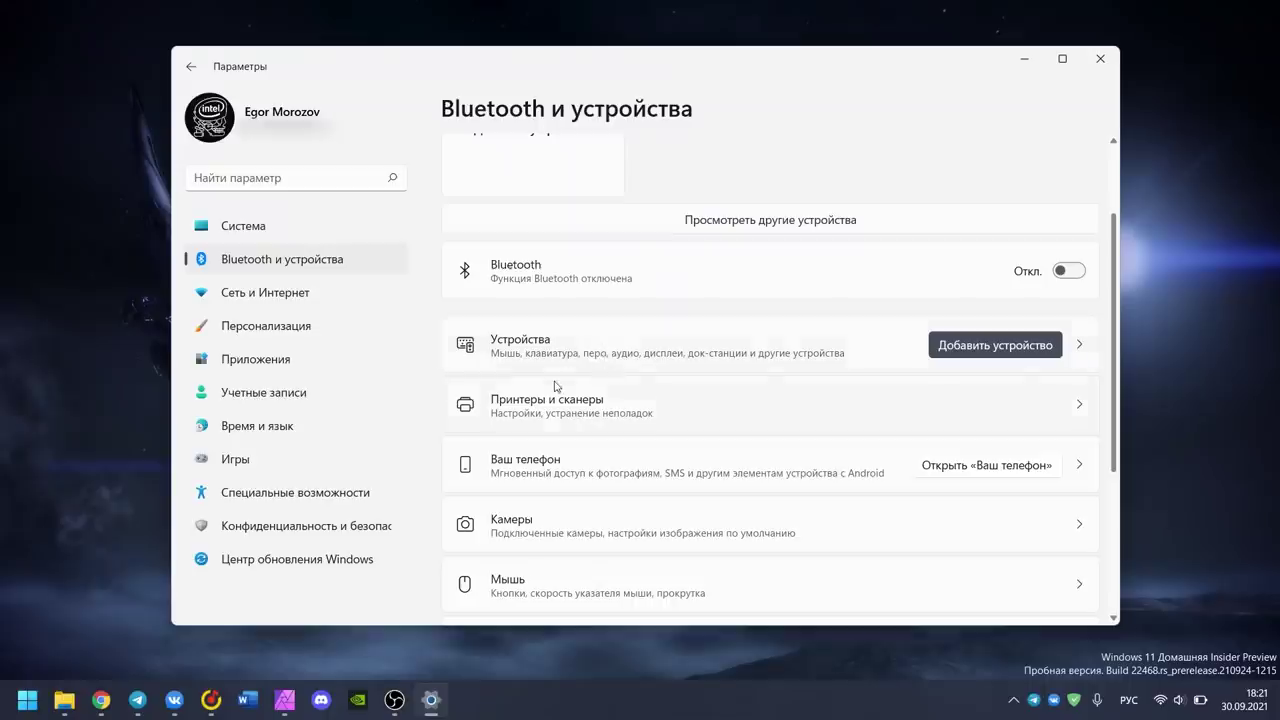
scroll(555, 387, down, 3)
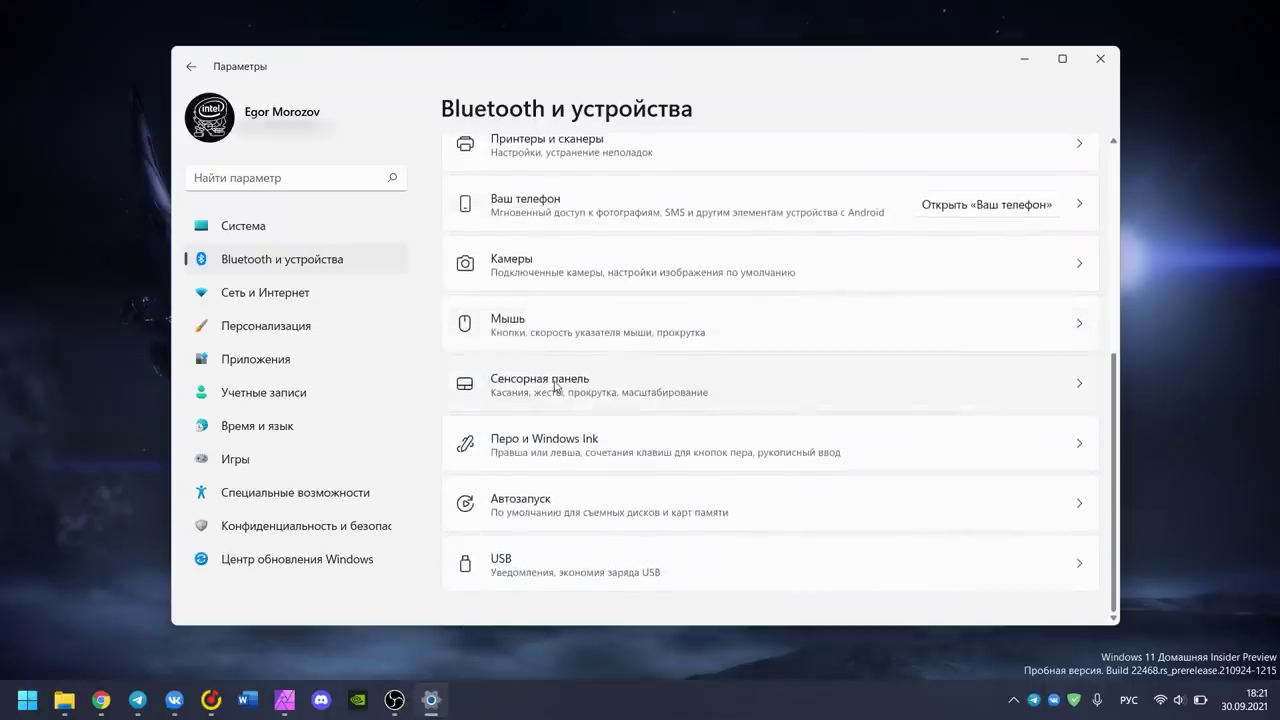
click(305, 293)
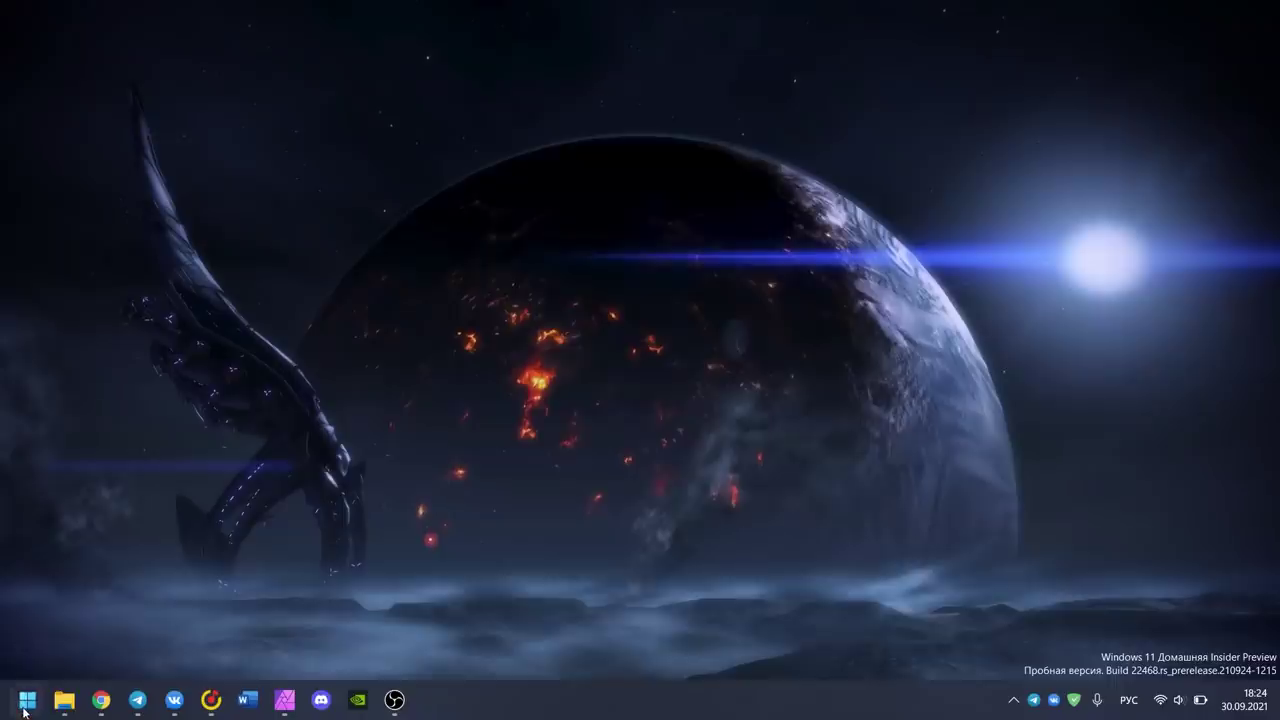
Step: Open the Start menu, show its power options and dismiss them without choosing one
click(25, 706)
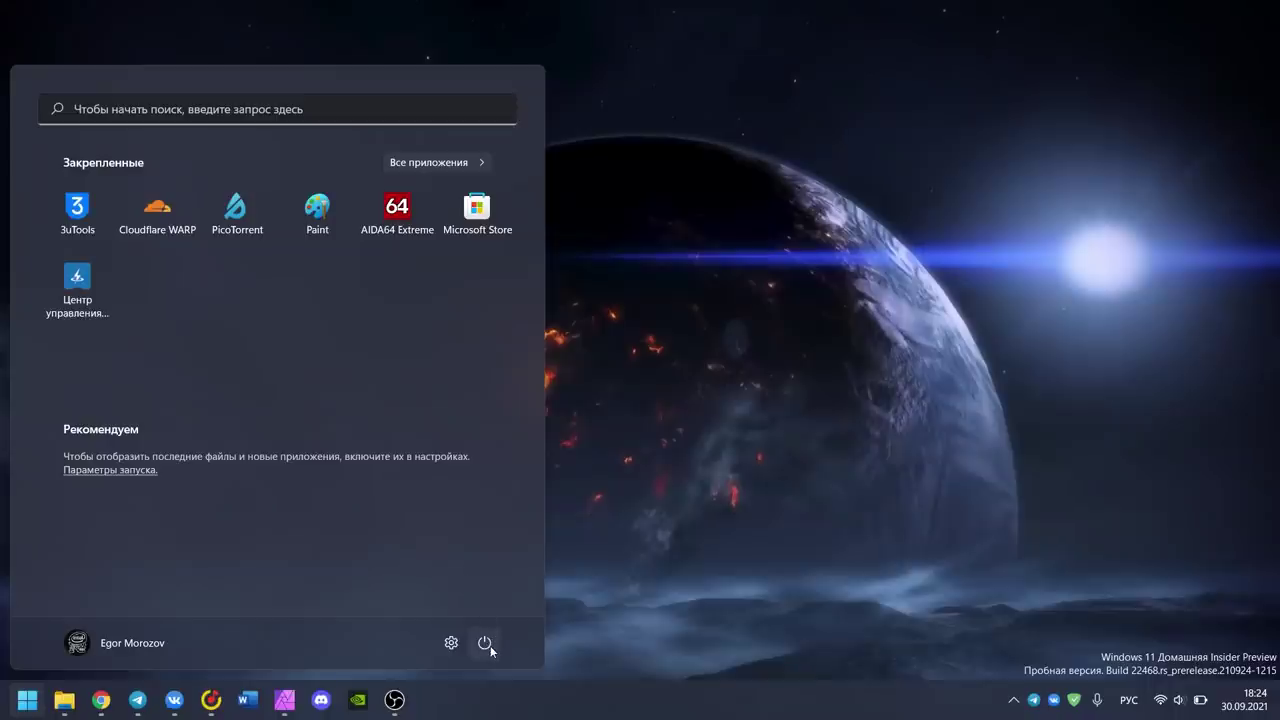
click(489, 647)
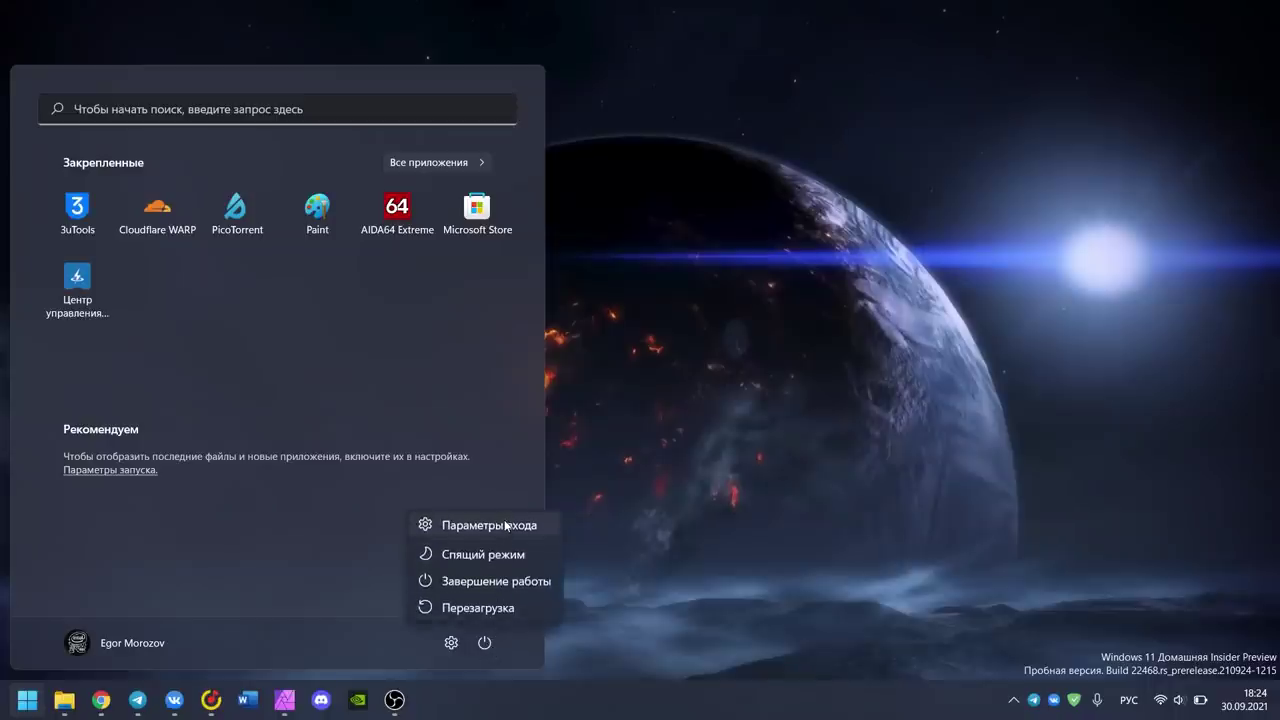
click(281, 533)
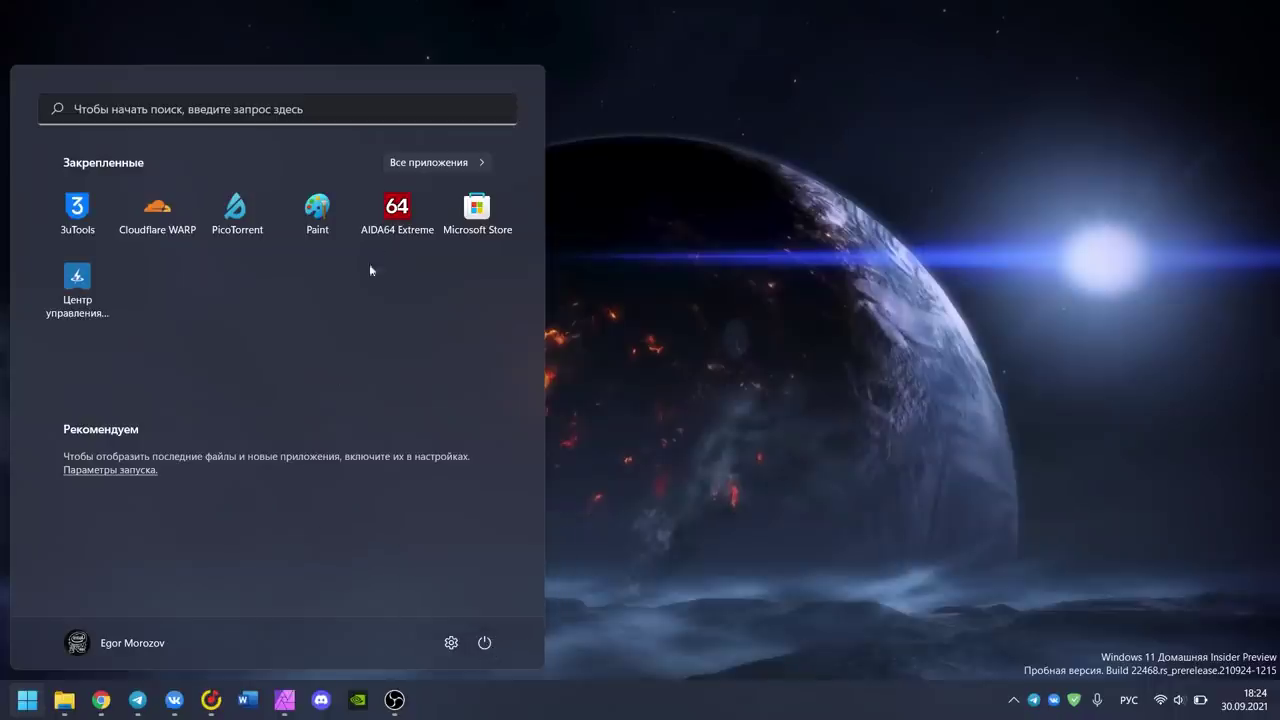
Step: Look through the full Все приложения list in the Start menu and return to the pinned apps
click(416, 166)
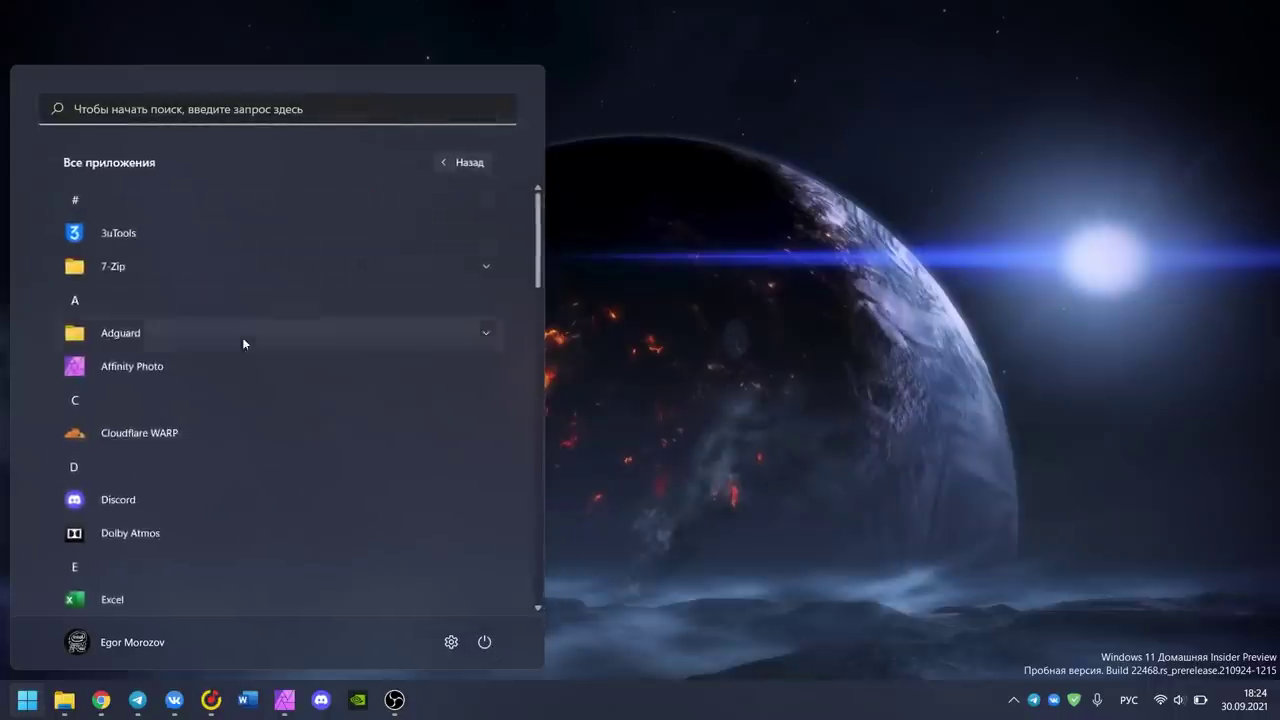
scroll(243, 343, down, 10)
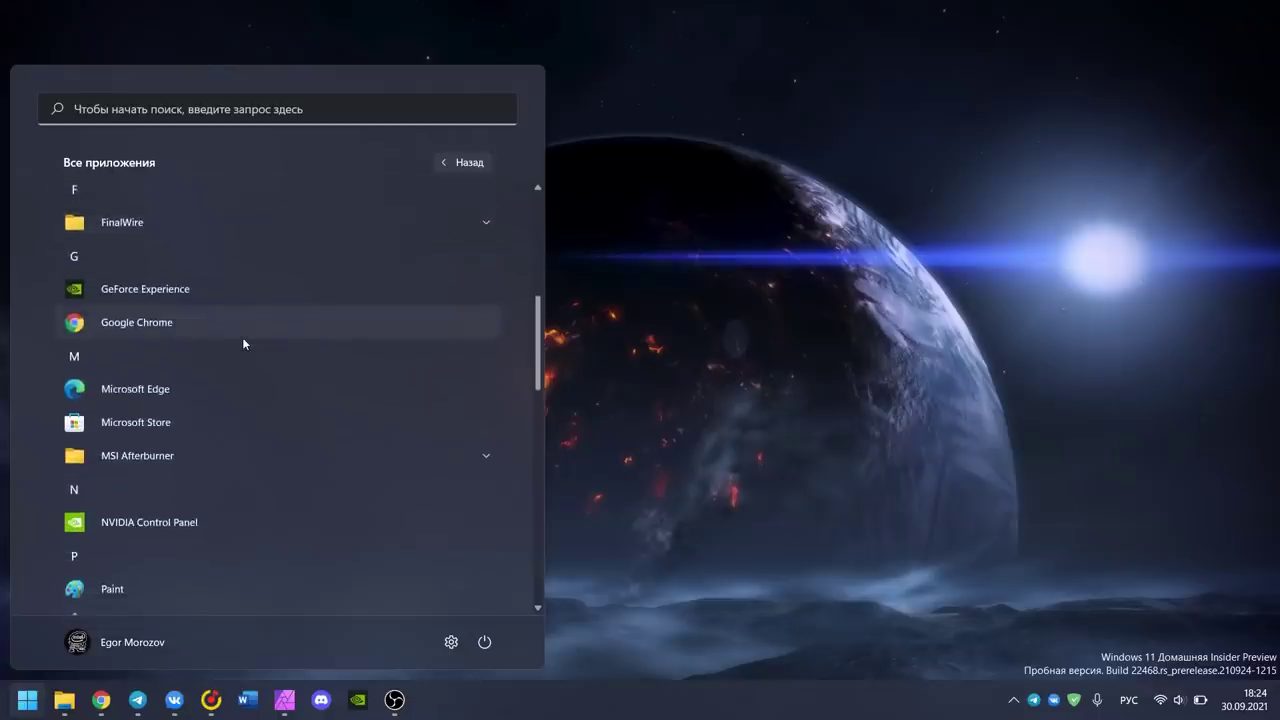
scroll(243, 343, down, 8)
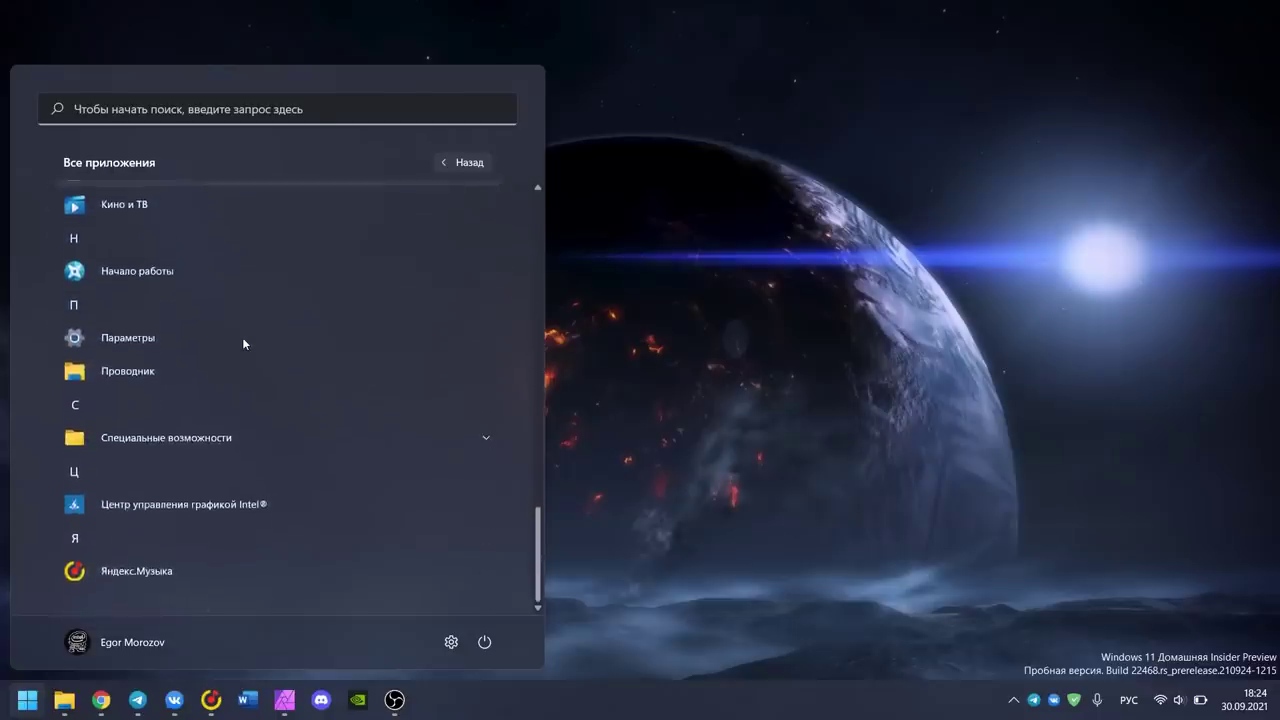
scroll(243, 343, up, 10)
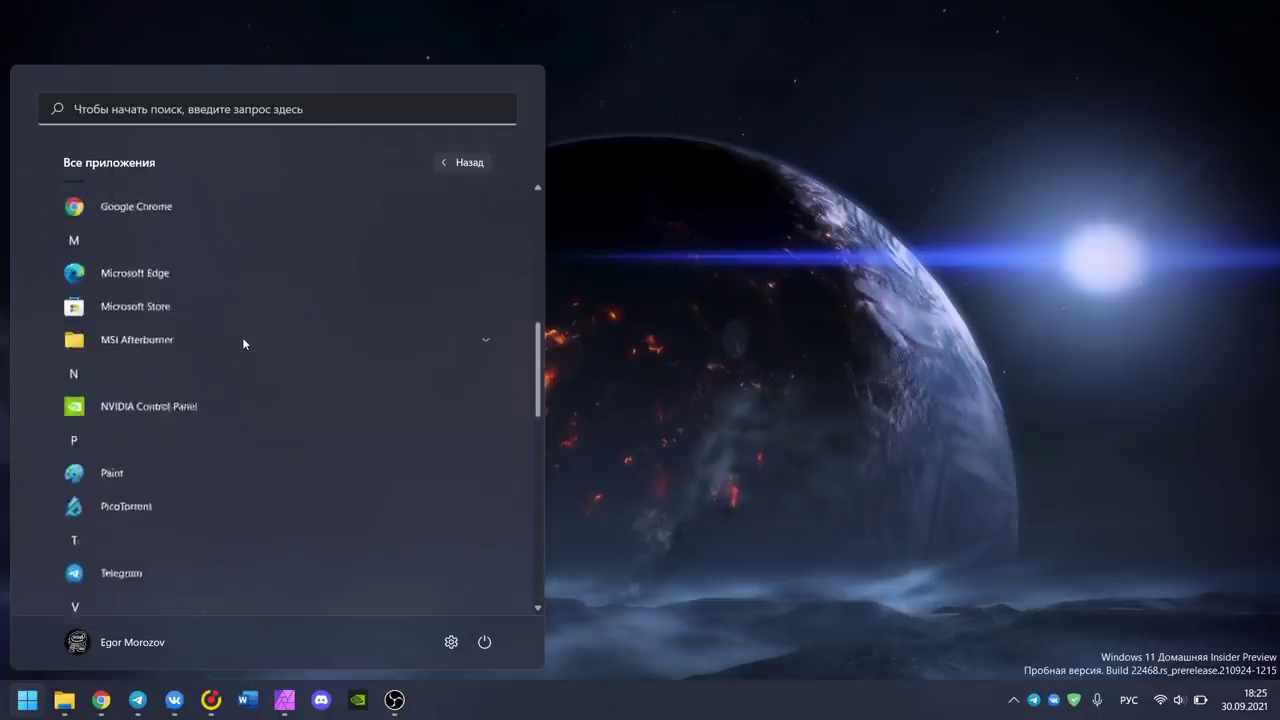
scroll(243, 343, up, 6)
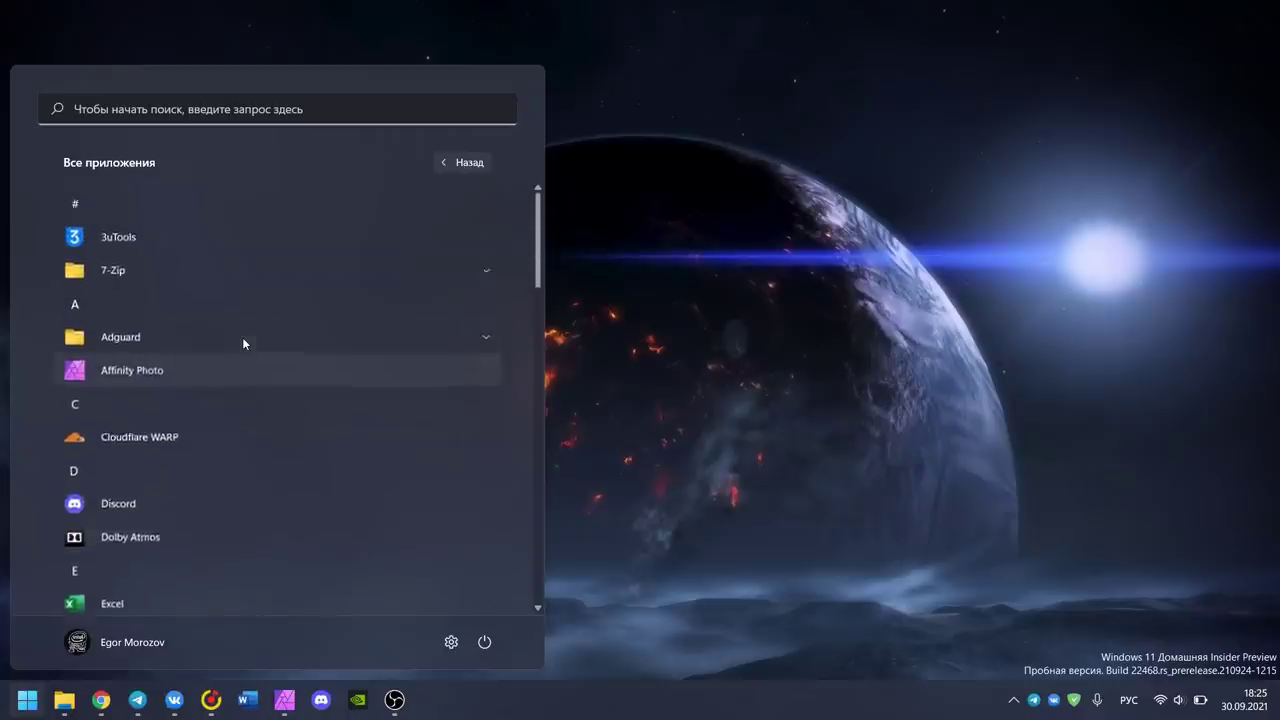
click(466, 162)
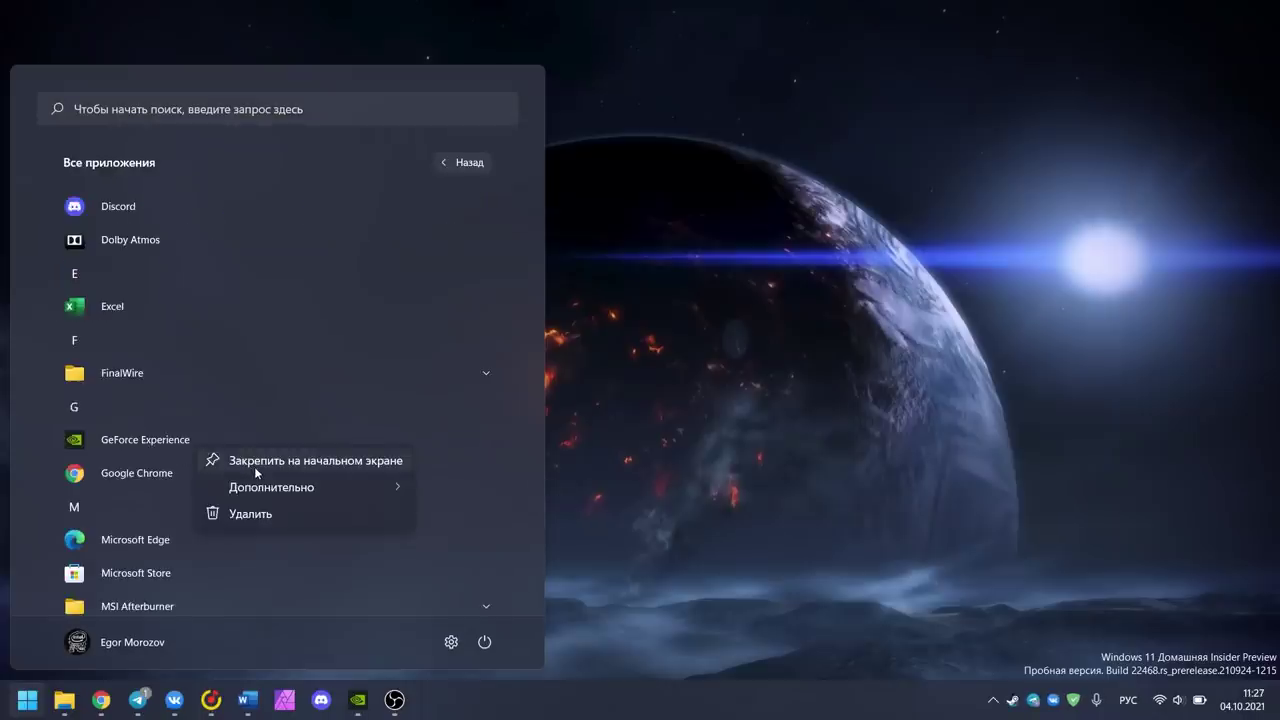
Step: Pin GeForce Experience to the Start menu and move it directly after Cloudflare WARP among the pinned apps
click(256, 466)
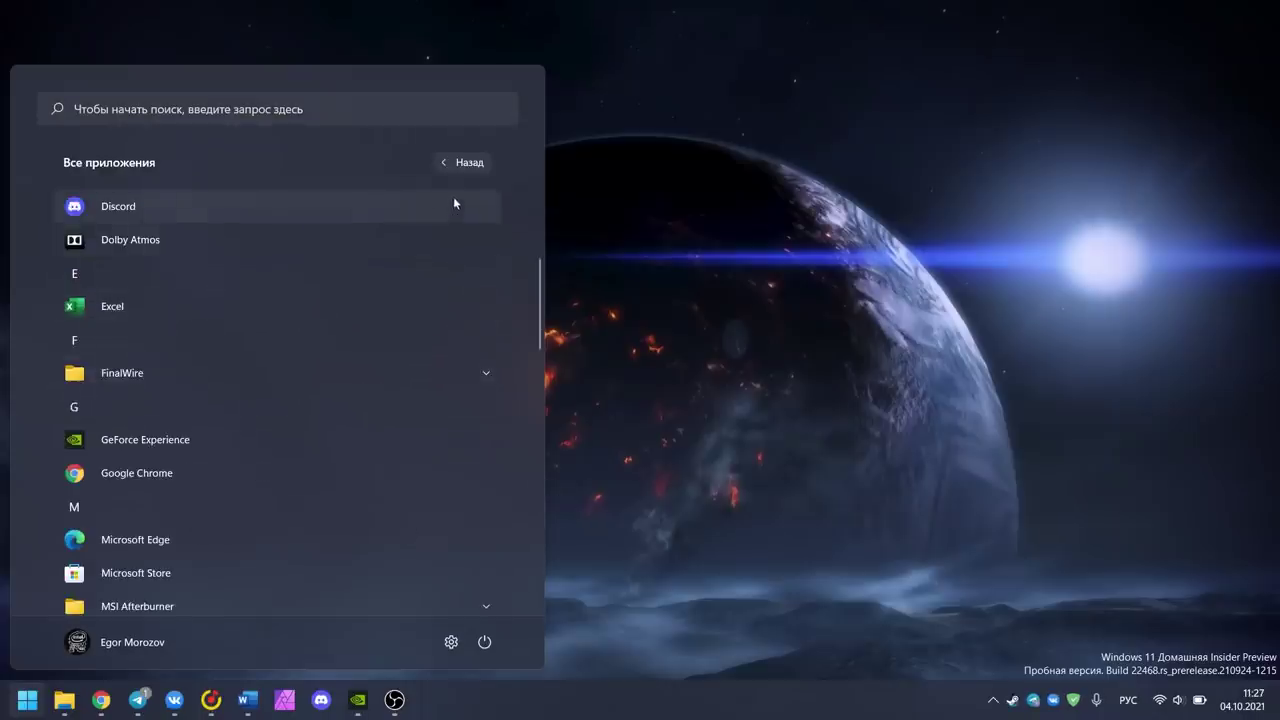
click(465, 167)
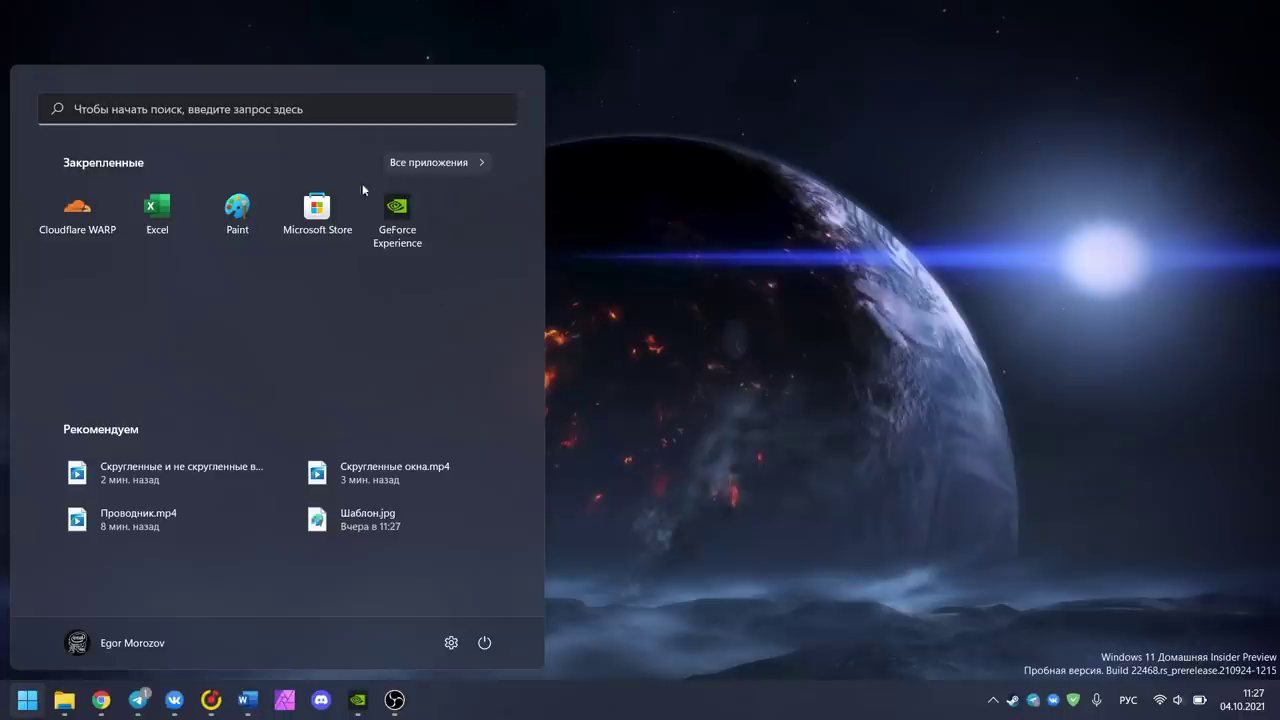
drag(407, 234, 143, 231)
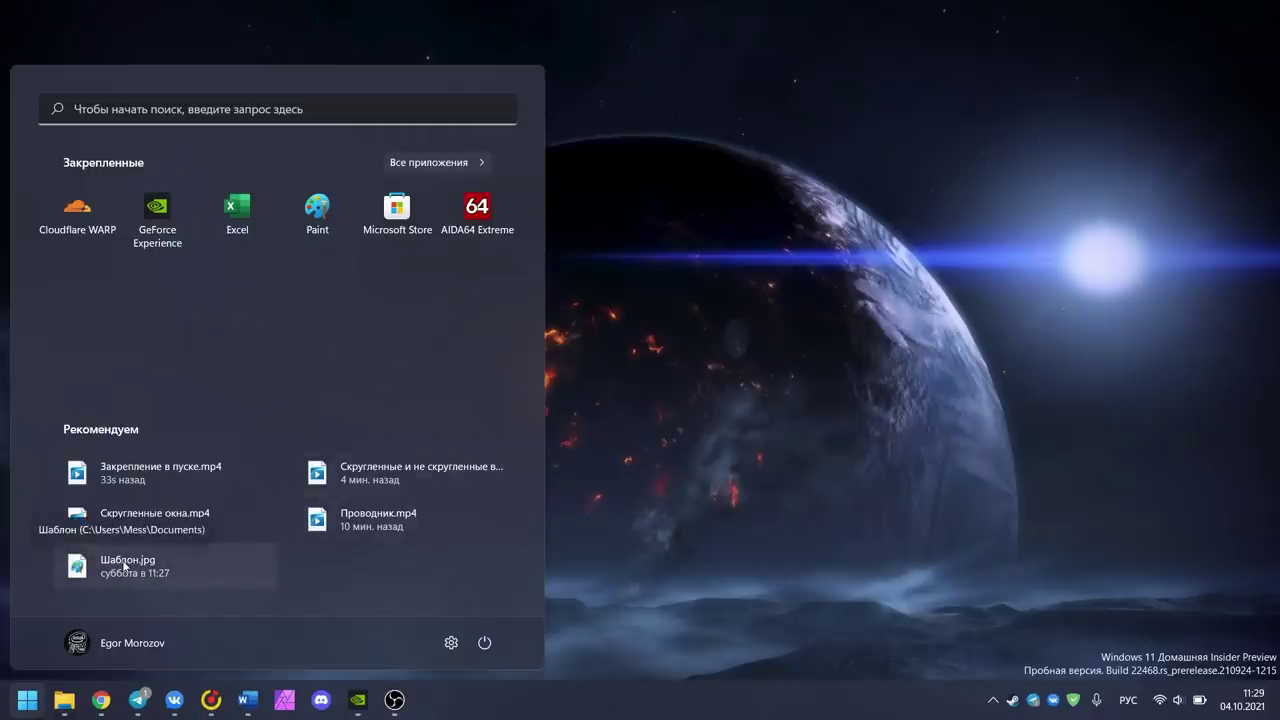
Step: Open the recommended file Шаблон.jpg from the Start menu, view the image in Paint and close it
click(124, 566)
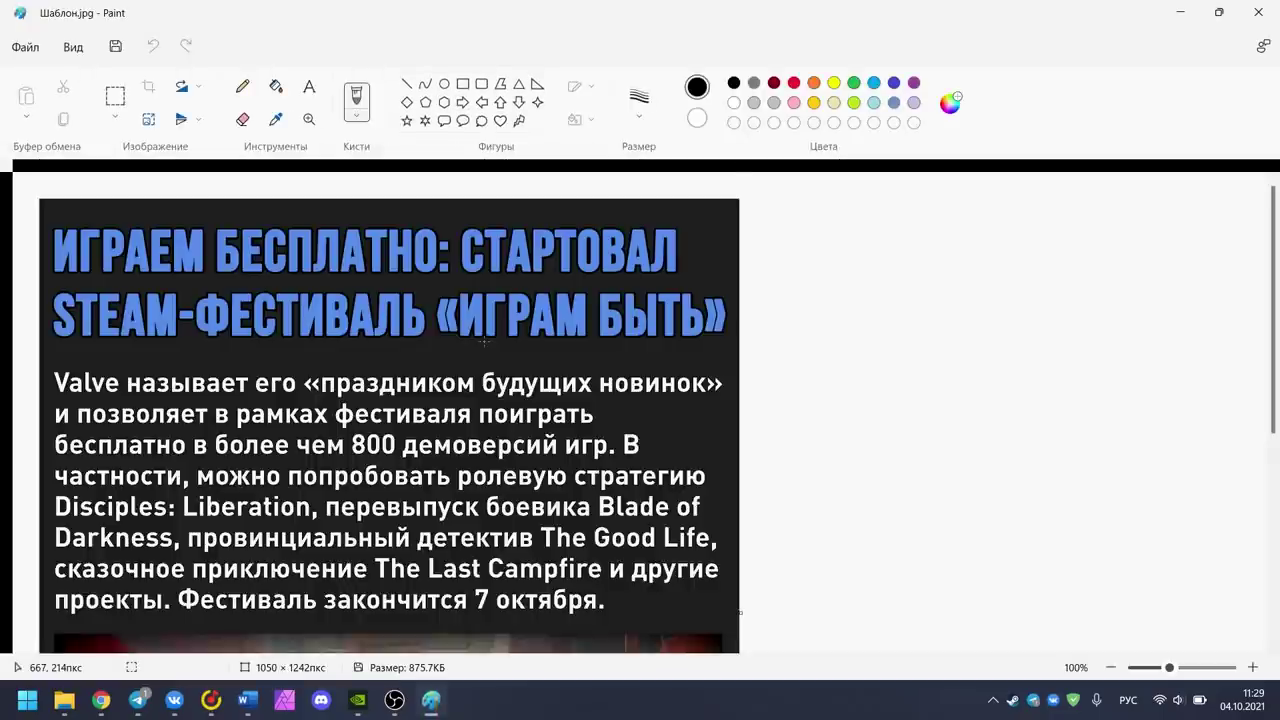
scroll(483, 341, down, 5)
key(alt+F4)
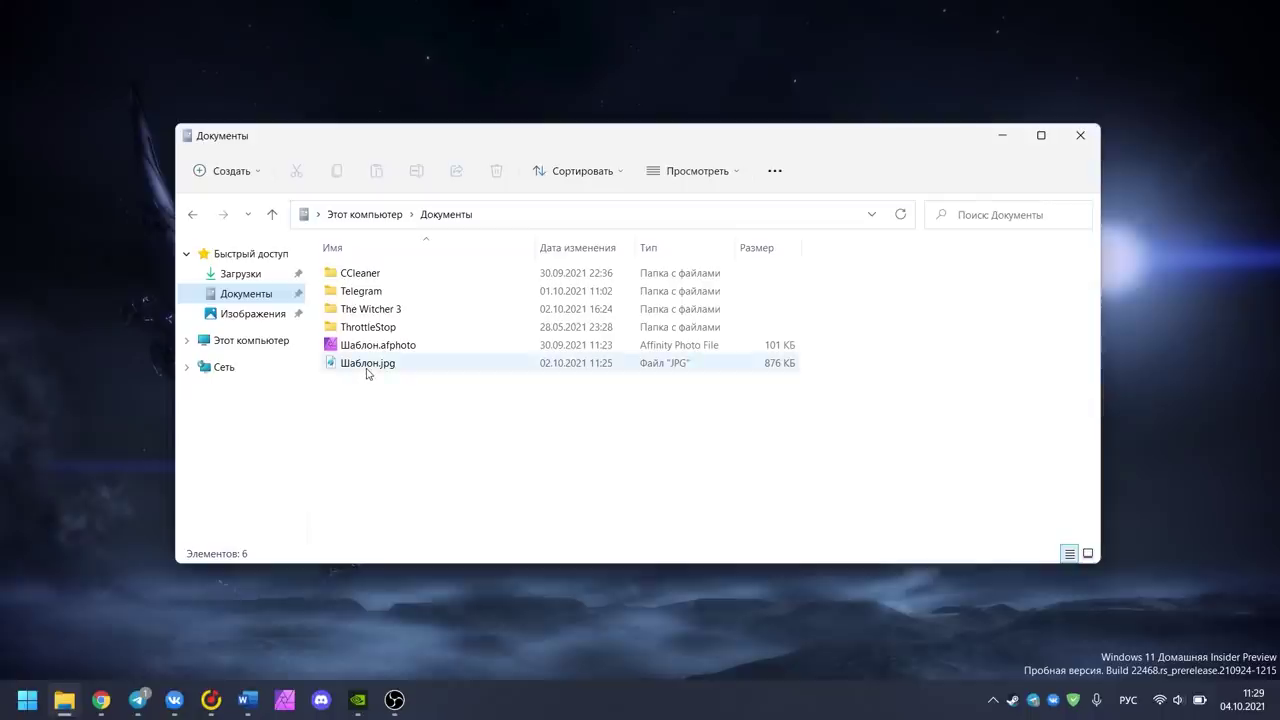
Step: Permanently delete Шаблон.jpg from the Документы folder
click(366, 372)
key(shift+Delete)
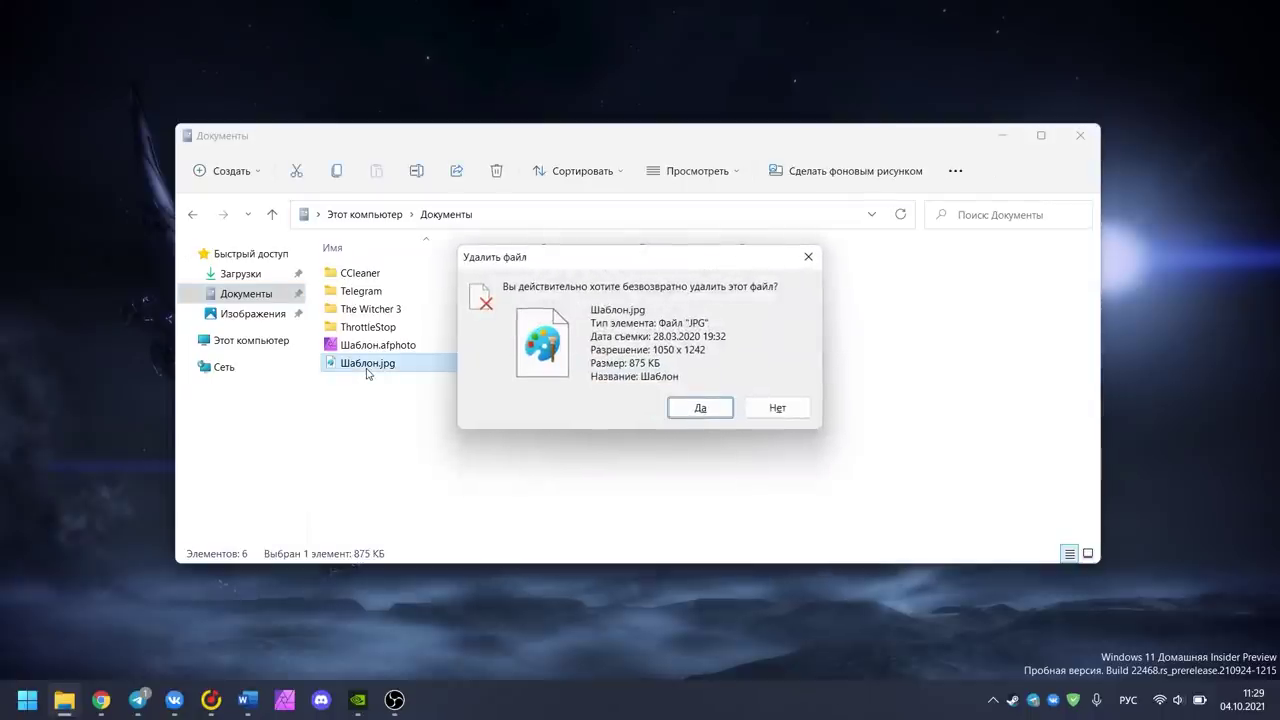
key(Return)
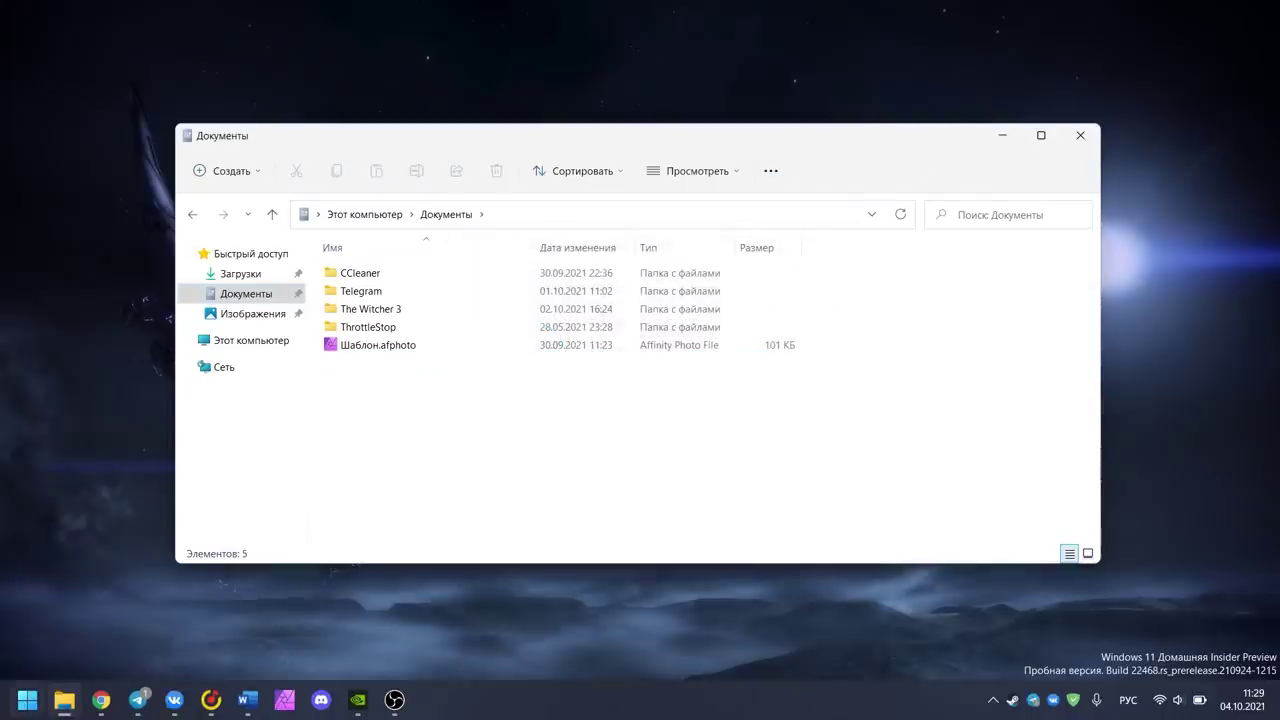
Step: Try to open the deleted Шаблон.jpg from the Start menu's recommendations, and show the Start menu over the Пуск settings page
click(27, 699)
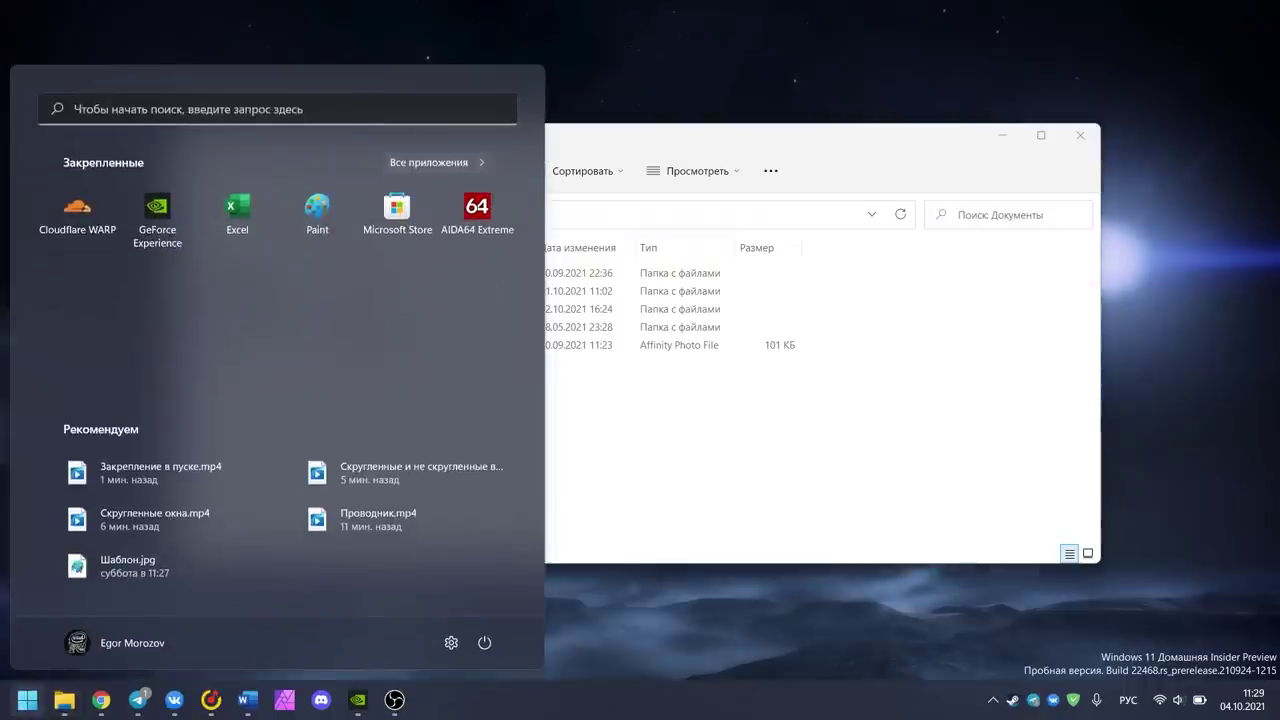
click(148, 563)
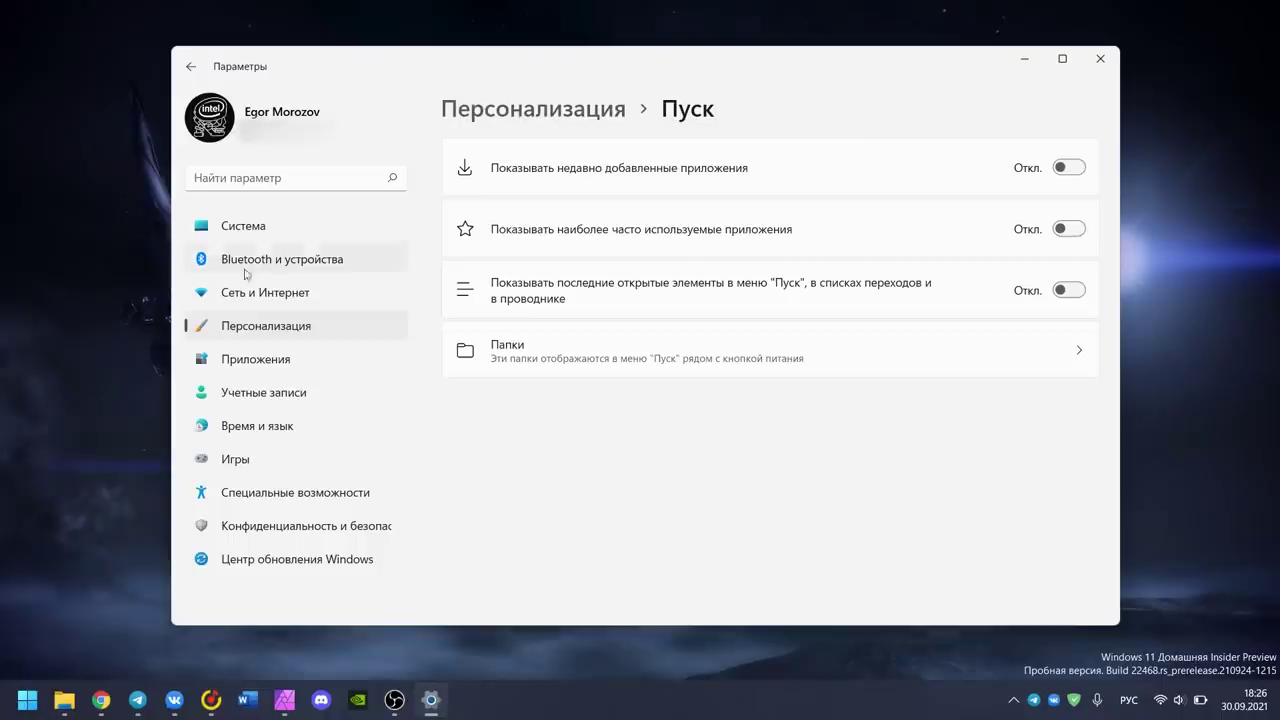
click(33, 702)
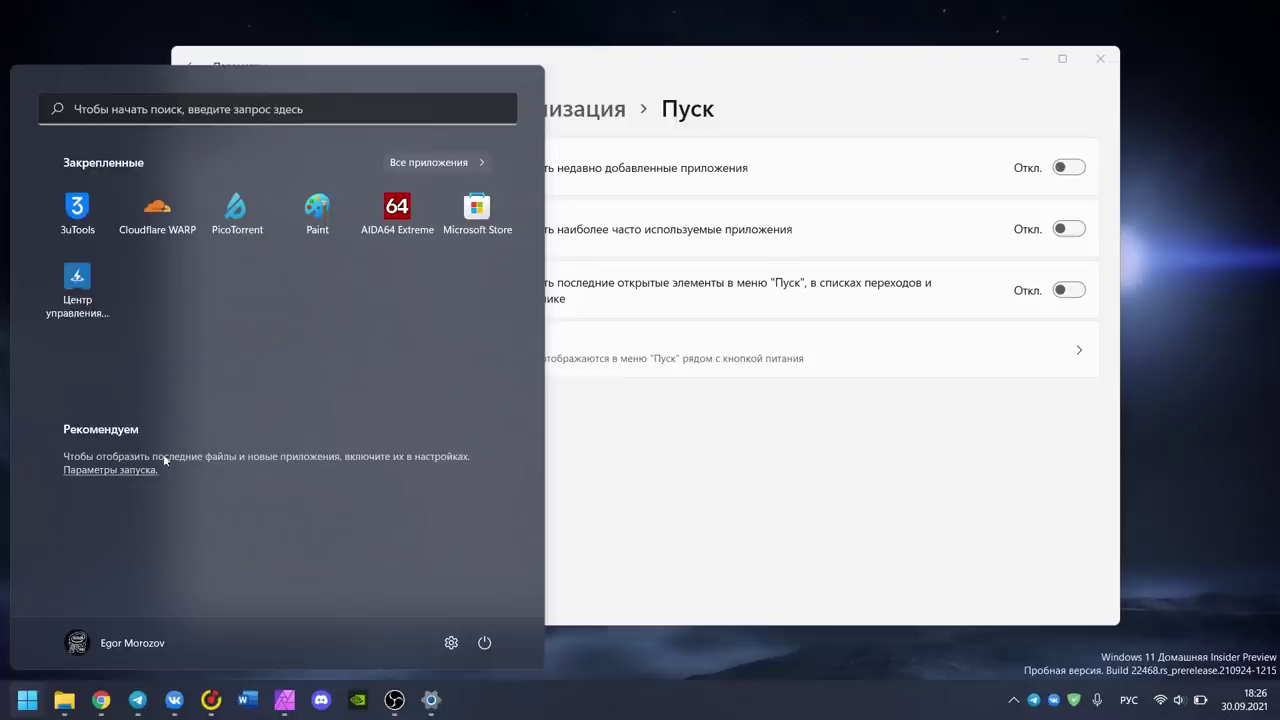
Step: Search Windows for "панель" with the results limited to the Параметры category
click(688, 467)
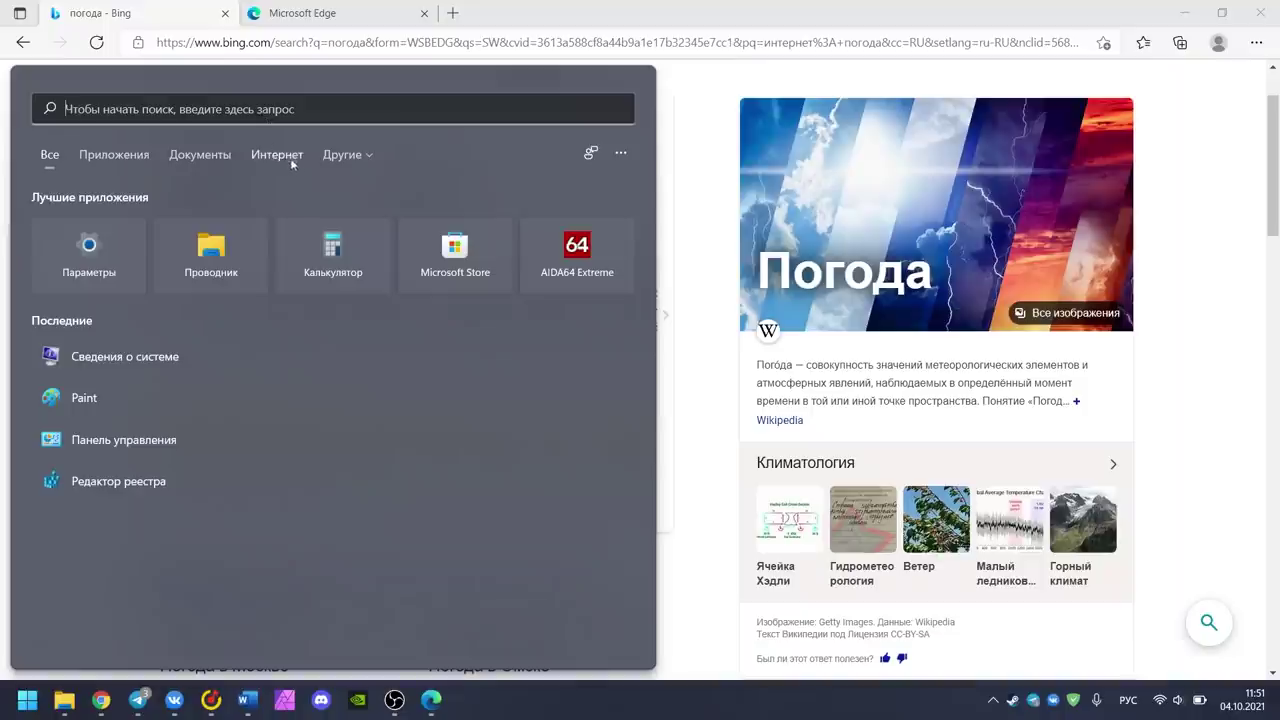
click(340, 155)
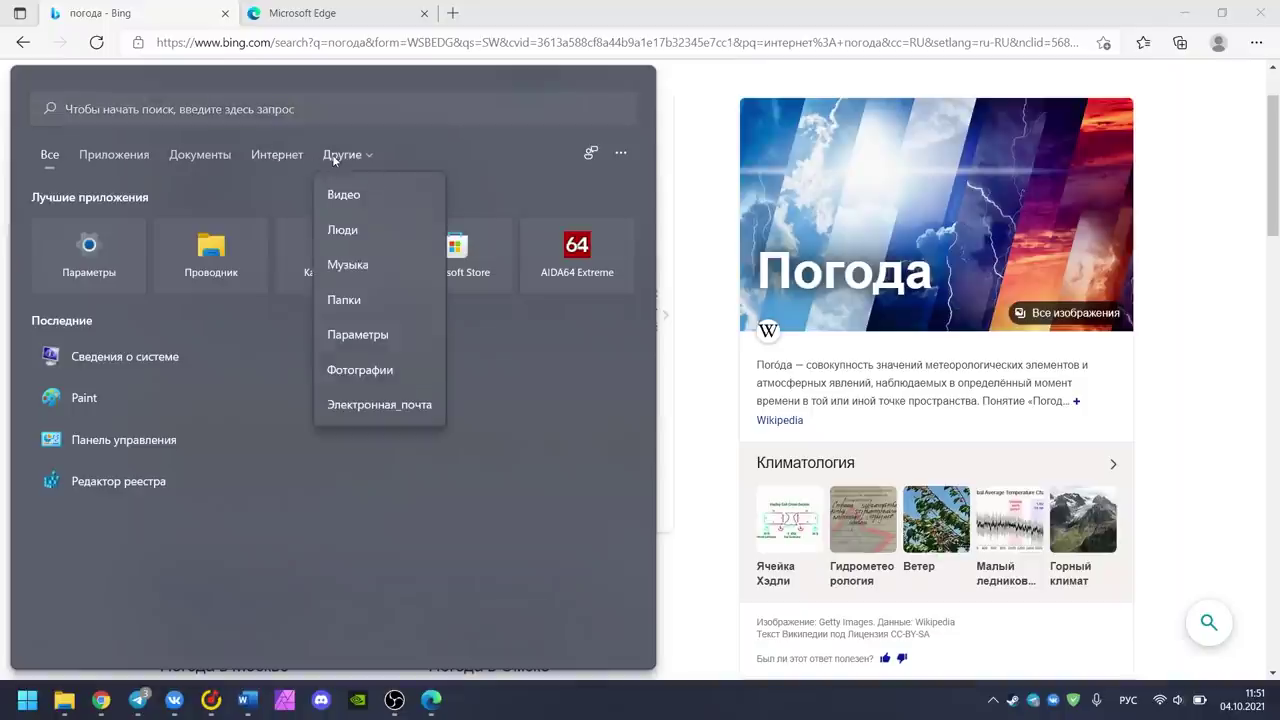
click(391, 335)
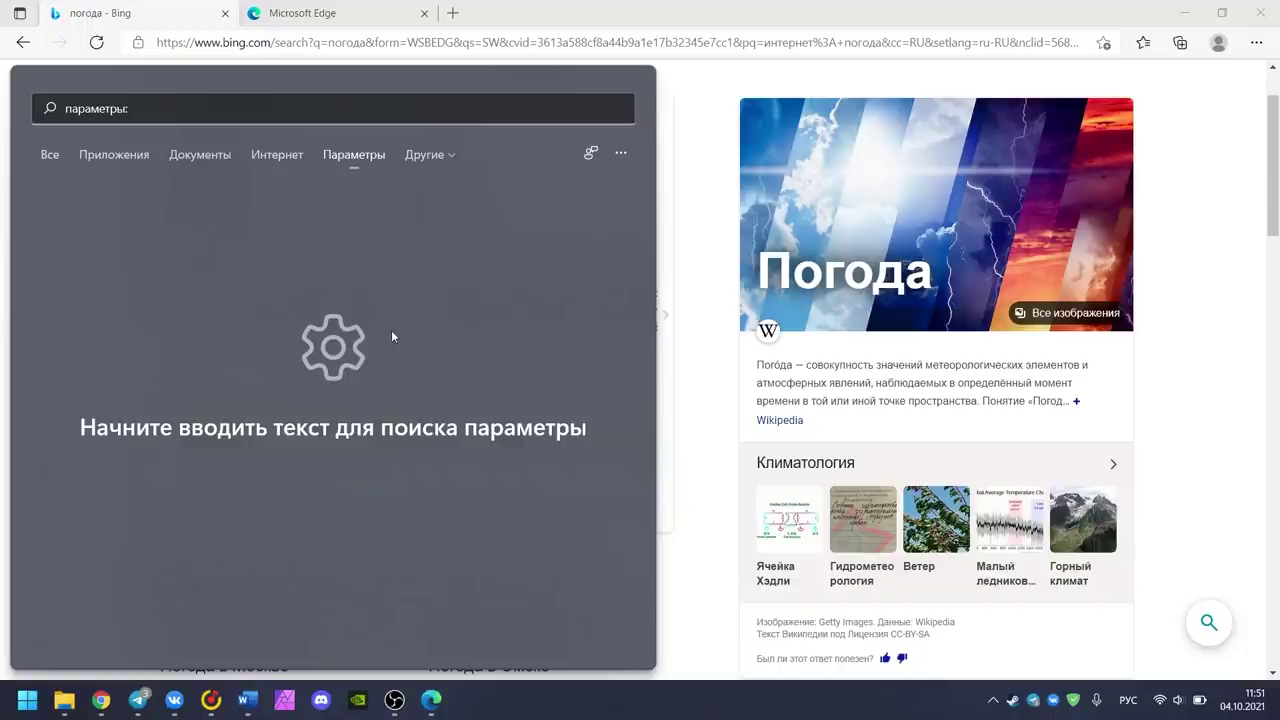
text(панель)
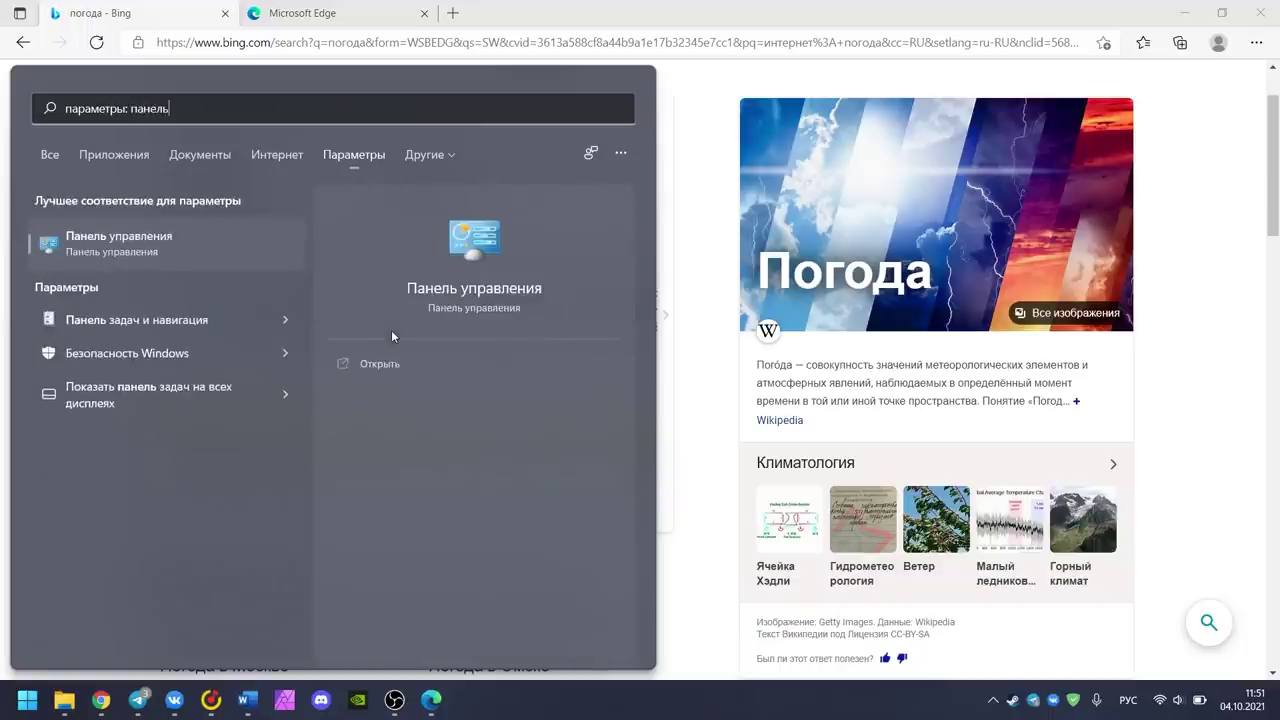
key(Down)
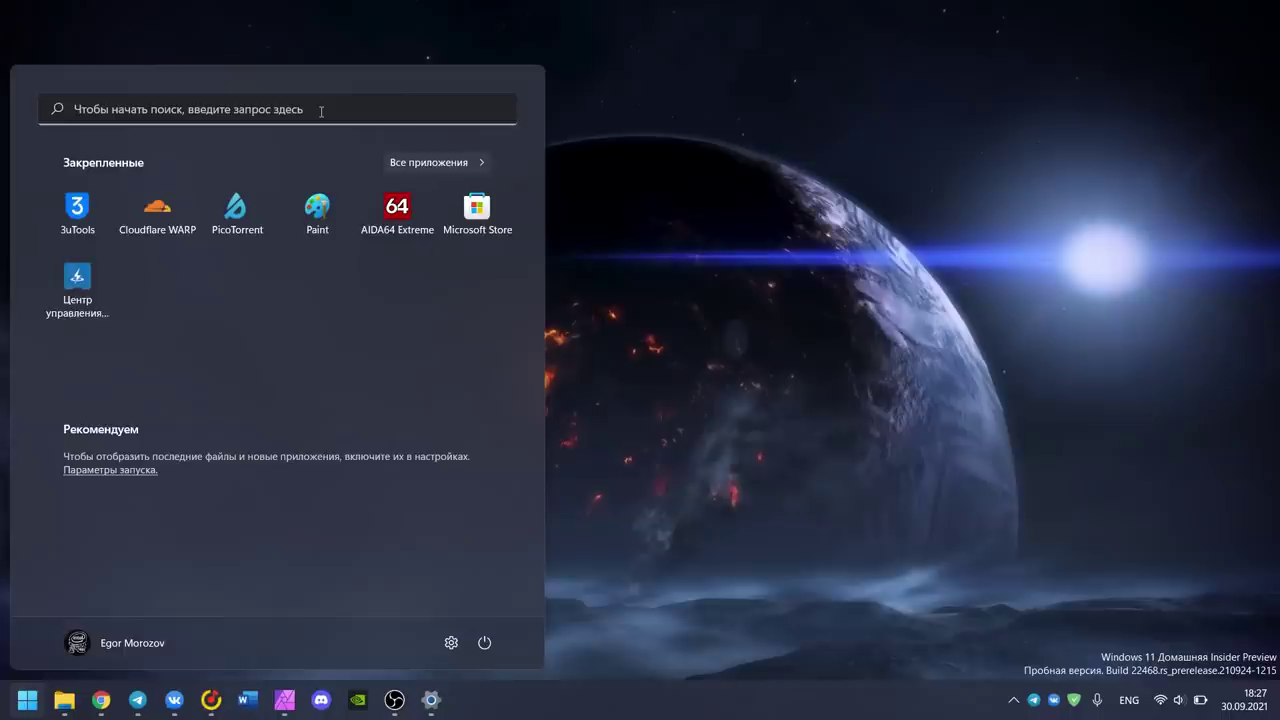
Step: Search from the Start menu for the misspelled "piant", and replace that query with "мой компьютер"
click(320, 112)
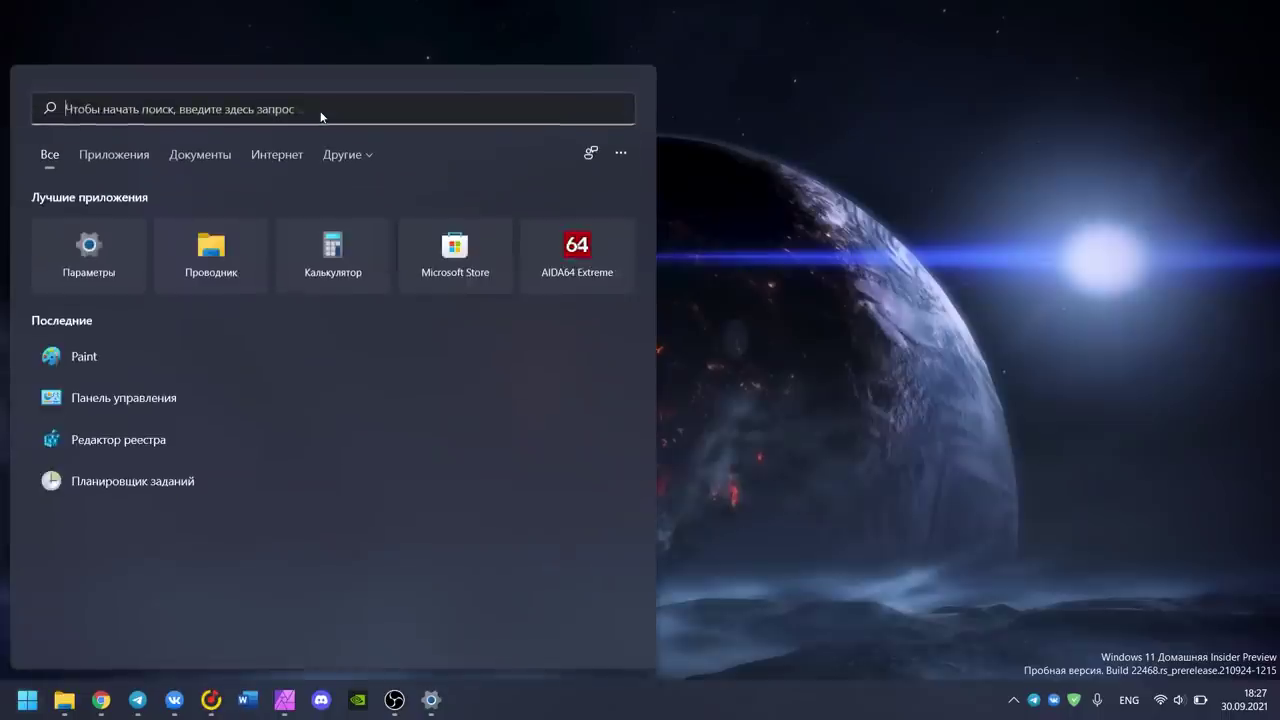
text(piant)
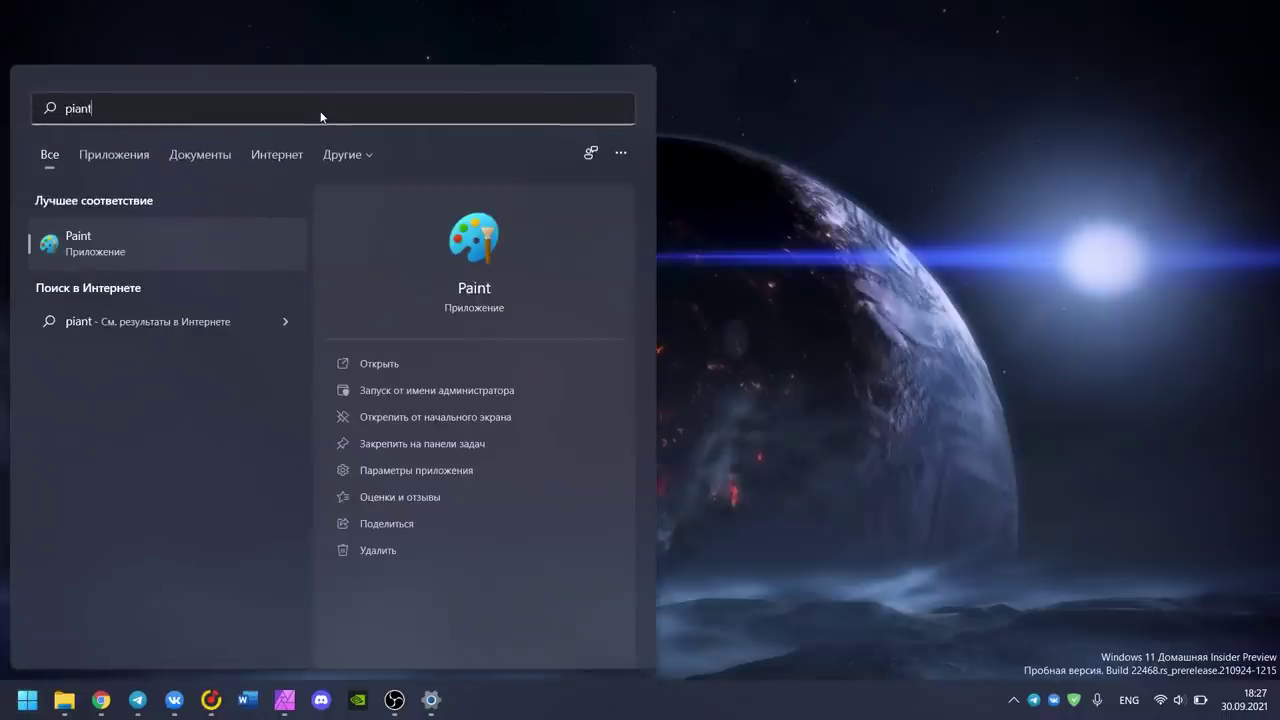
drag(138, 115, 44, 108)
key(alt+shift)
text(мой компьютер)
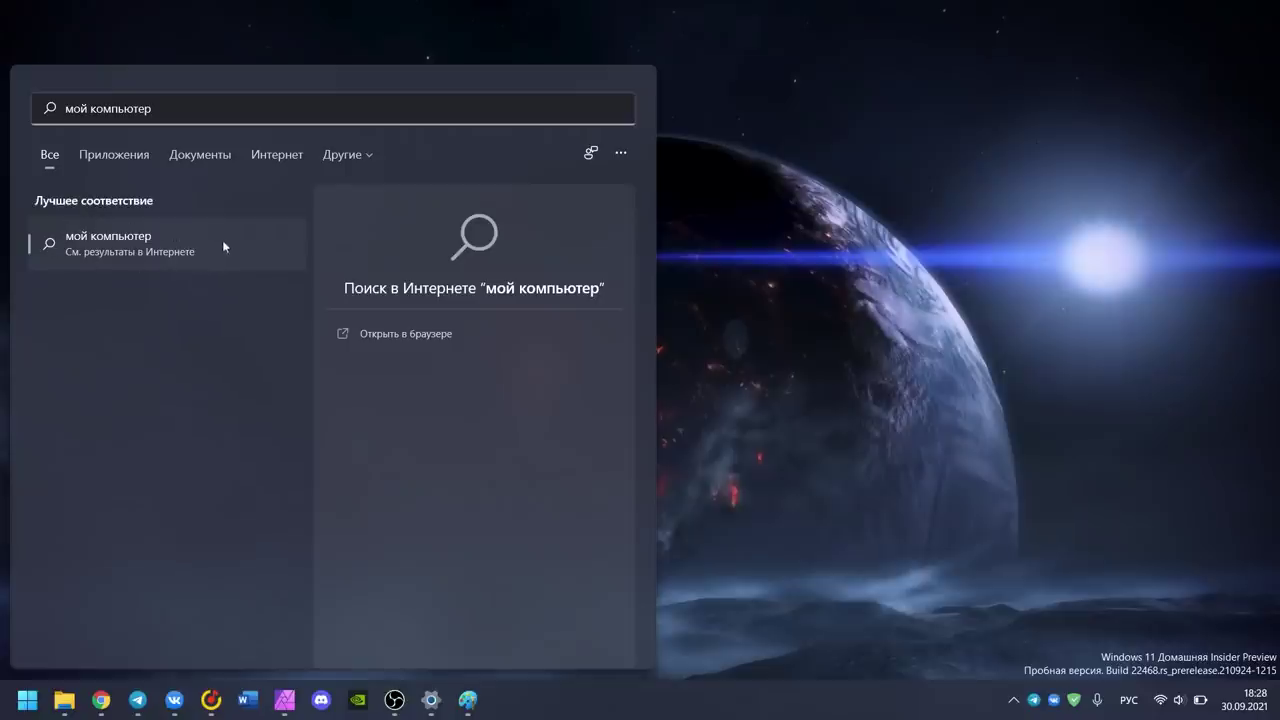
Step: Open the web results for "мой компьютер" in the browser and look through the Bing page
click(152, 250)
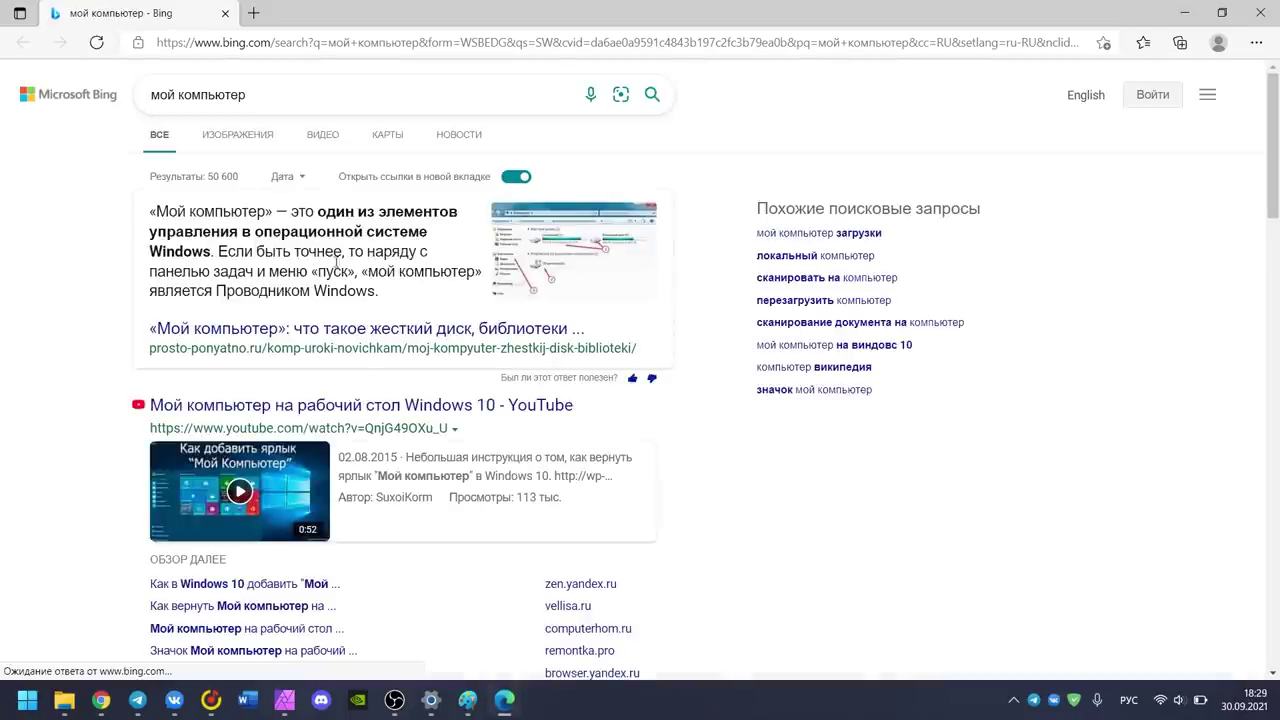
scroll(343, 265, down, 3)
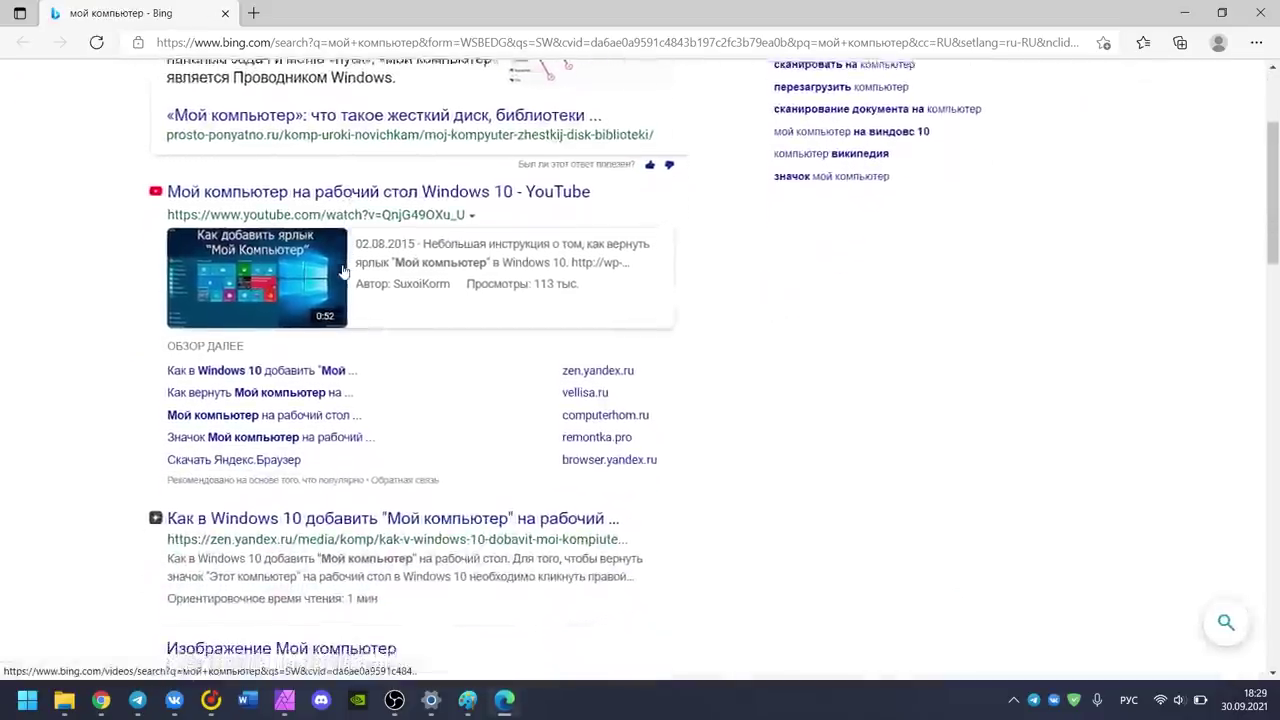
scroll(343, 265, down, 3)
scroll(343, 265, up, 5)
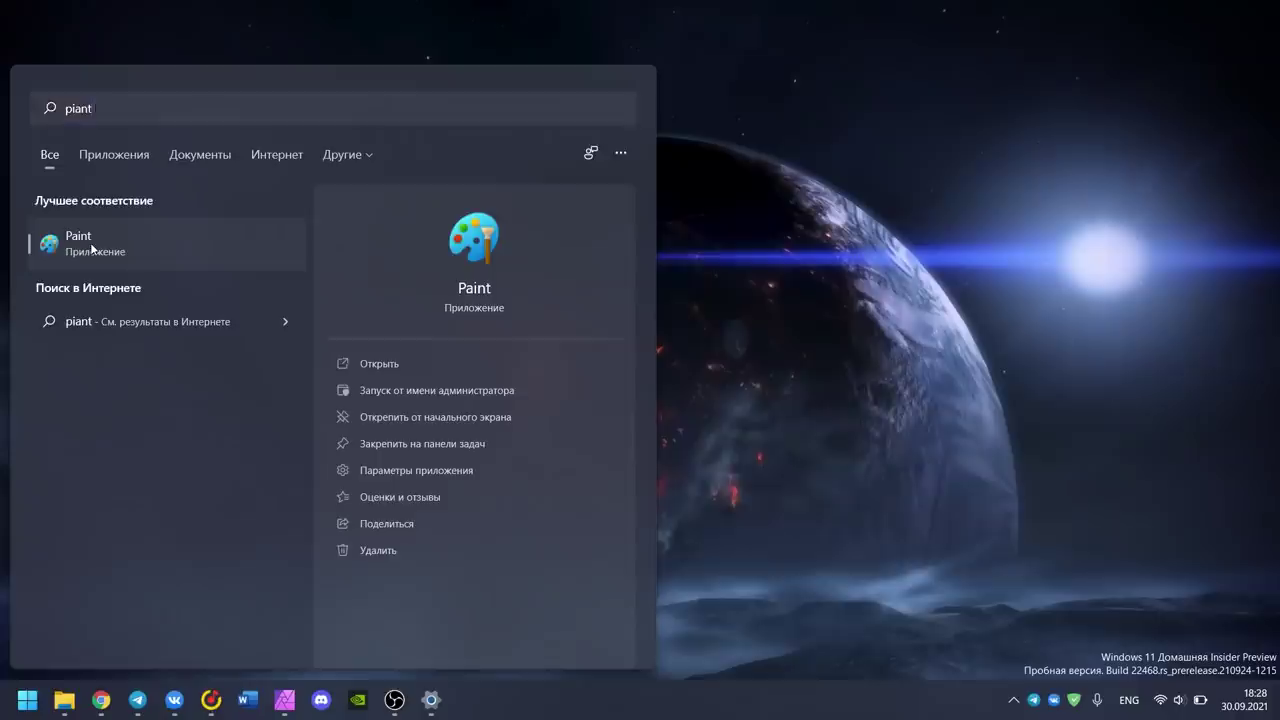
Step: Launch Paint from the "piant" search result and place a text box with font size 36 on the canvas
click(90, 242)
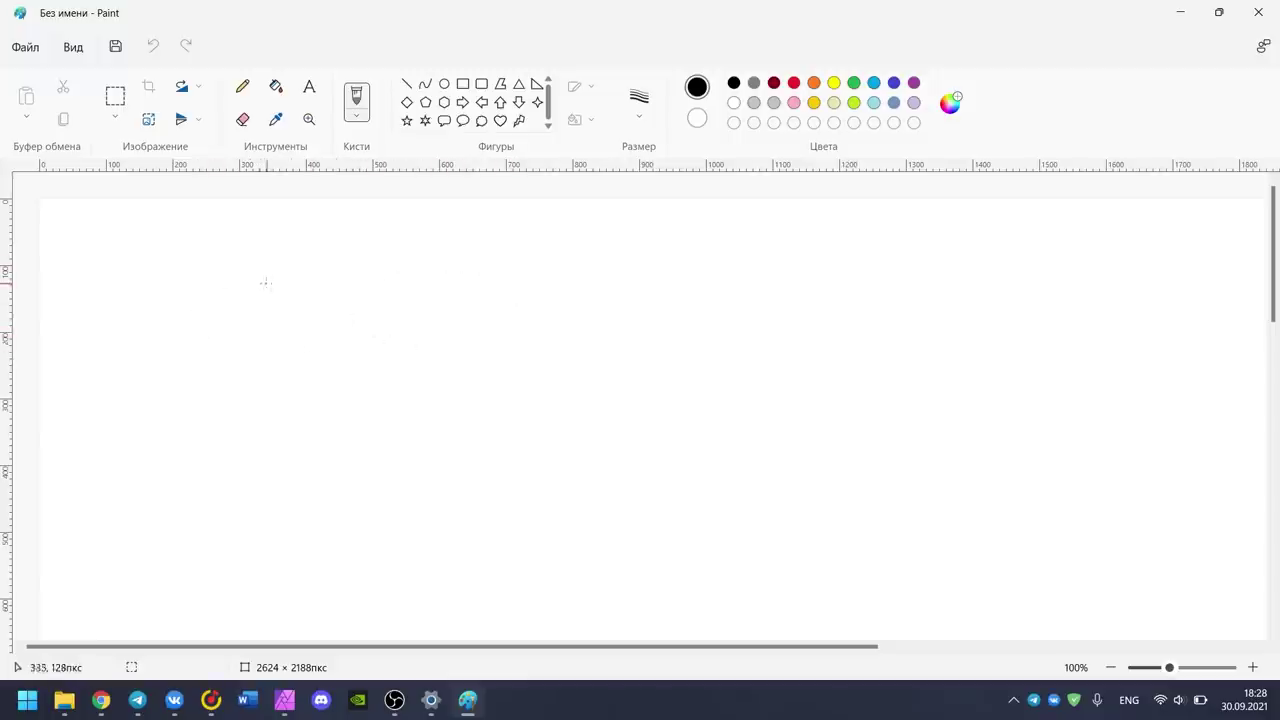
click(309, 86)
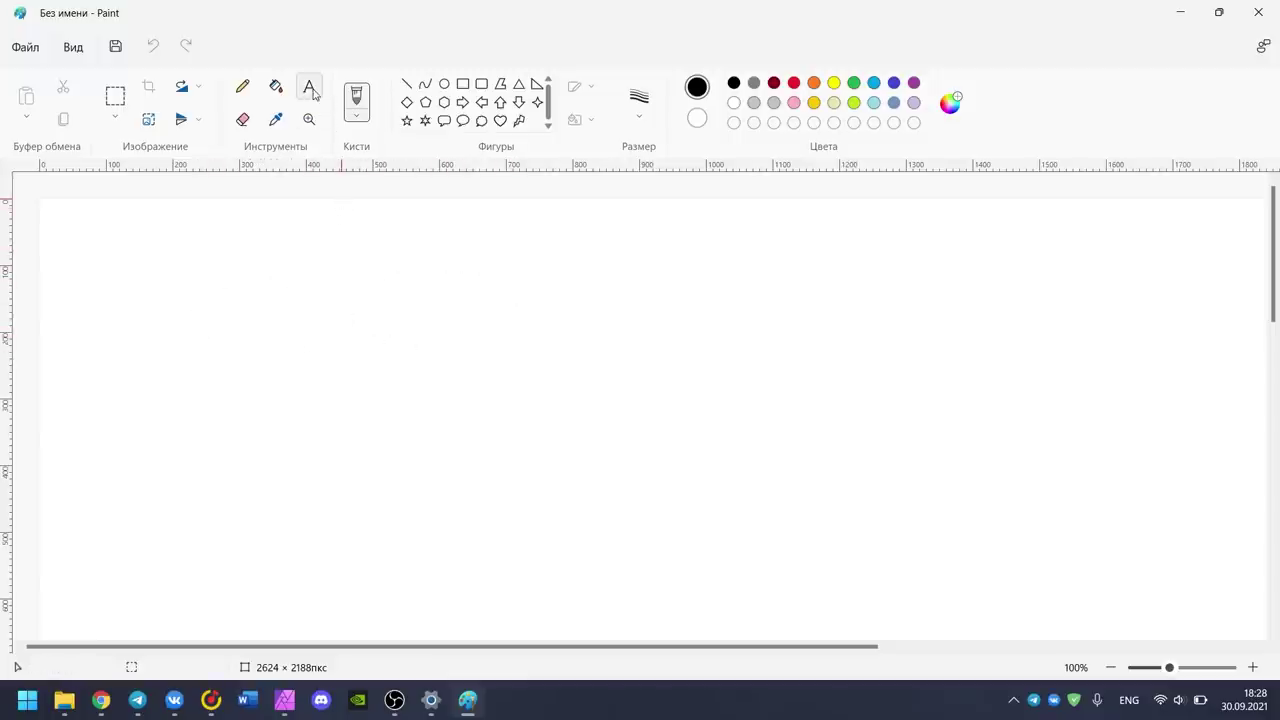
click(254, 300)
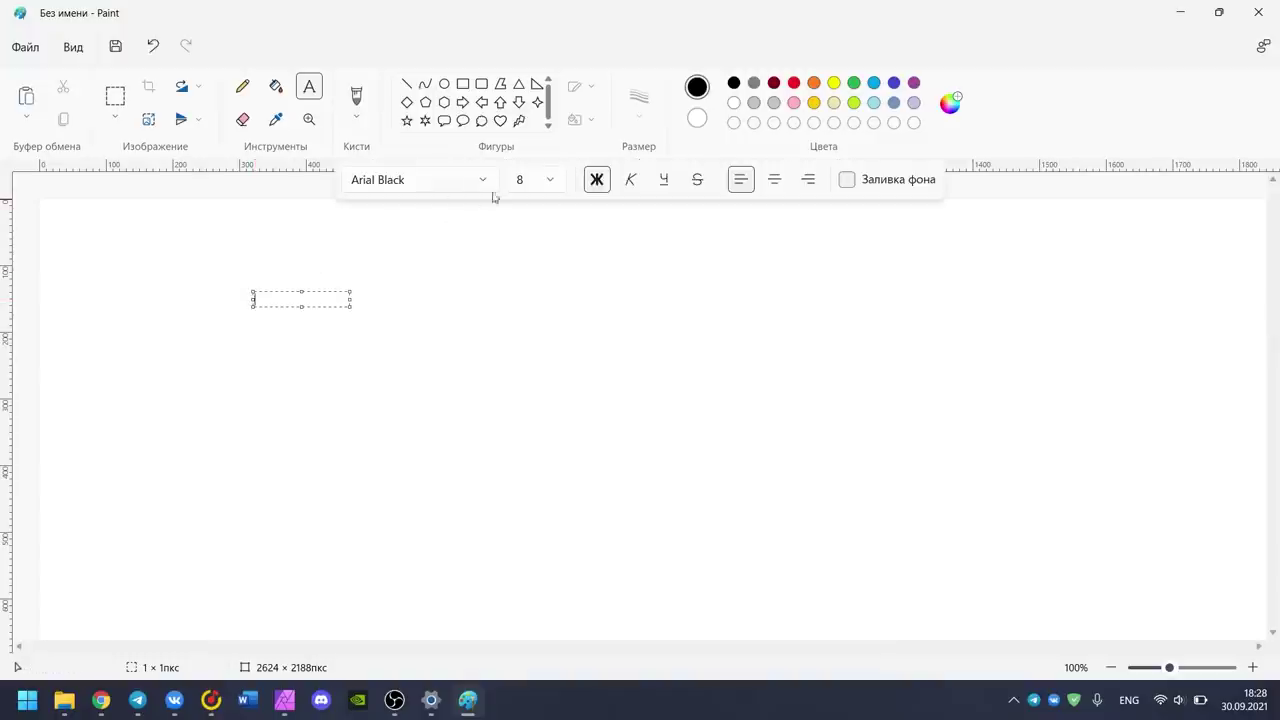
click(540, 182)
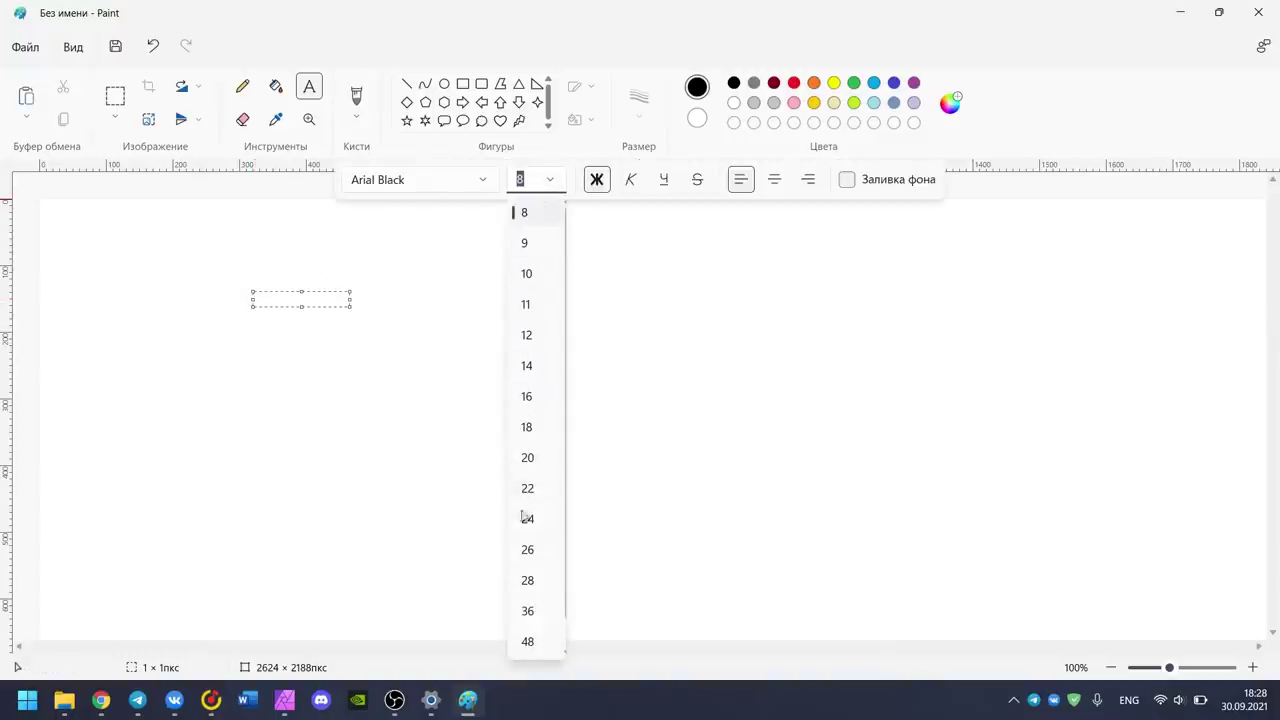
click(527, 609)
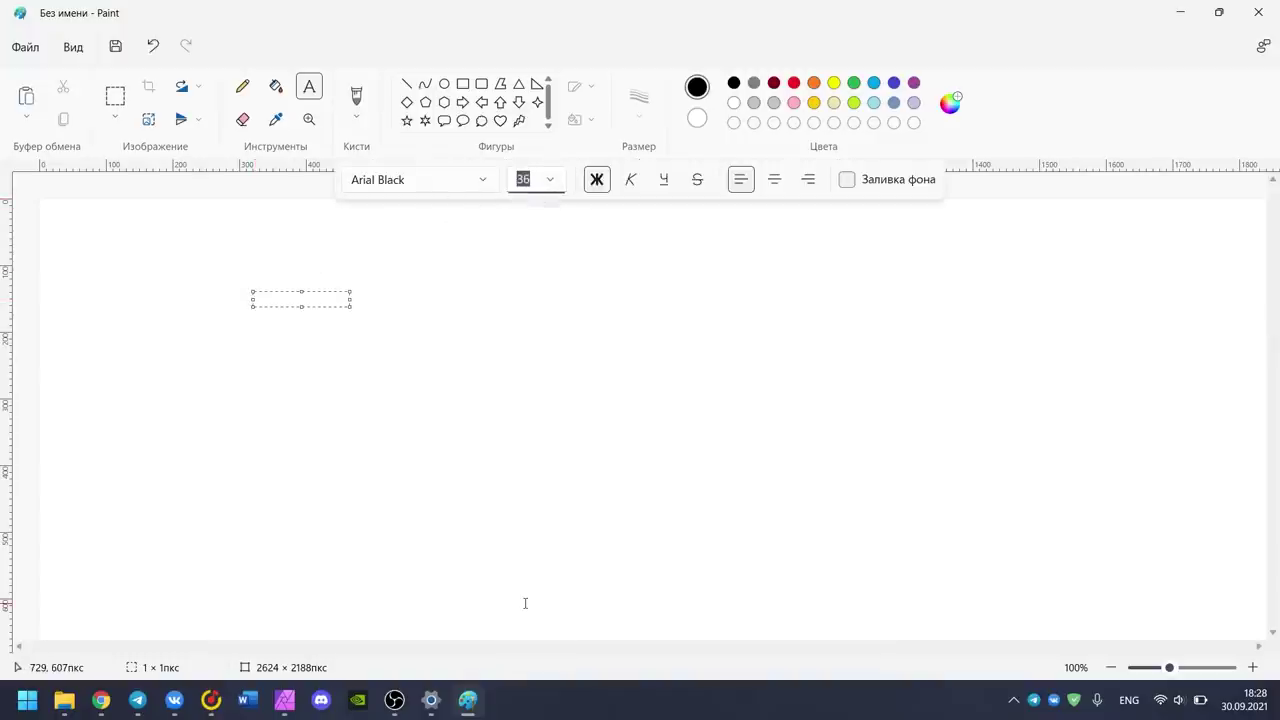
click(290, 302)
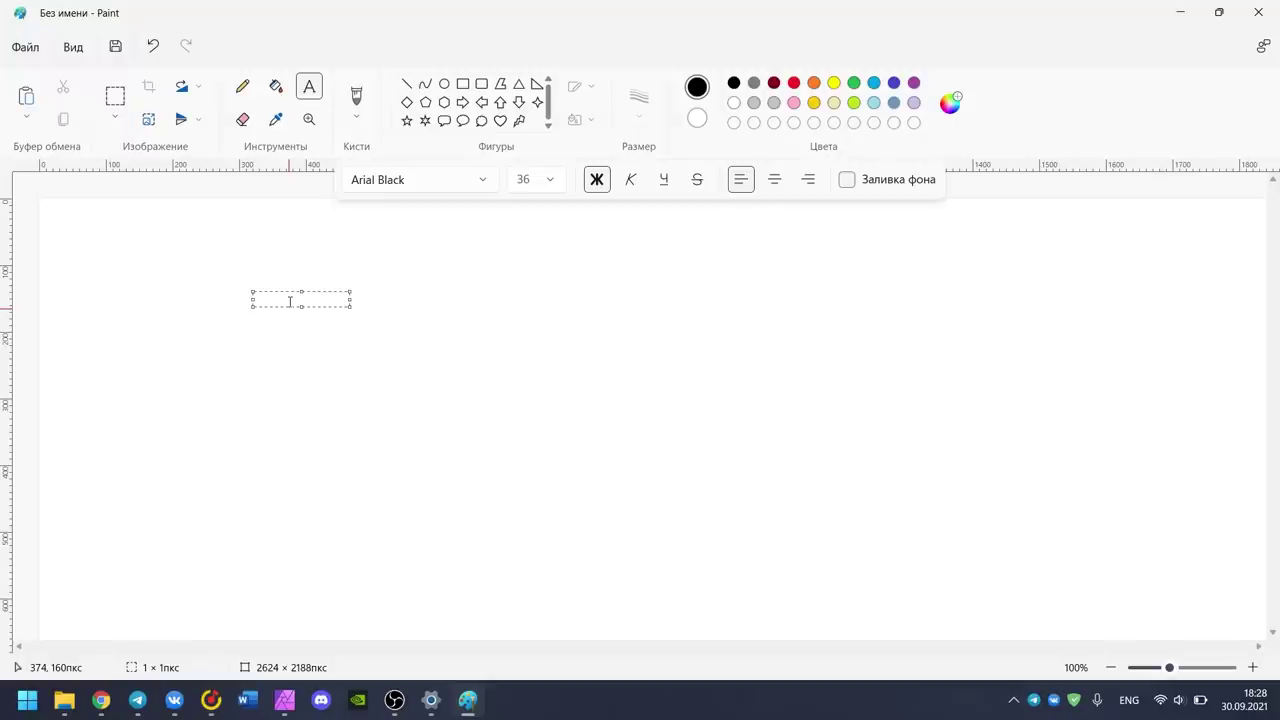
Step: Enter "Мой компьютер" in the text box and widen the box to about 540 px
text(V)
key(BackSpace)
key(alt+shift)
text(Мой компьютер)
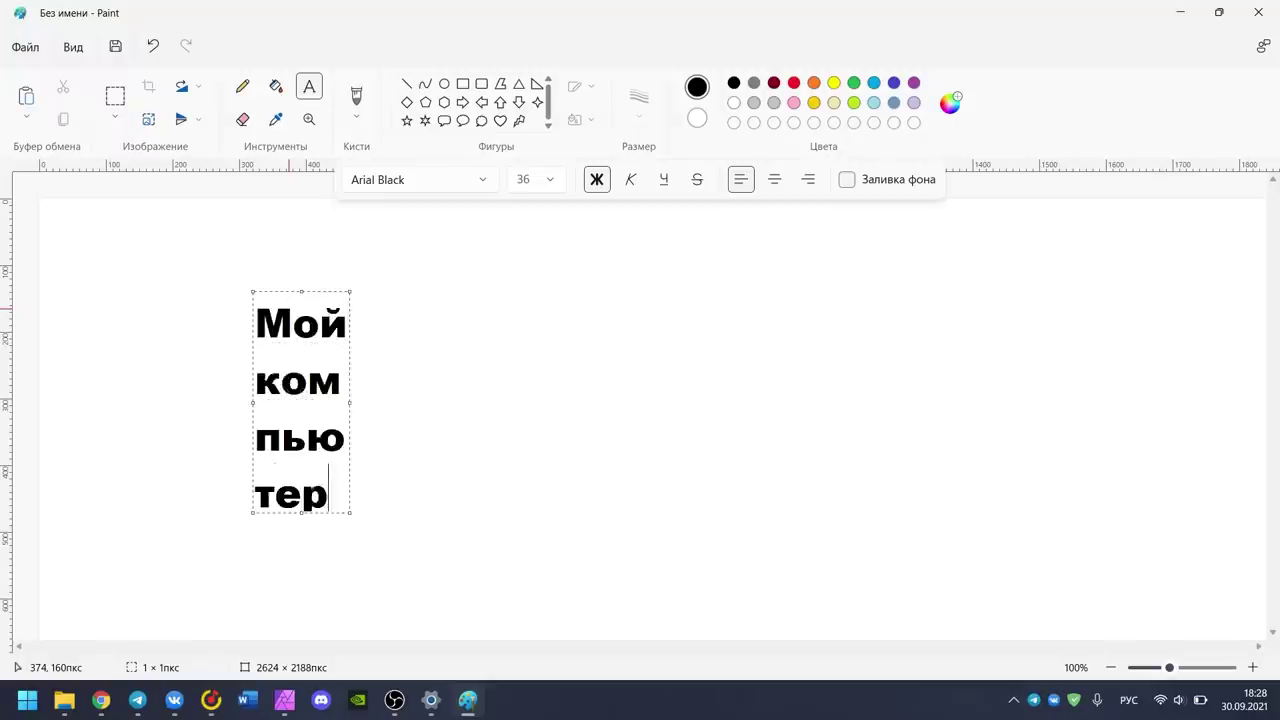
drag(346, 403, 609, 406)
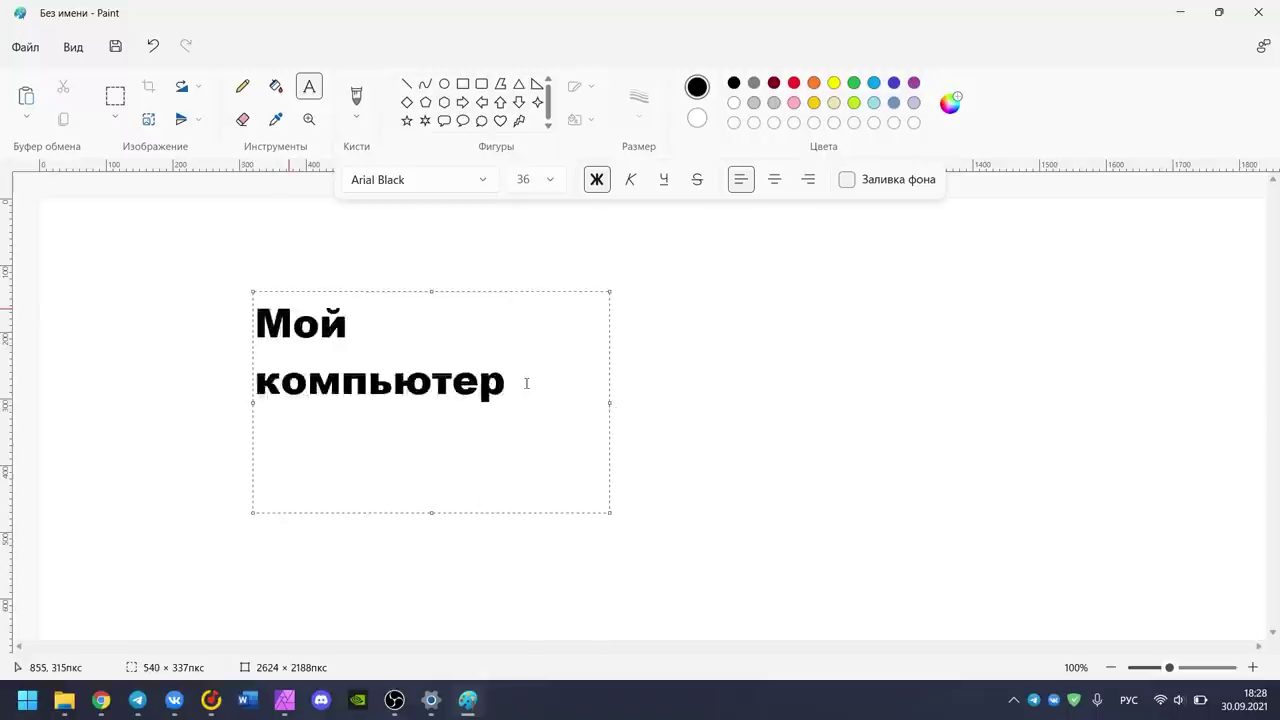
Step: Make the whole text "Мой компьютер" red and italic
drag(520, 381, 295, 331)
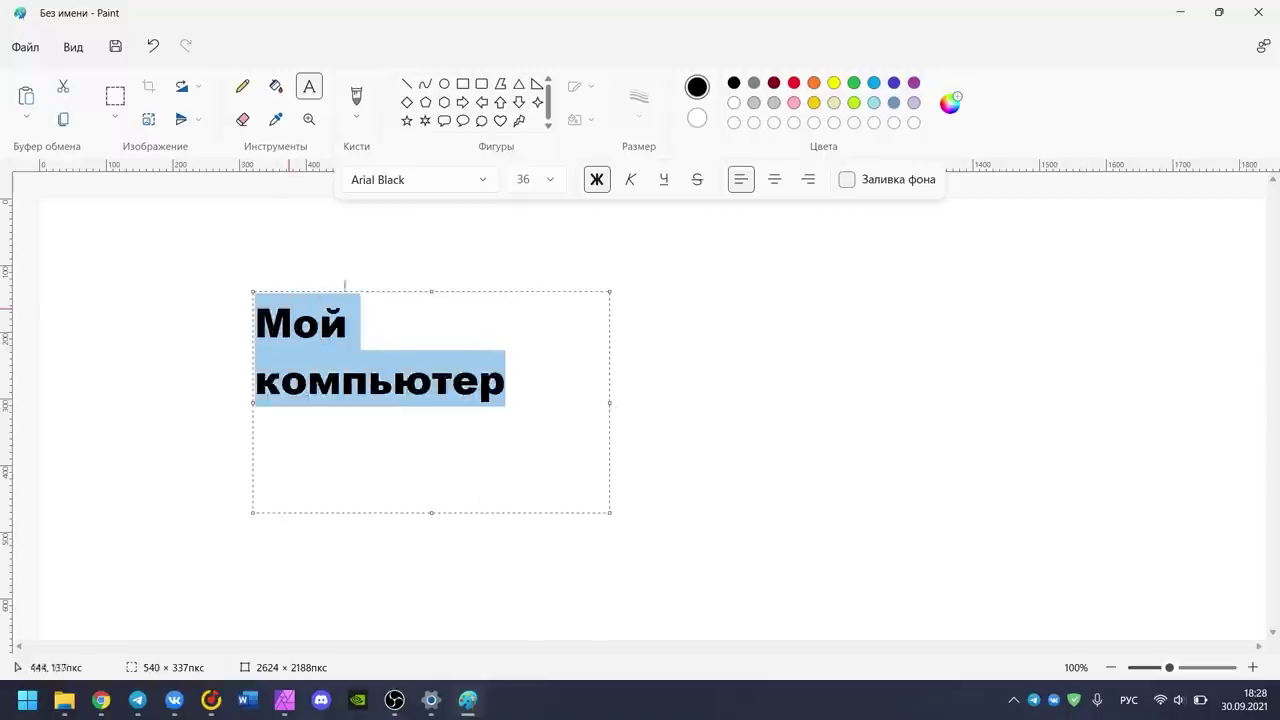
click(793, 84)
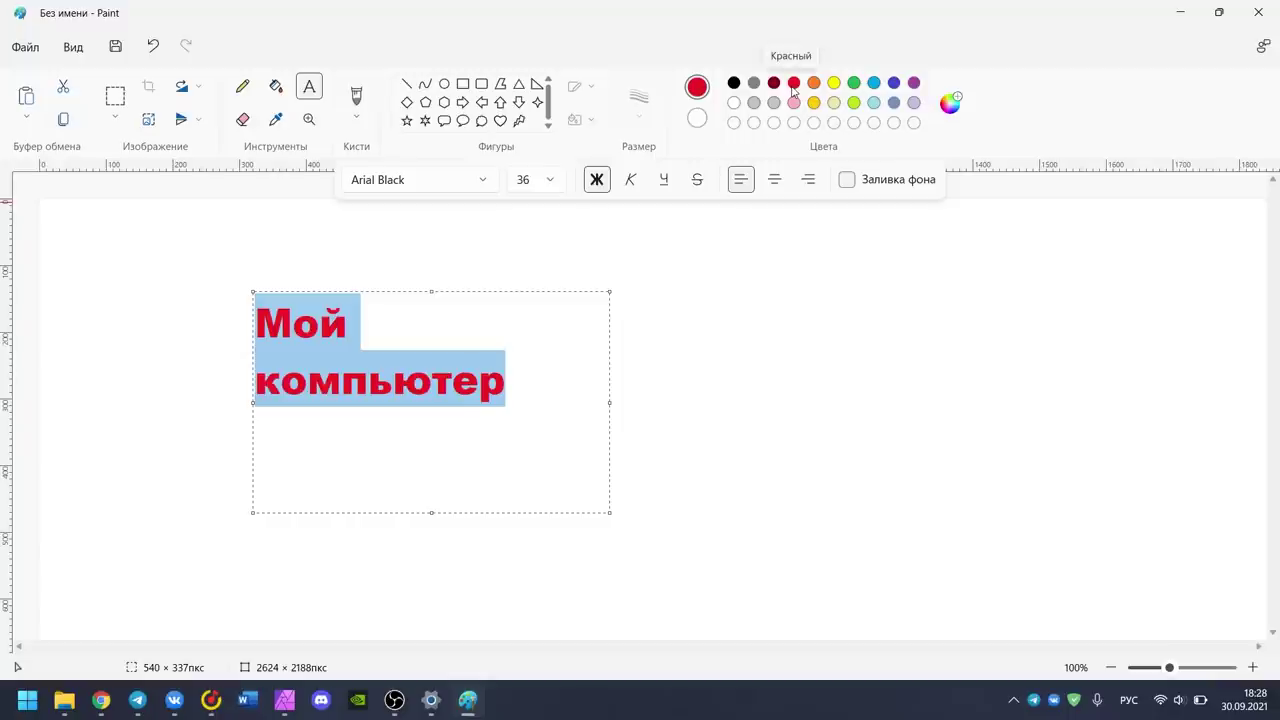
click(630, 180)
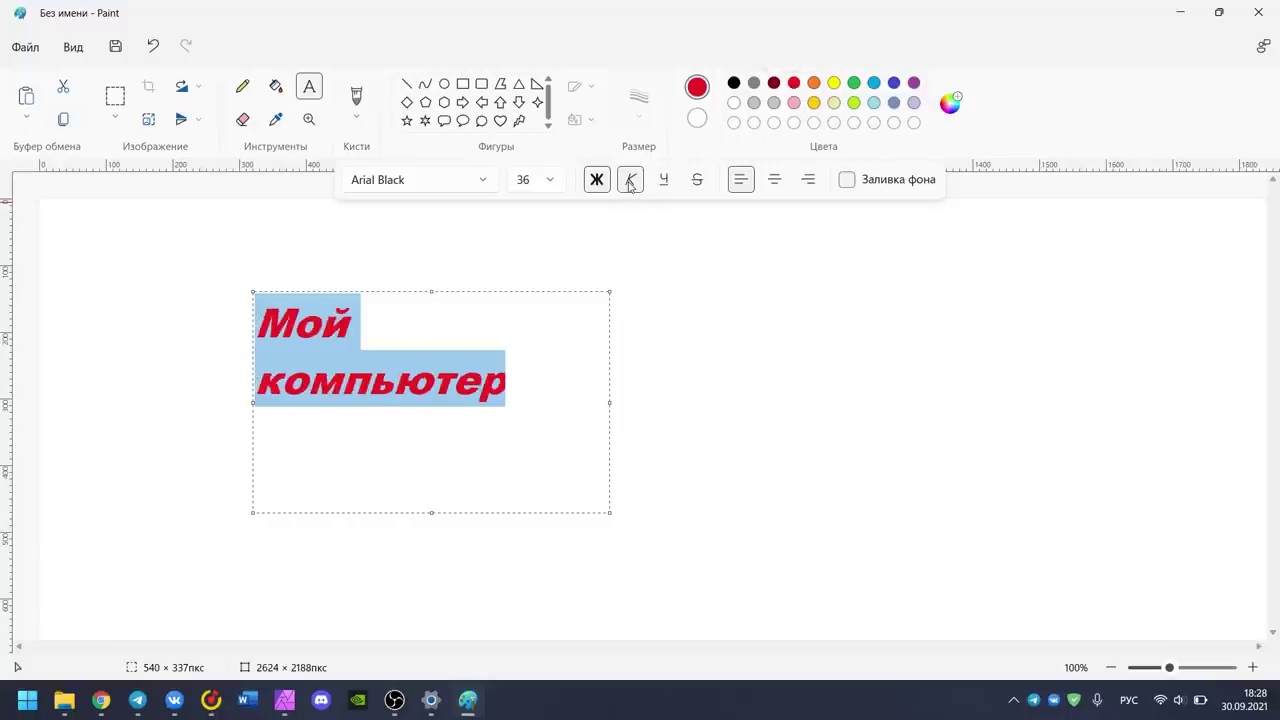
Step: Switch to Microsoft Store from the Start menu's pinned apps and open the featured Asphalt 9: Легенды product page
click(22, 714)
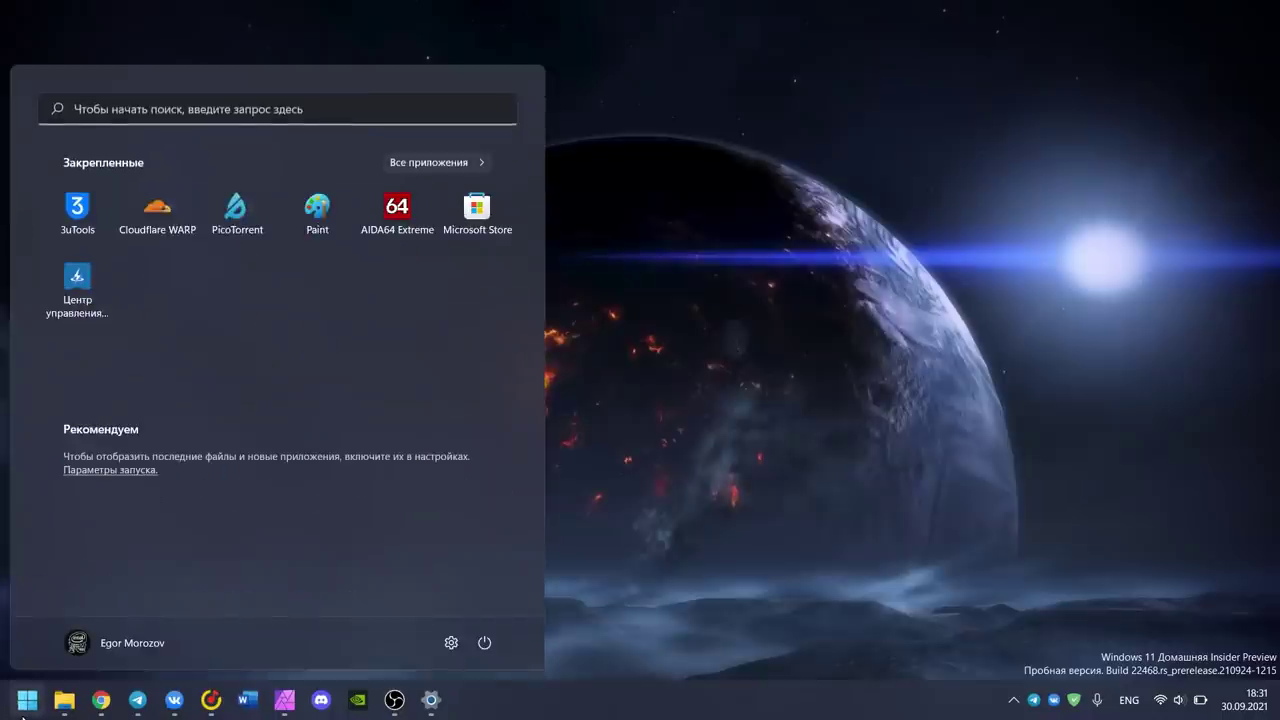
click(478, 215)
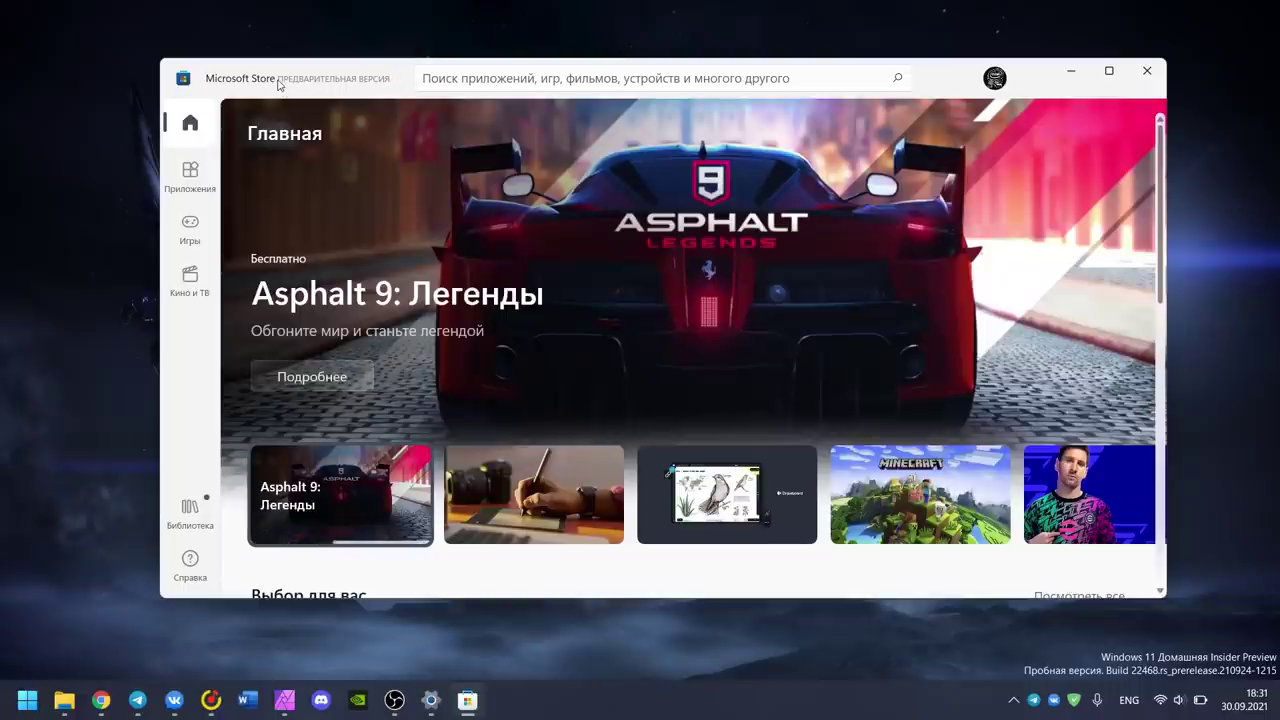
click(493, 216)
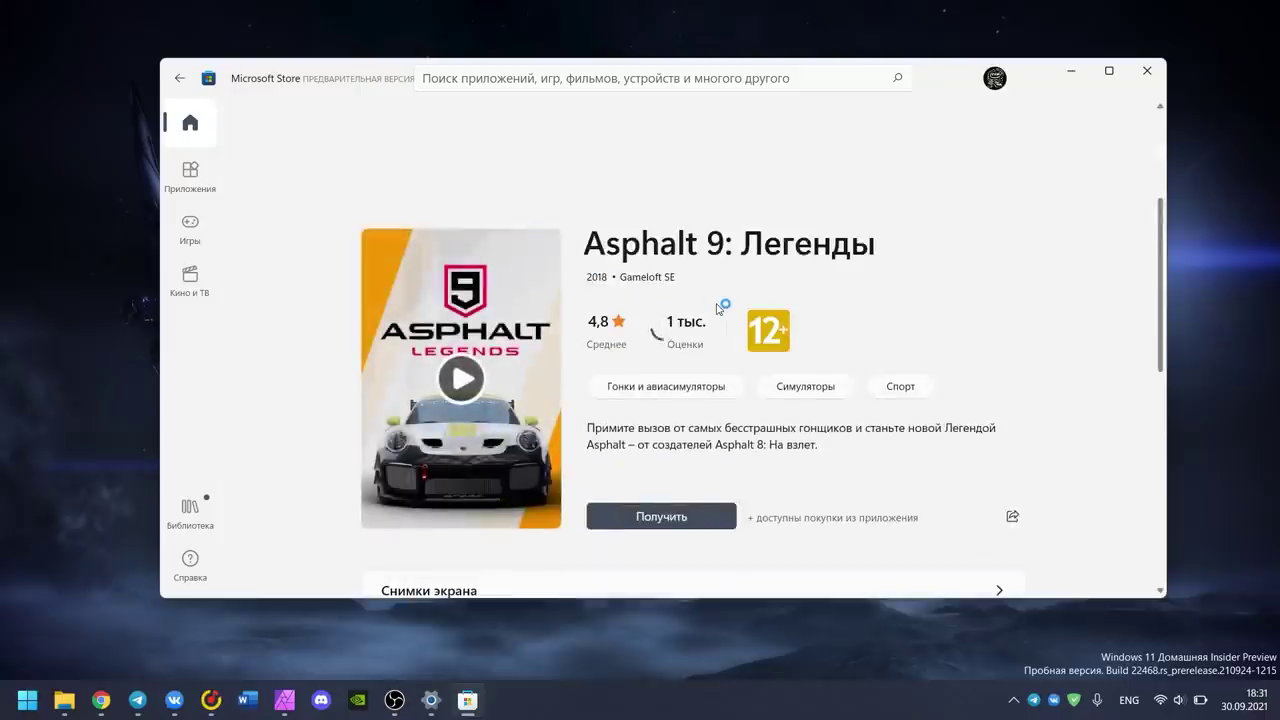
Step: Look through the Asphalt 9: Легенды page, including its screenshots, description, reviews, features and system requirements
scroll(717, 308, down, 3)
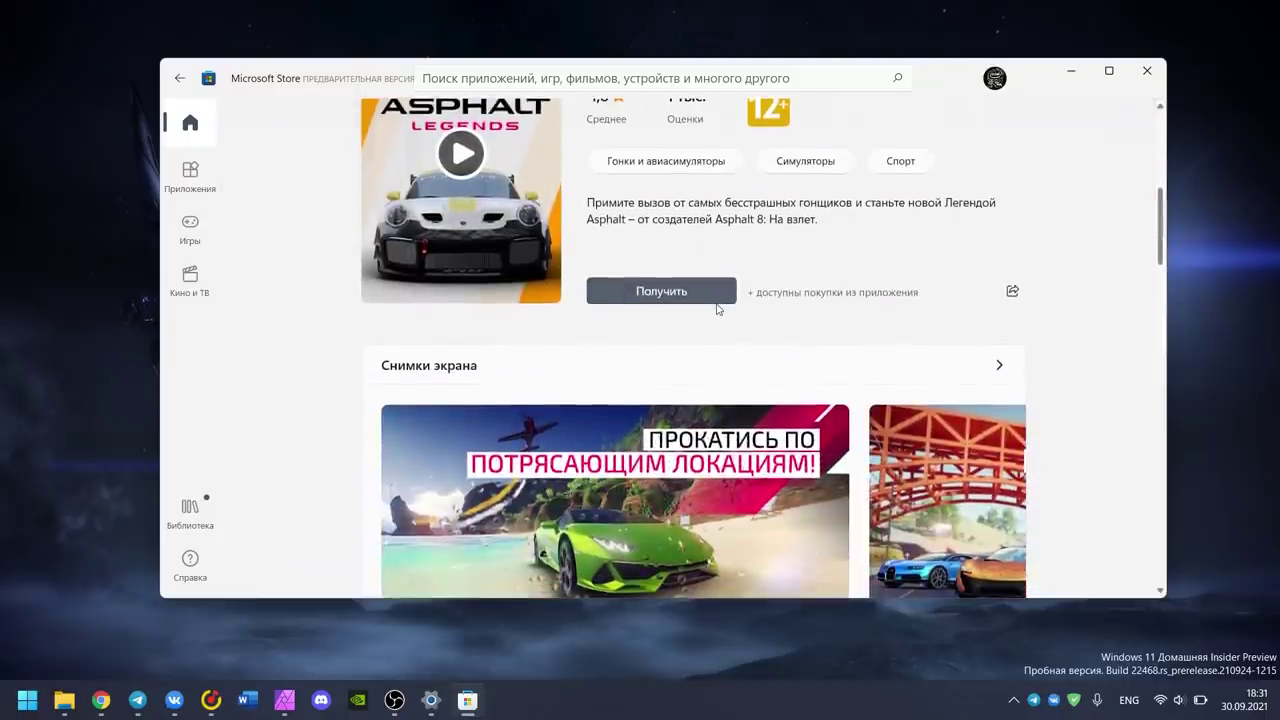
scroll(717, 308, down, 3)
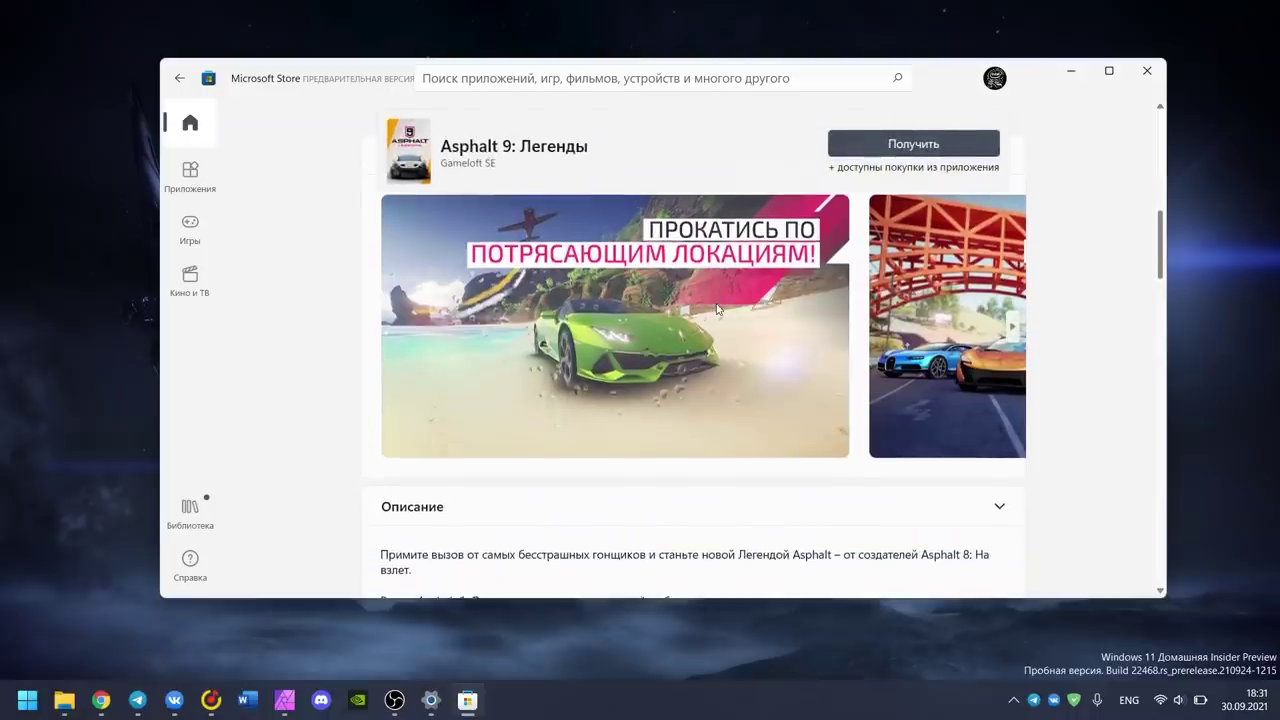
scroll(717, 308, down, 5)
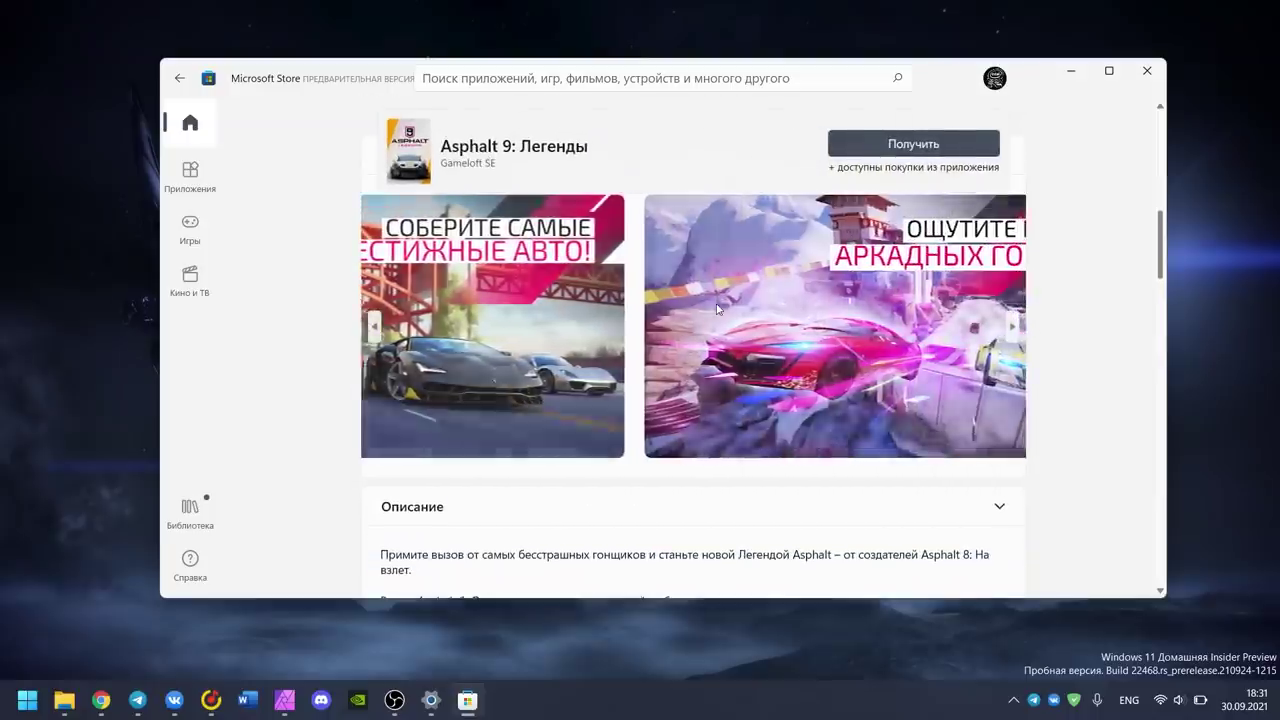
scroll(717, 308, down, 3)
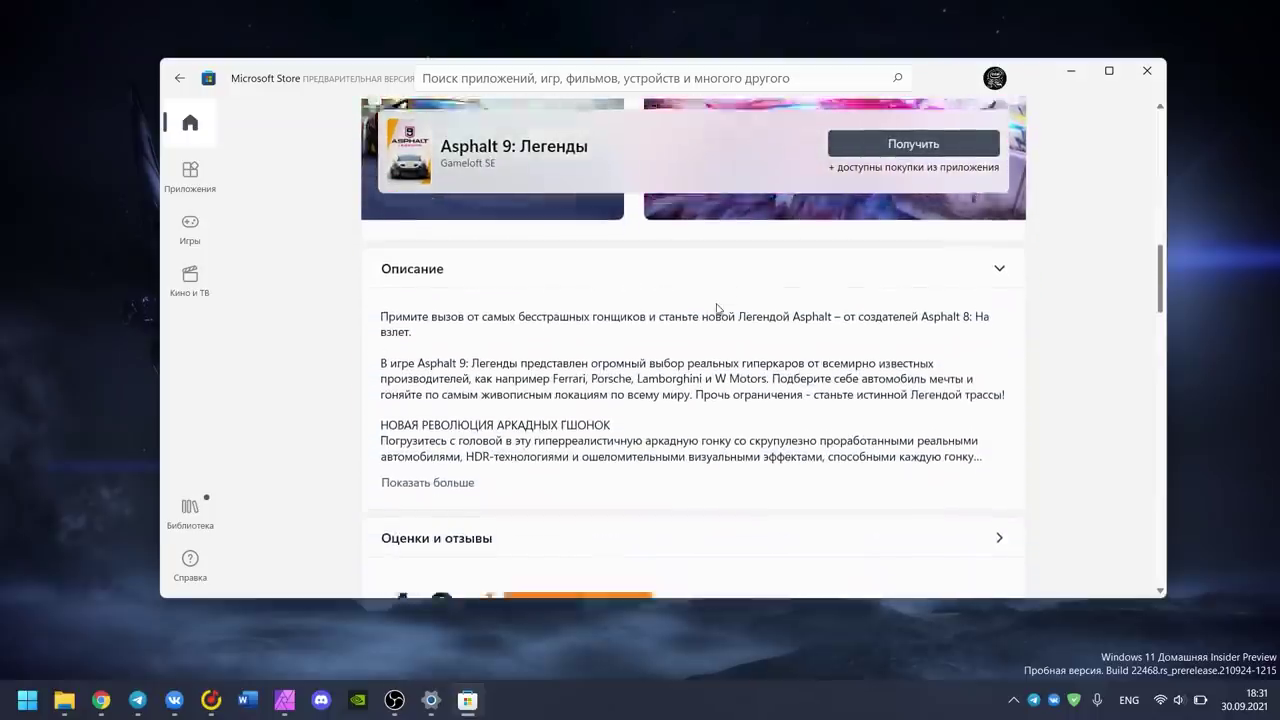
scroll(717, 308, down, 3)
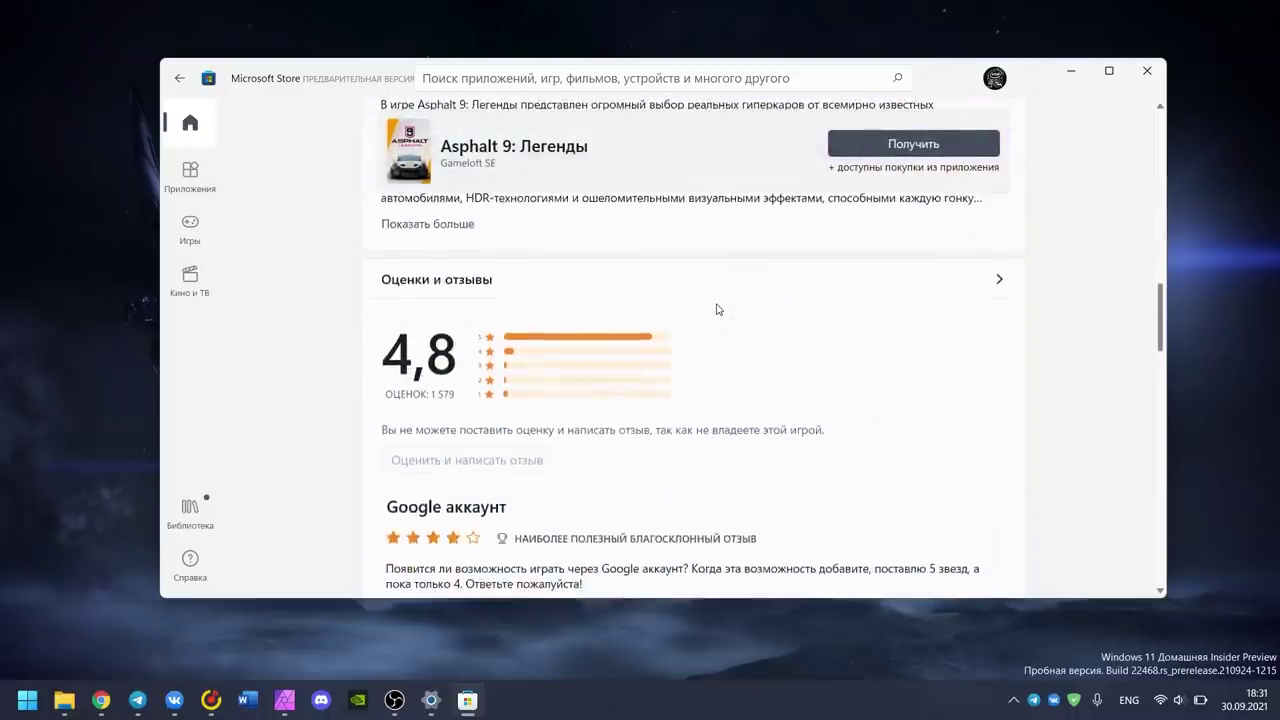
scroll(717, 308, down, 3)
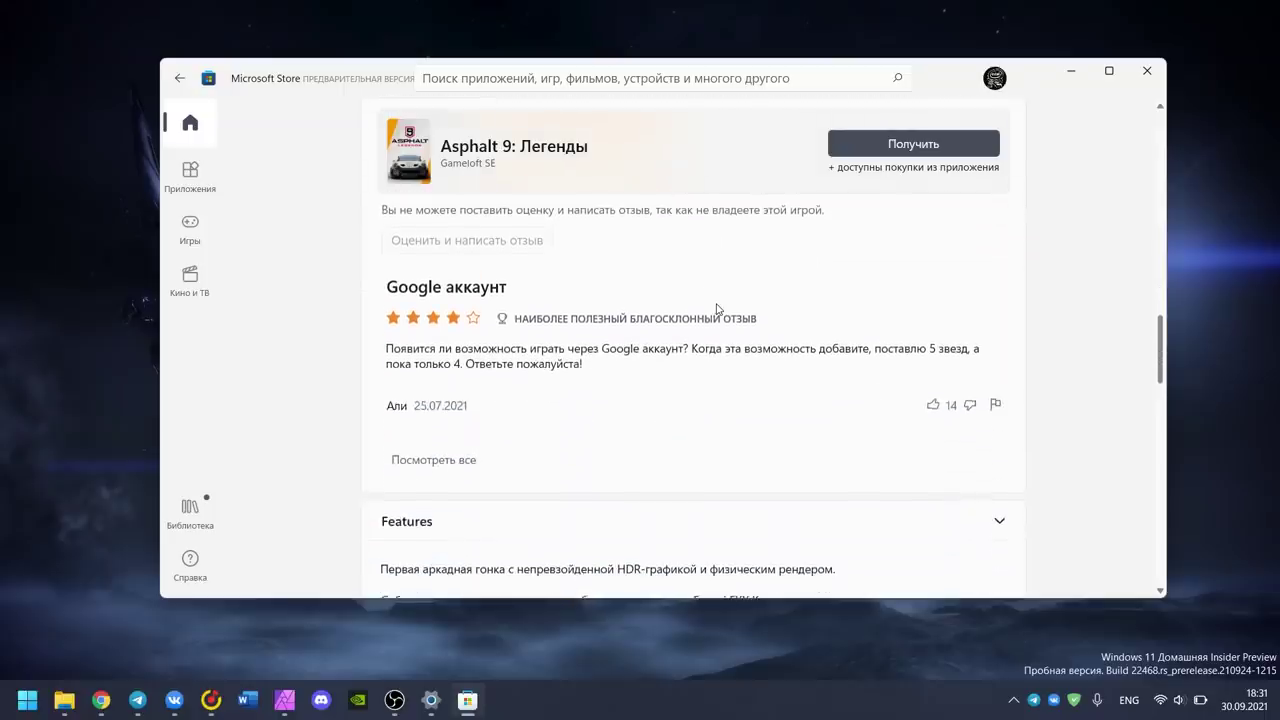
scroll(631, 456, down, 2)
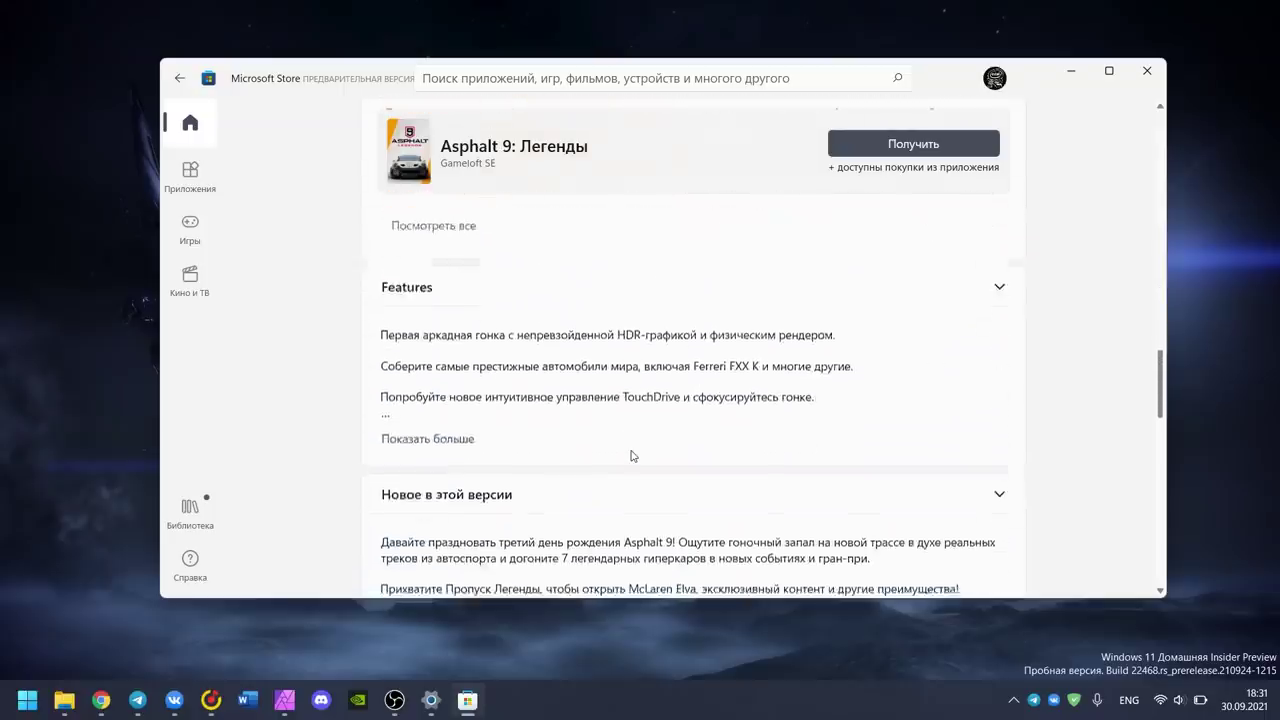
scroll(631, 456, down, 4)
scroll(631, 456, up, 5)
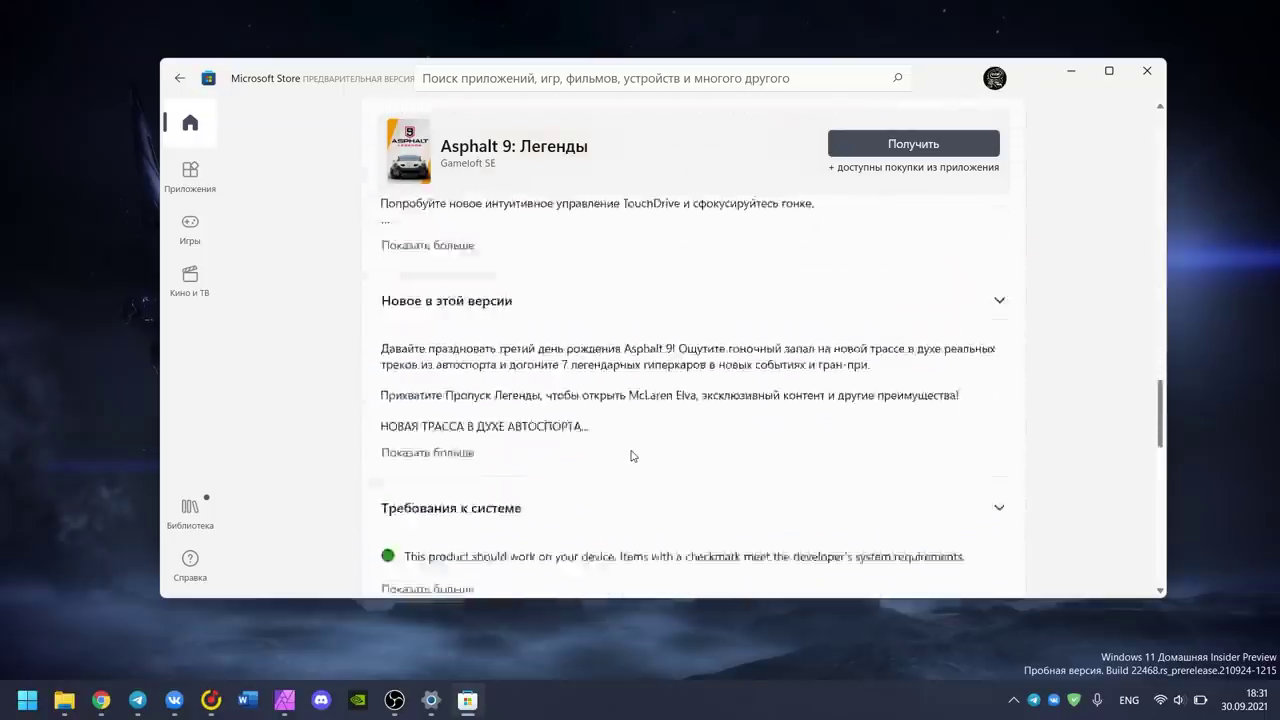
Step: Open the store's Библиотека and start the update of Калькулятор Windows
click(190, 510)
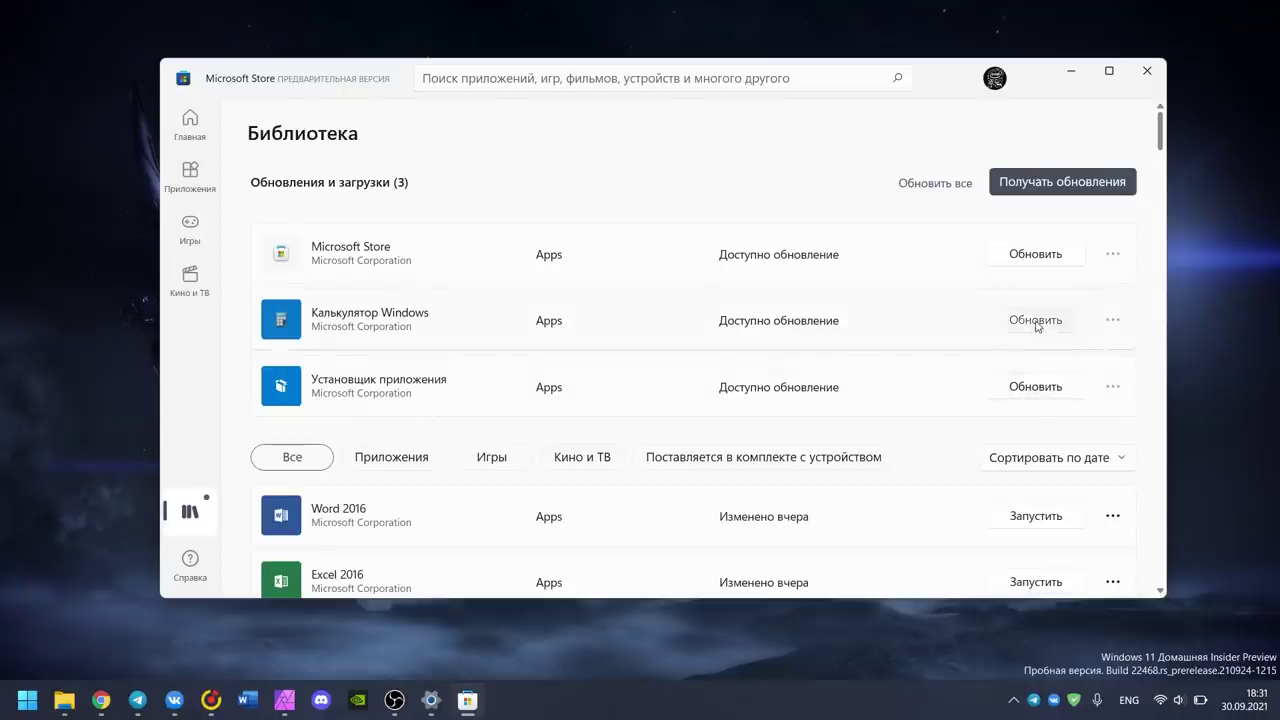
click(1037, 324)
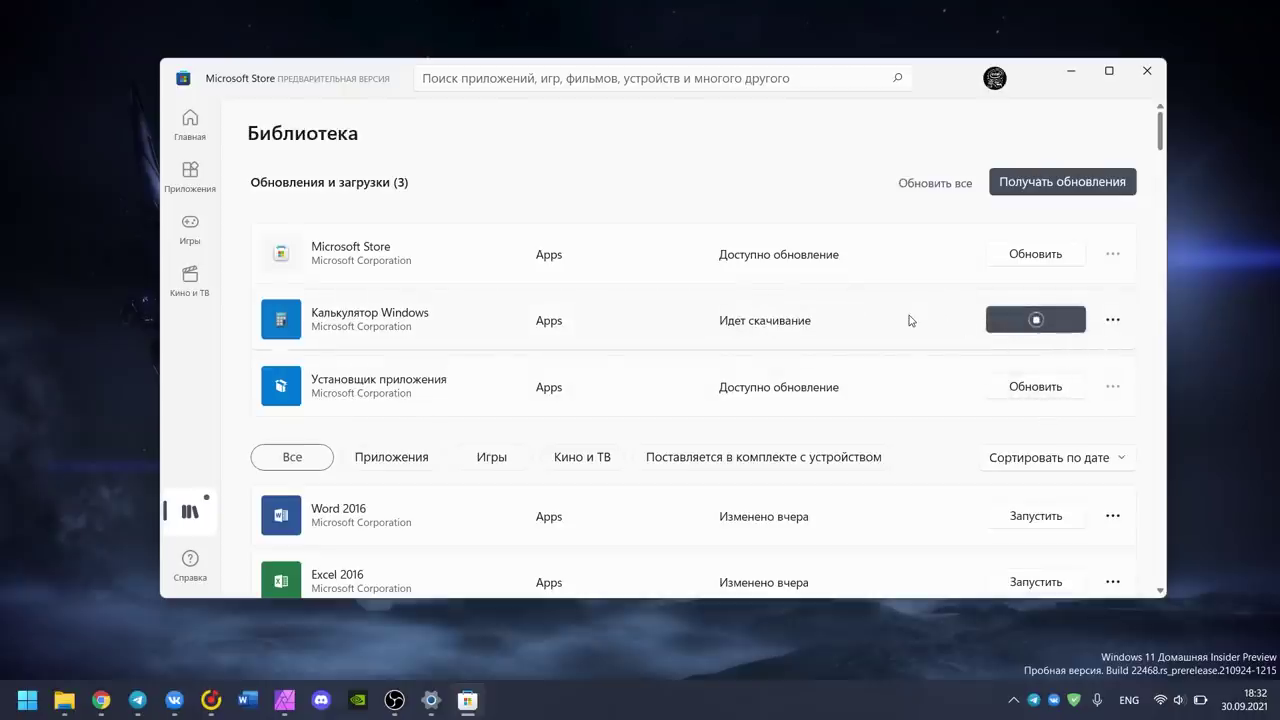
Step: Look through the Библиотека list and the app collections on the store's Приложения page, down to Индивидуальная подборка приложений
scroll(910, 320, down, 5)
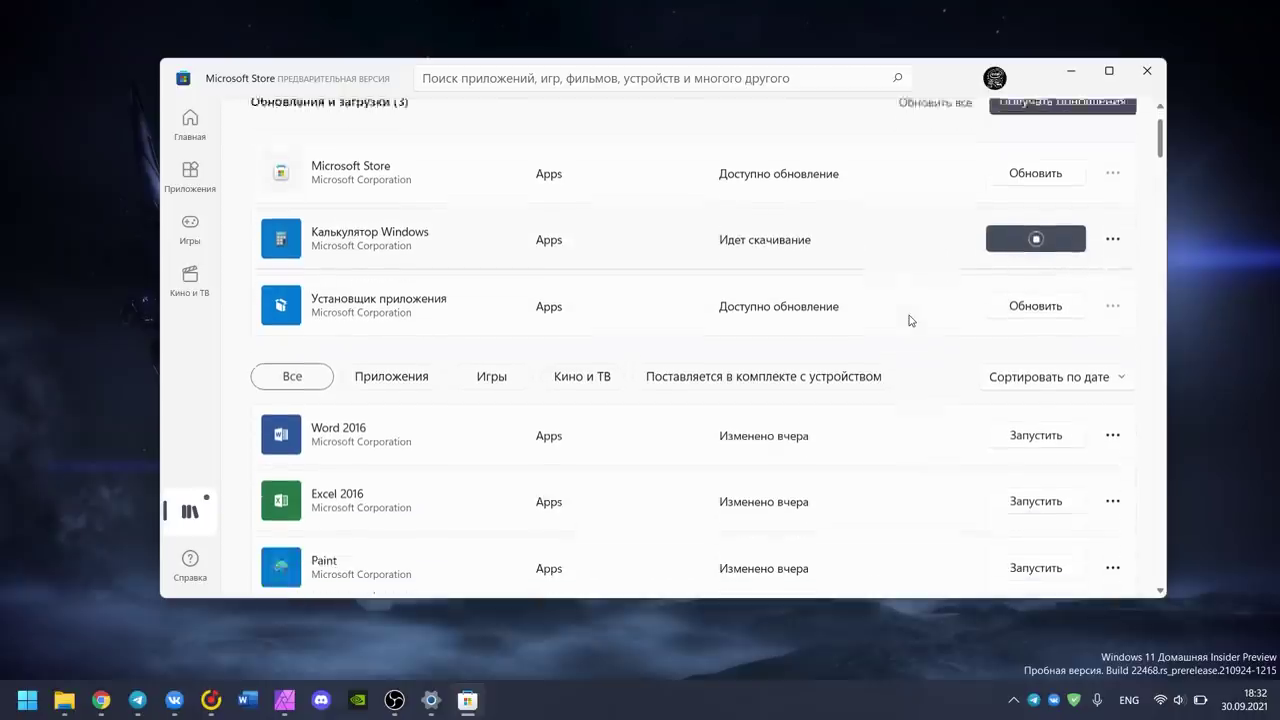
scroll(910, 320, up, 4)
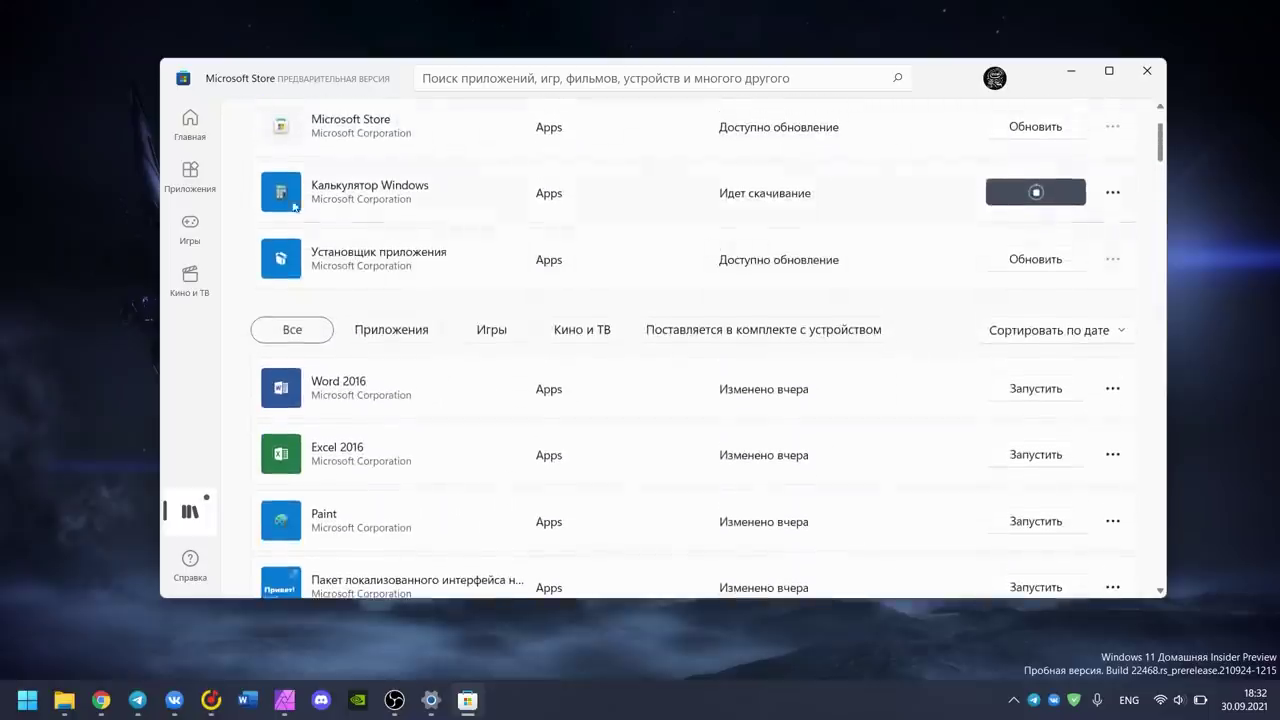
click(193, 176)
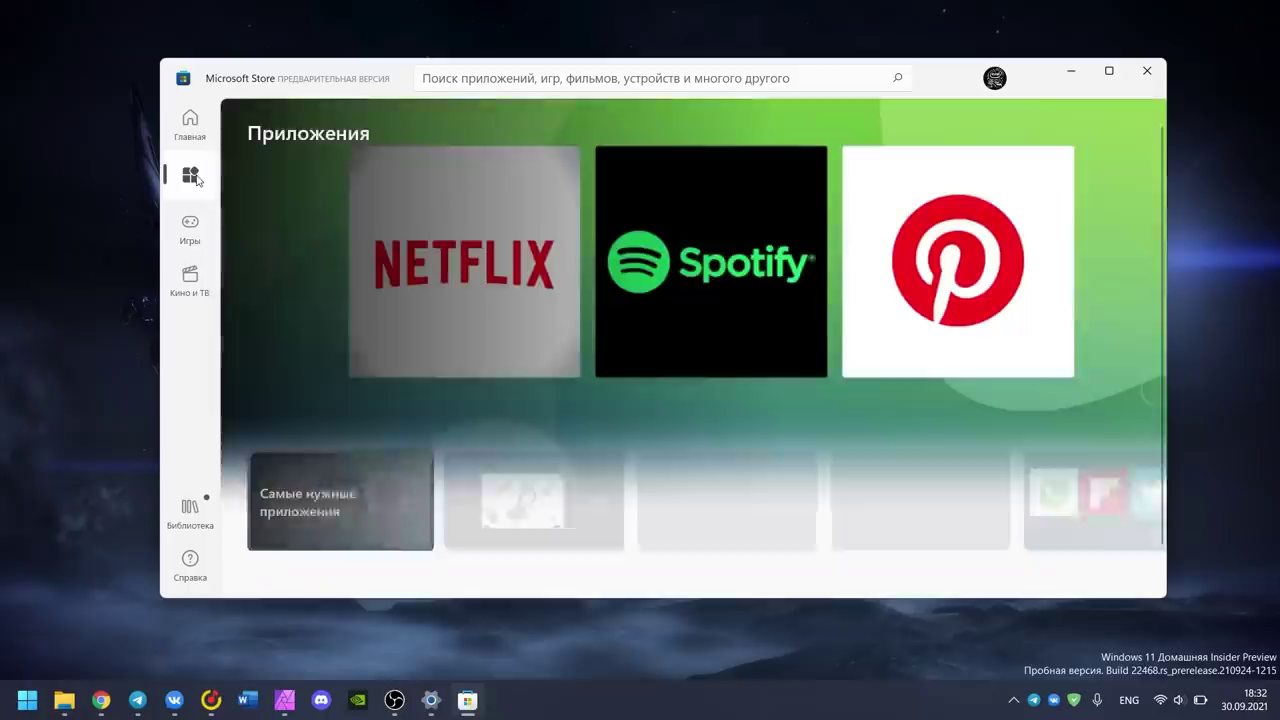
scroll(412, 312, down, 8)
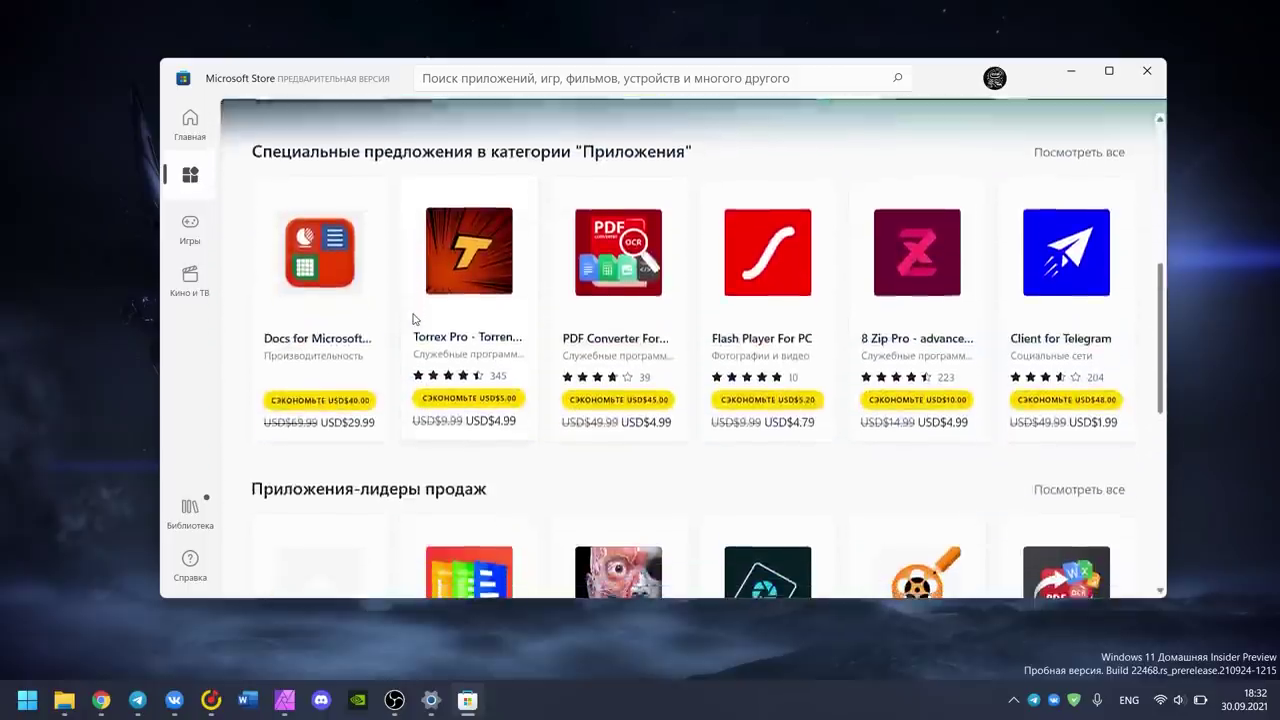
scroll(413, 318, down, 4)
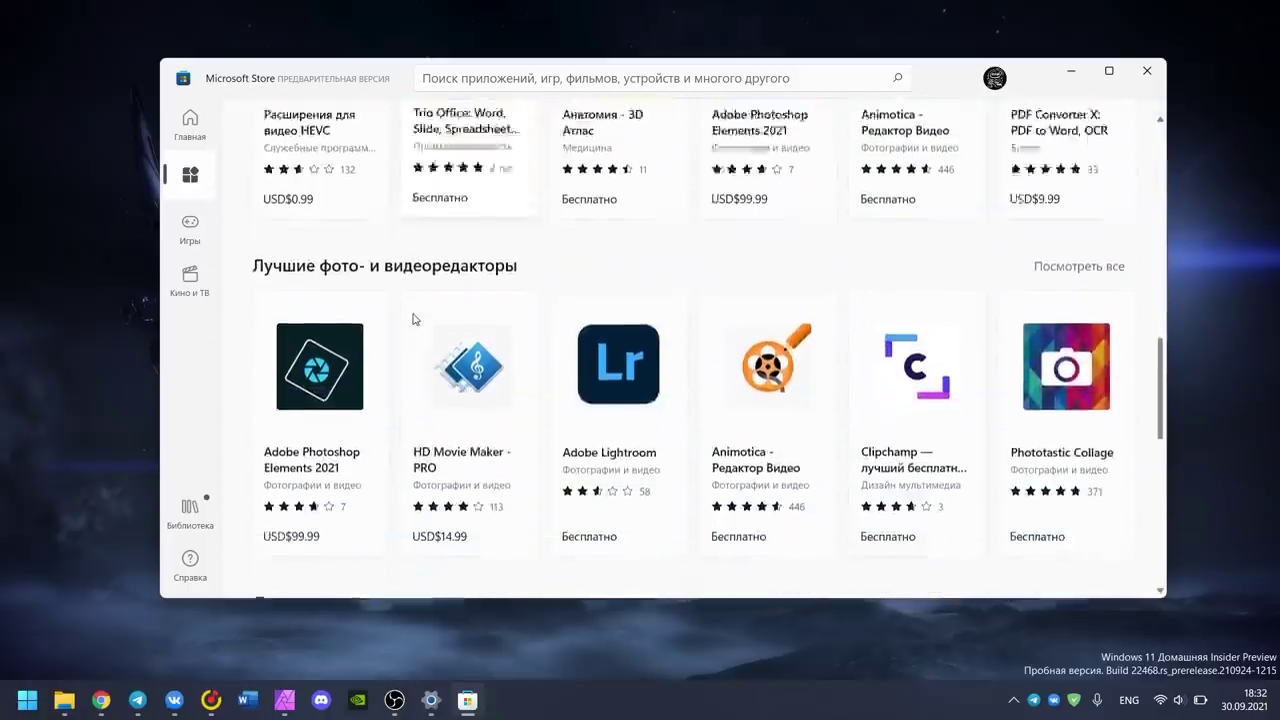
scroll(415, 318, down, 3)
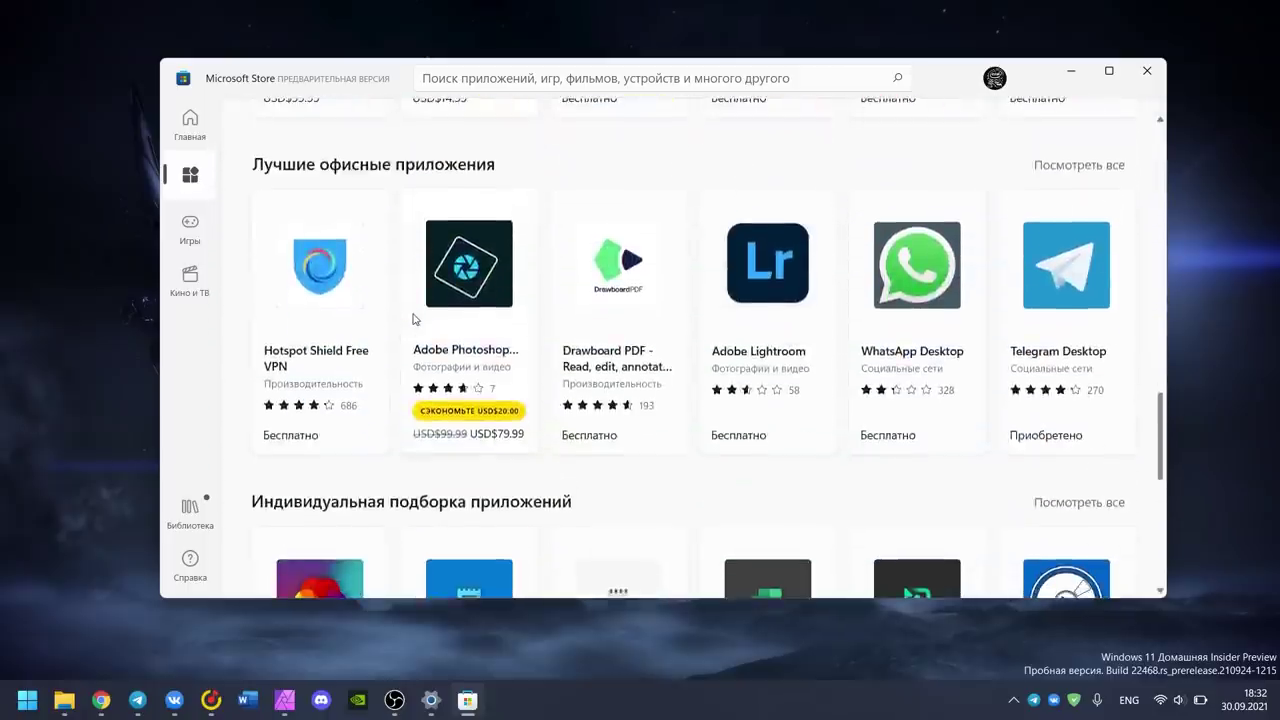
scroll(413, 318, down, 5)
scroll(413, 318, up, 5)
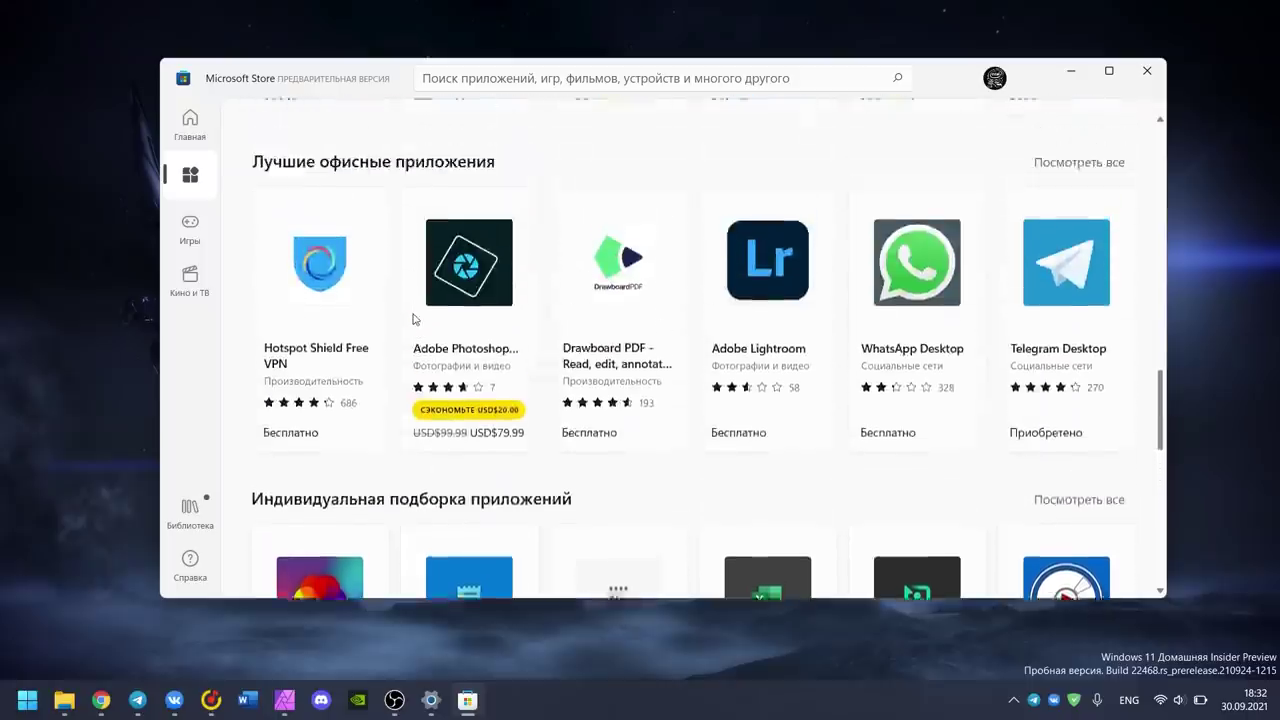
scroll(413, 318, up, 4)
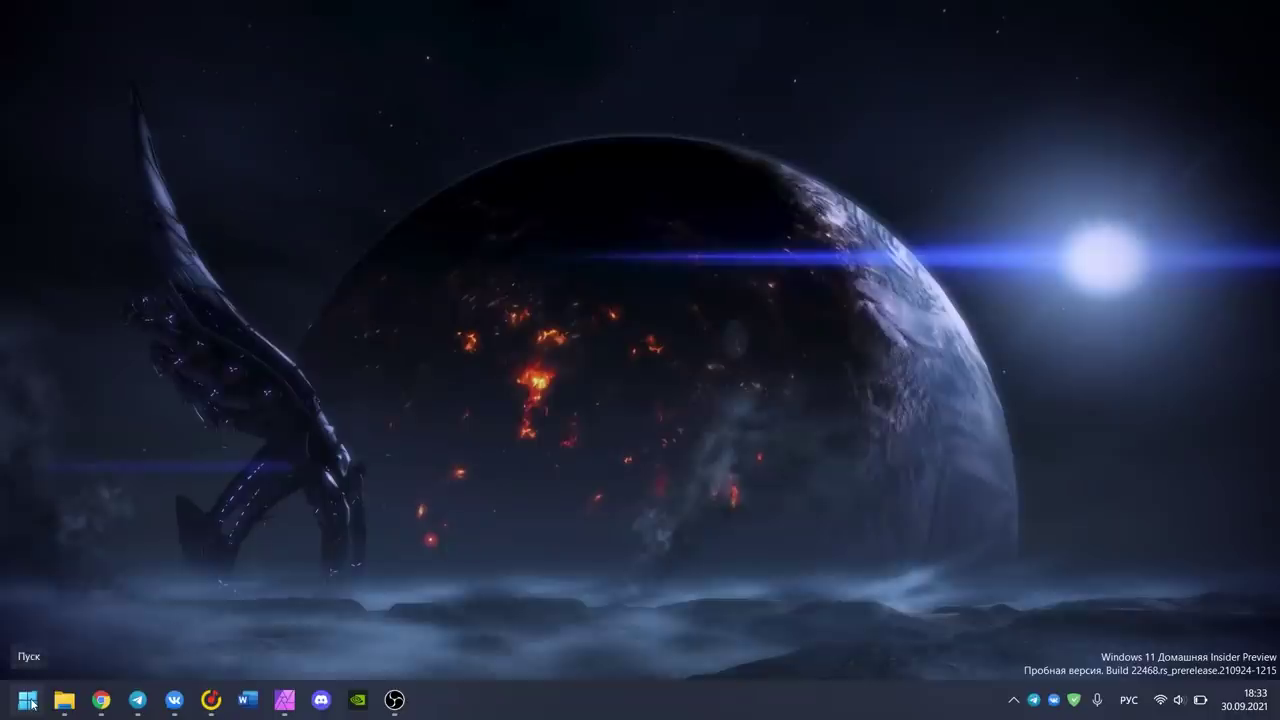
Step: Open Терминал Windows (Администратор) and add a second Windows PowerShell tab and a Командная строка tab
right_click(31, 704)
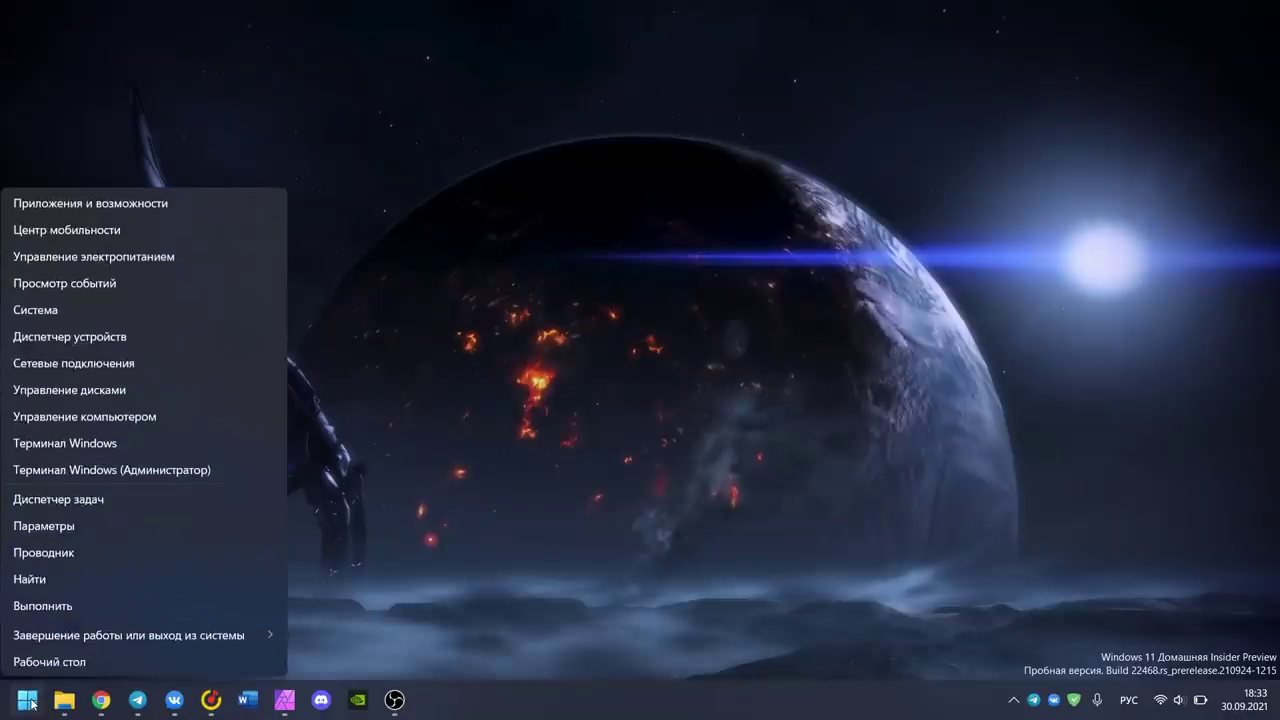
click(150, 470)
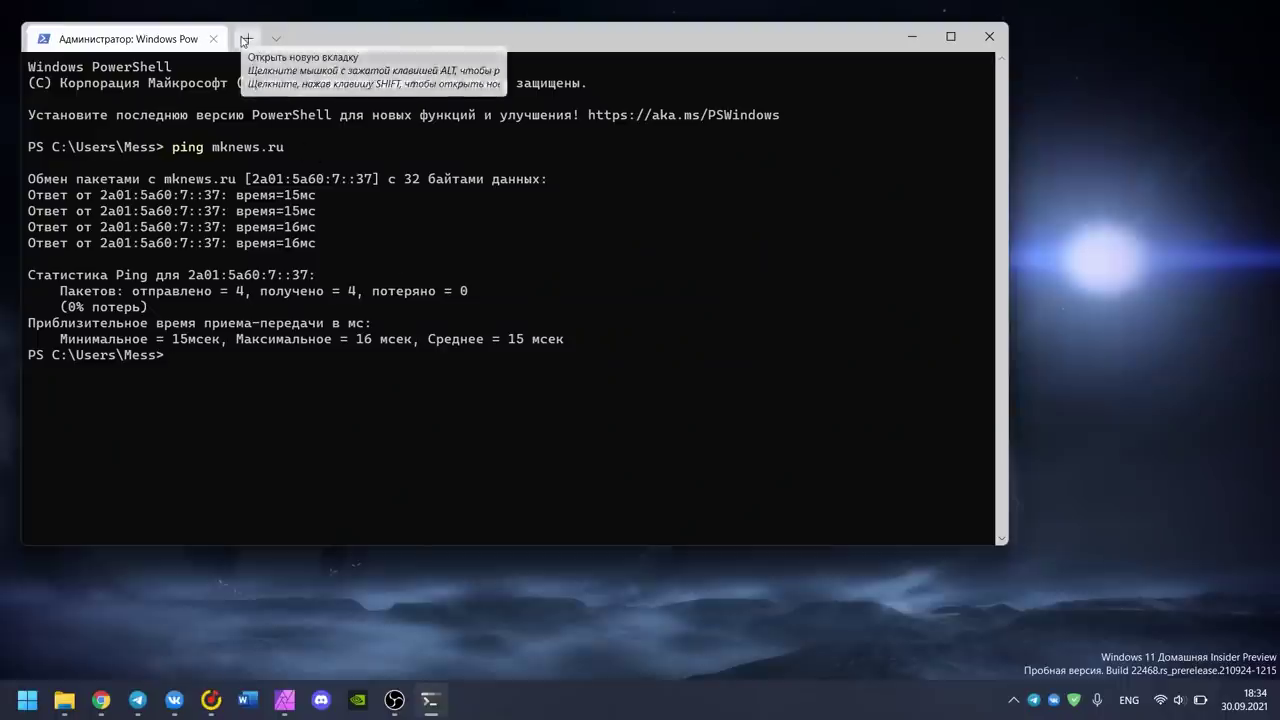
click(244, 38)
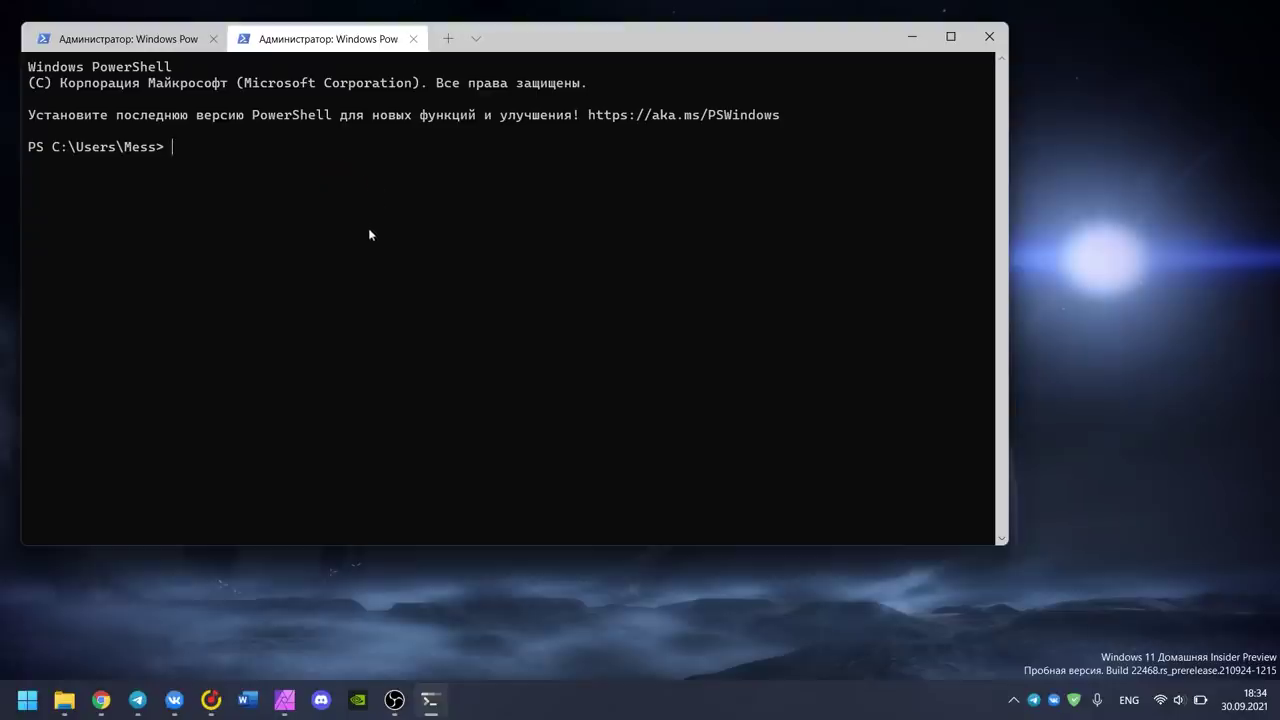
click(474, 39)
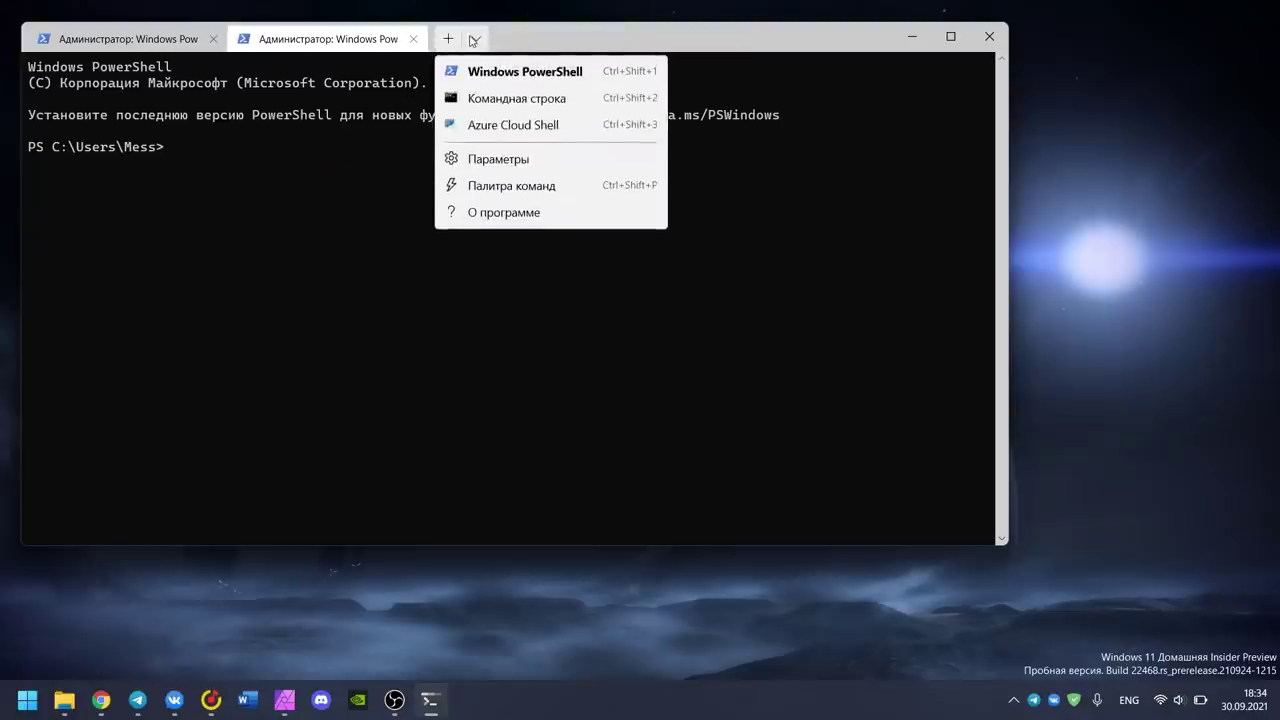
click(515, 106)
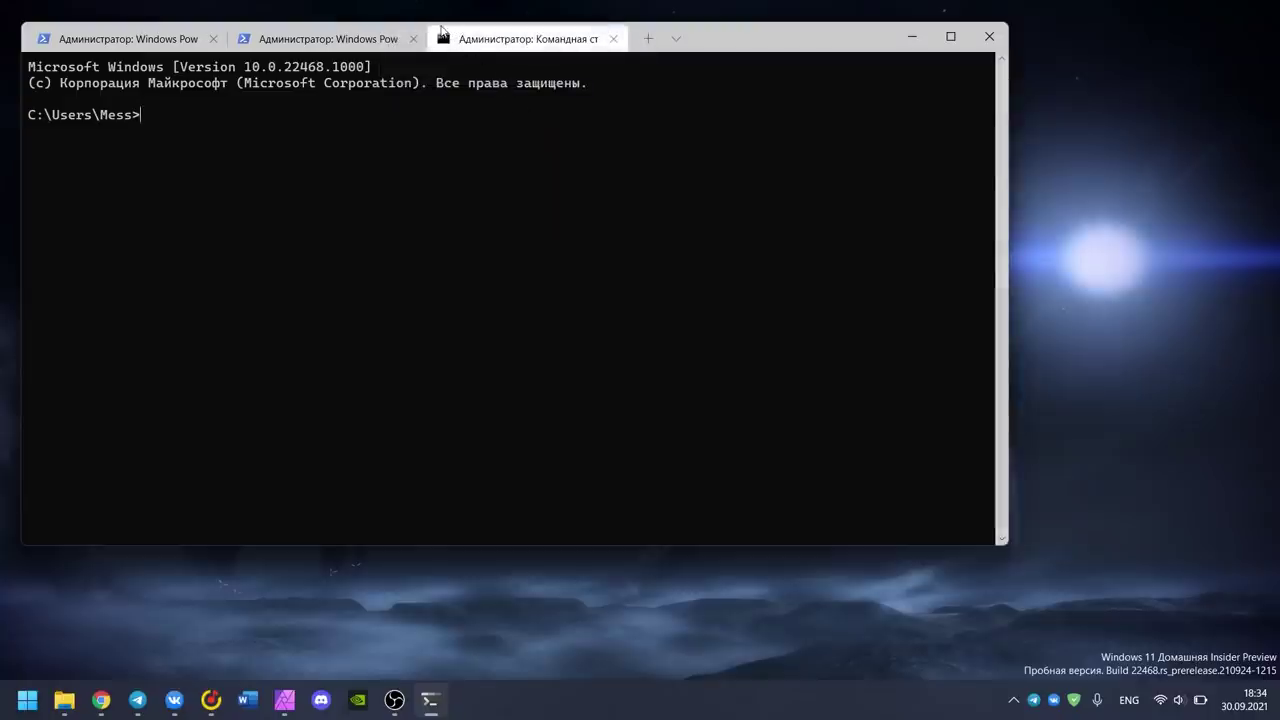
Step: Open the terminal's Палитра команд and look through the available commands
click(676, 38)
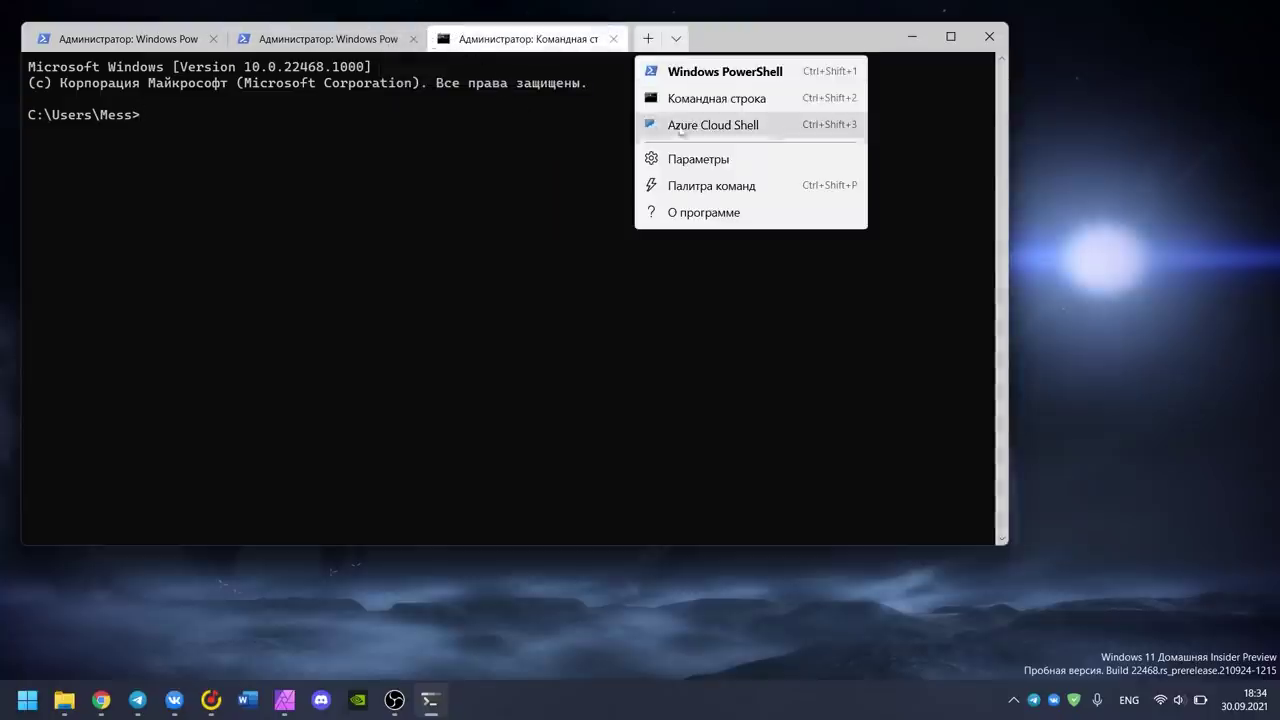
click(699, 186)
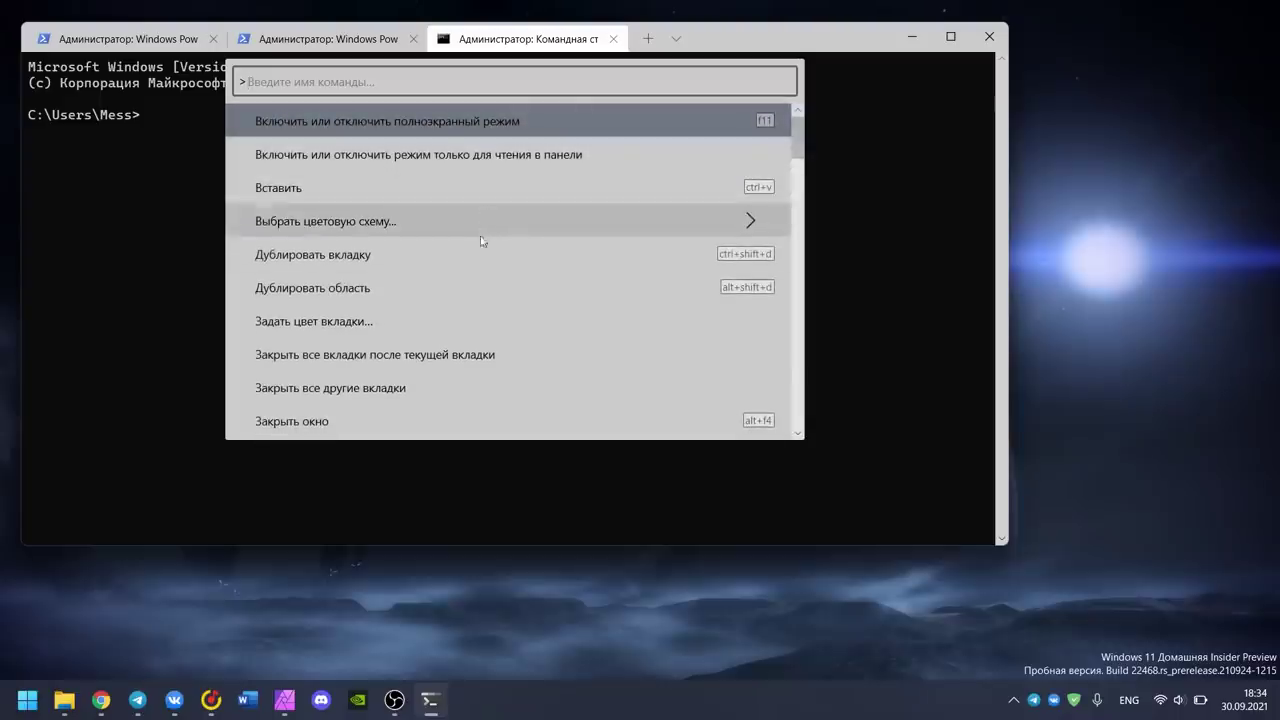
scroll(452, 370, down, 4)
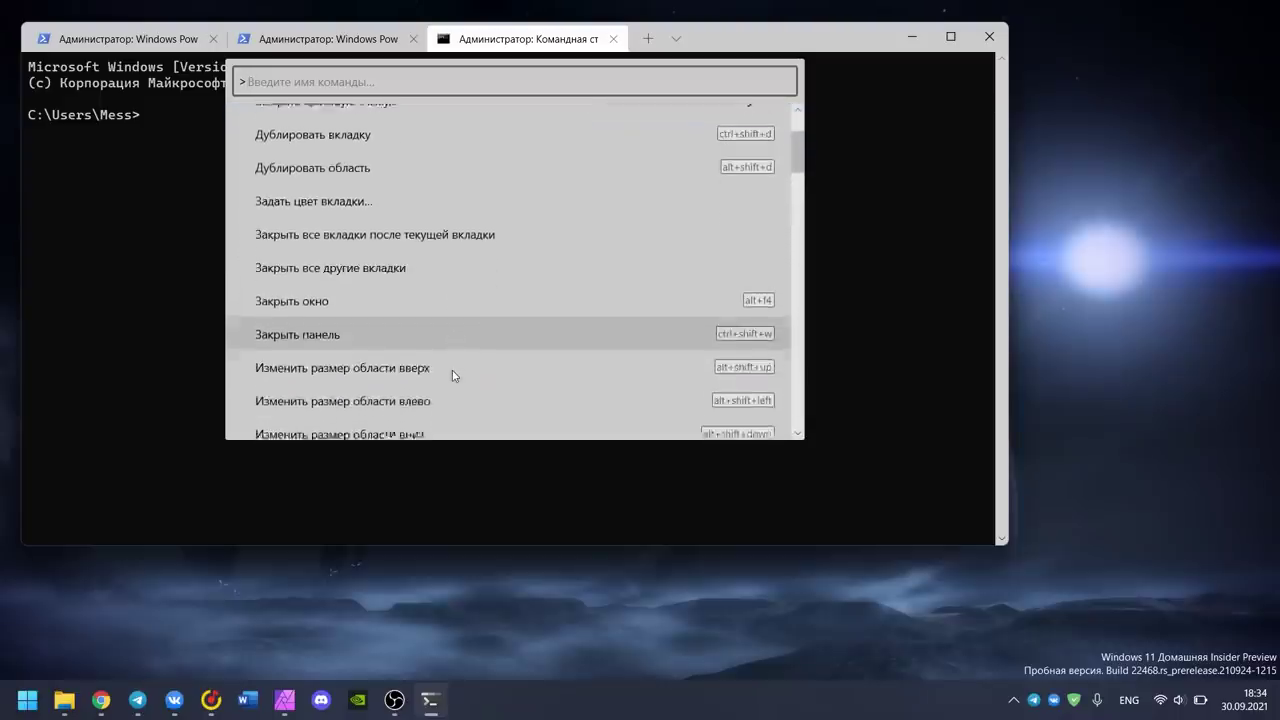
scroll(452, 375, down, 6)
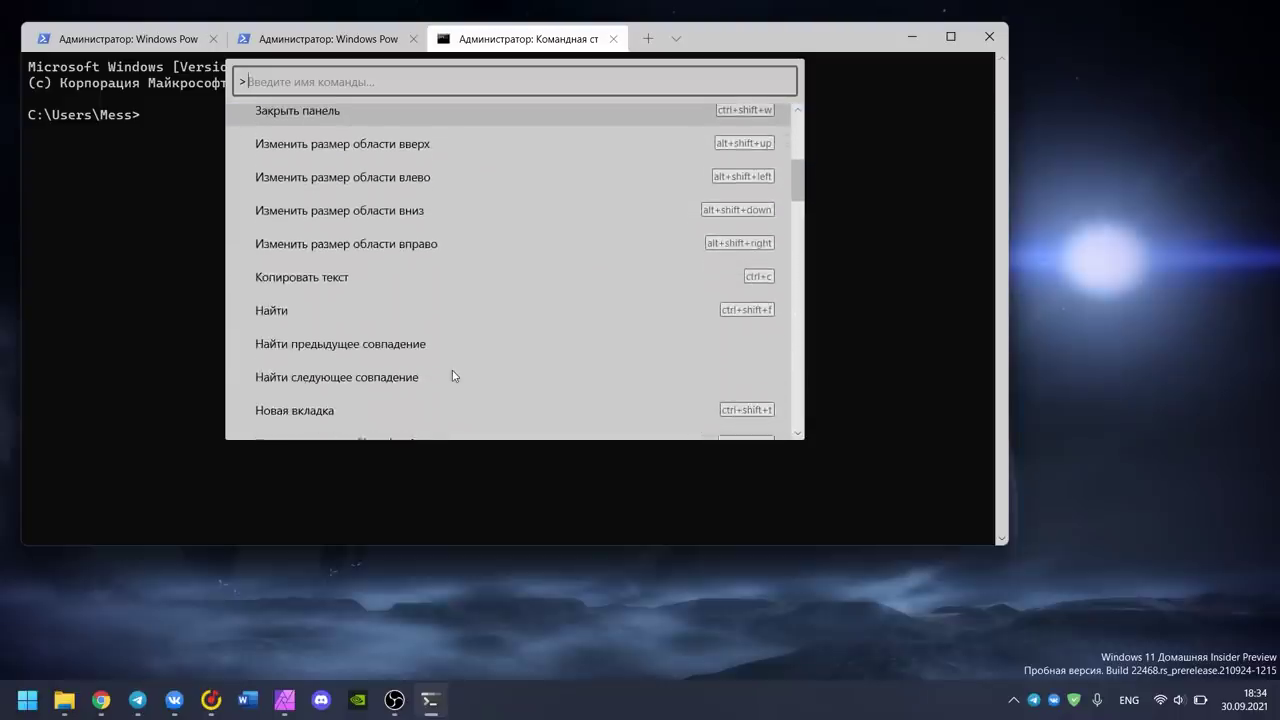
scroll(452, 375, down, 8)
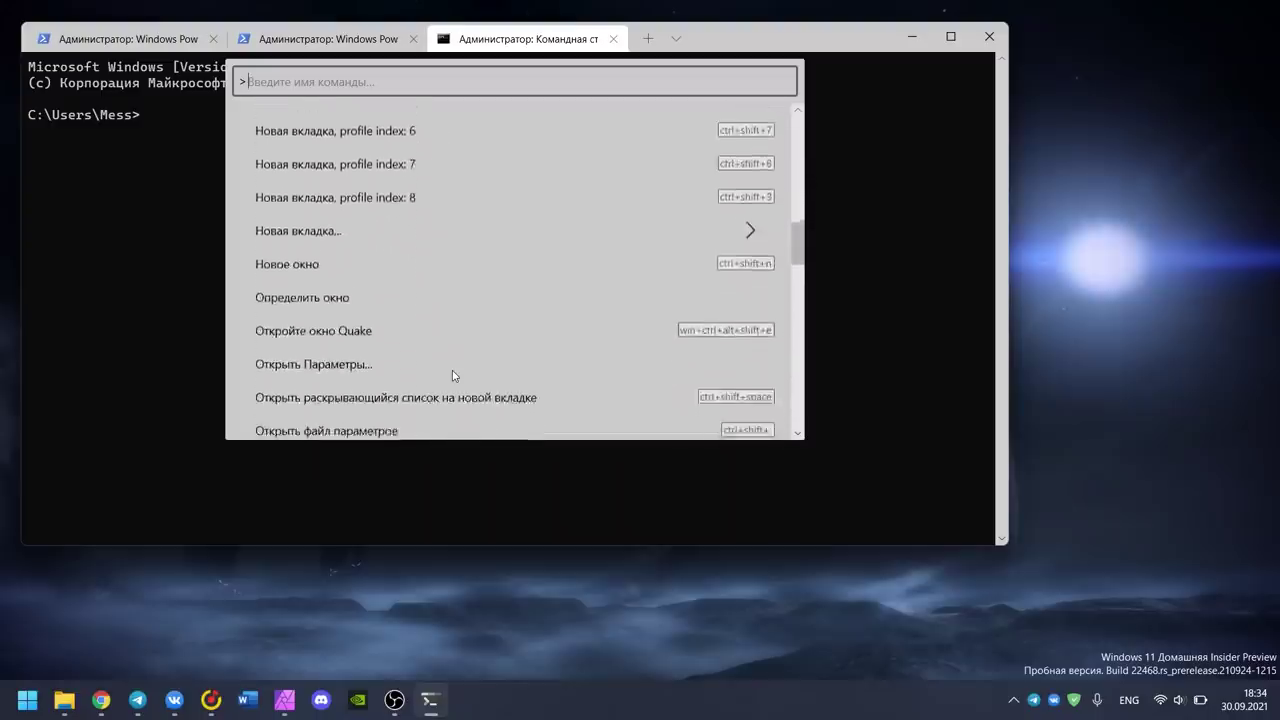
scroll(452, 375, down, 9)
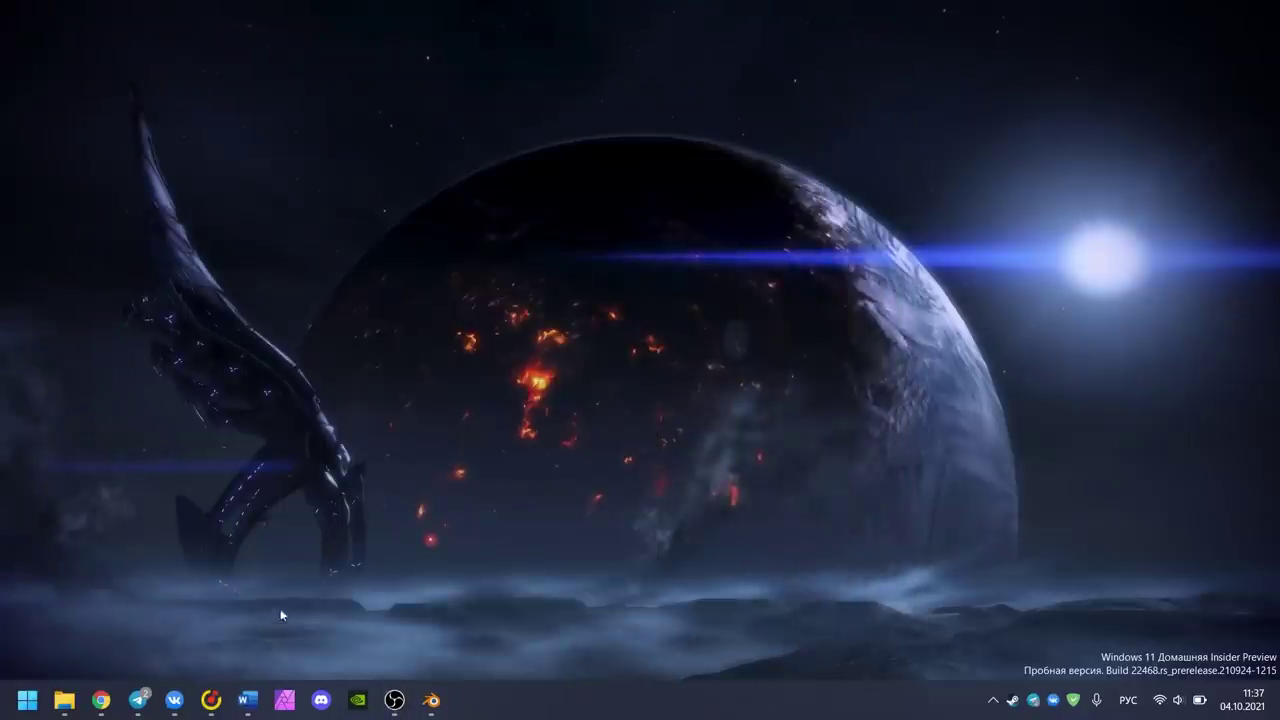
Step: Switch to the open Word document and add "лучший паблик" after "Мой компьютер —"
click(248, 700)
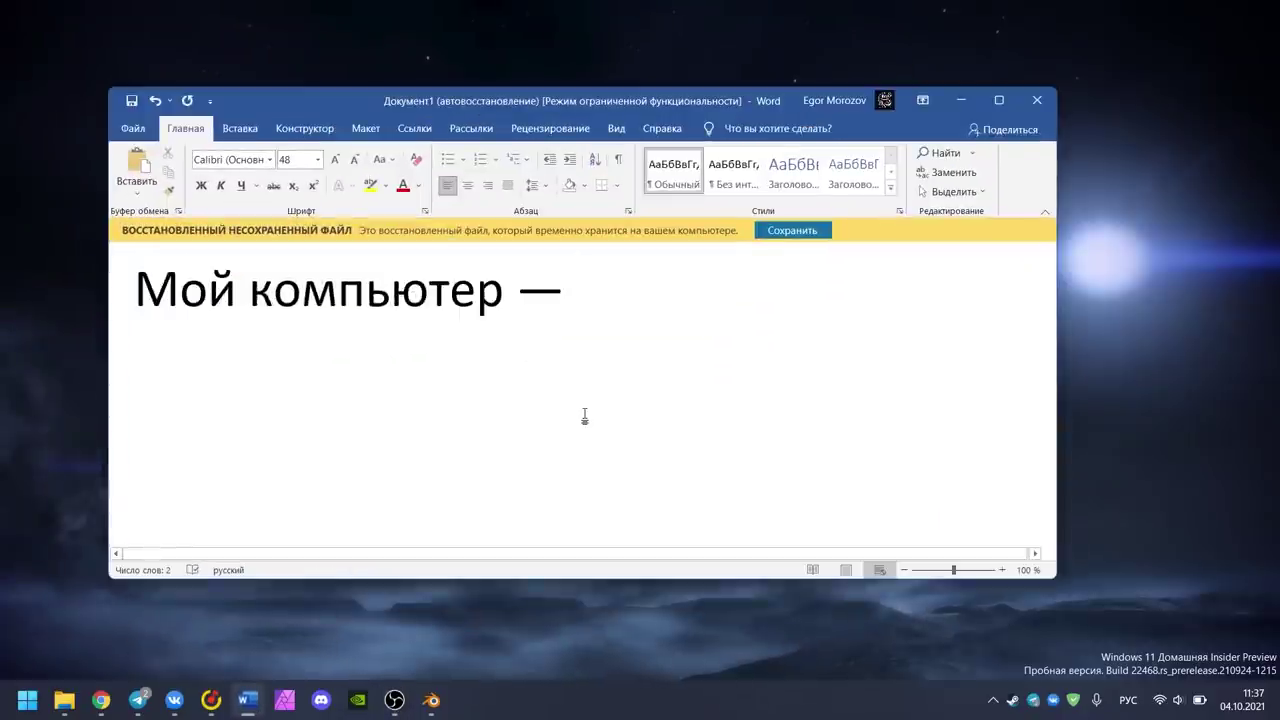
text(лучший паблик)
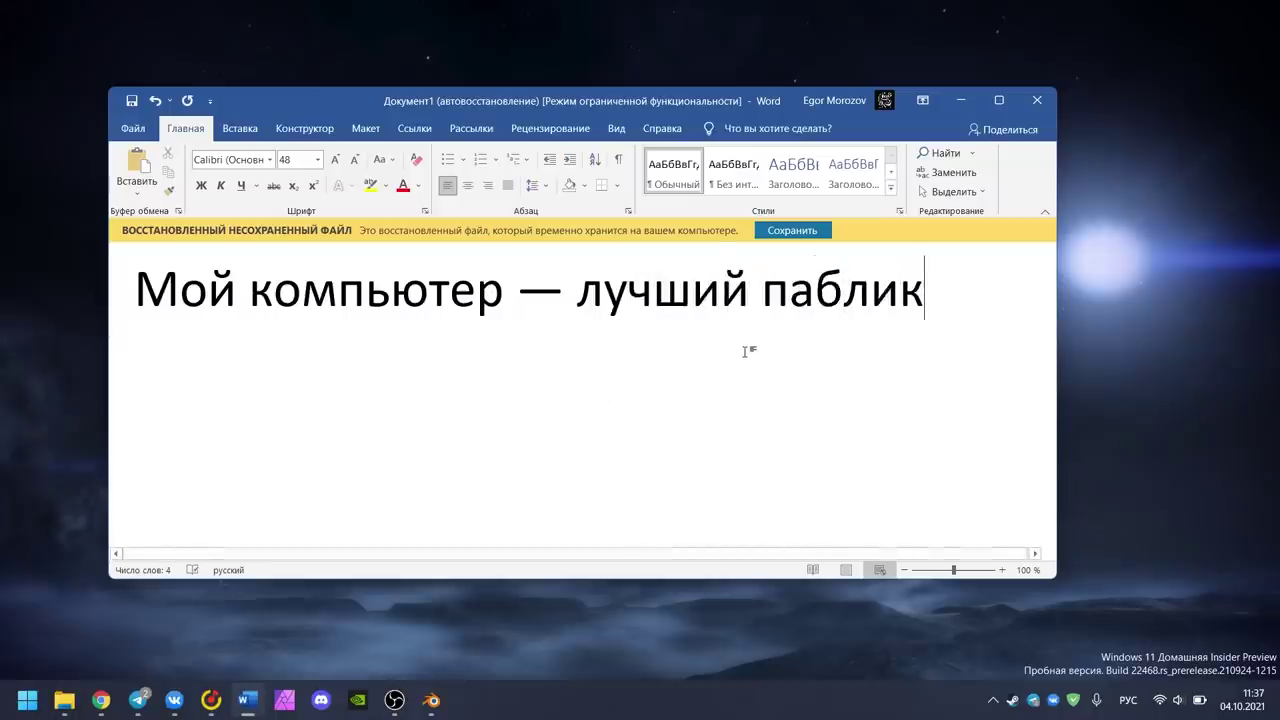
Step: Switch to Blender and move the timeline's current frame to 353 to show the Ryzen processor taken apart
click(438, 701)
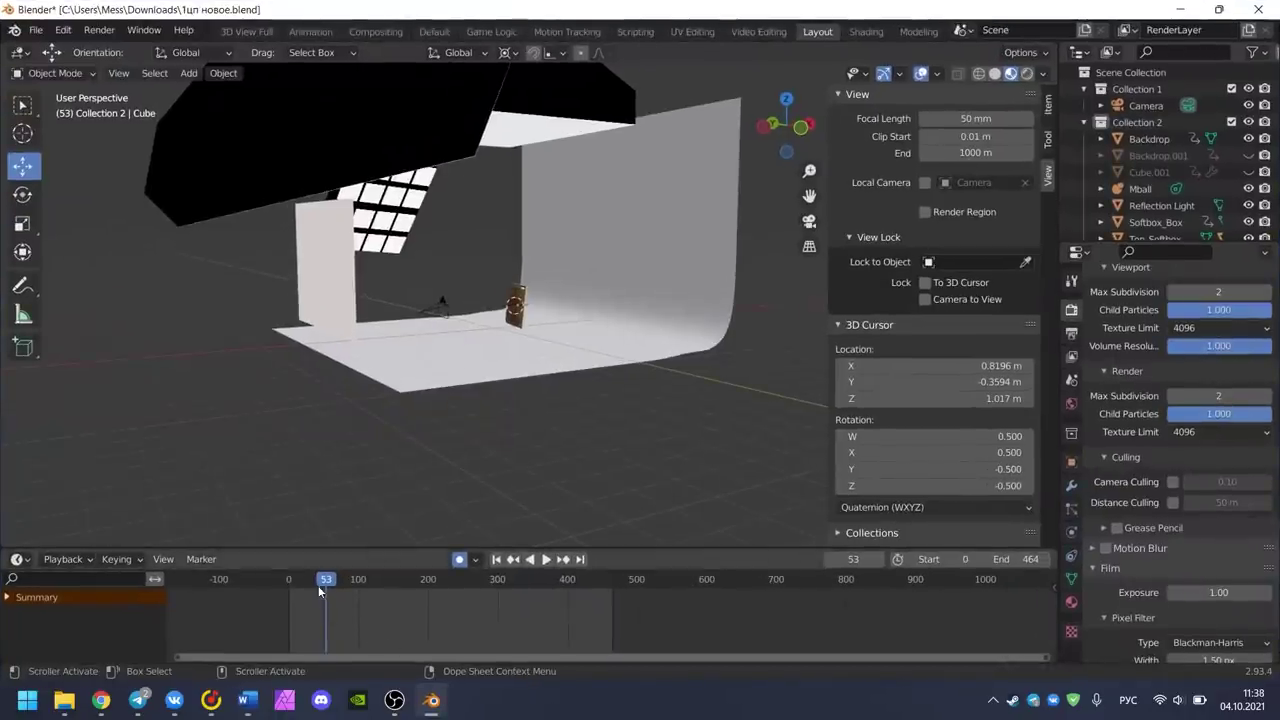
drag(320, 585, 534, 610)
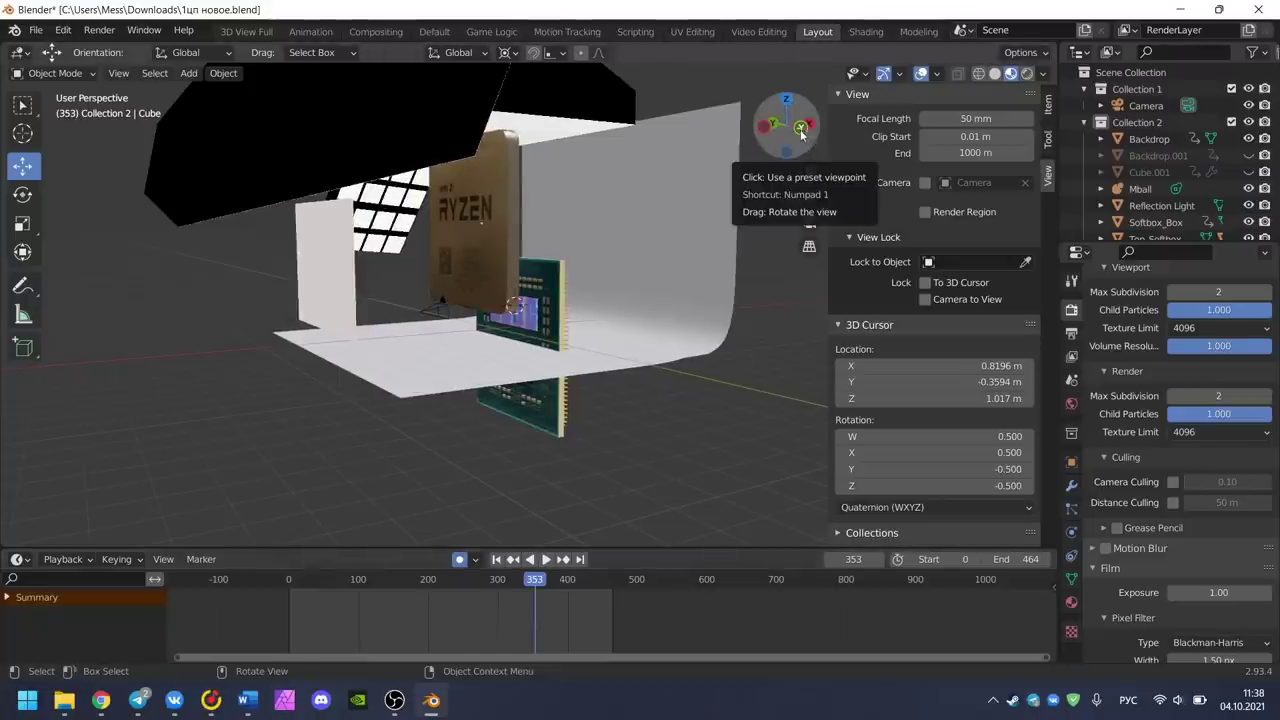
drag(800, 130, 754, 154)
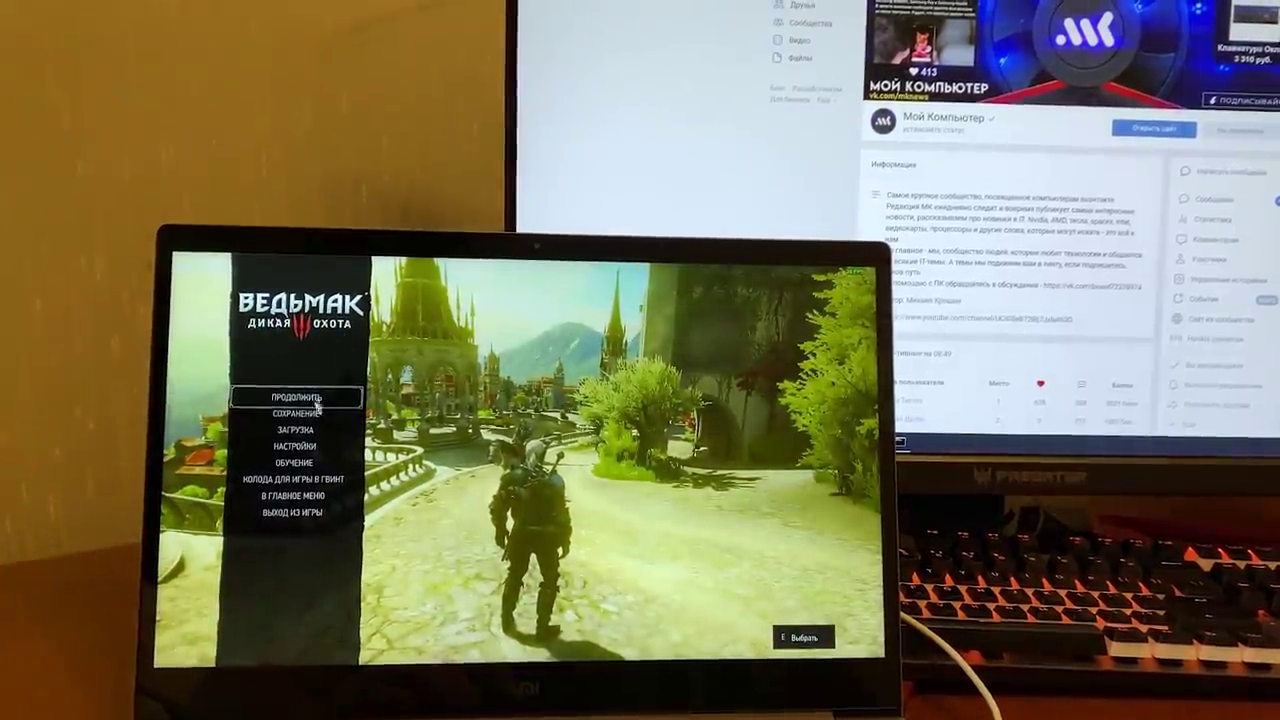
click(300, 393)
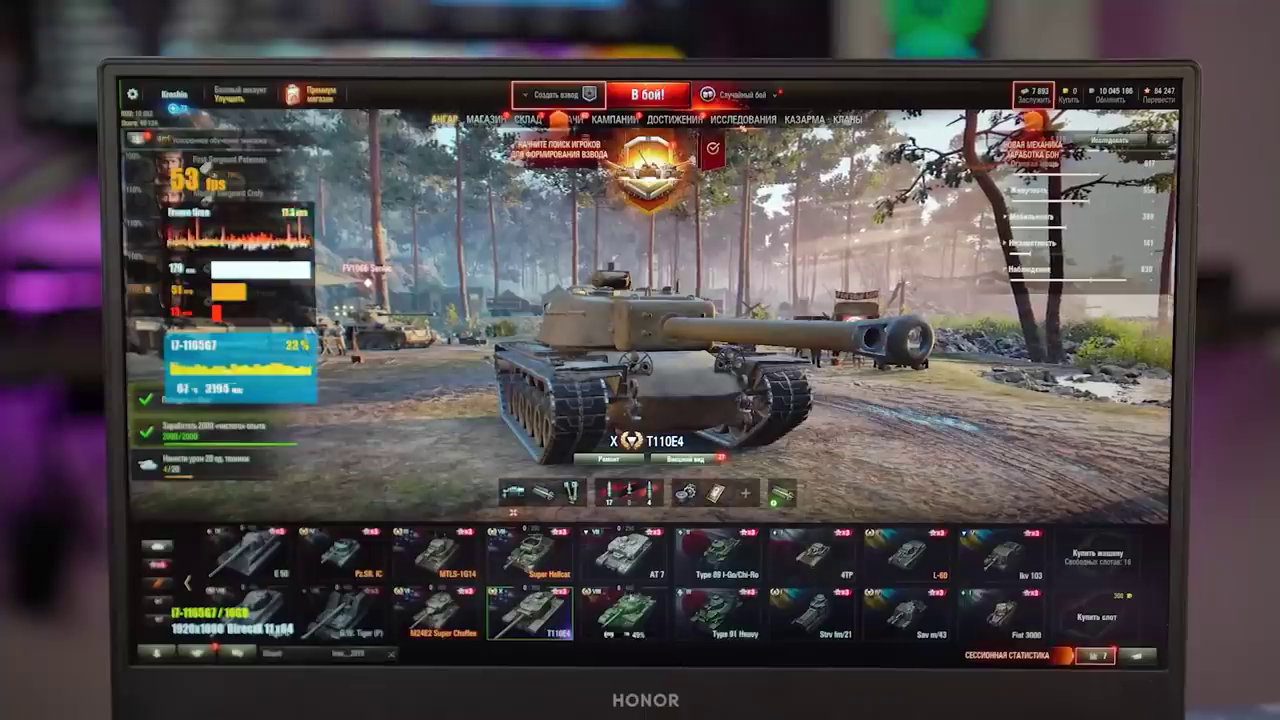
click(624, 612)
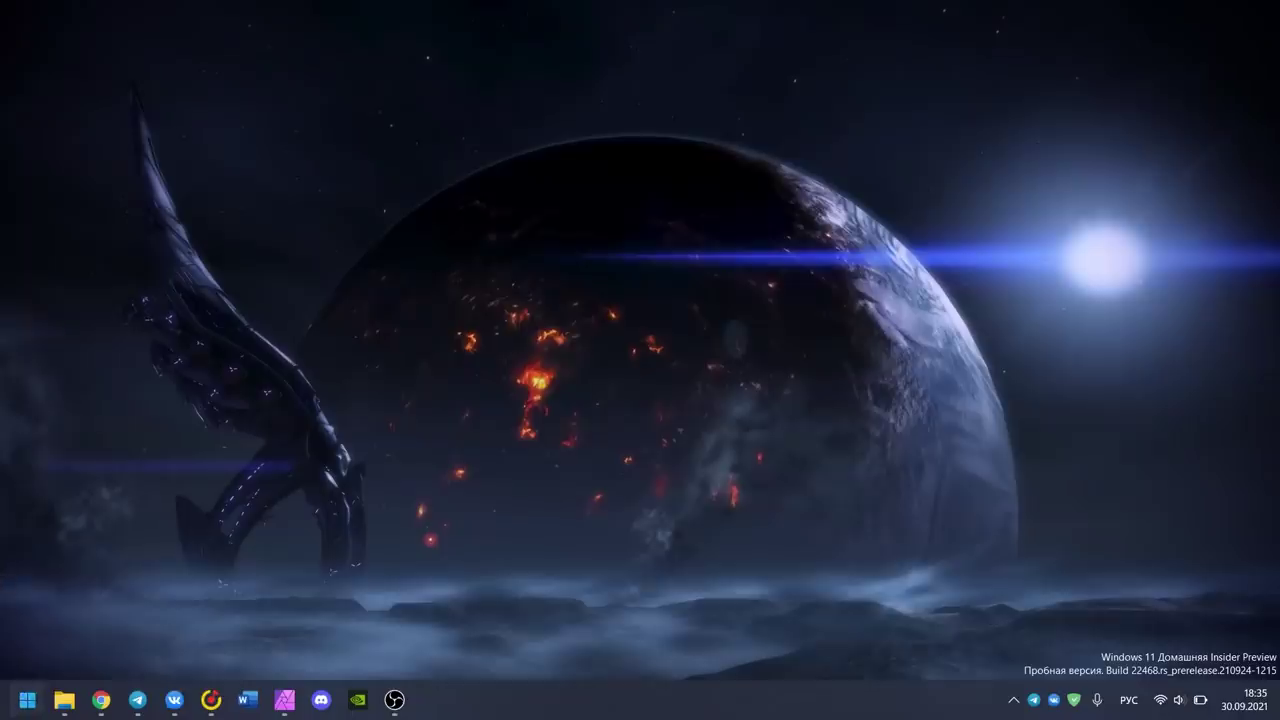
Step: Open Параметры from the Start menu and examine the Масштаб setting on the Дисплей page of Система
click(27, 699)
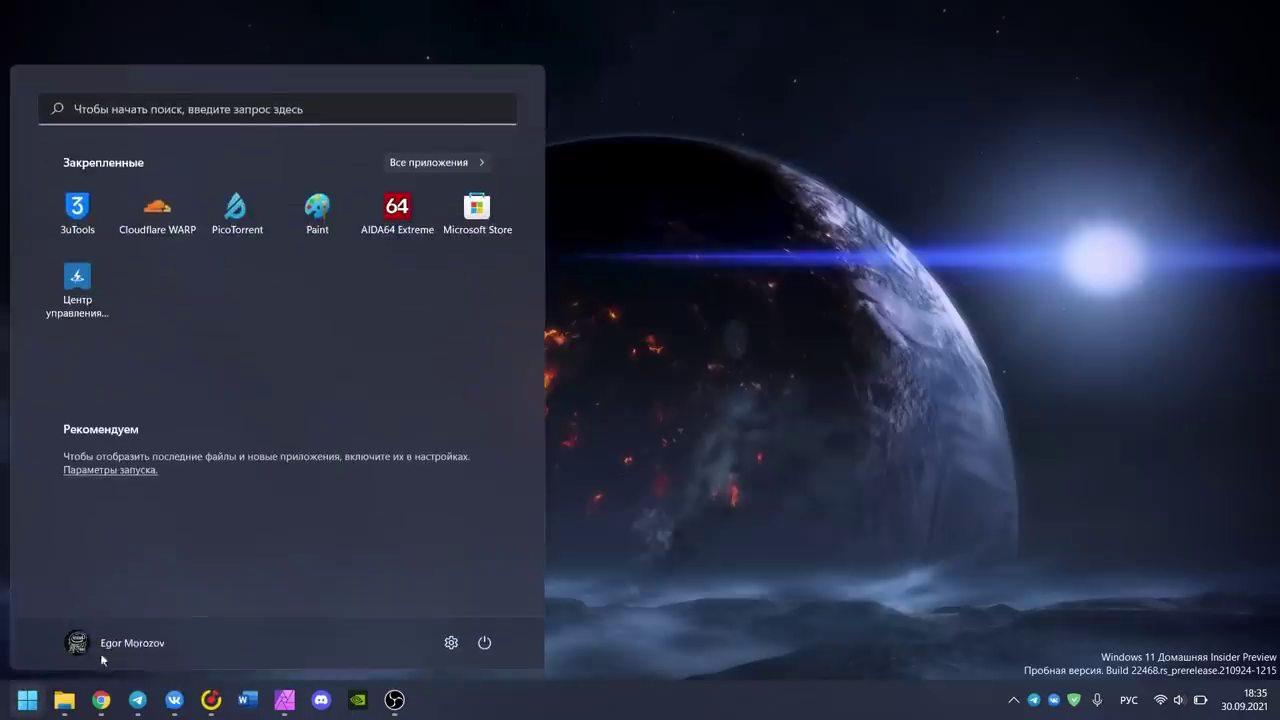
click(452, 643)
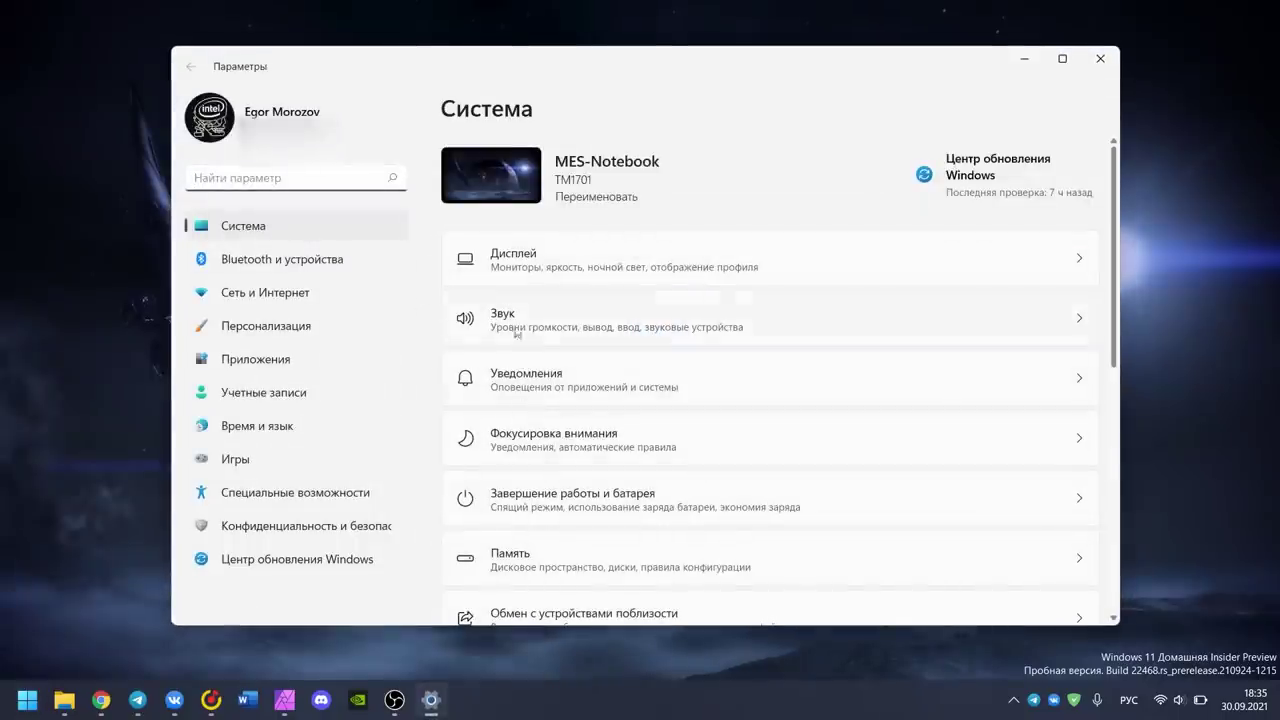
click(514, 260)
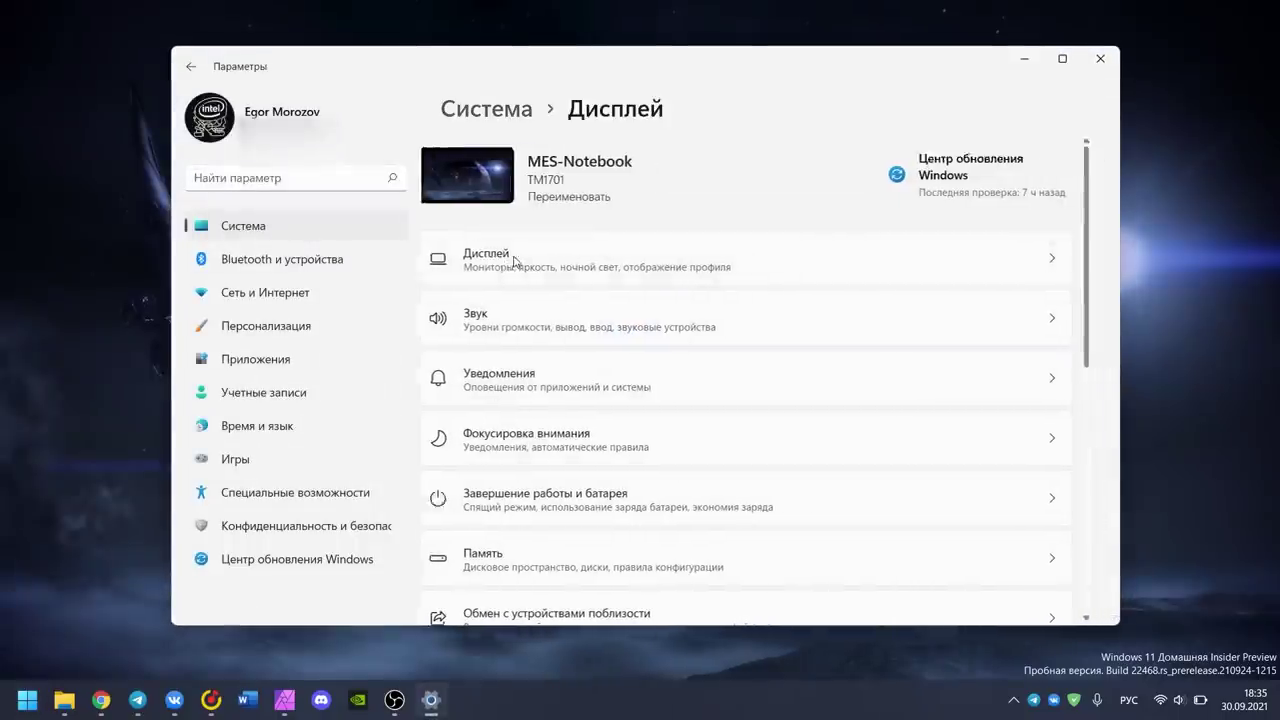
scroll(566, 453, down, 4)
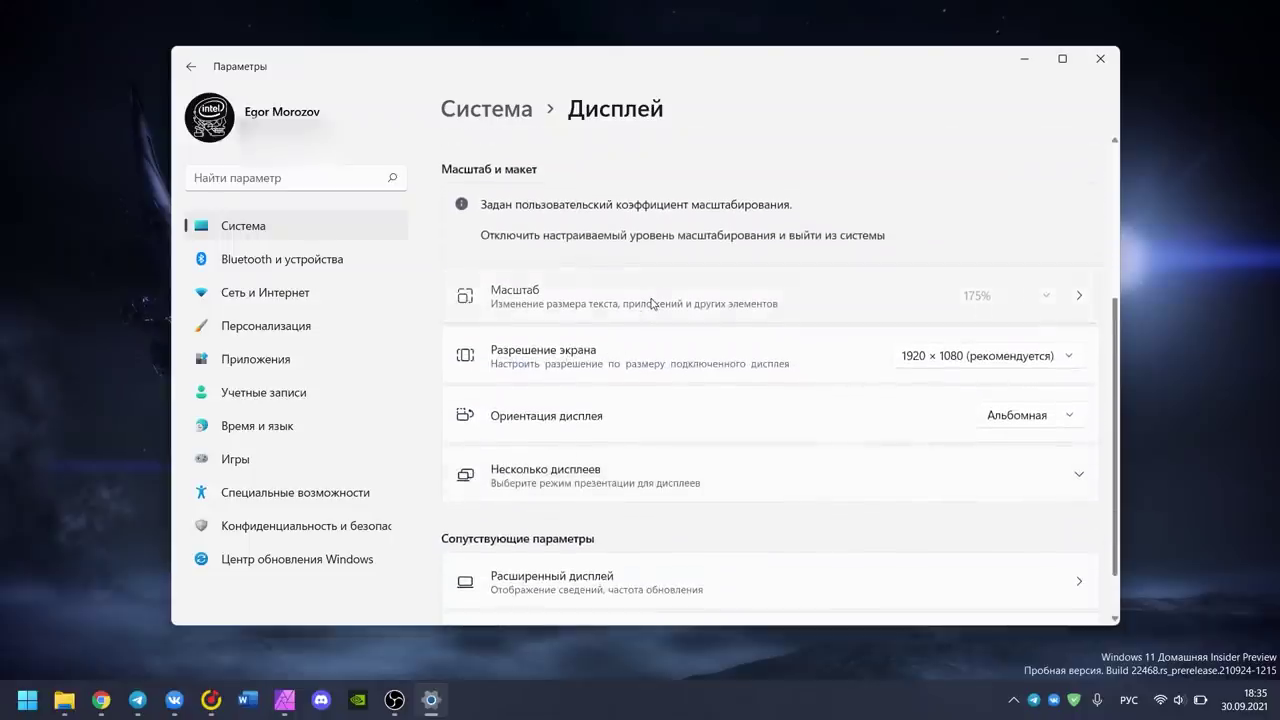
click(651, 303)
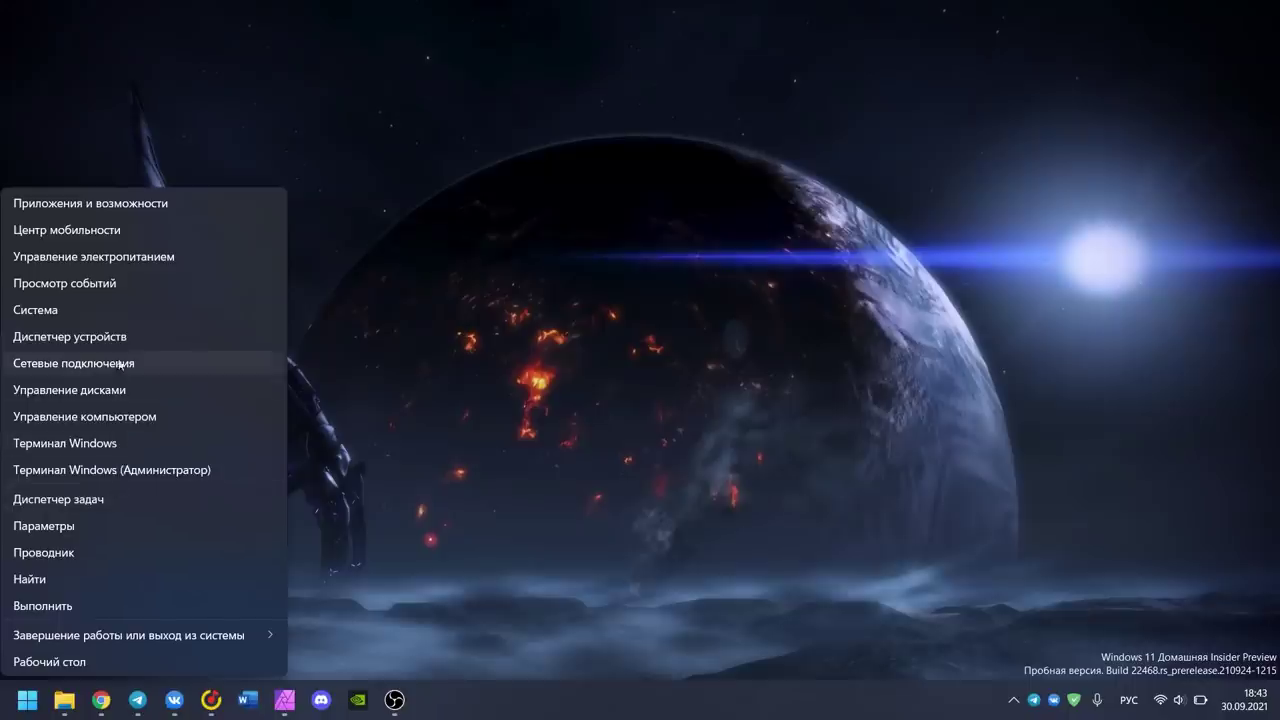
Step: Open the properties of ELAN WBF Fingerprint Sensor in Диспетчер устройств and move the dialog clear of the device list
click(119, 338)
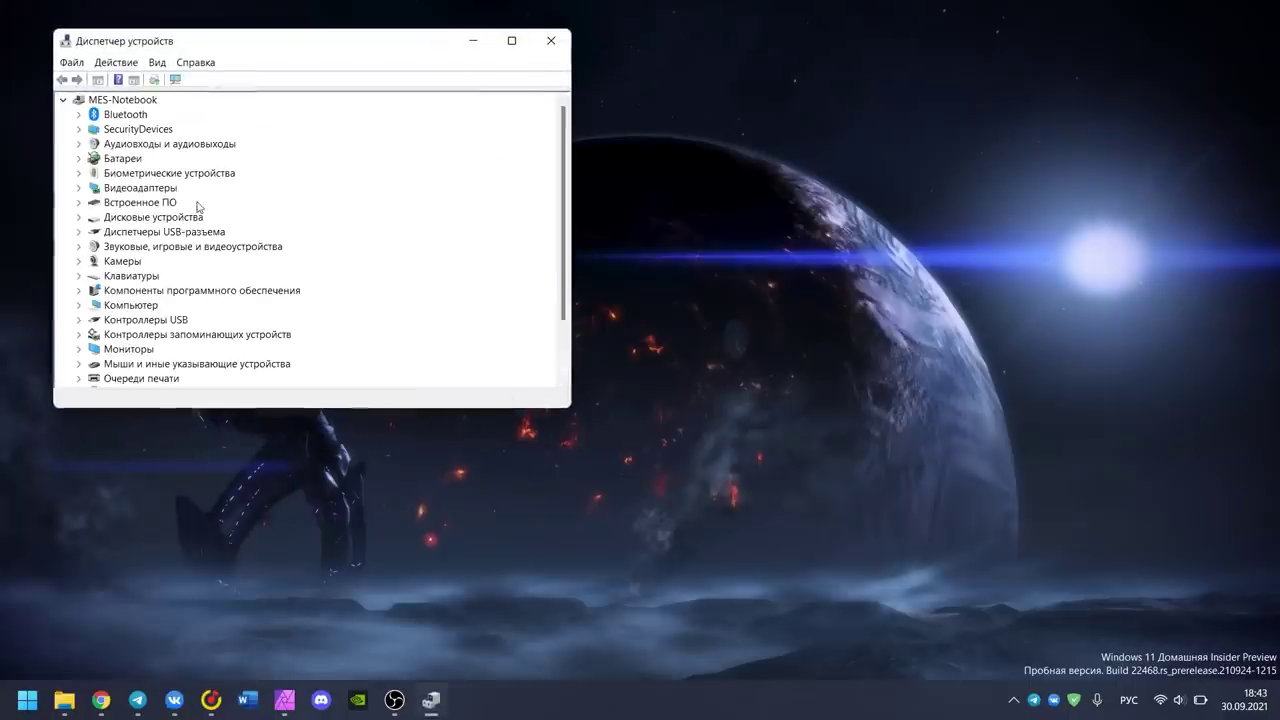
click(79, 174)
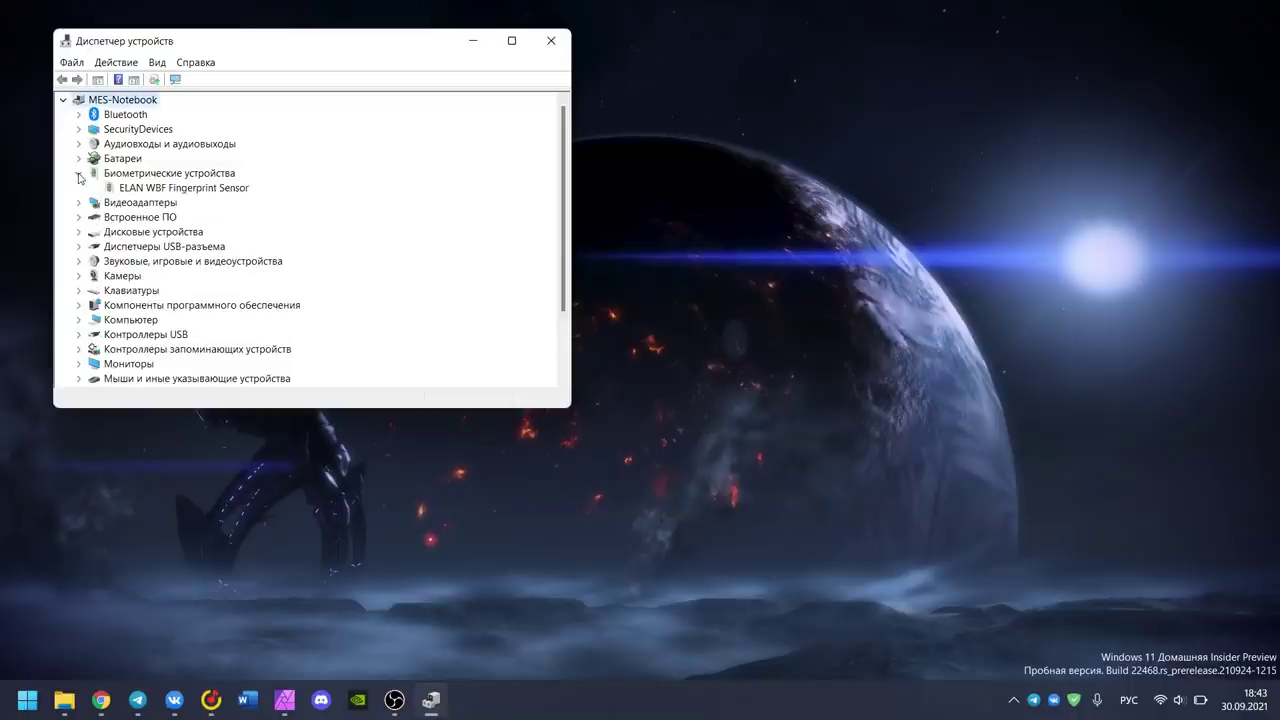
click(168, 191)
double_click(168, 190)
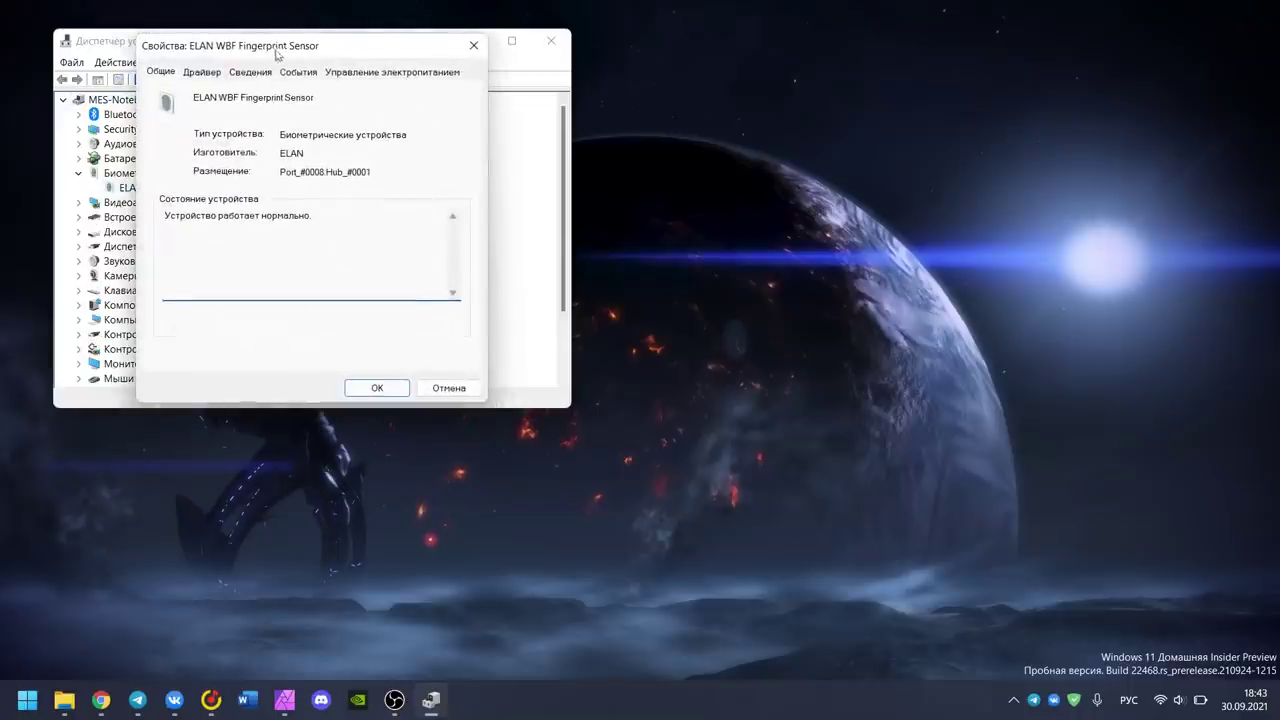
drag(278, 49, 509, 178)
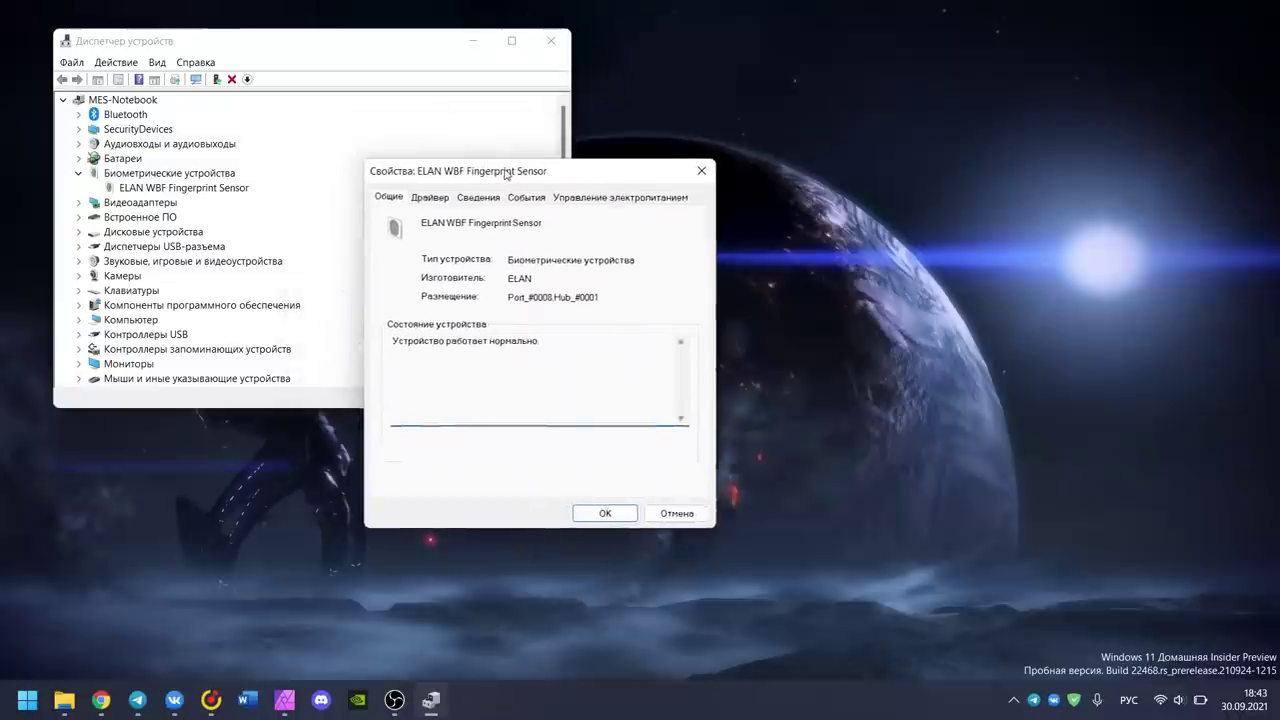
Step: Examine the driver details of ELAN WBF Fingerprint Sensor and highlight the Дата разработки value
click(435, 201)
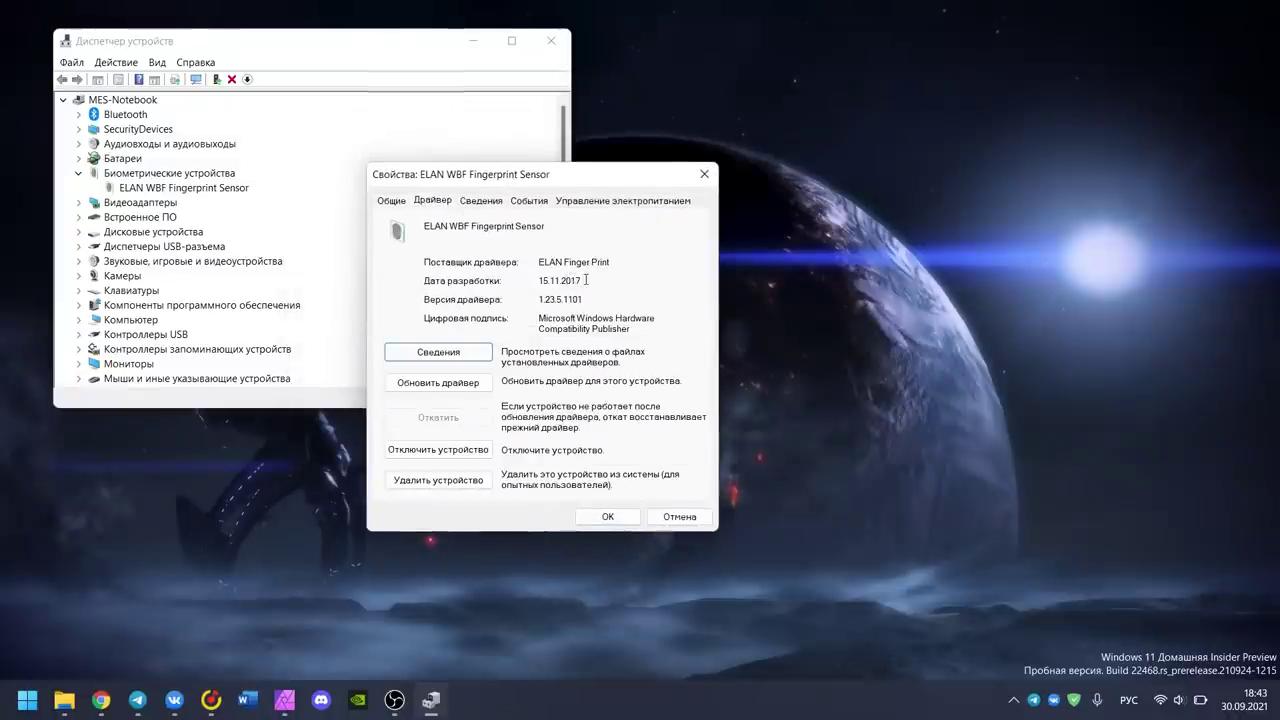
drag(586, 280, 545, 281)
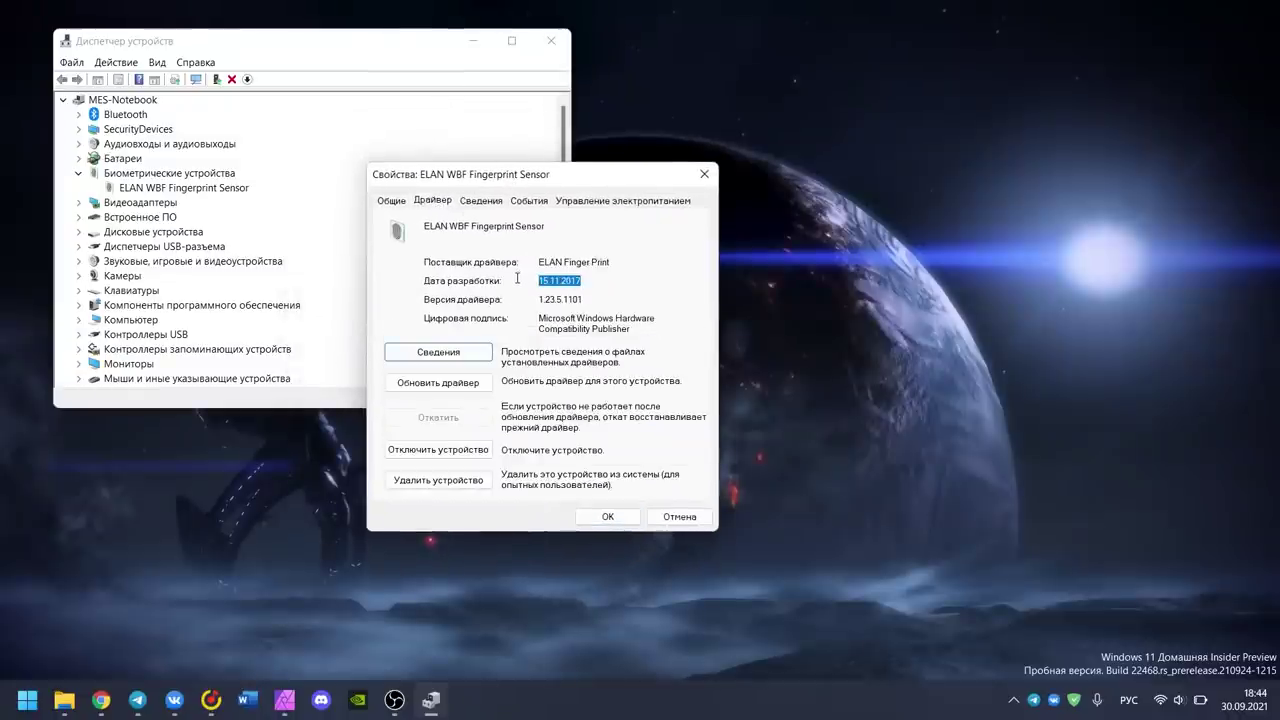
click(597, 284)
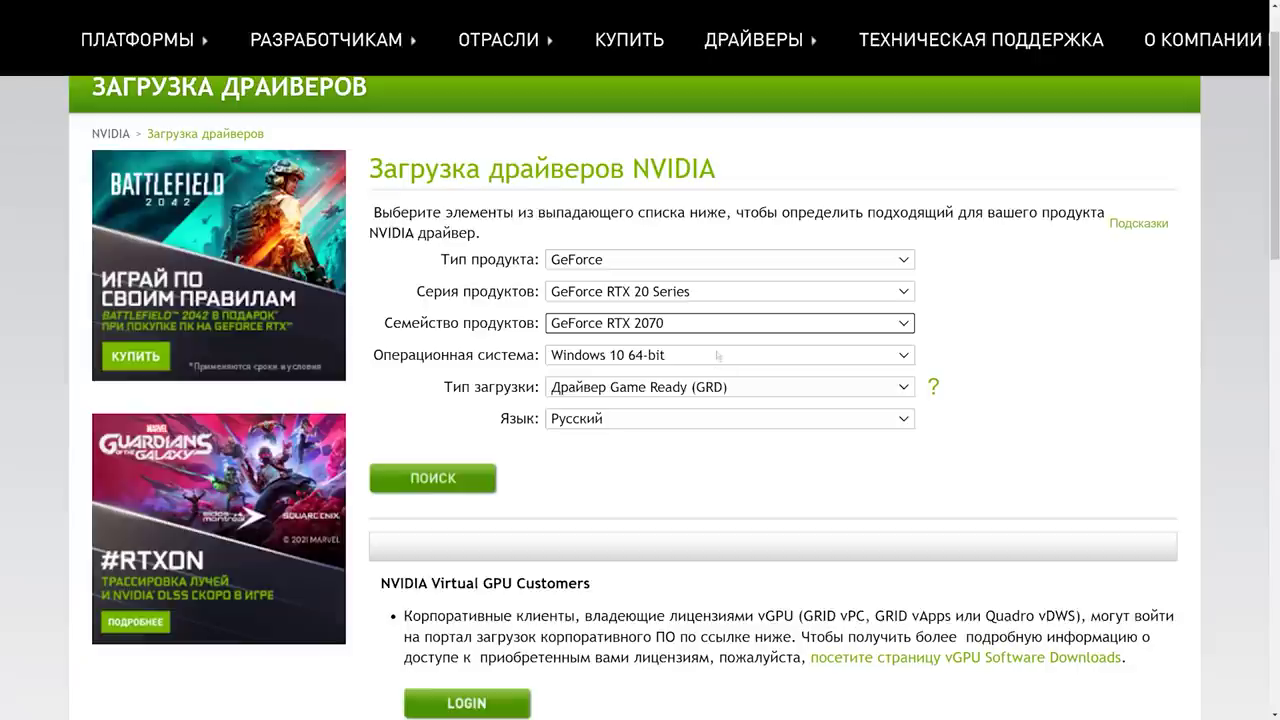
Step: Choose Windows 11 as the operating system on the NVIDIA driver download page
click(717, 354)
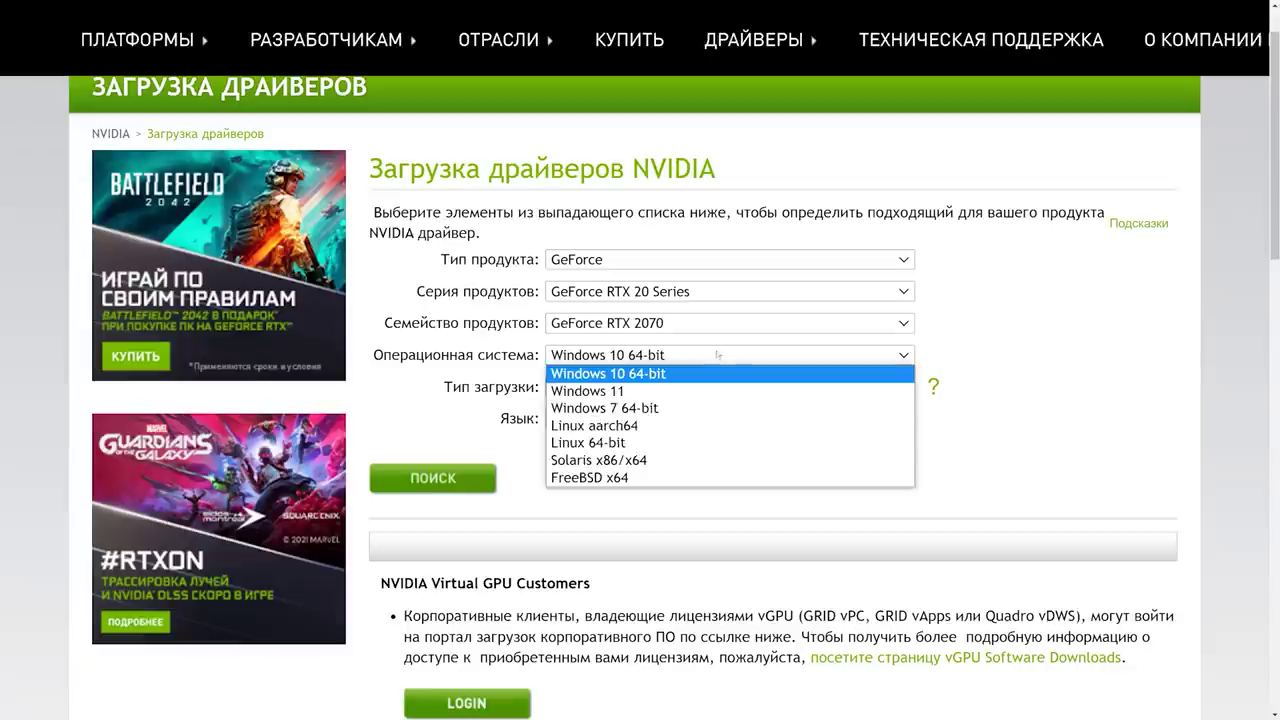
click(668, 390)
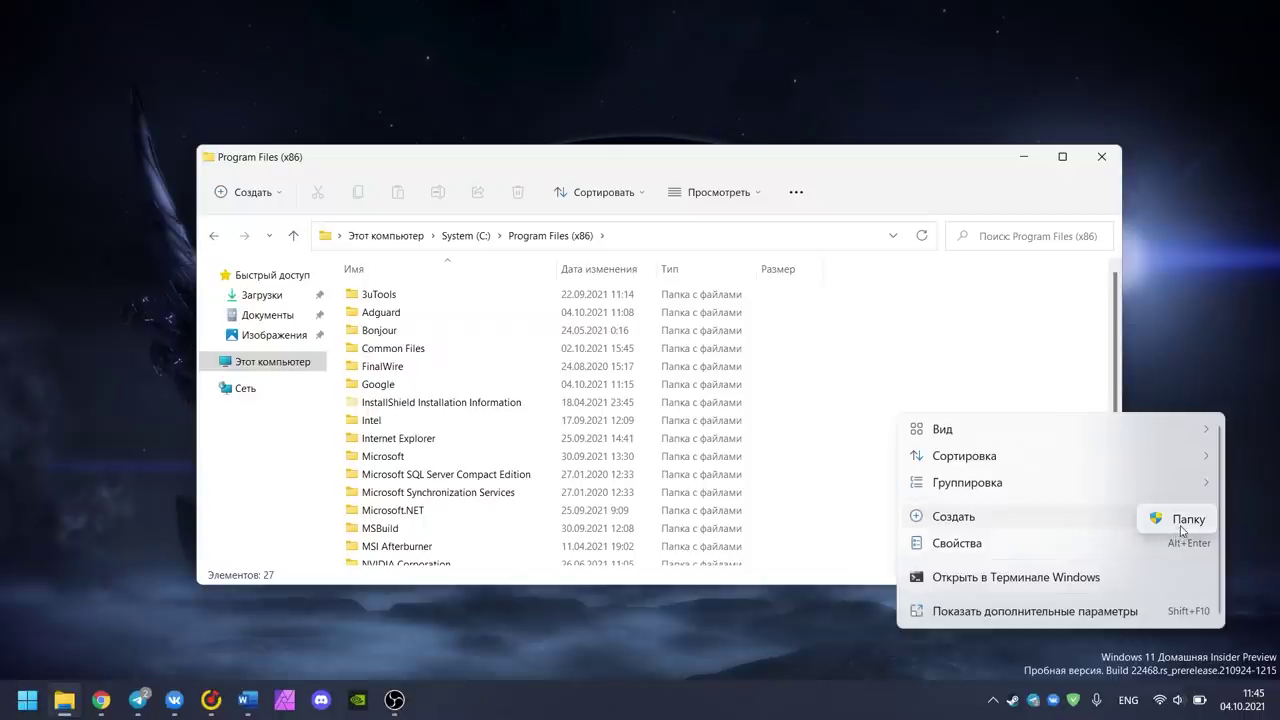
Step: Create a new folder inside Program Files (x86) on System (C:)
click(1182, 528)
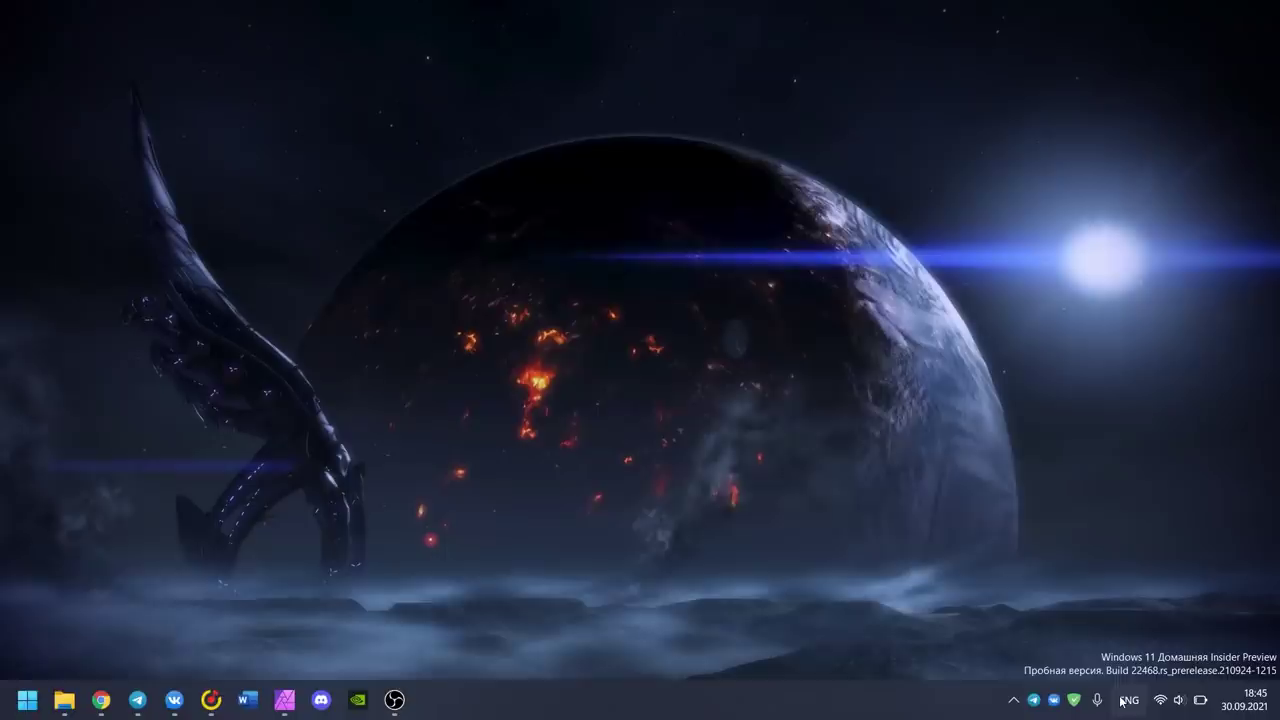
Step: Show the list of keyboard layouts and switch repeatedly between Русский and Английский (США)
click(1128, 700)
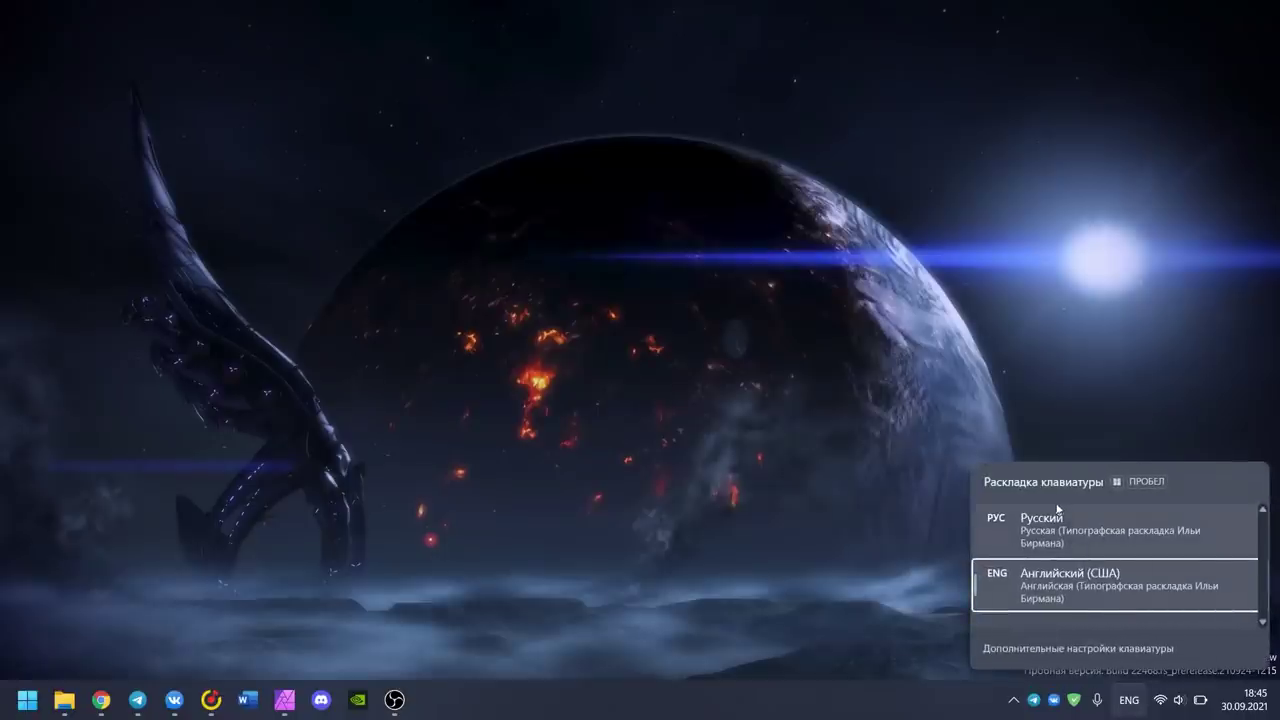
click(797, 518)
key(super+space)
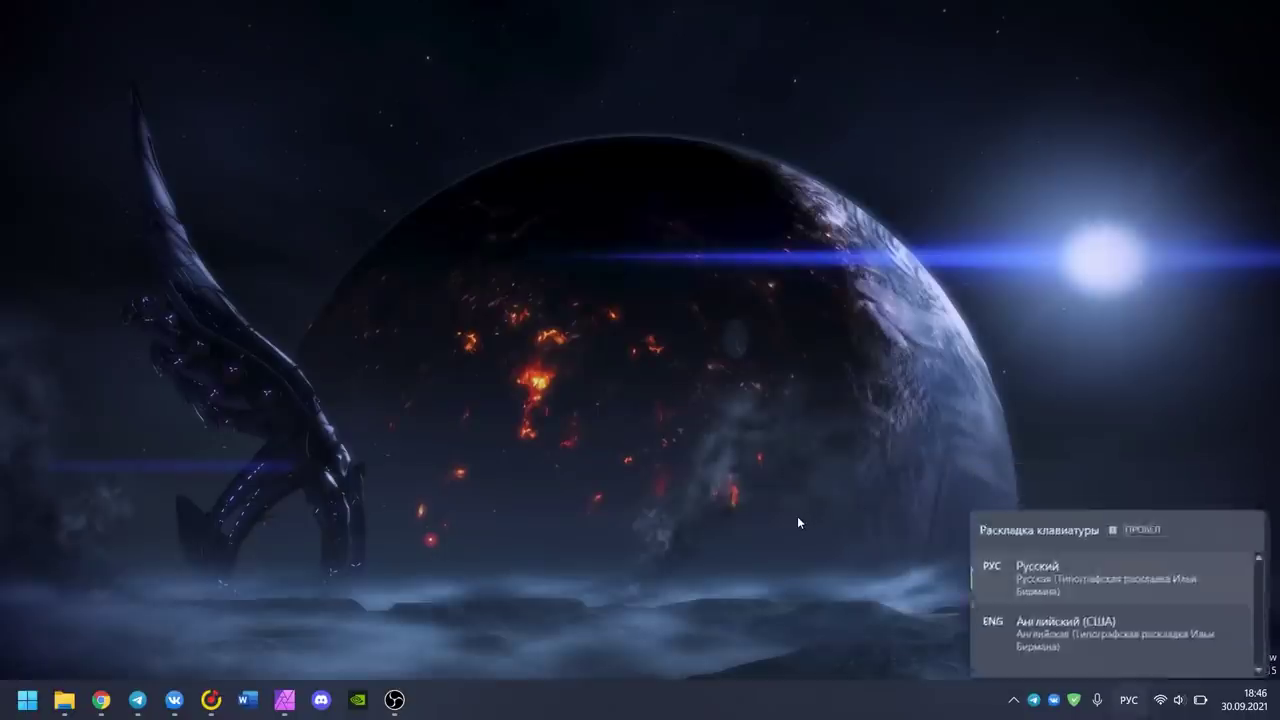
key(super+space)
key(super+space)
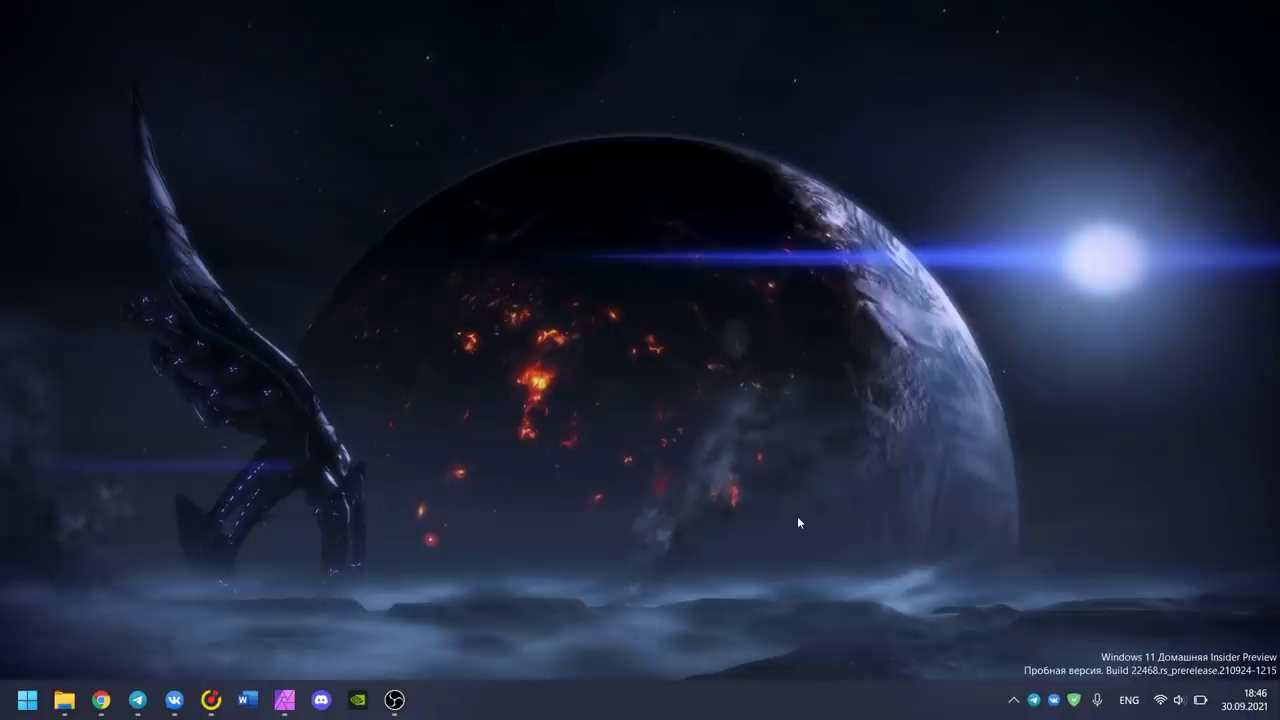
key(super+space)
key(super+space)
key(super+space)
key(super+space)
key(super+space)
key(super+space)
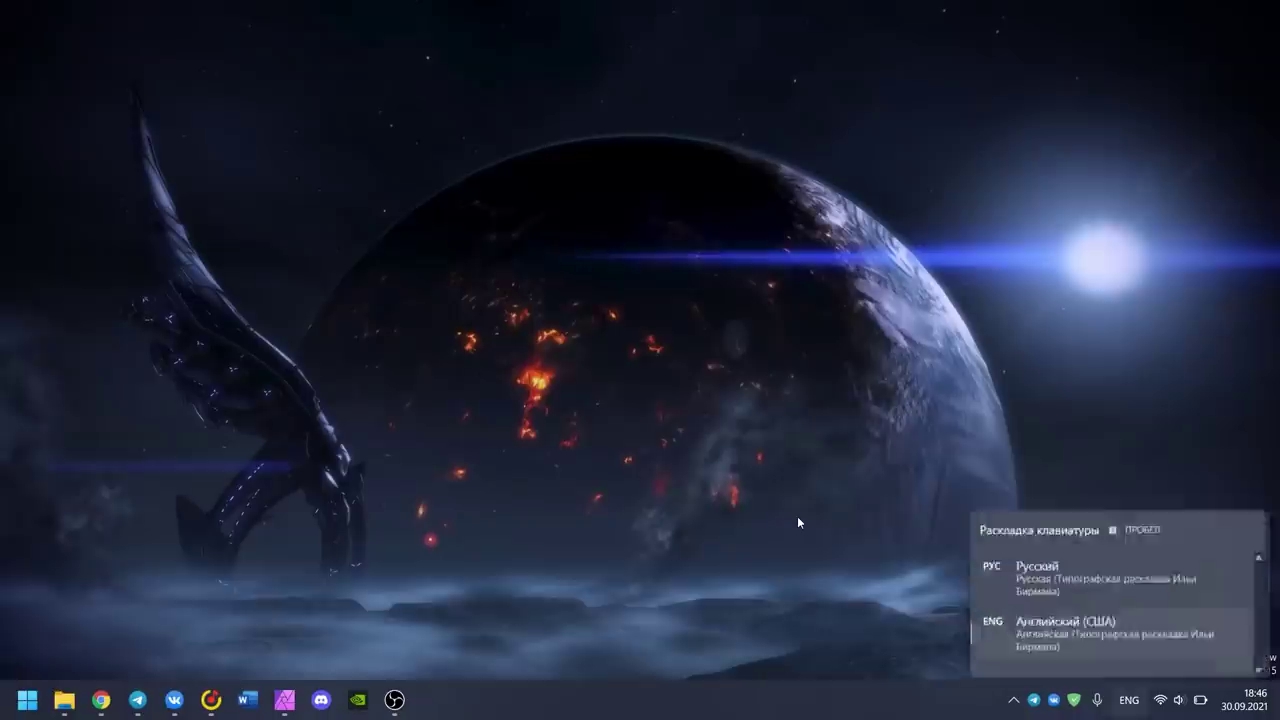
key(super+space)
key(super+space)
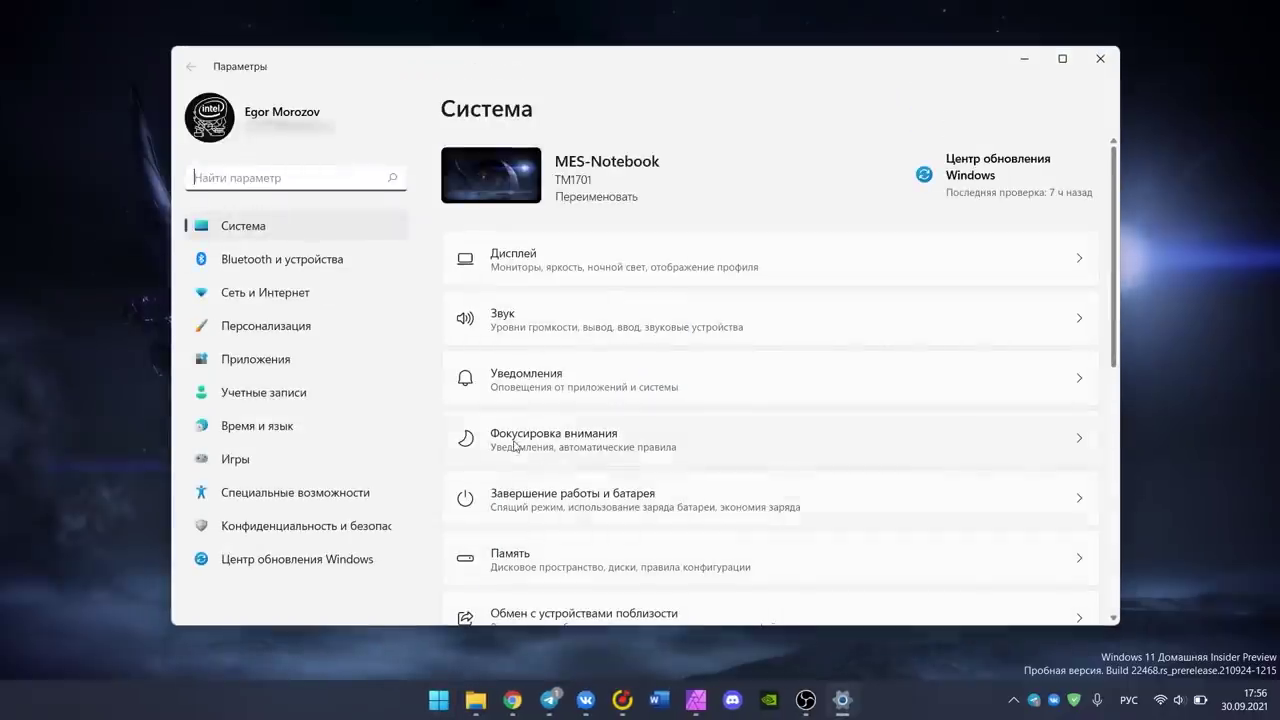
Step: Set Выравнивание панели задач to Слева in the Панель задач settings of Персонализация
click(328, 334)
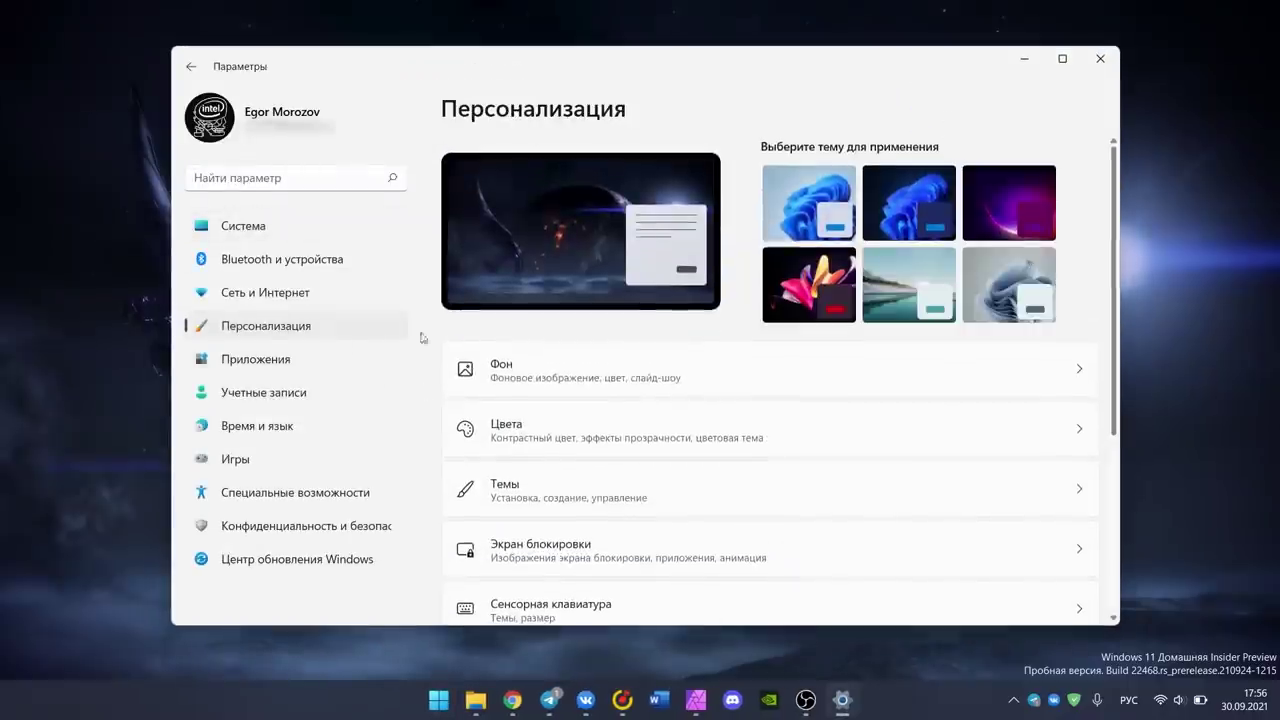
scroll(593, 418, down, 5)
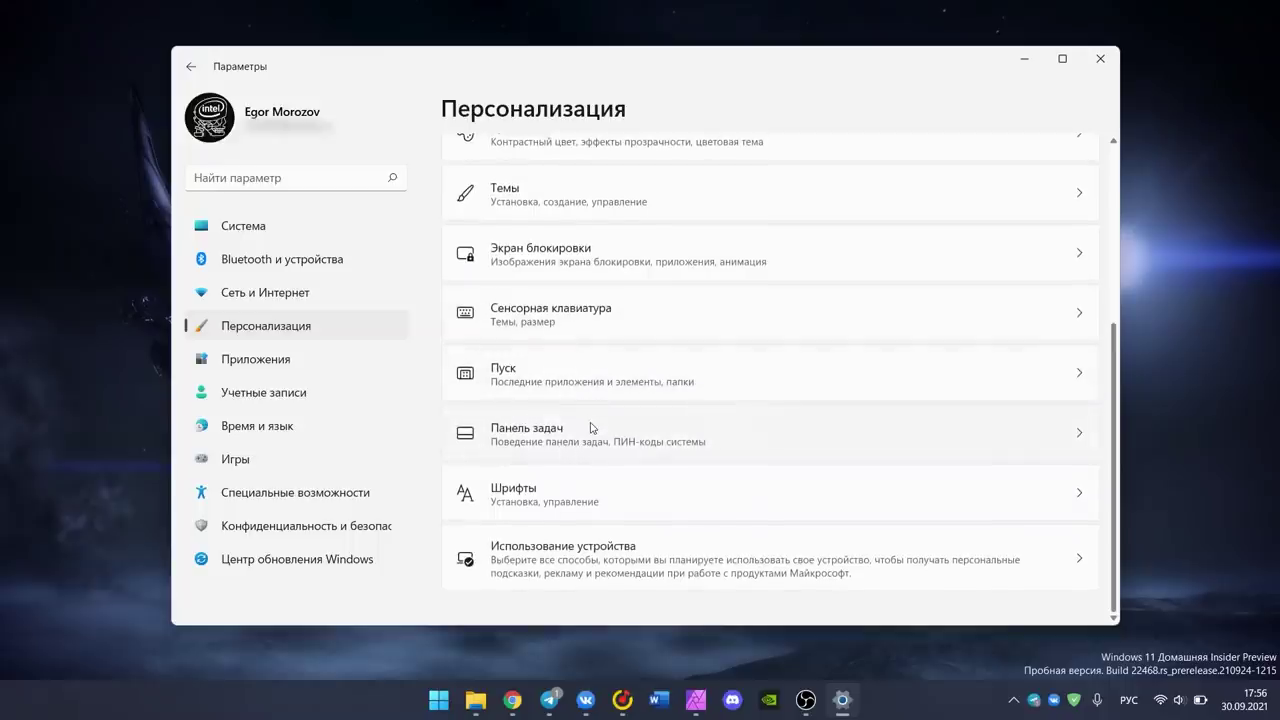
click(590, 428)
scroll(590, 429, down, 3)
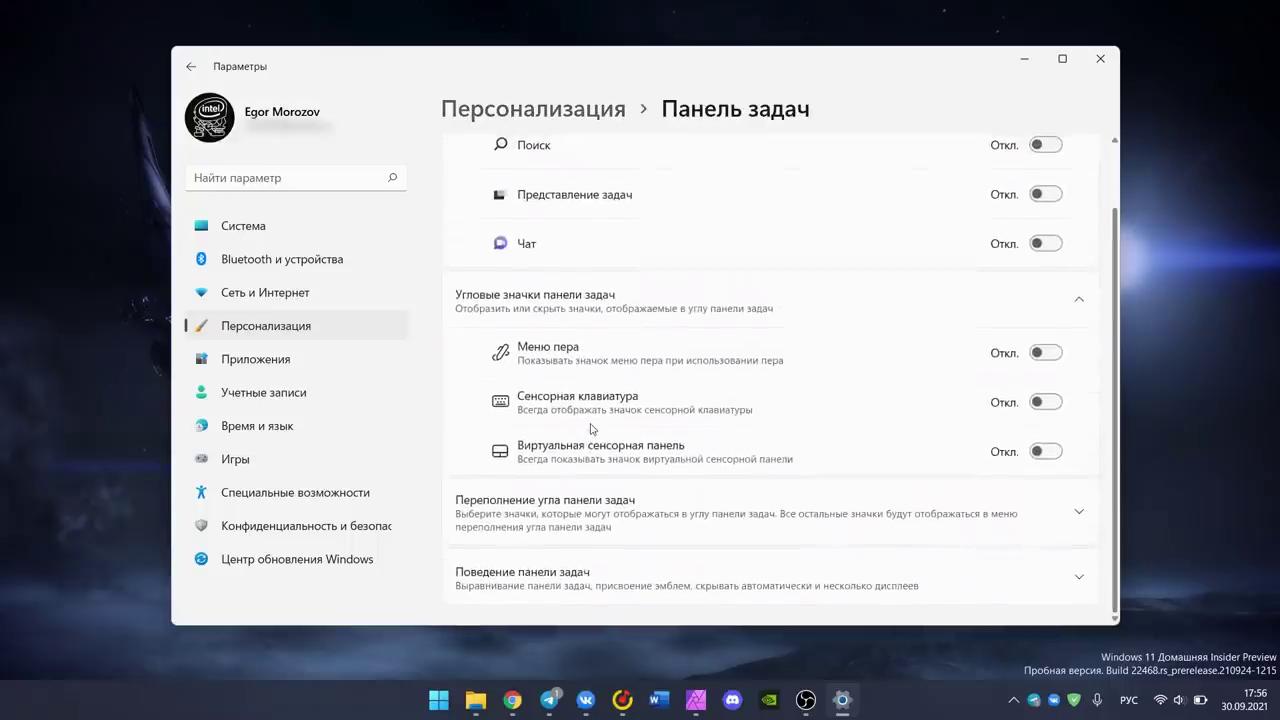
click(591, 574)
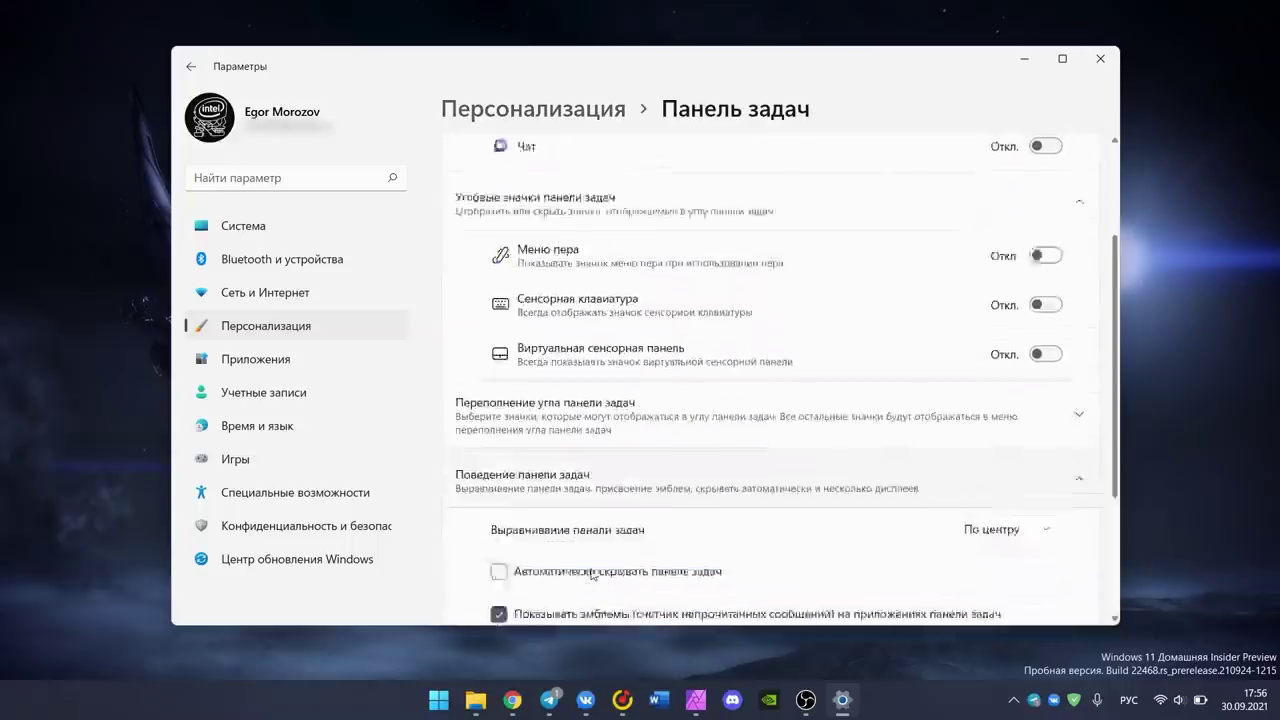
click(979, 355)
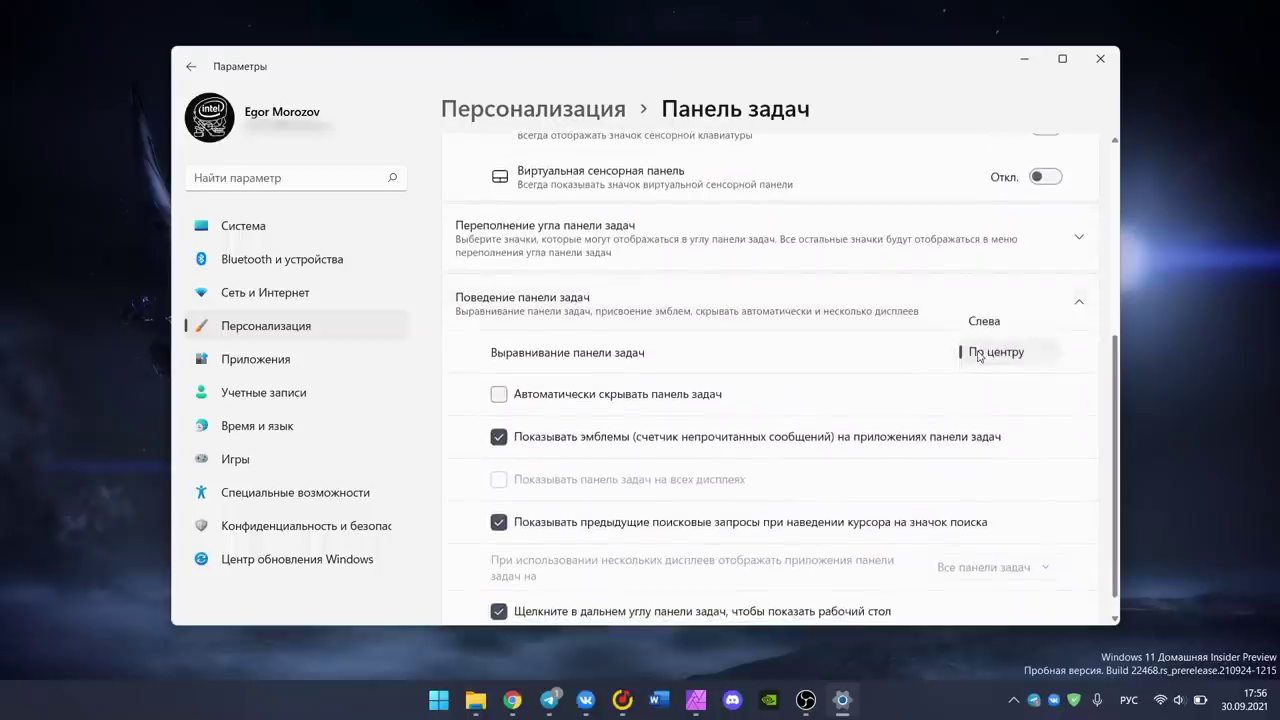
click(995, 329)
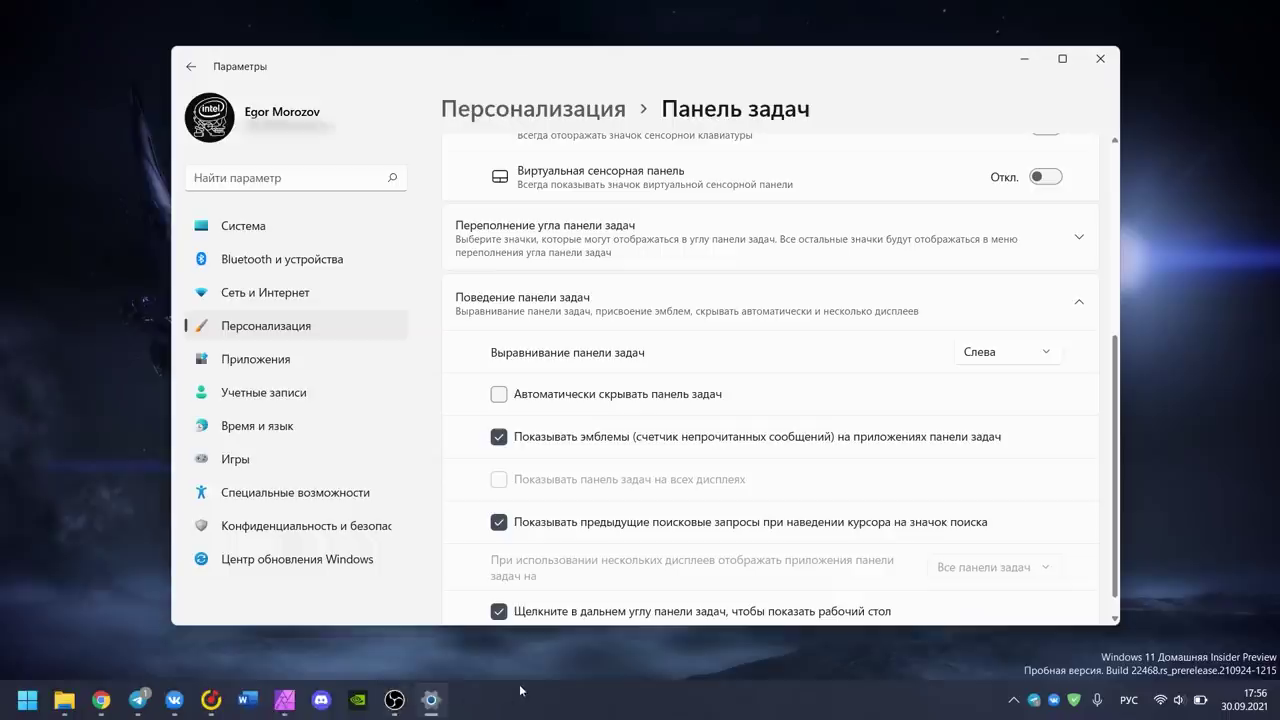
Step: Open Диспетчер устройств and Просмотр событий from the Start button's list of system tools
right_click(14, 703)
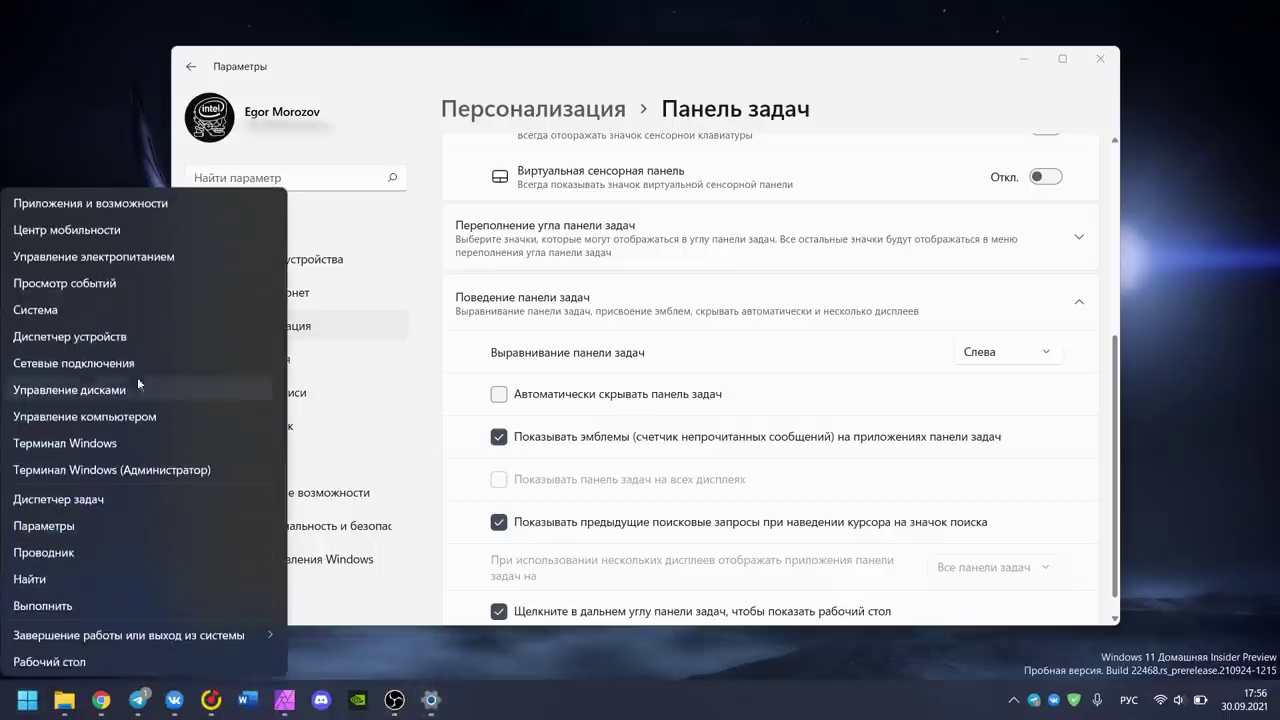
click(122, 335)
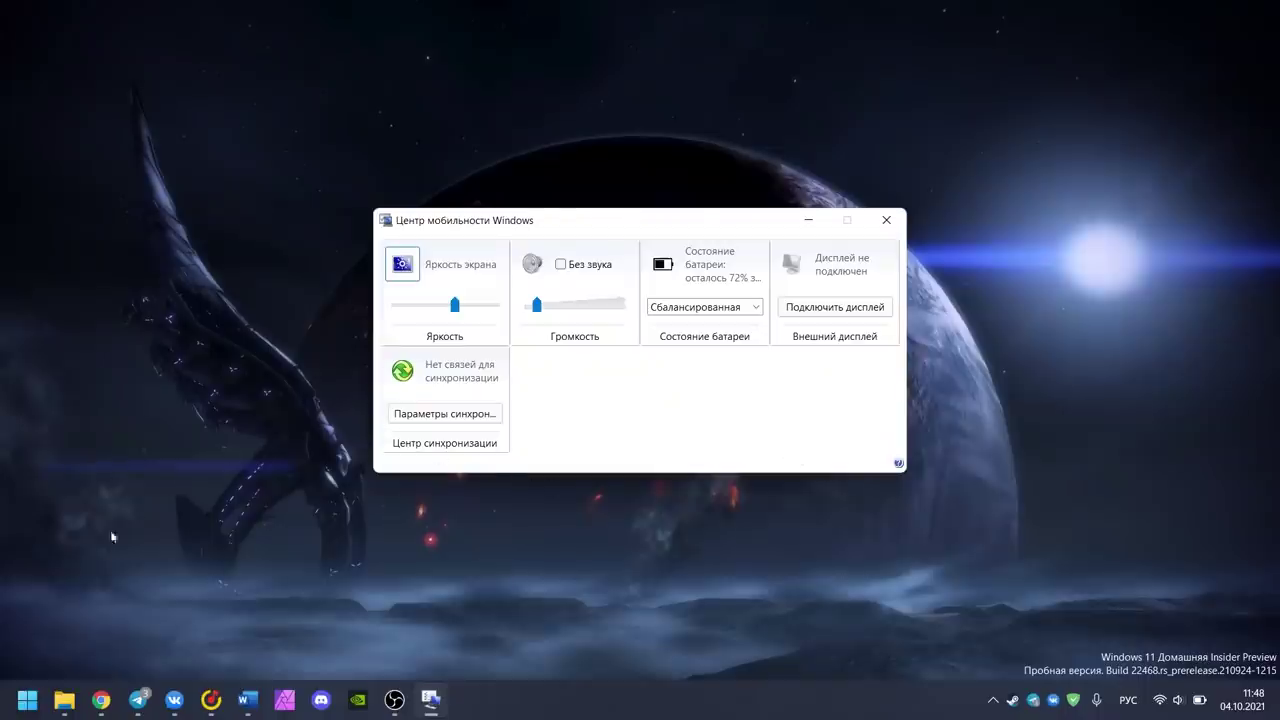
right_click(27, 703)
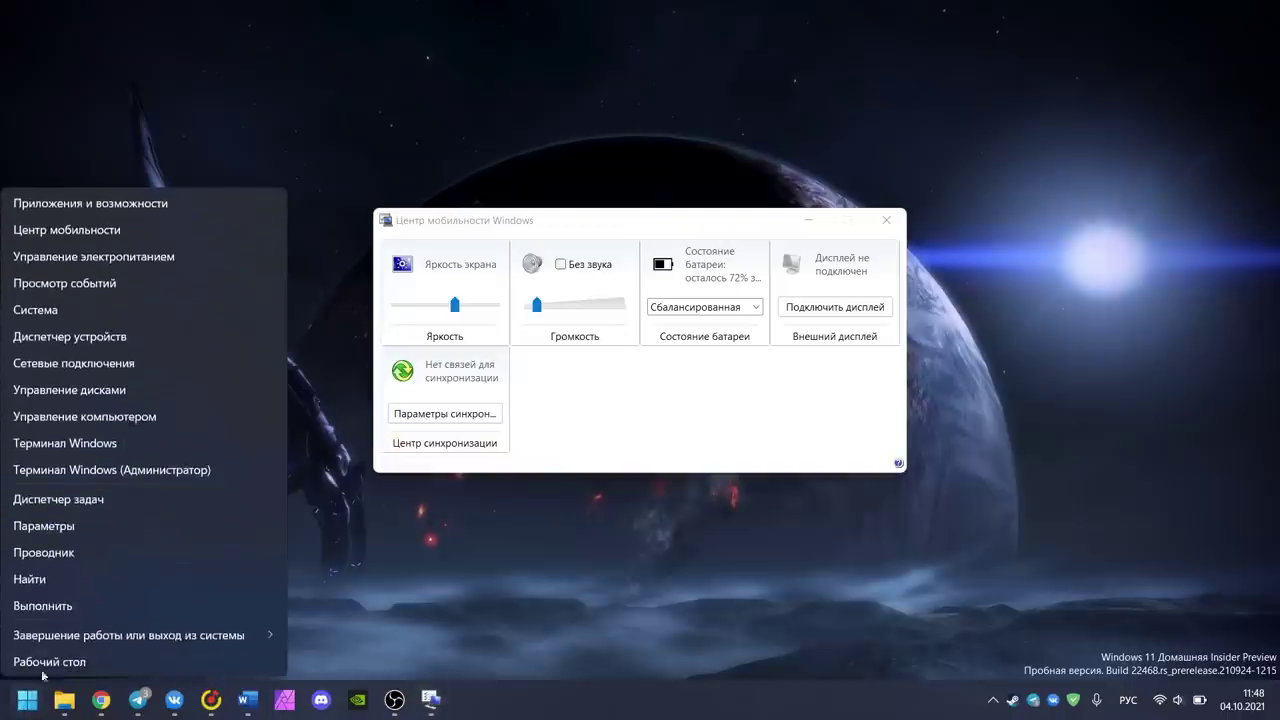
click(123, 287)
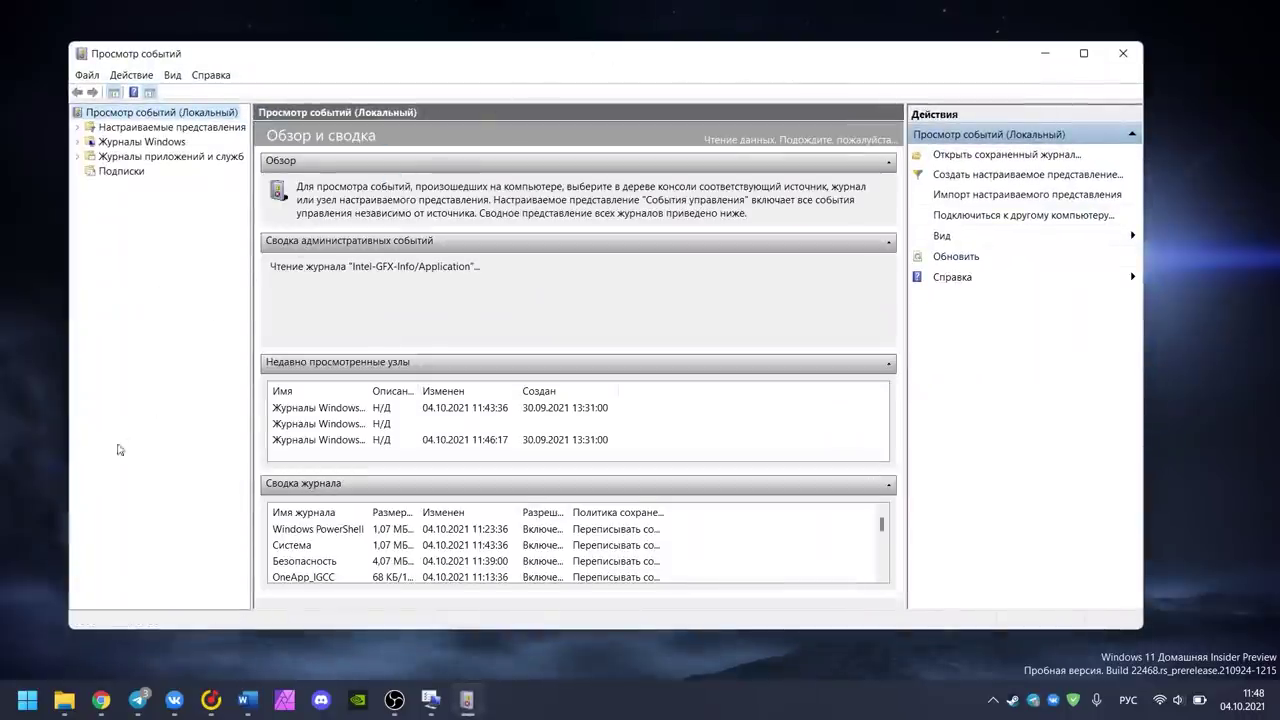
Step: Search the Start menu for "msinfo" with the English layout and view Сведения о системе
click(24, 700)
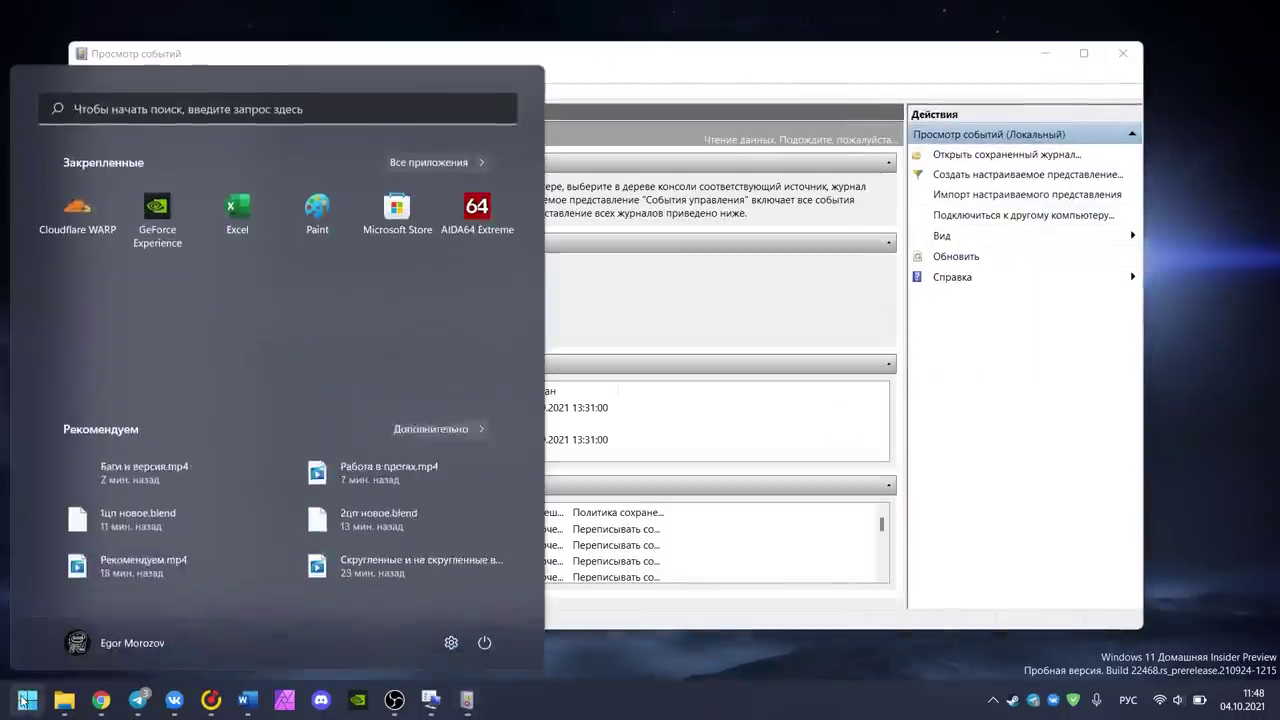
key(alt+shift)
text(msinfo)
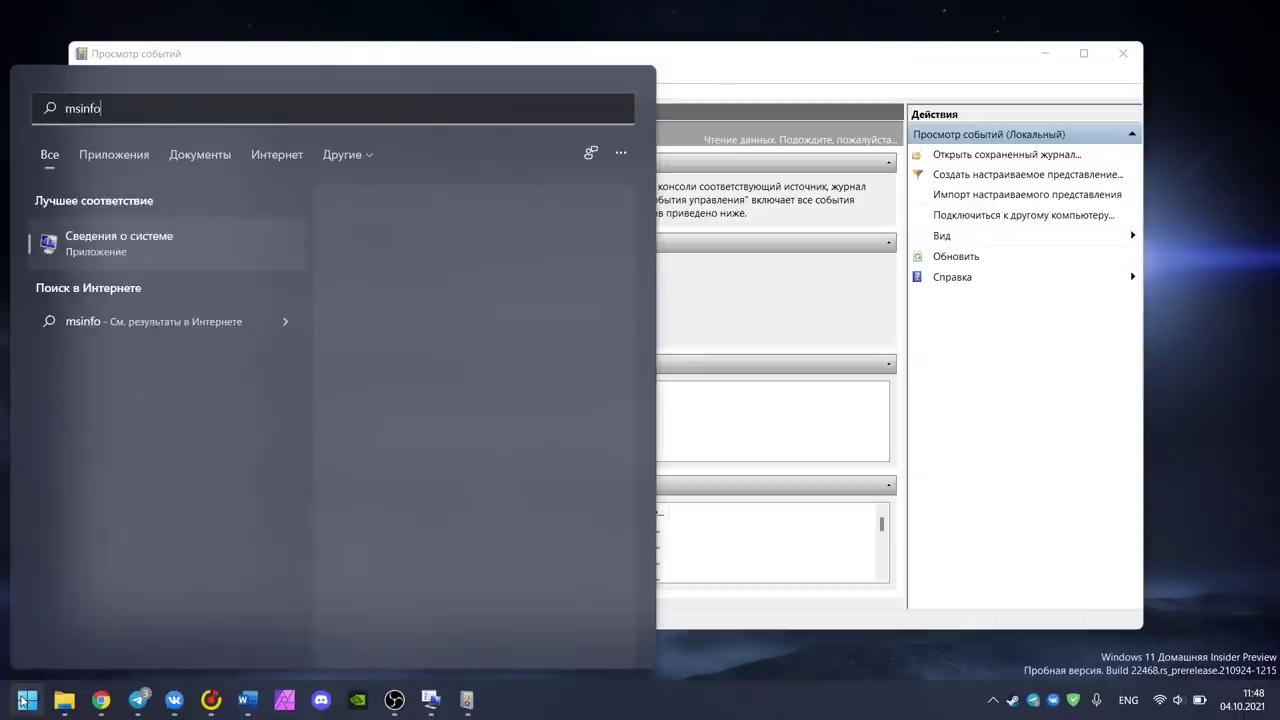
key(Return)
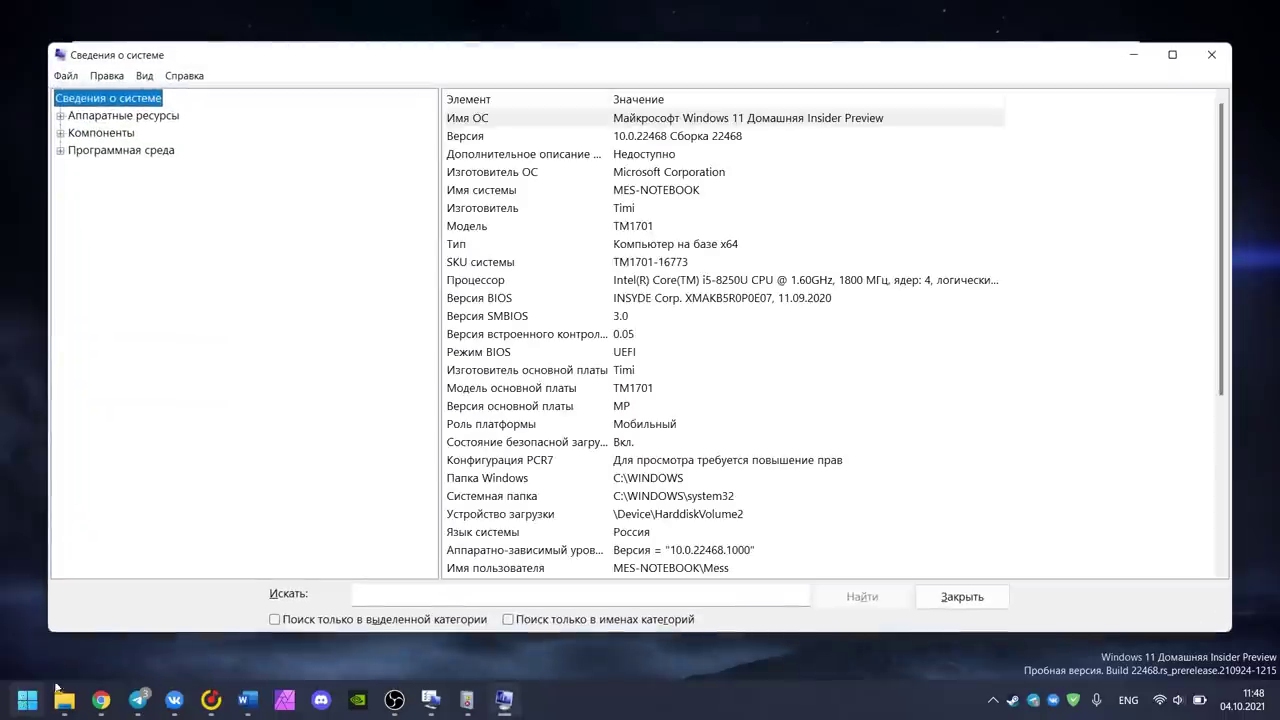
scroll(582, 384, down, 1)
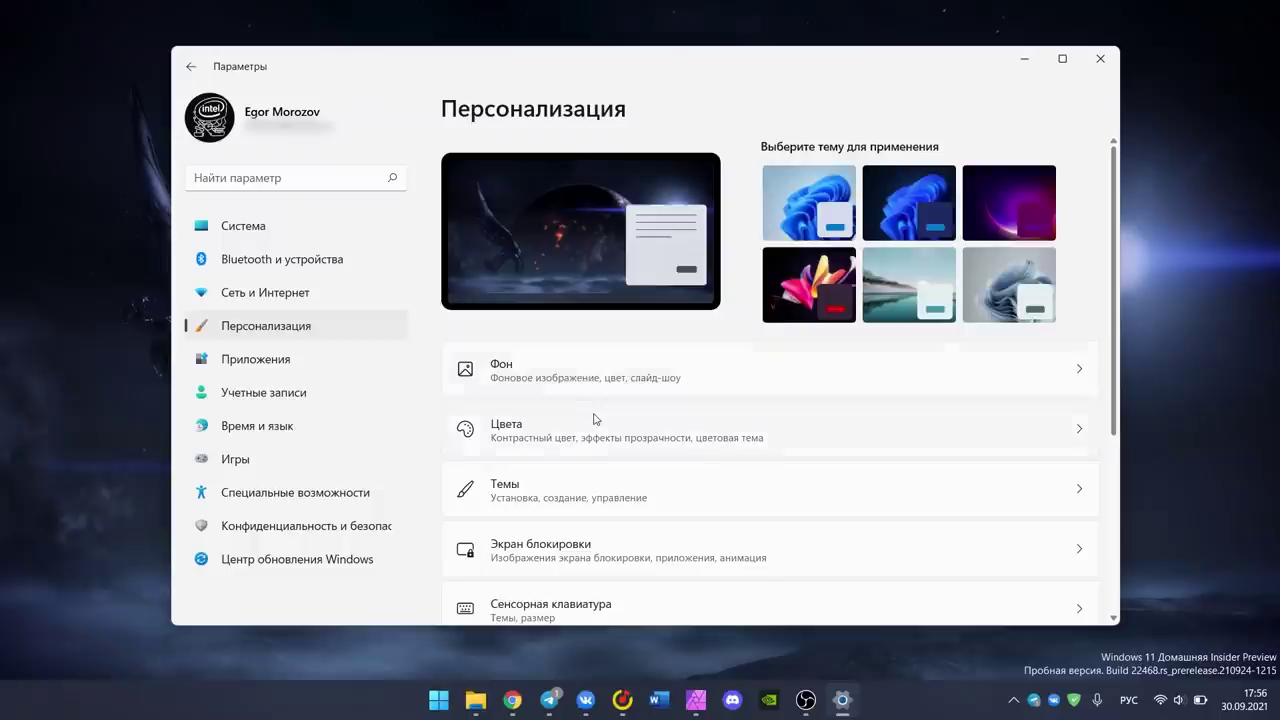
scroll(593, 418, down, 3)
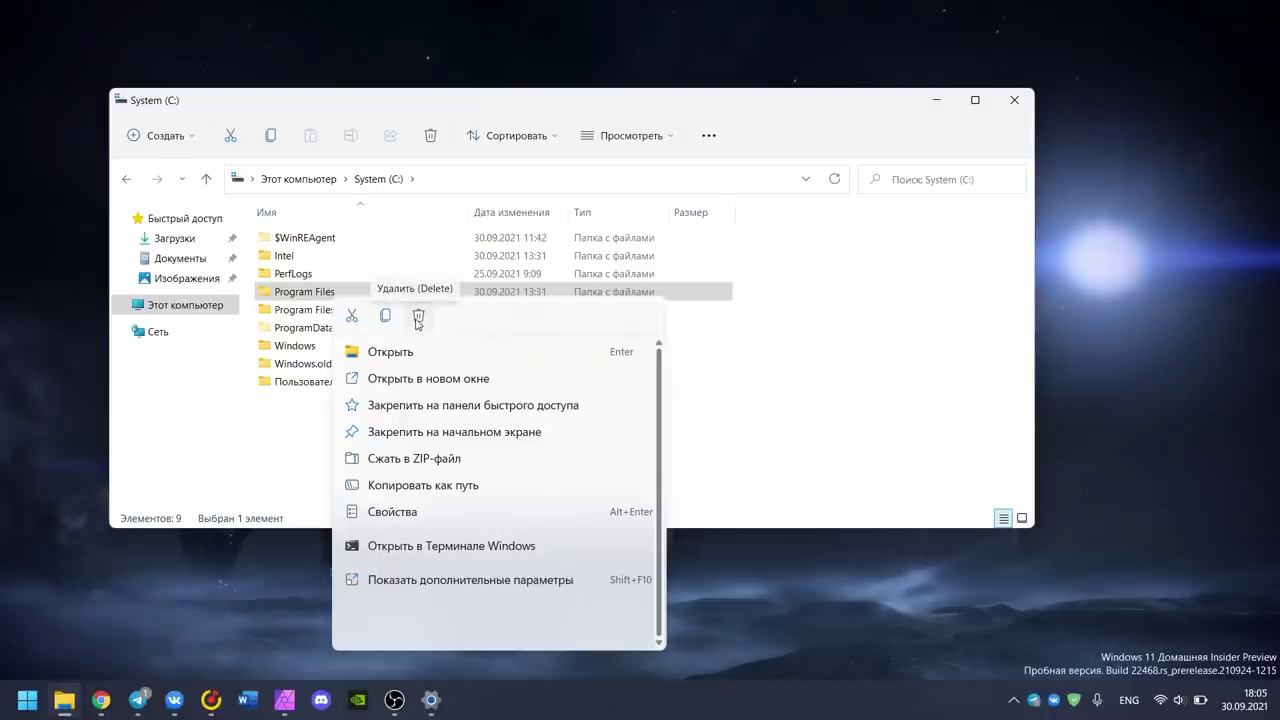
Step: Show the additional options for the Program Files folder on System (C:)
click(514, 581)
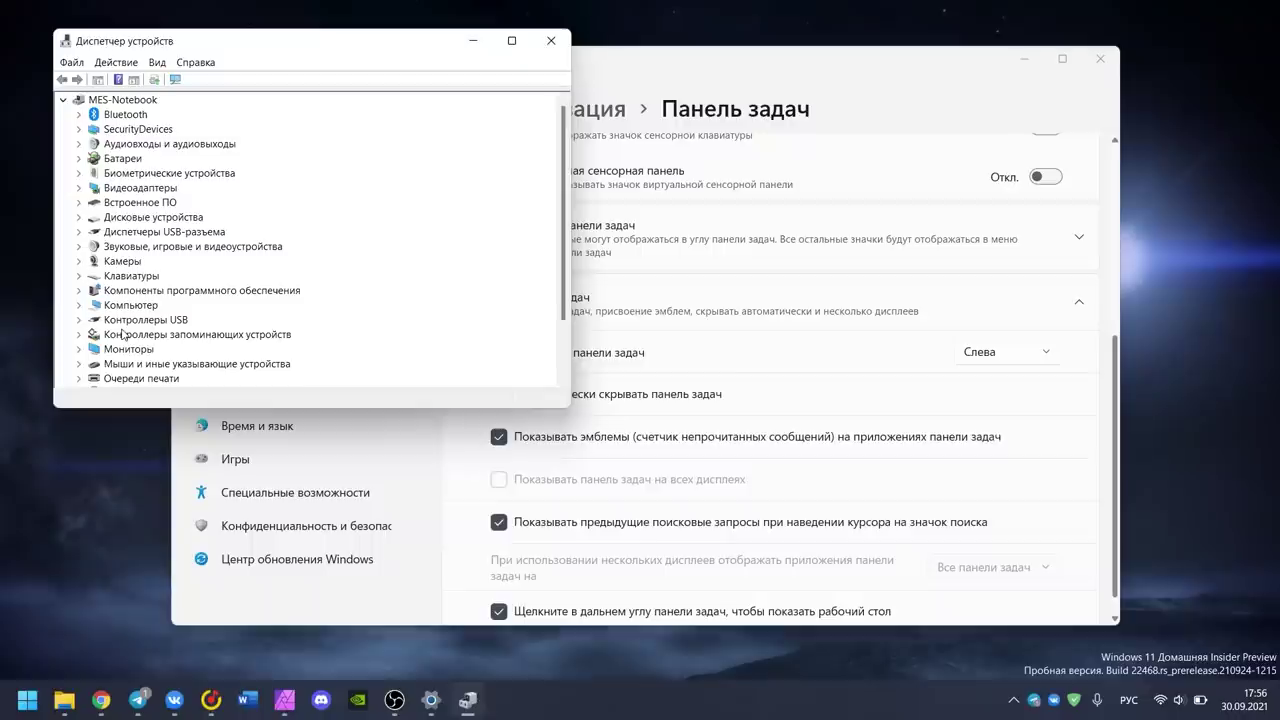
Step: Open Управление дисками from the Start button's list of system tools
right_click(16, 701)
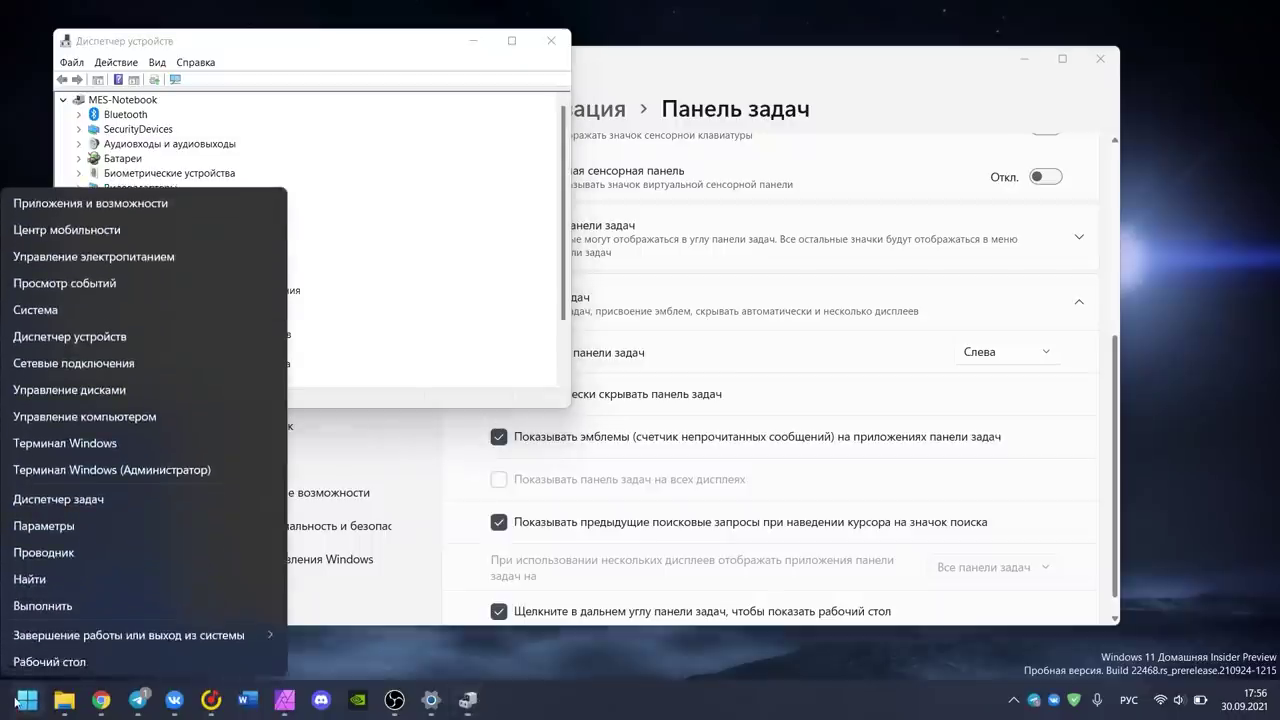
click(94, 392)
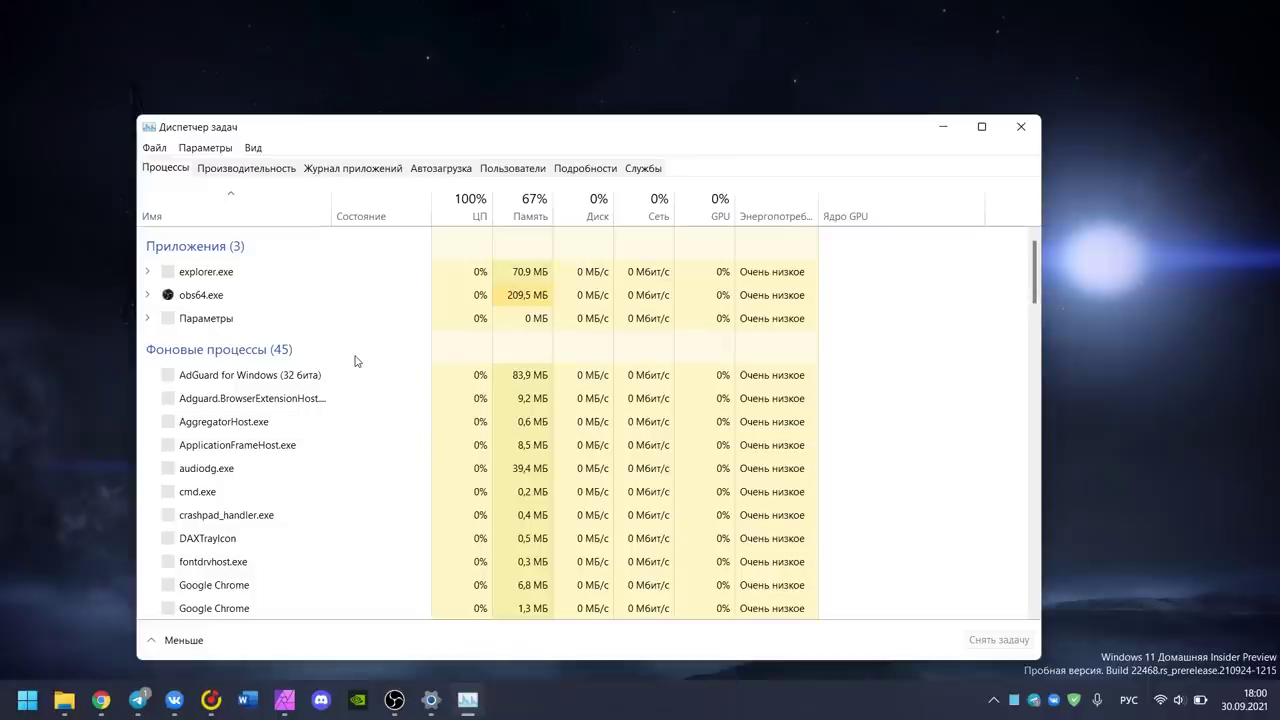
Step: Check the graphics processor load under Производительность in Диспетчер задач and close the window
click(231, 172)
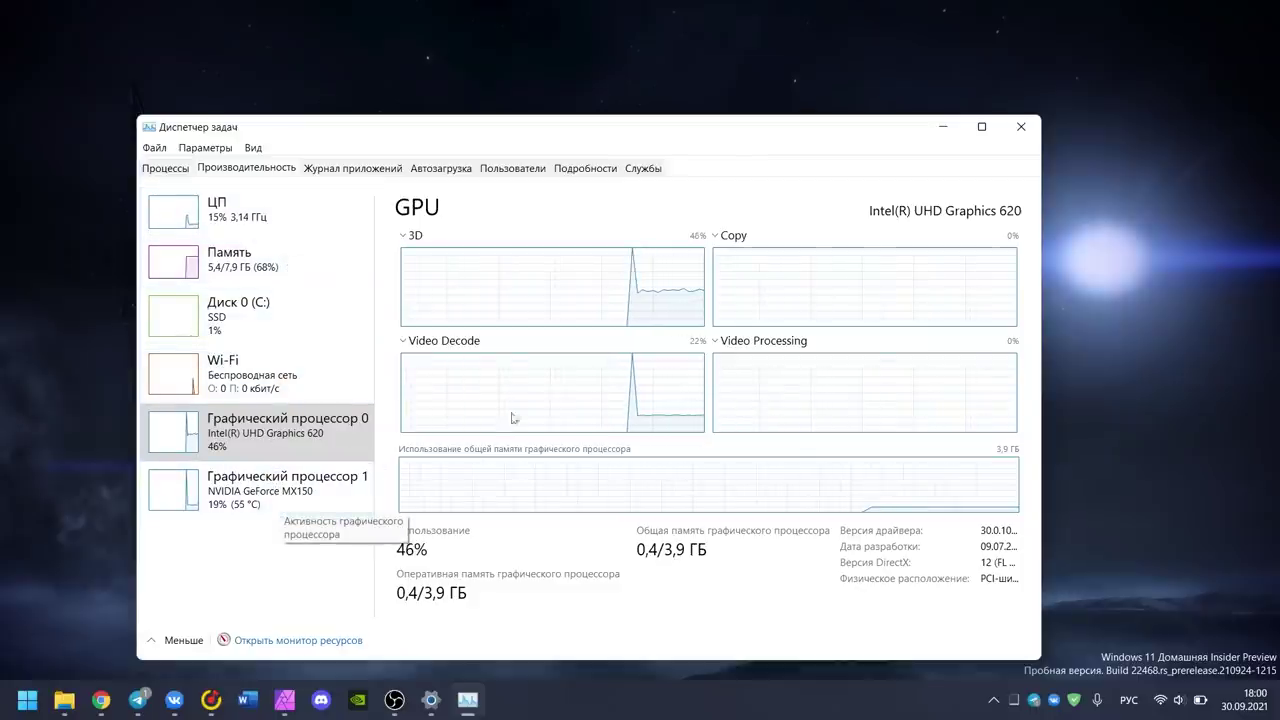
click(1021, 127)
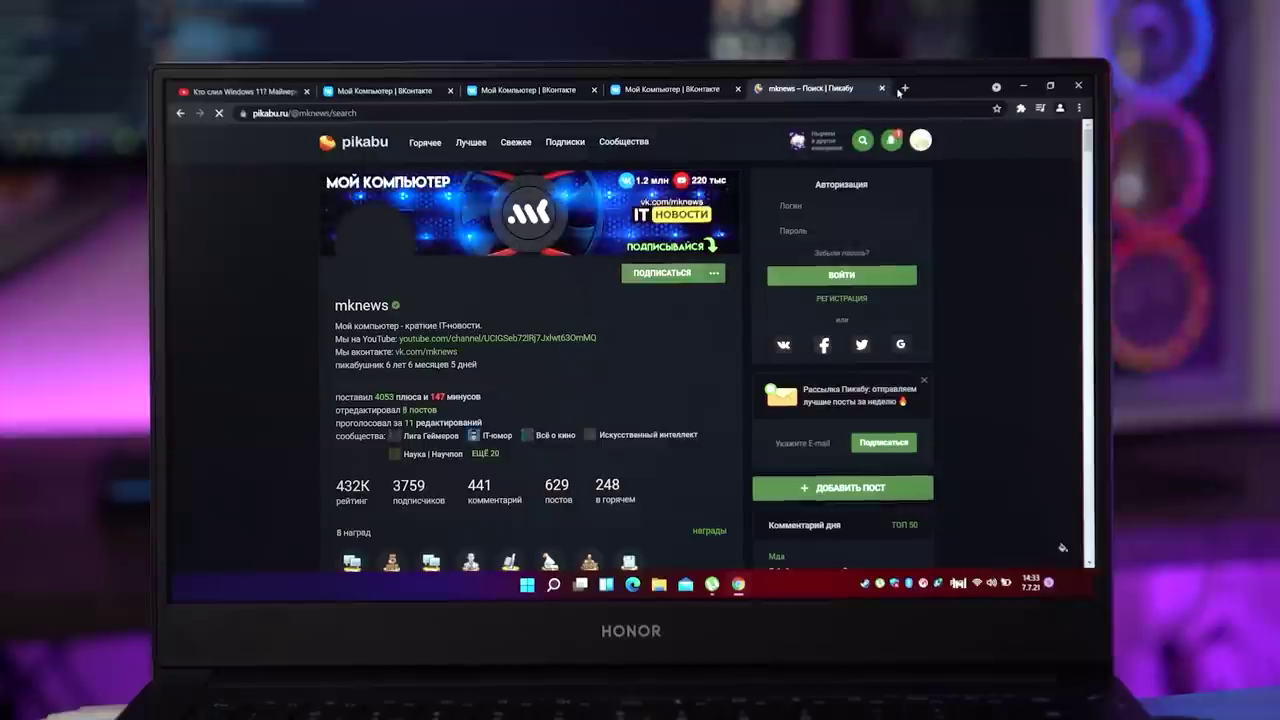
Step: Open more browser tabs alongside the mknews page on Pikabu and bring up Диспетчер задач over them
click(903, 88)
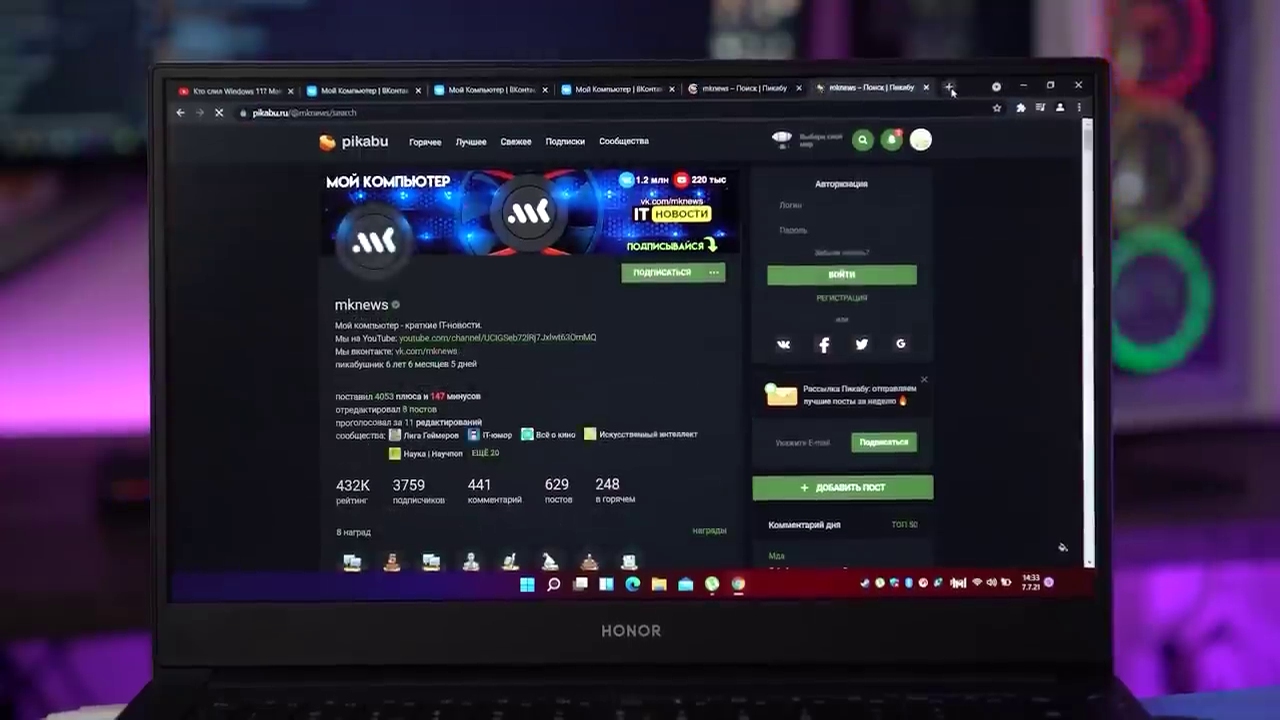
click(949, 88)
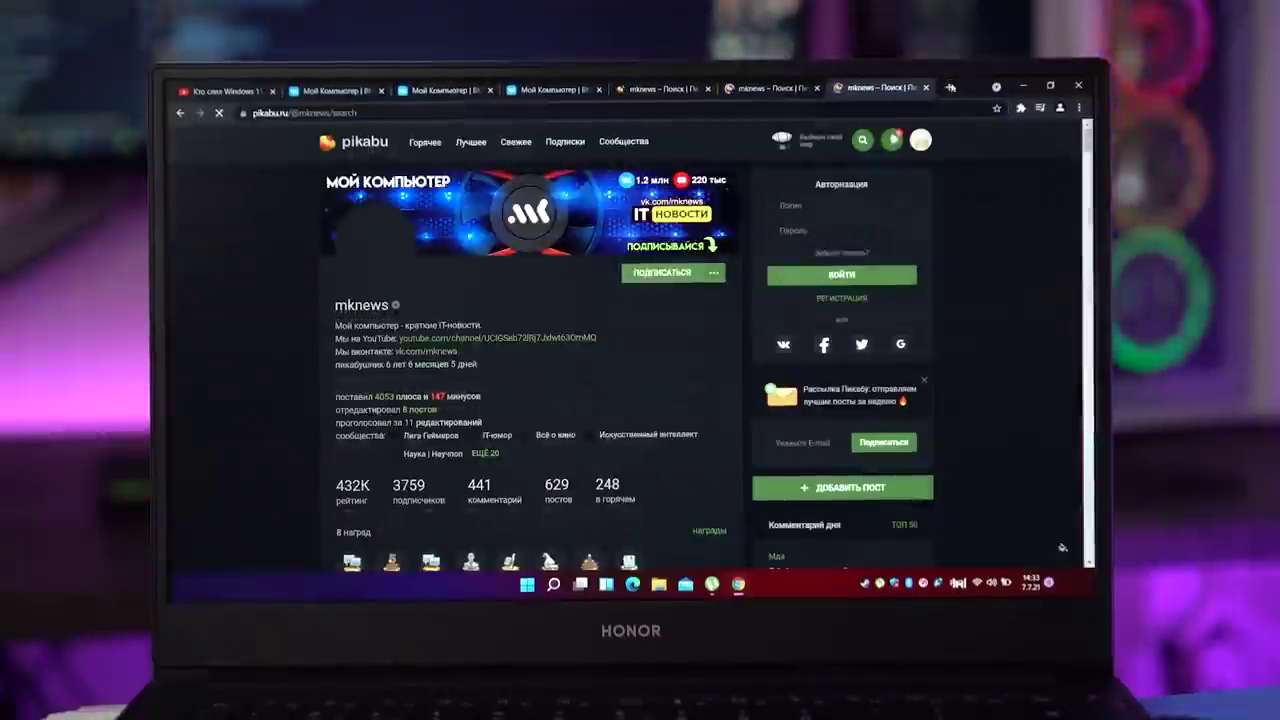
click(948, 88)
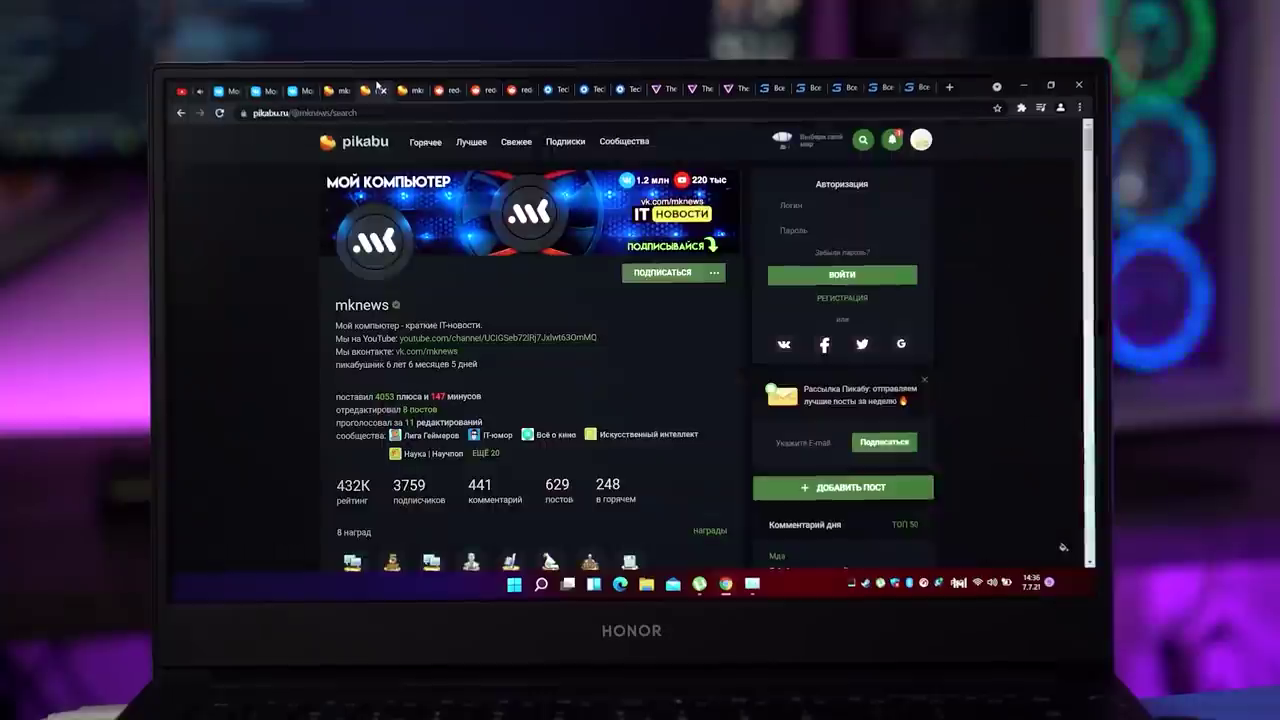
key(ctrl+shift+Escape)
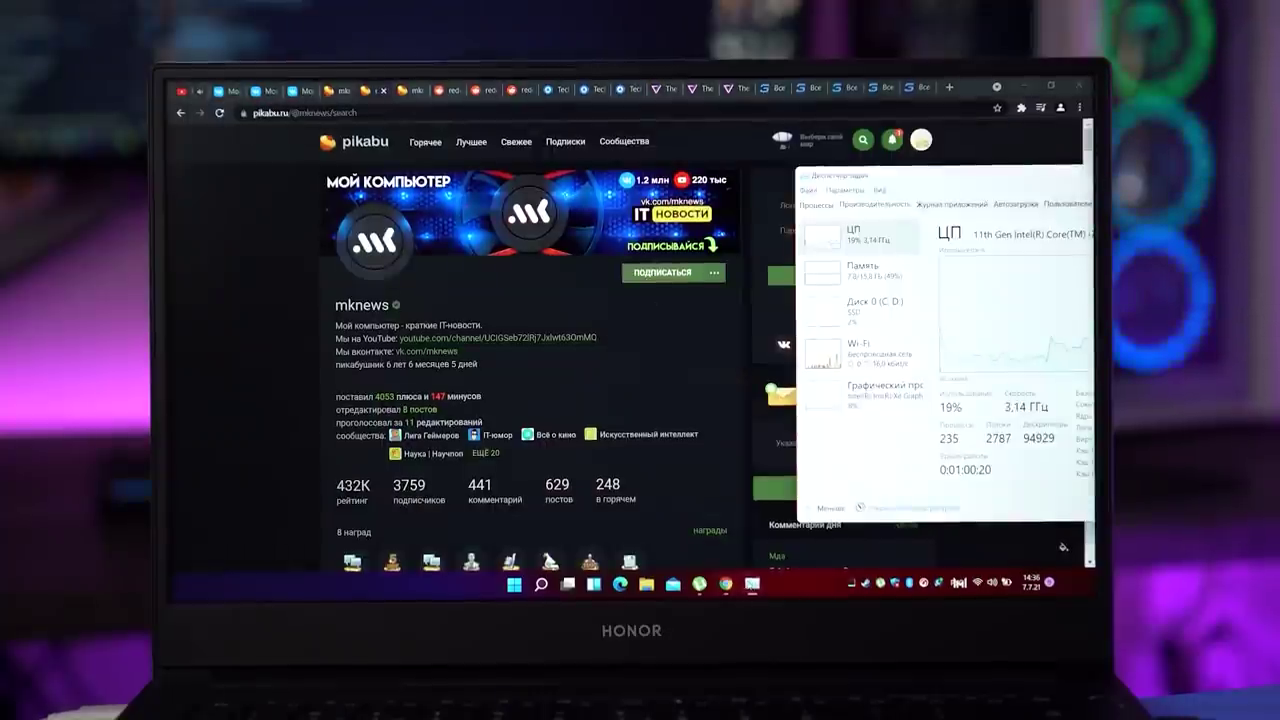
Step: Switch from the Pikabu page to the YouTube tab playing the Windows 11 leak video and dismiss the open Start menu
click(181, 92)
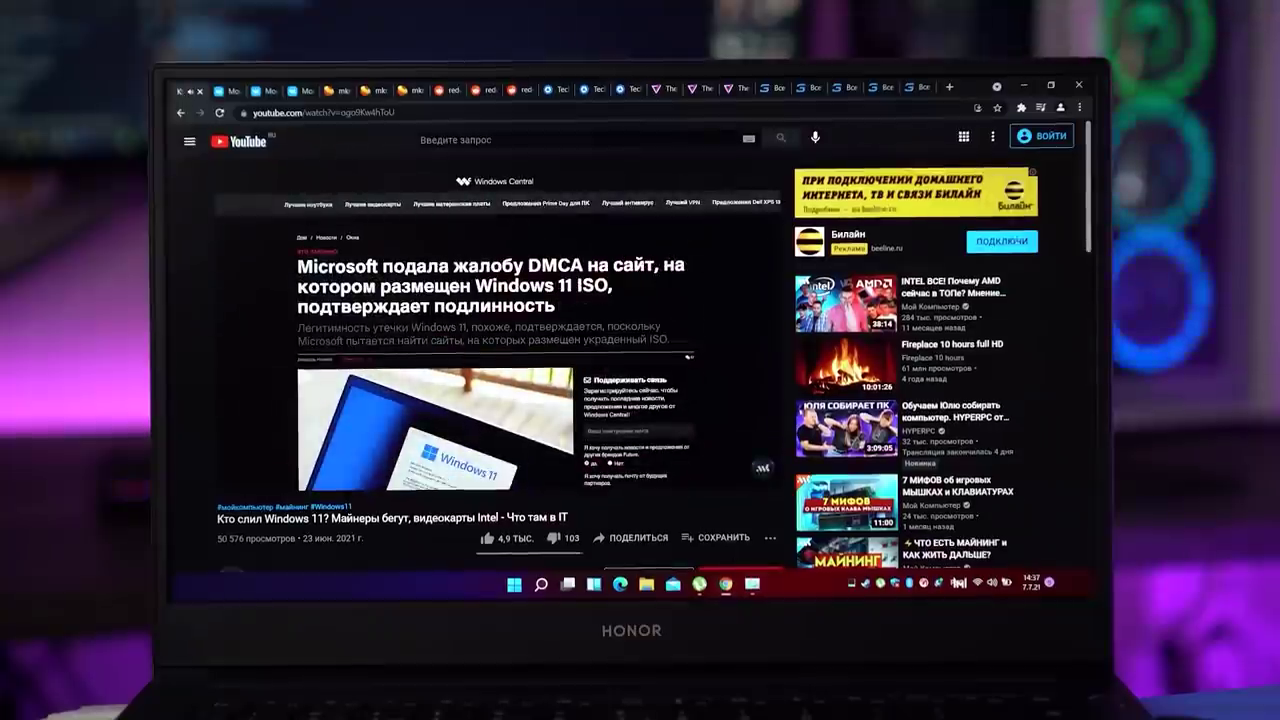
key(alt+Tab)
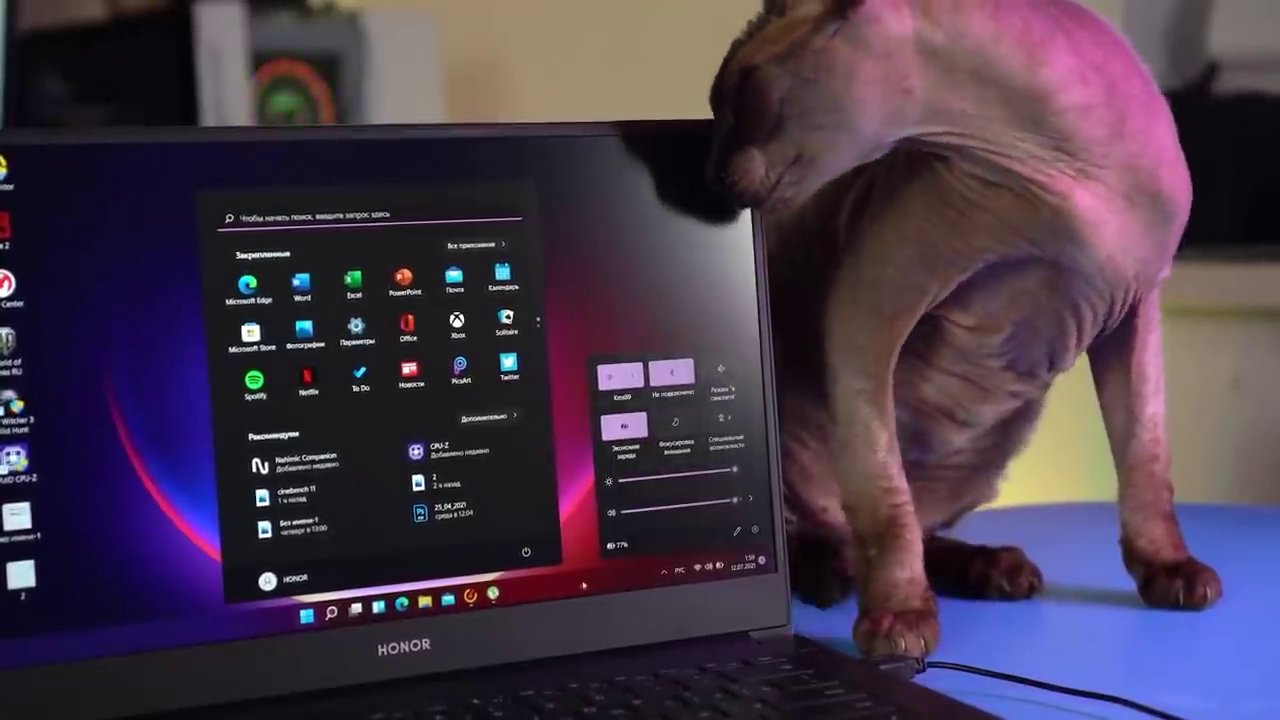
key(Escape)
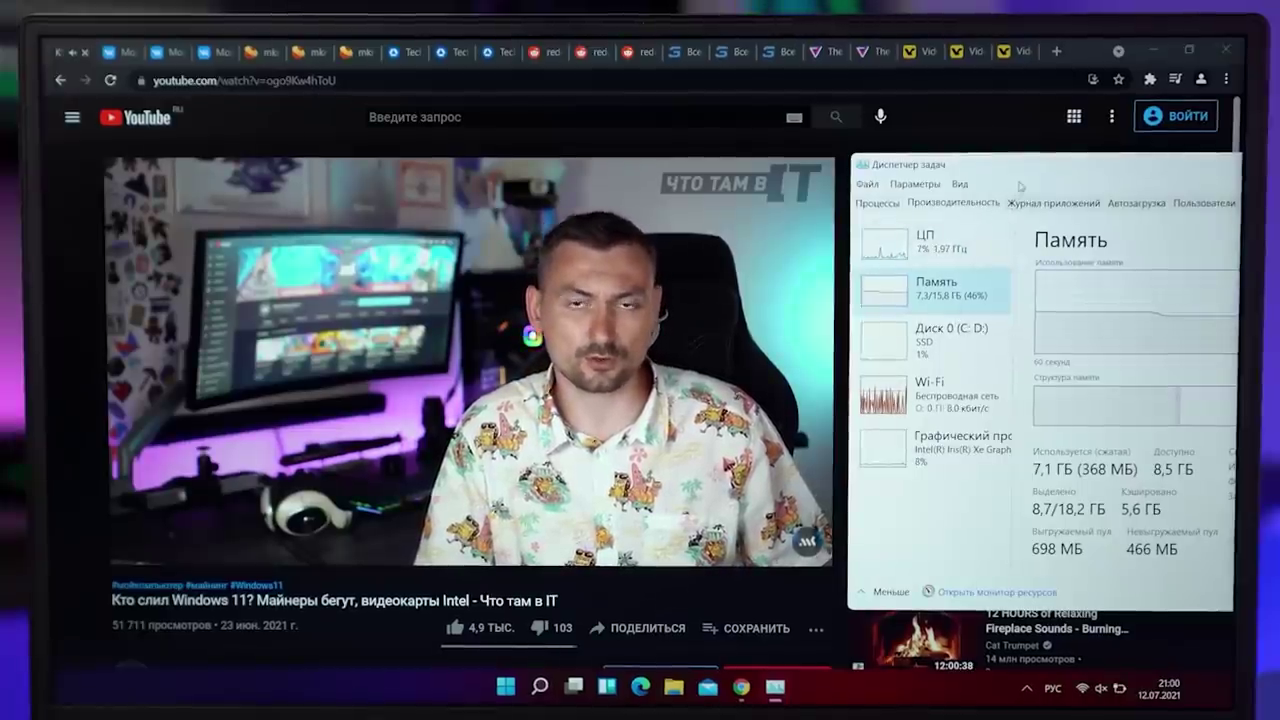
Step: Move the Диспетчер задач window over the YouTube video and shift the Photoshop window over Центр обновления Windows
drag(1022, 177, 826, 180)
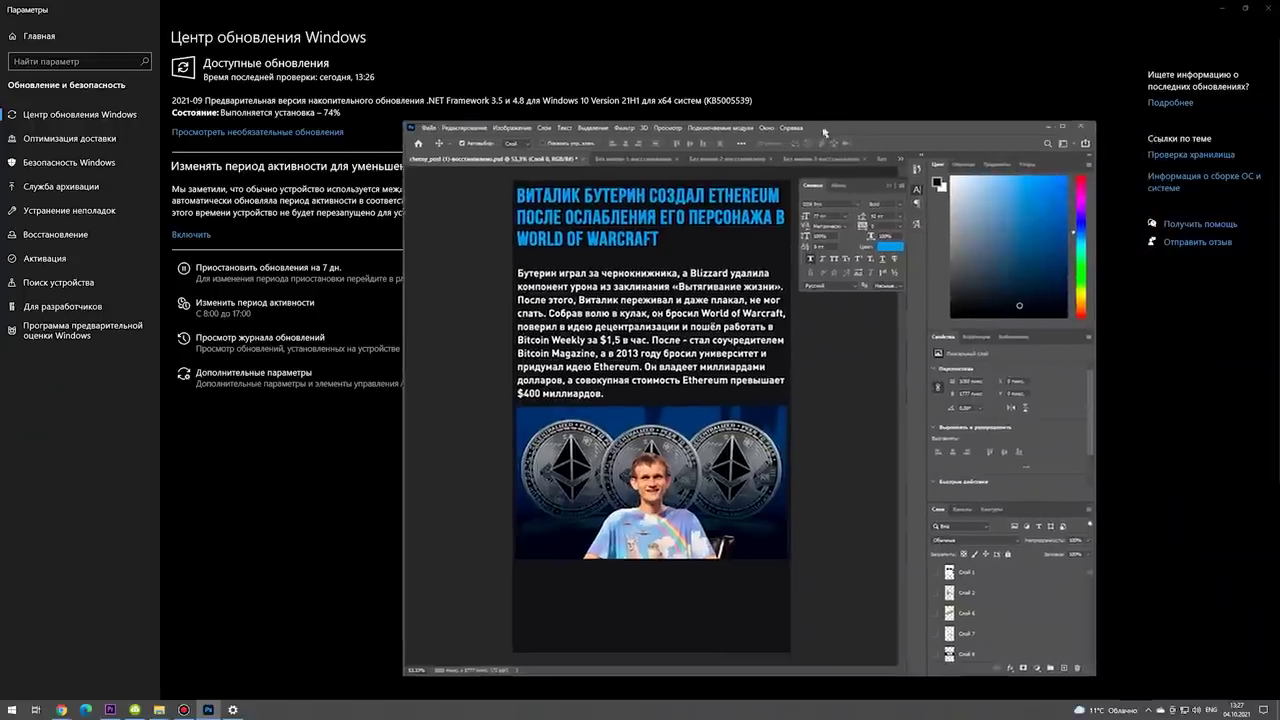
drag(824, 132, 797, 132)
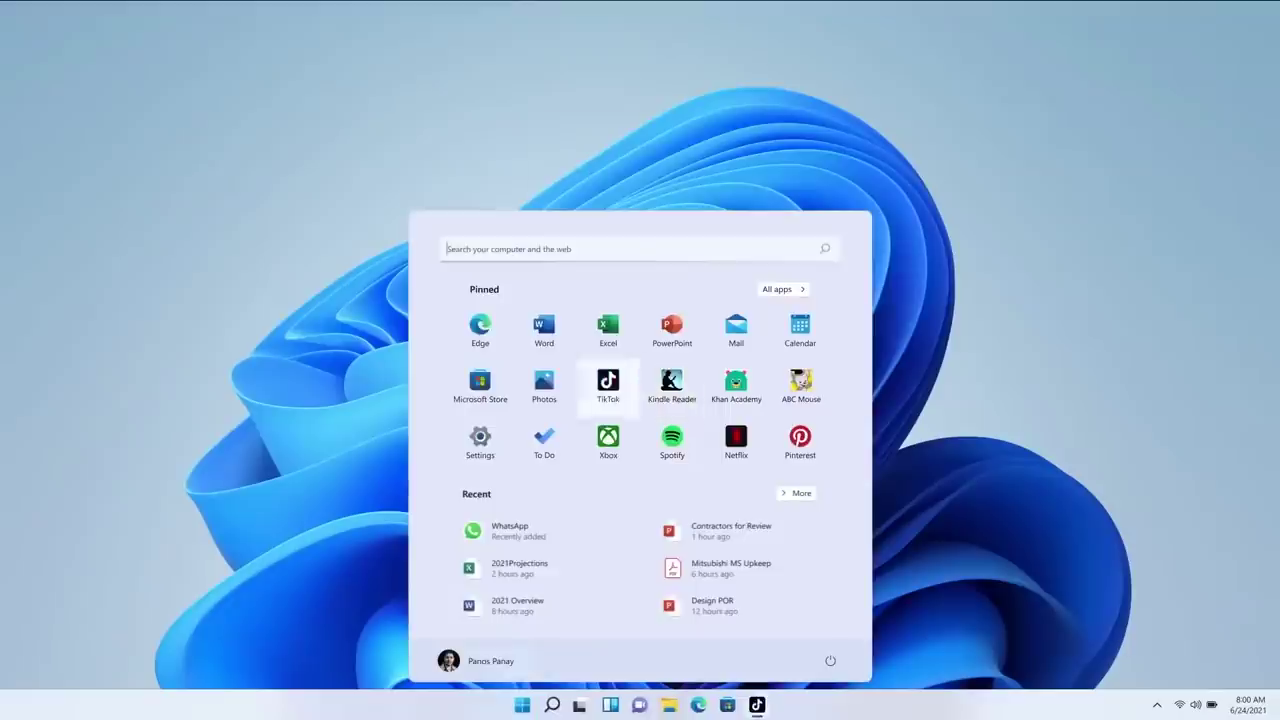
Step: Launch TikTok from the pinned apps, snap it into the narrow zone of the two-column layout and fill the other zone with Photos
click(609, 380)
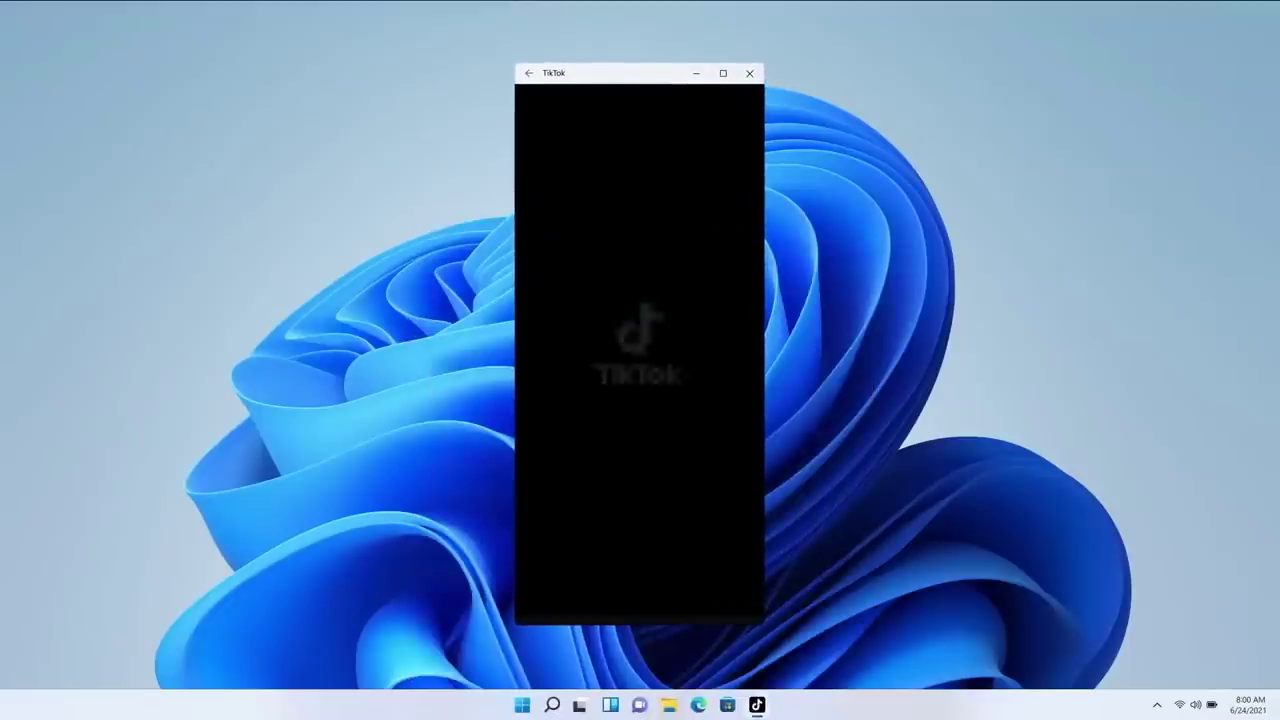
mouse_move(723, 73)
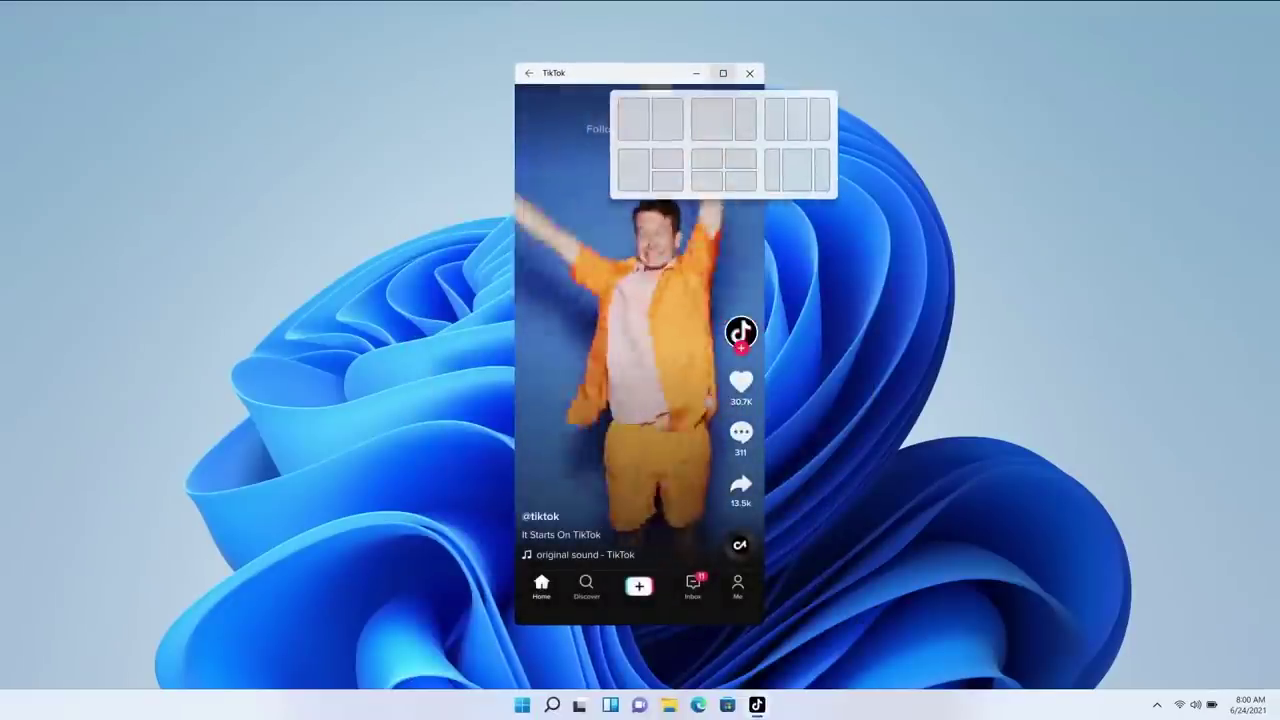
click(745, 120)
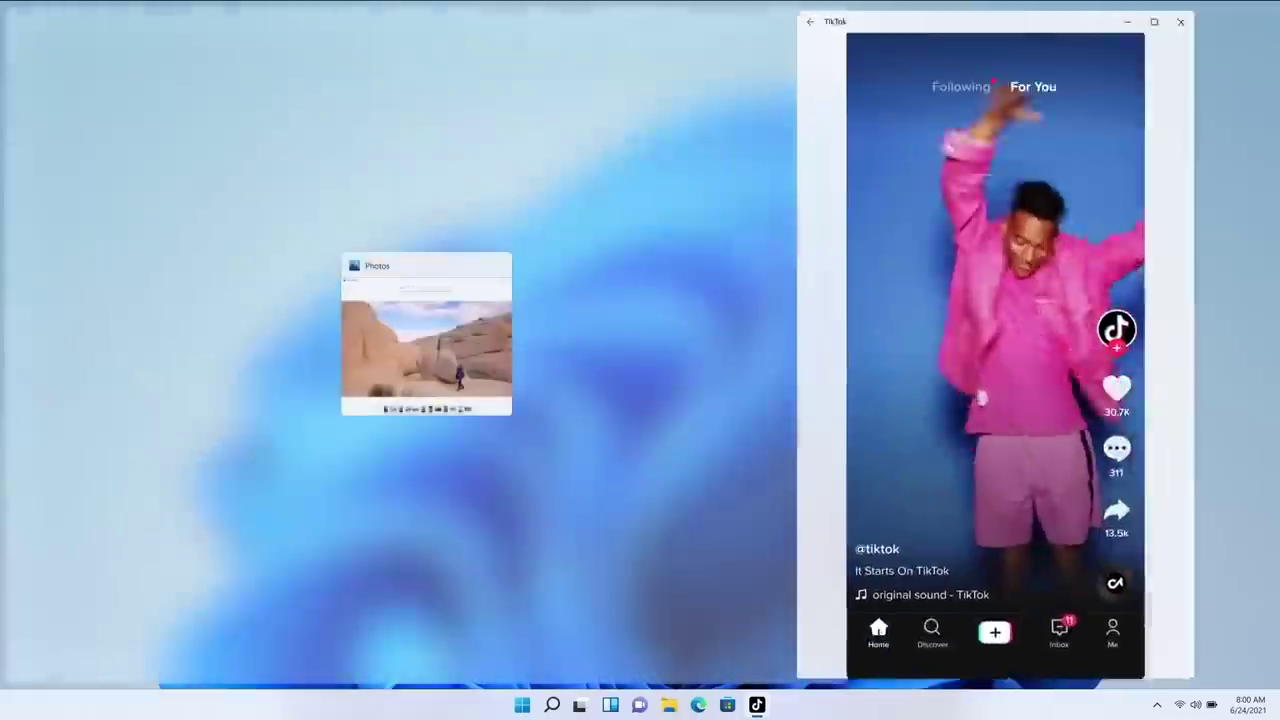
key(Return)
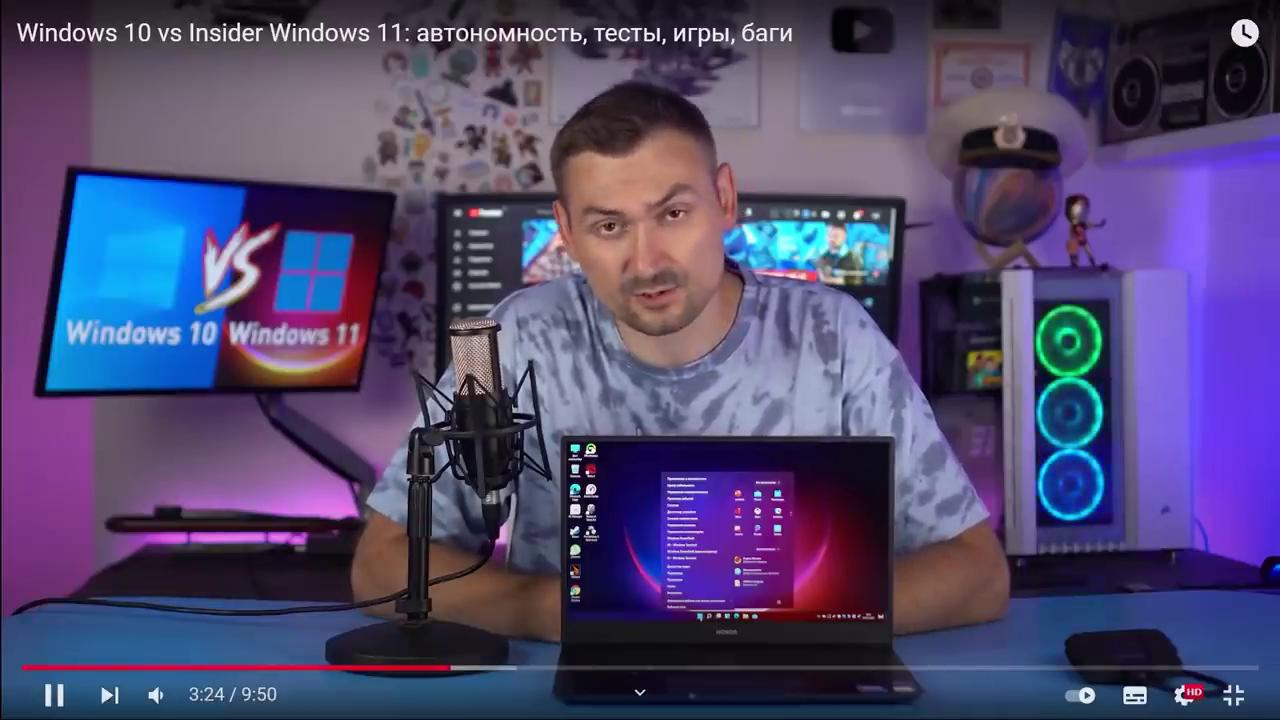
Step: Exit full-screen playback of the Windows 10 vs Insider Windows 11 video and look through the viewers' comments
key(Escape)
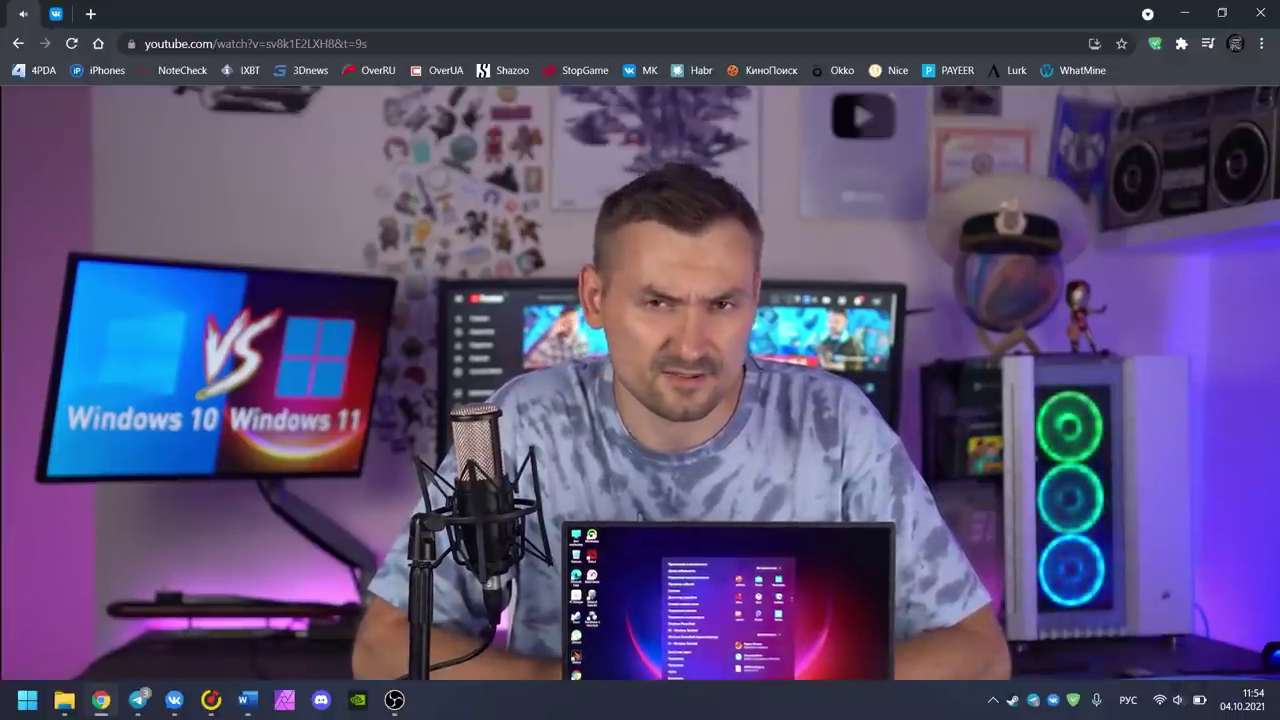
scroll(369, 330, down, 10)
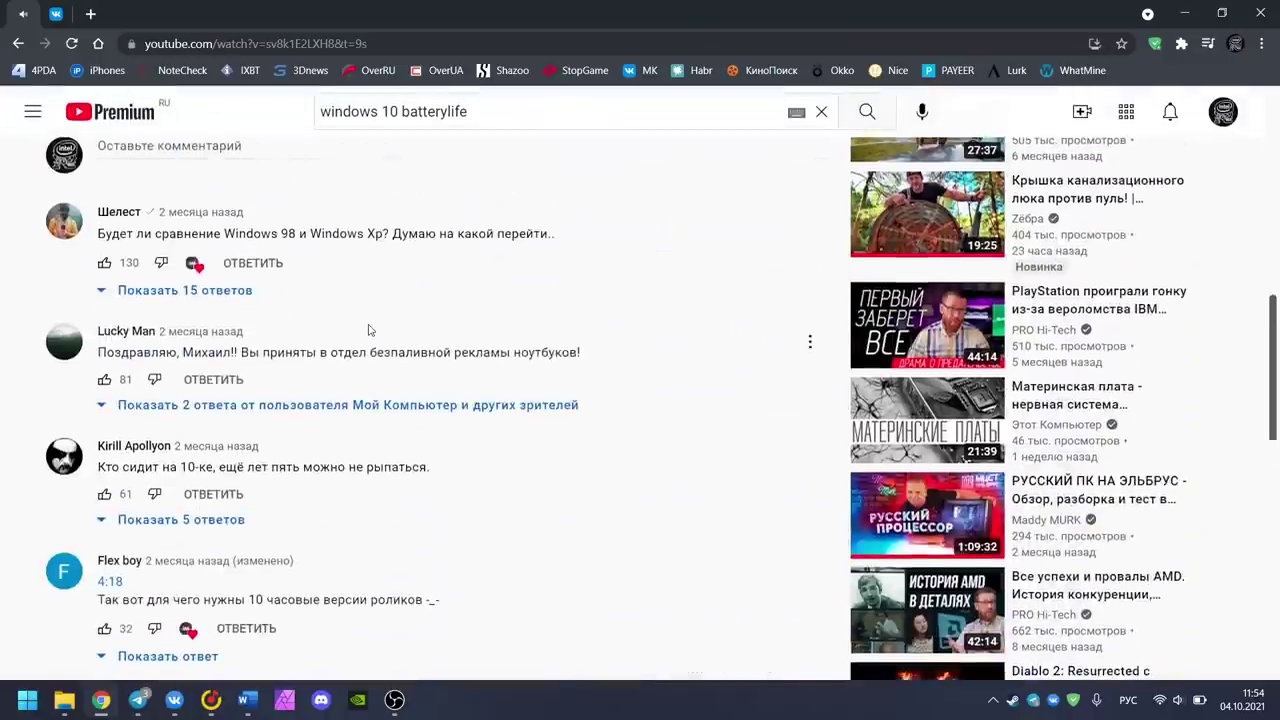
scroll(368, 330, down, 3)
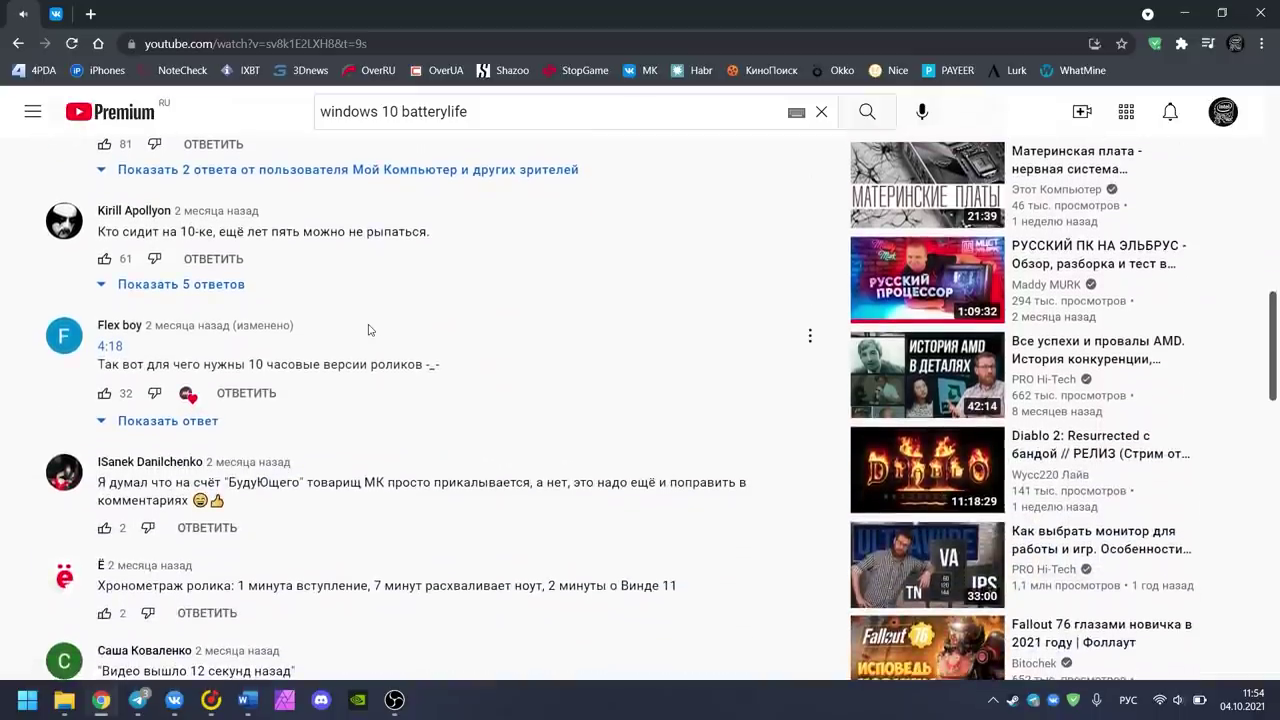
scroll(368, 330, up, 6)
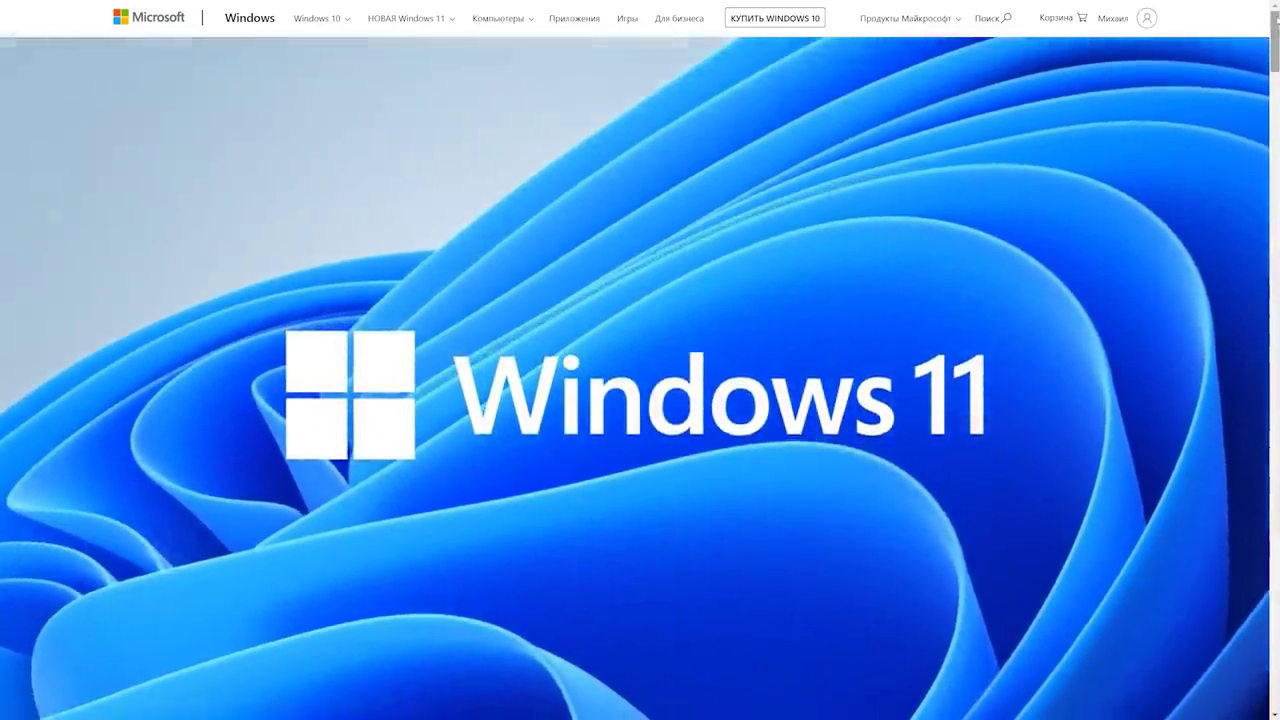
Step: Expand the answer to "Когда я смогу обновить свое устройство с Windows 10 до Windows 11?" in the Windows 11 page's FAQ
drag(1274, 45, 1273, 597)
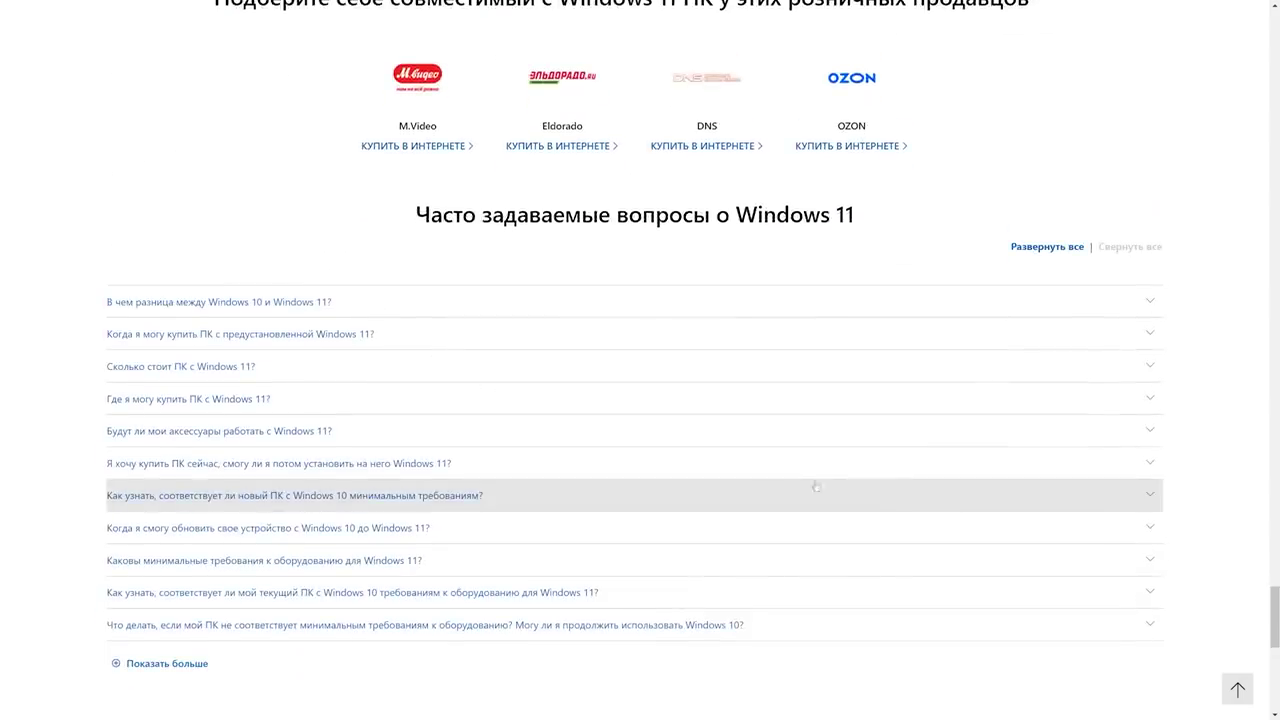
click(431, 530)
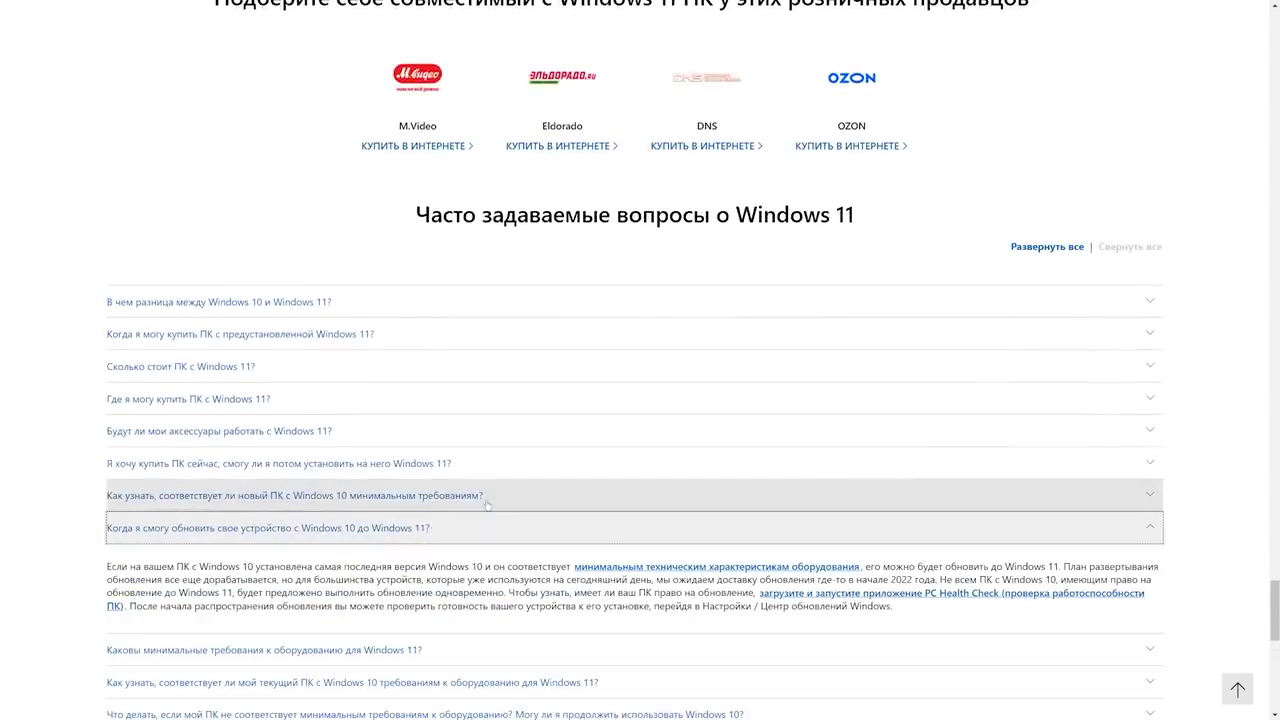
scroll(919, 436, down, 3)
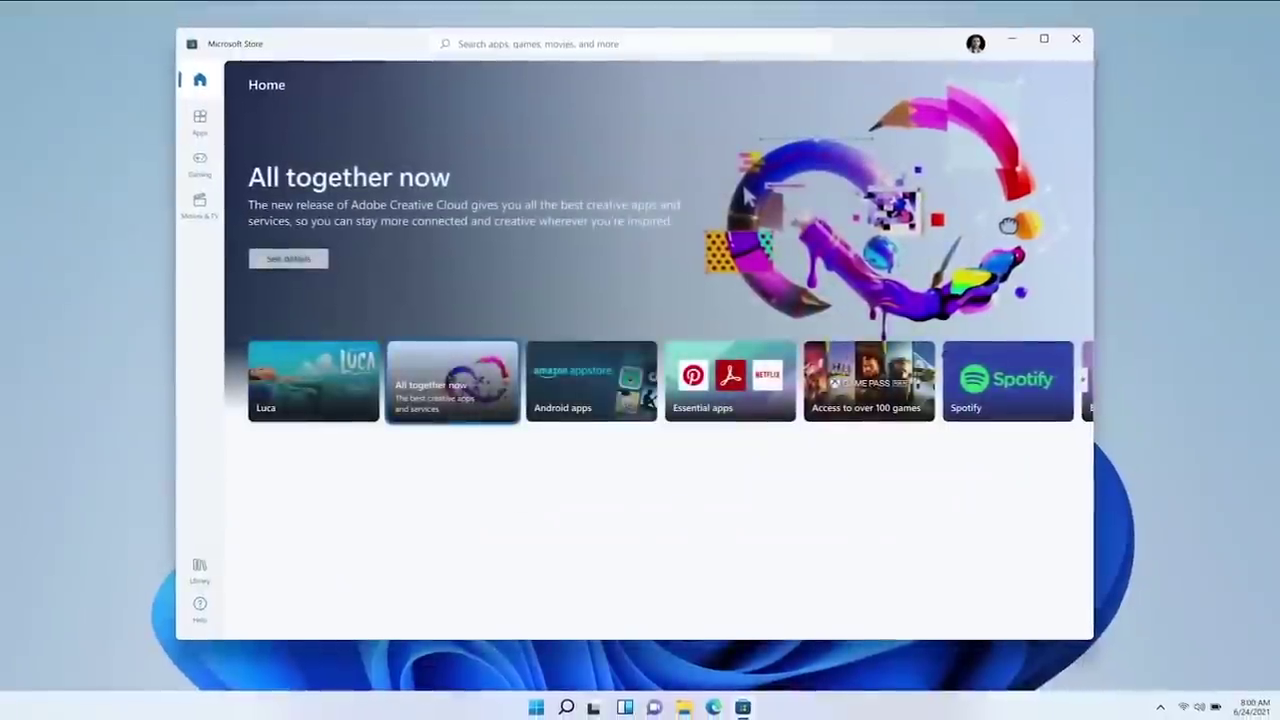
click(1005, 226)
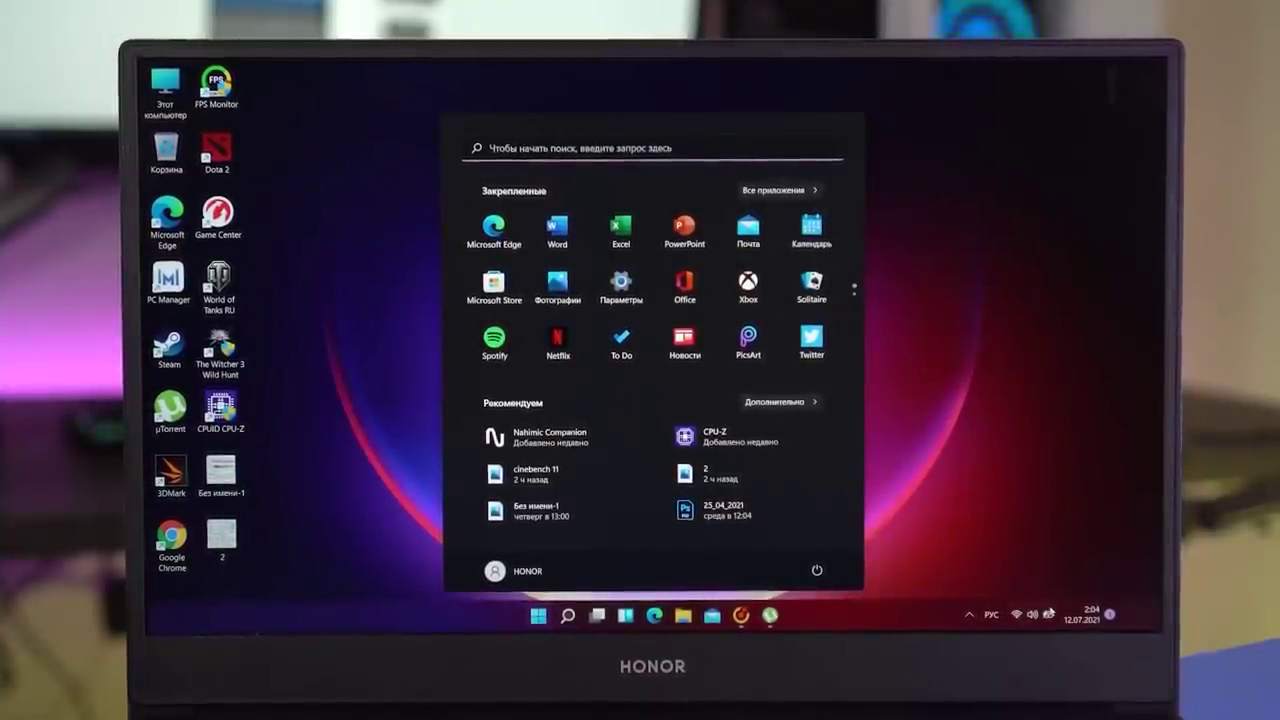
click(1048, 613)
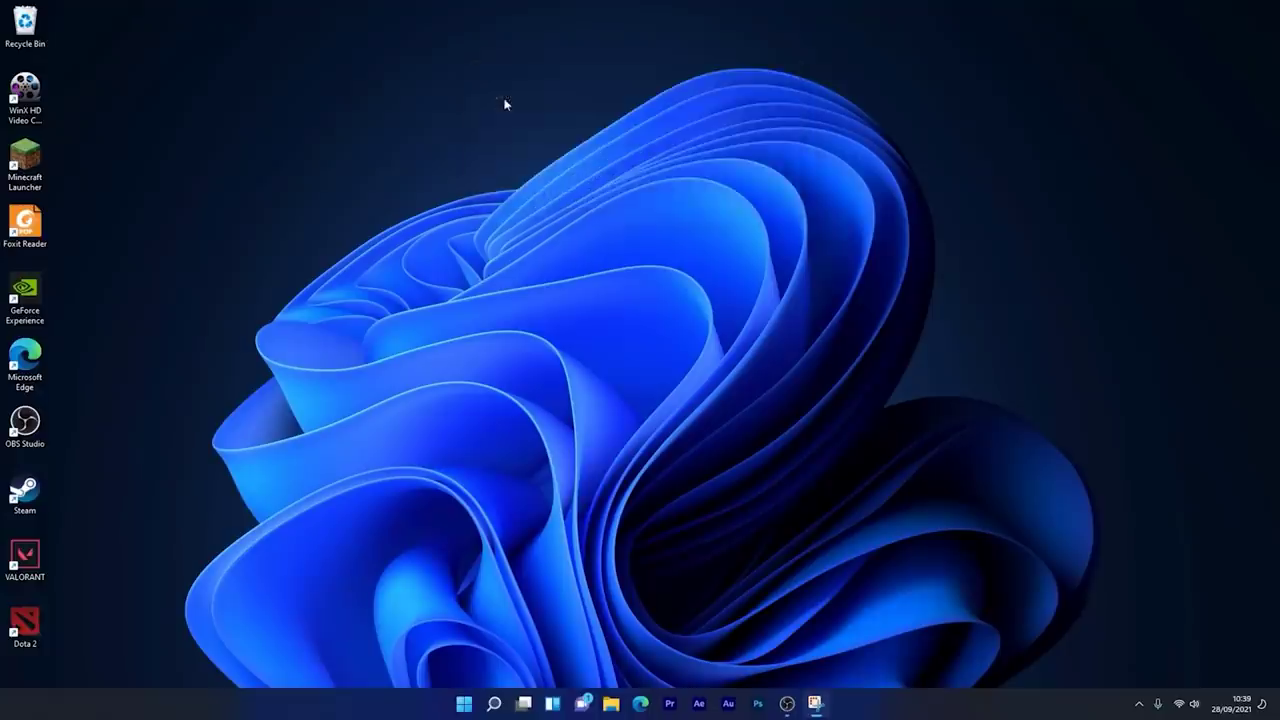
Step: Take a freeform screen snip by outlining a winding closed area across the desktop wallpaper
key(super+shift+s)
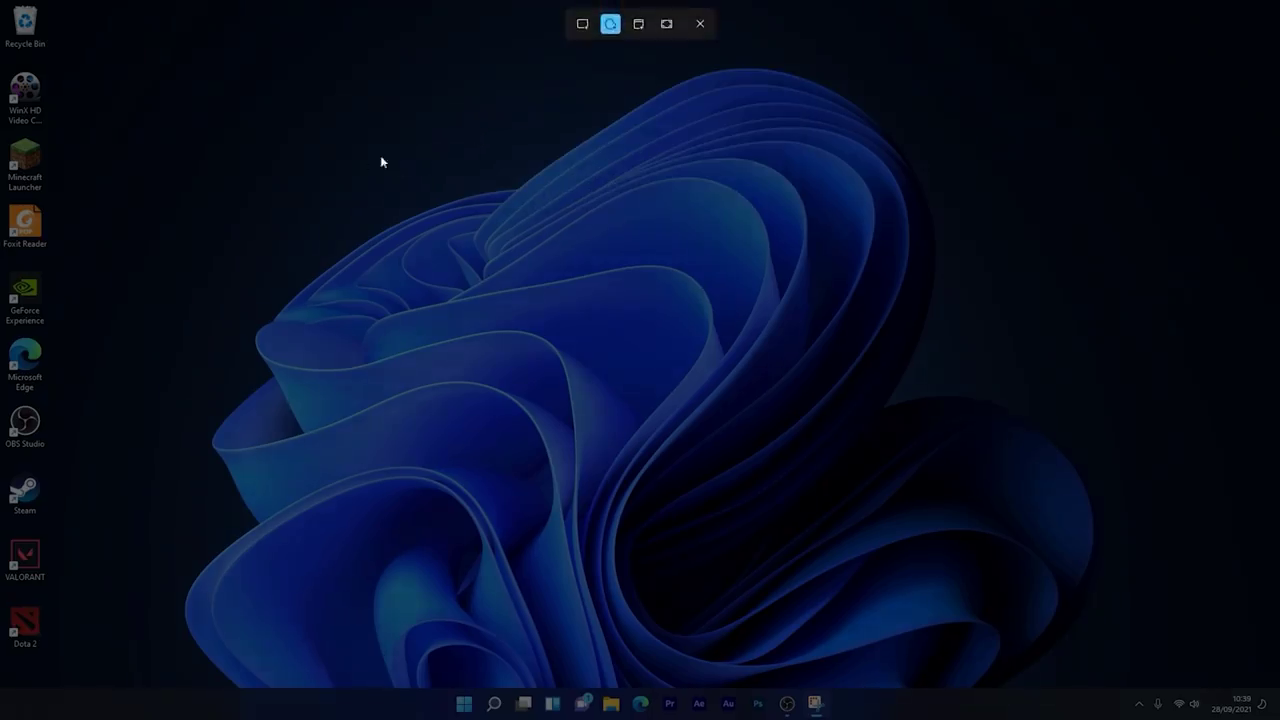
mouse_move(460, 137)
mouse_down()
mouse_move(586, 346)
mouse_move(636, 612)
mouse_move(925, 550)
mouse_move(921, 250)
mouse_move(547, 64)
mouse_up()
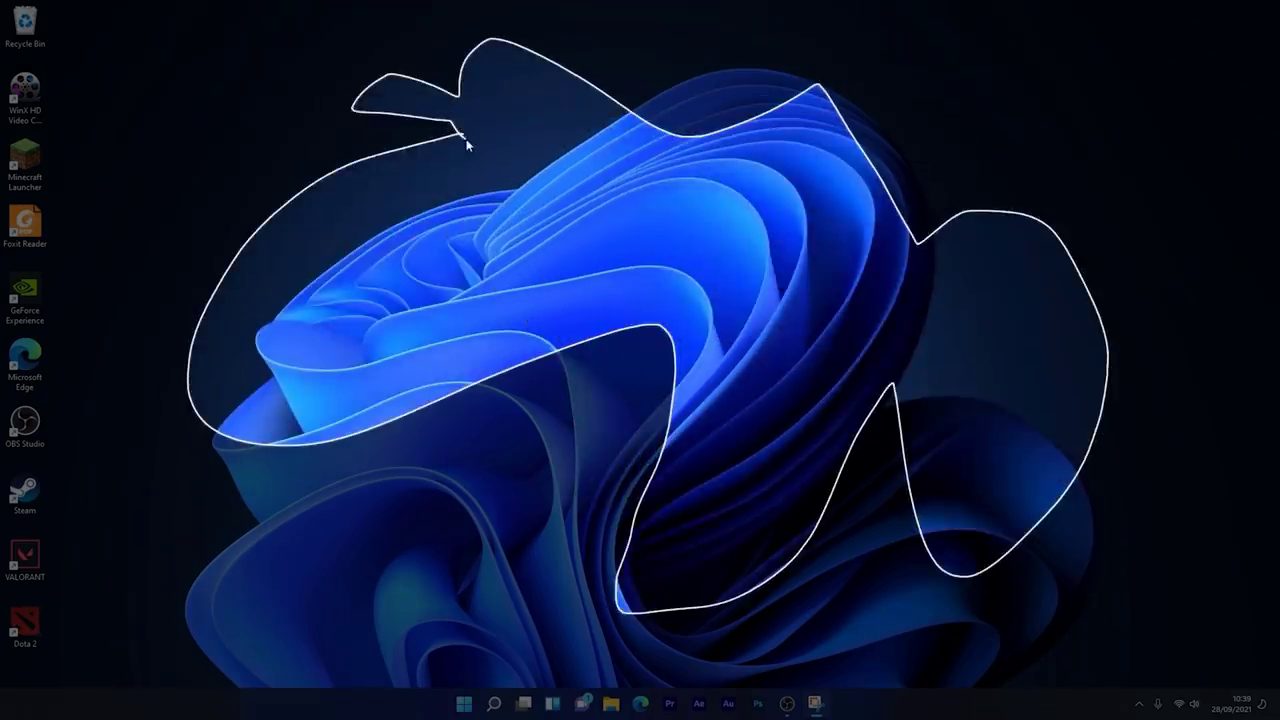
drag(460, 137, 461, 138)
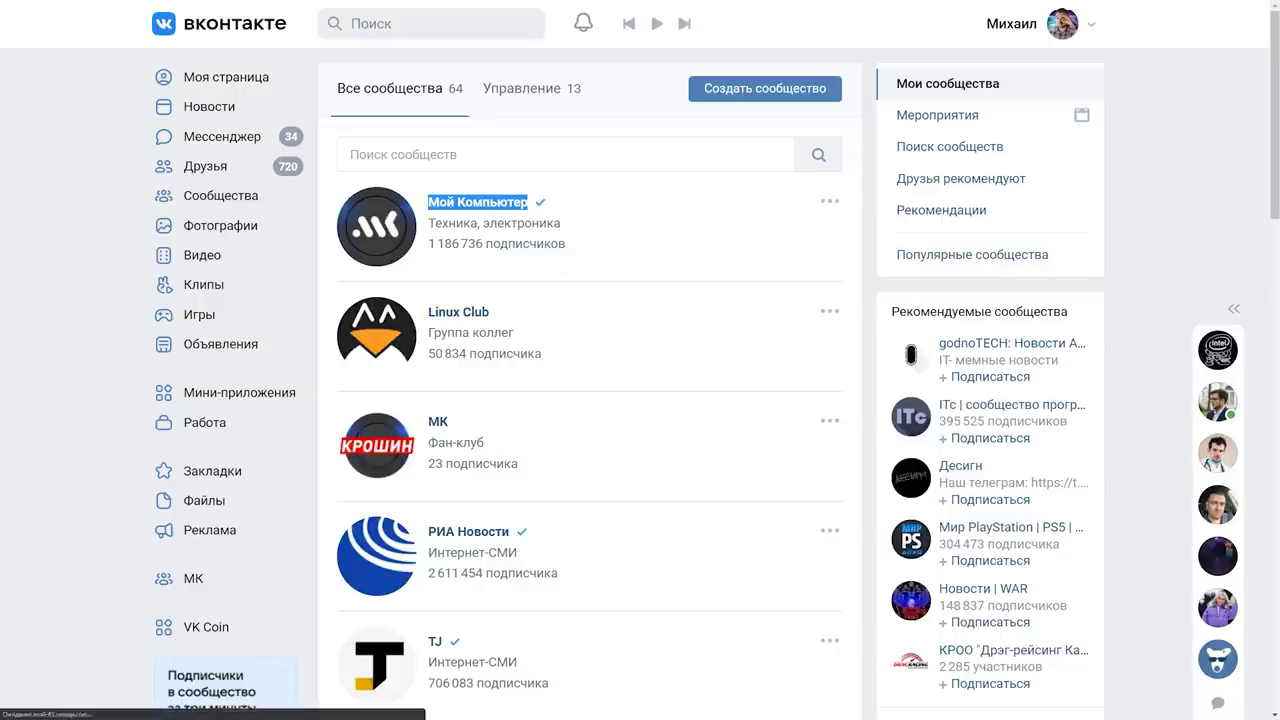
Step: Zoom the Мой Компьютер community page on ВКонтакте out to 90 % and start auto-scrolling through it
key(ctrl+minus)
key(ctrl+minus)
key(ctrl+minus)
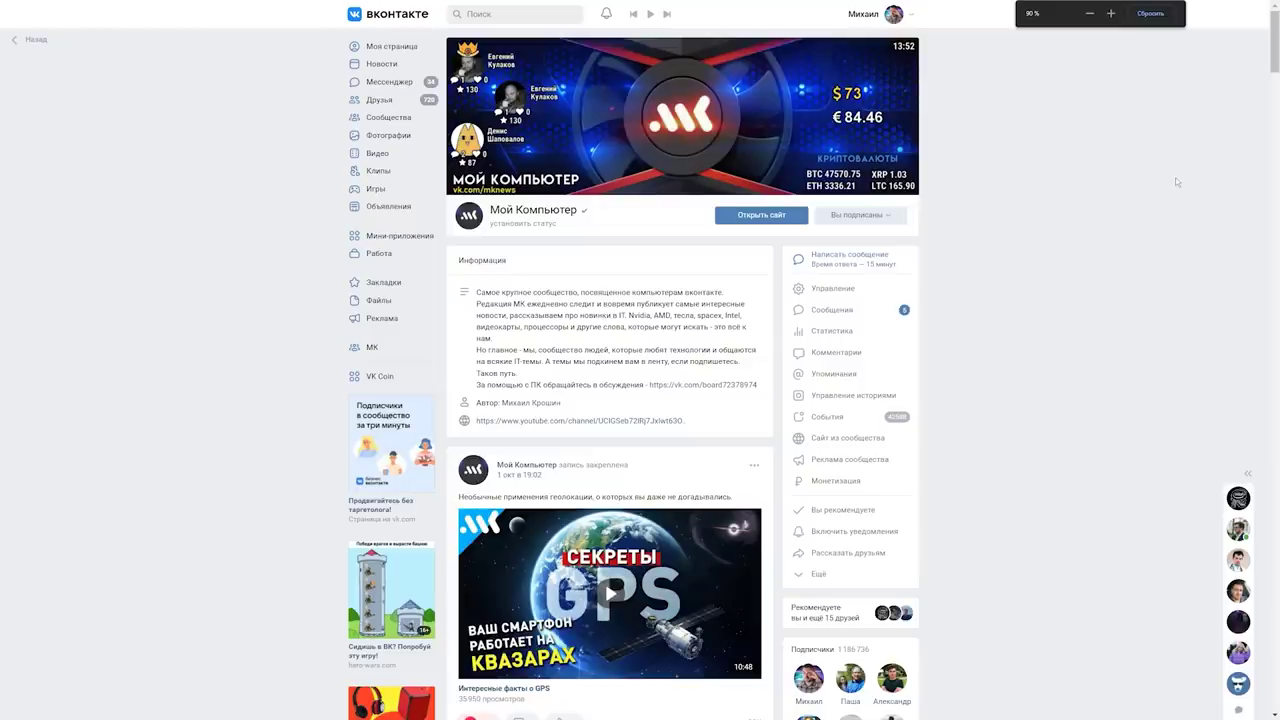
middle_click(1175, 182)
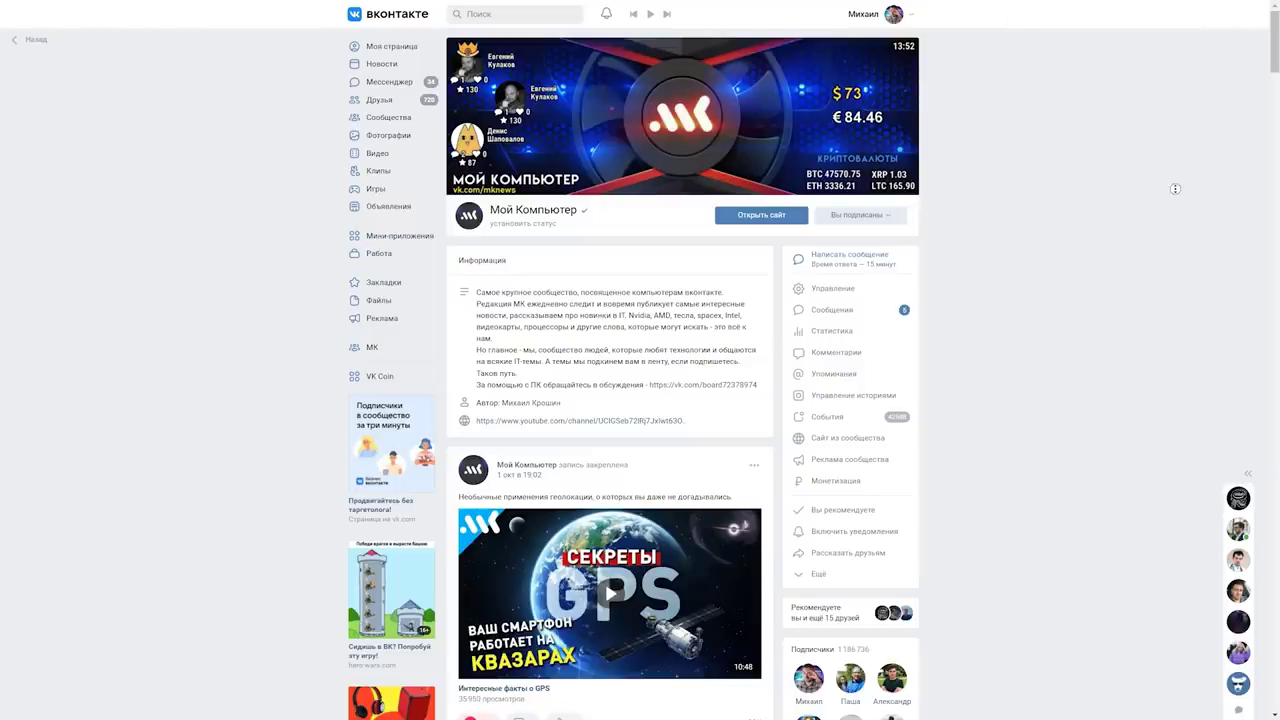